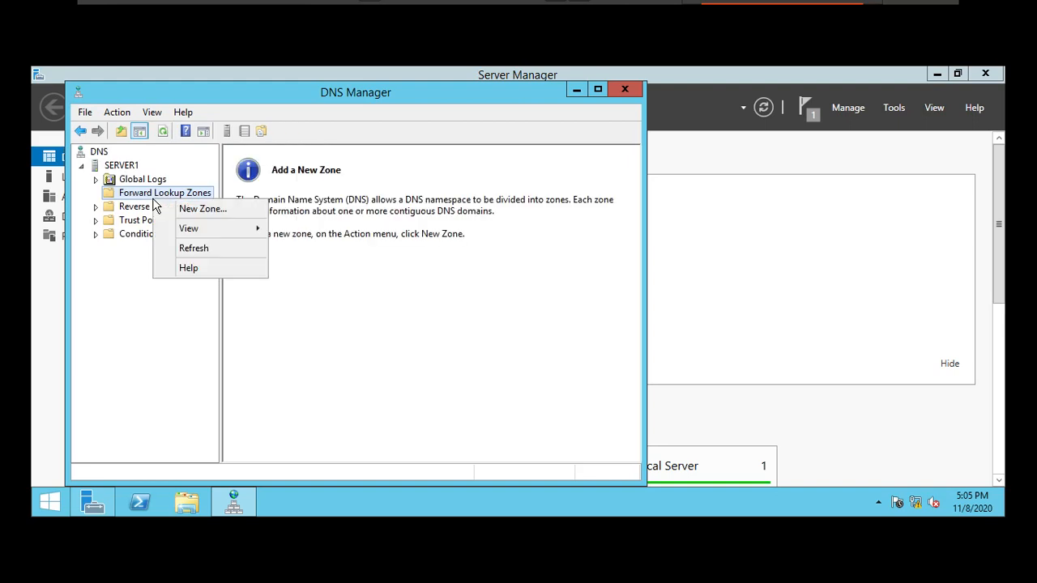
Step: Create a primary forward lookup zone named ekascloud.com with the default zone file and dynamic updates disallowed
click(186, 213)
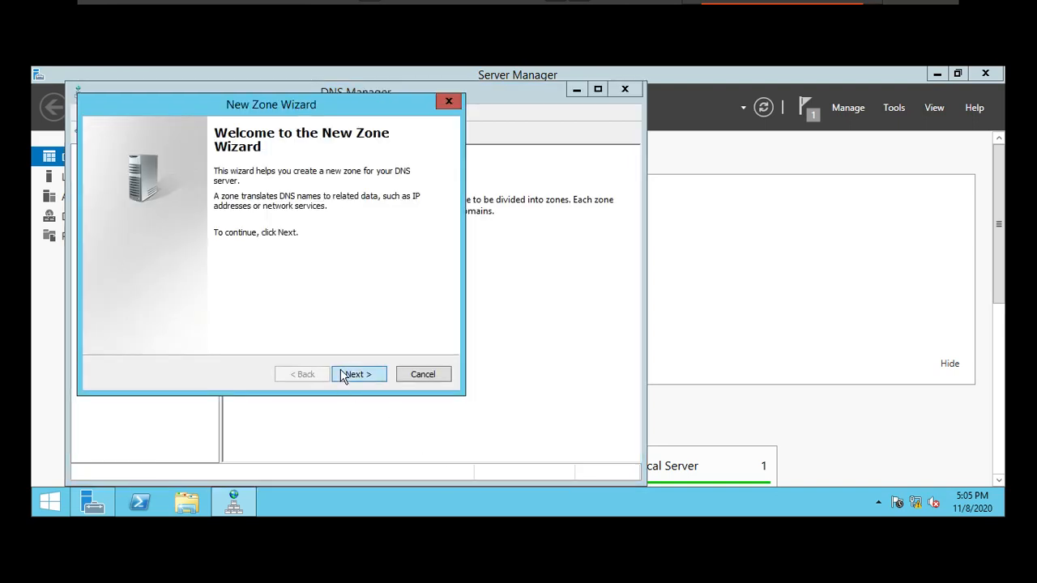
click(343, 376)
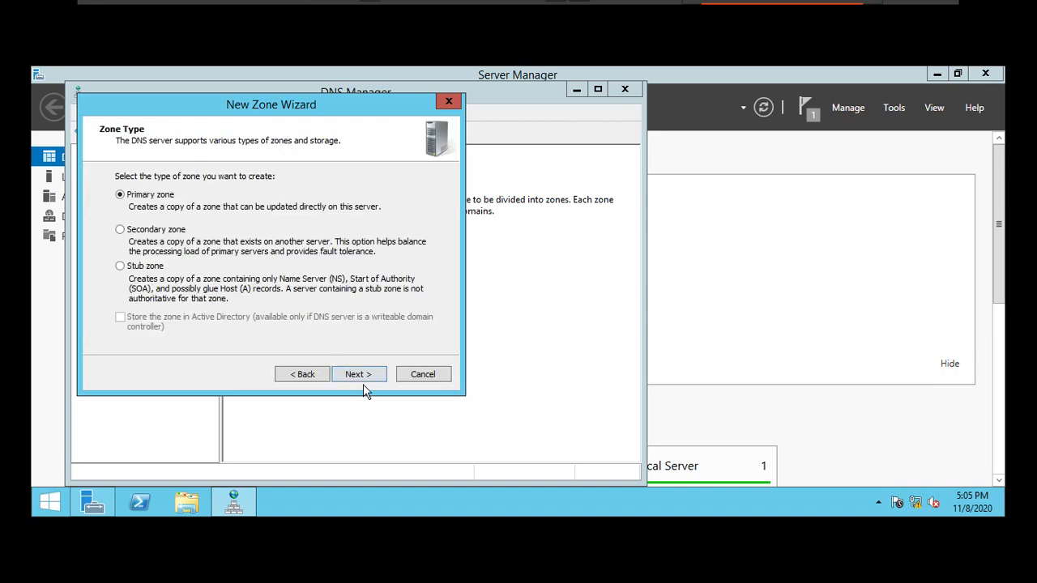
click(356, 374)
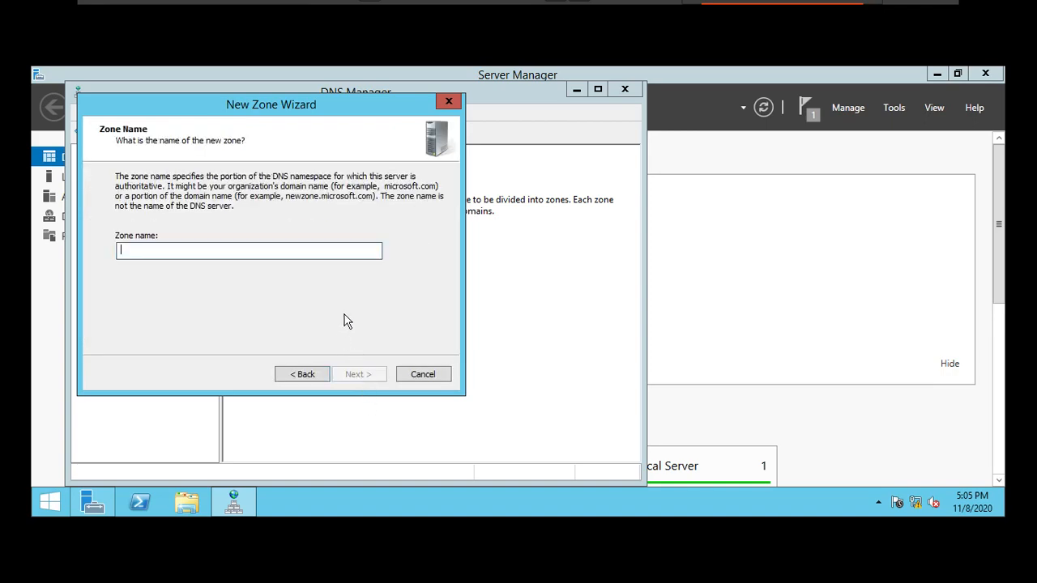
text(ekasc)
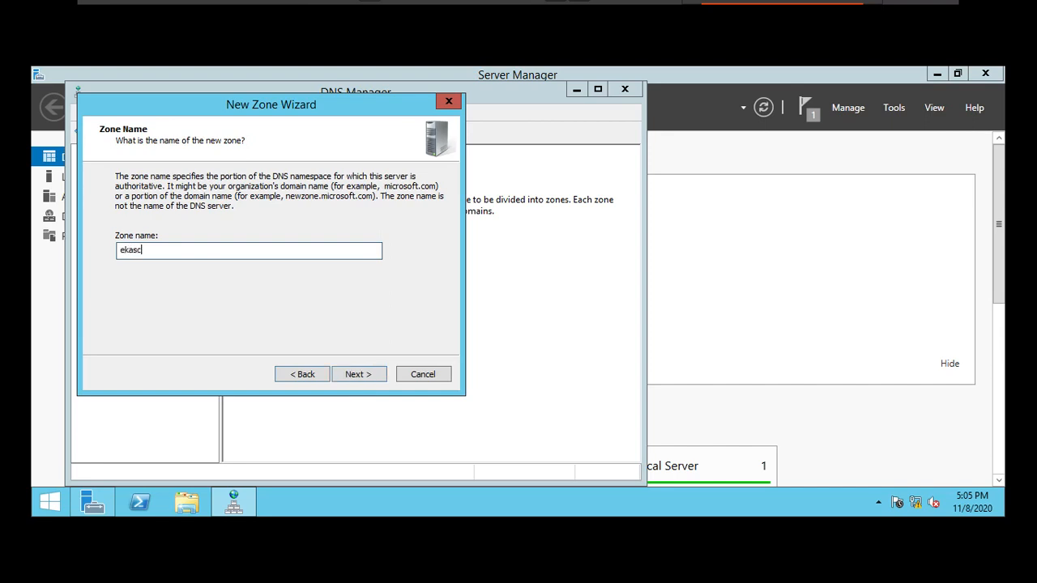
text(loud.com)
click(373, 381)
click(372, 381)
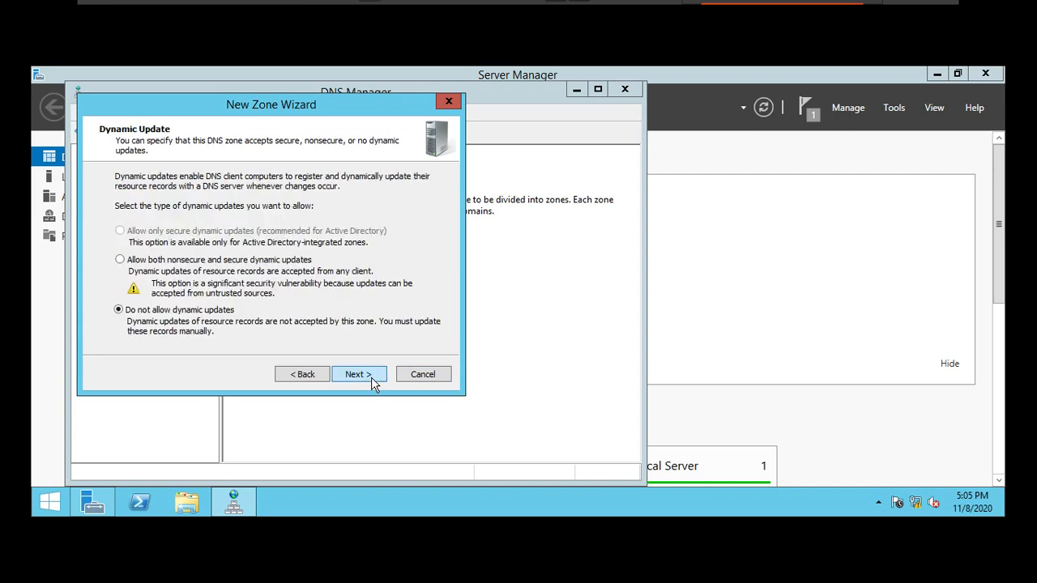
click(359, 375)
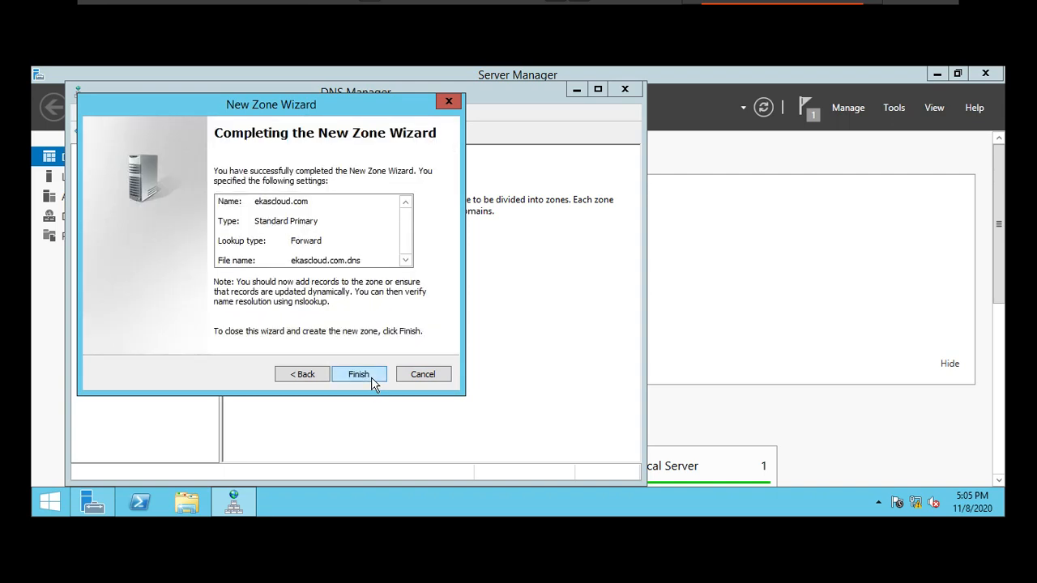
click(359, 374)
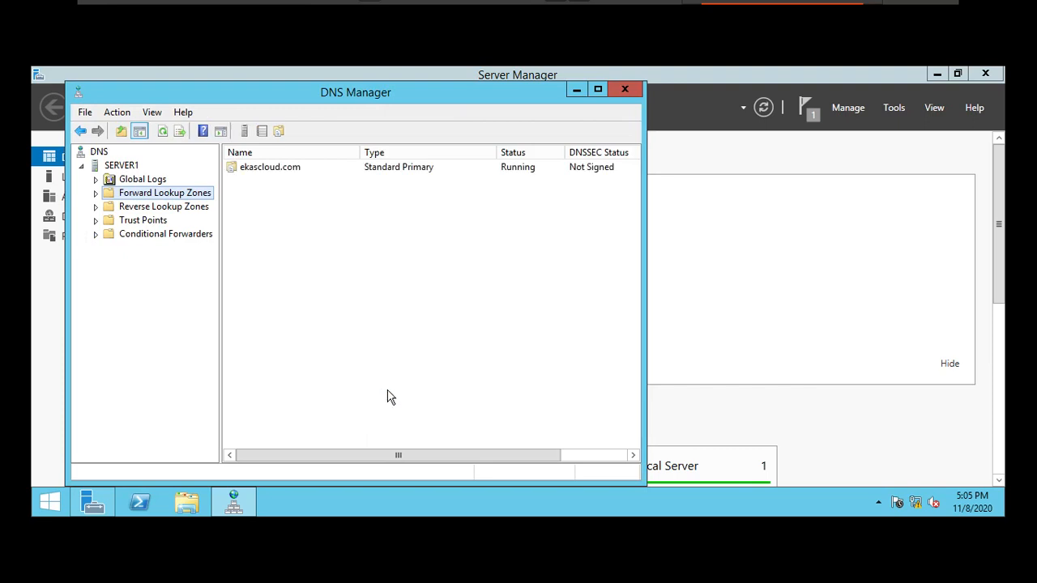
click(96, 196)
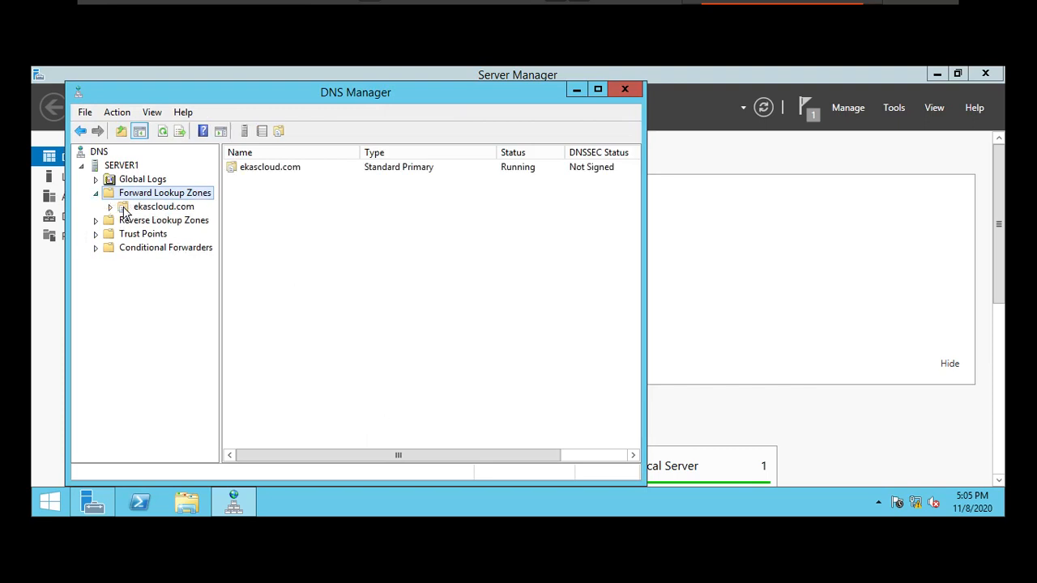
click(126, 207)
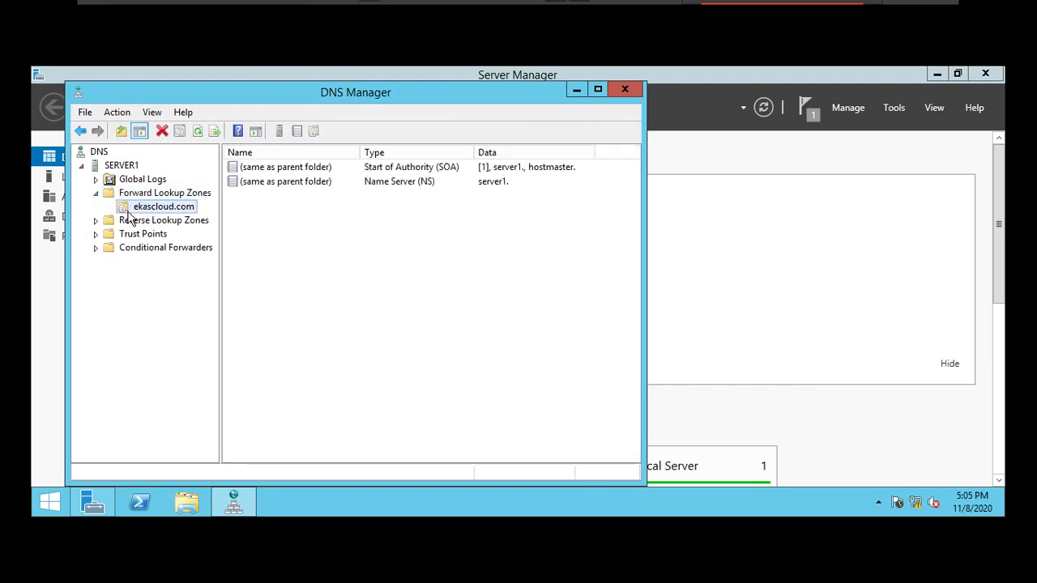
right_click(332, 209)
click(378, 225)
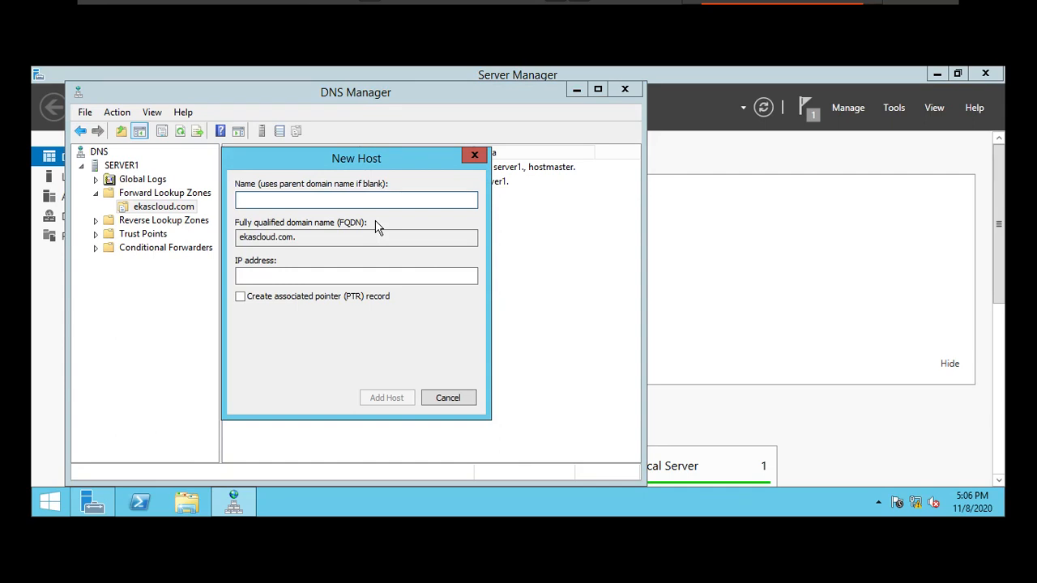
text(www)
key(Tab)
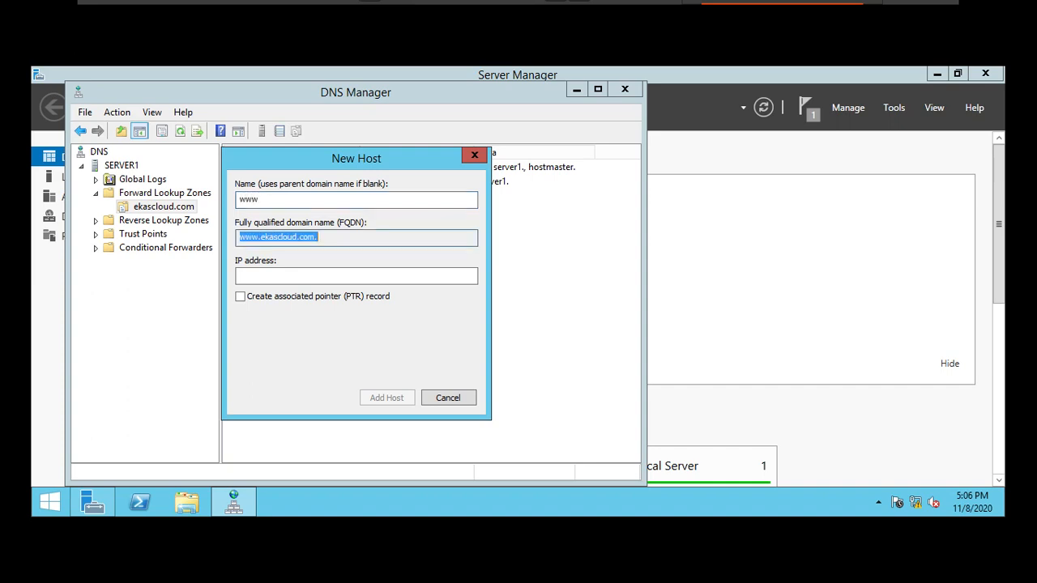
key(Tab)
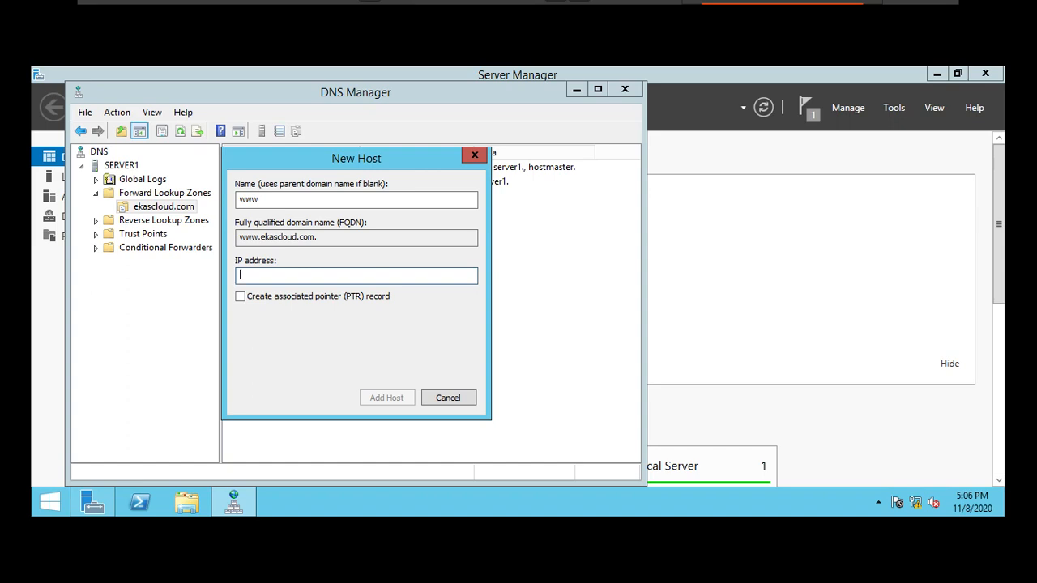
Step: Set the www record's IP address to 172.16.0.10 and add the host to the zone
text(172.16.0.10)
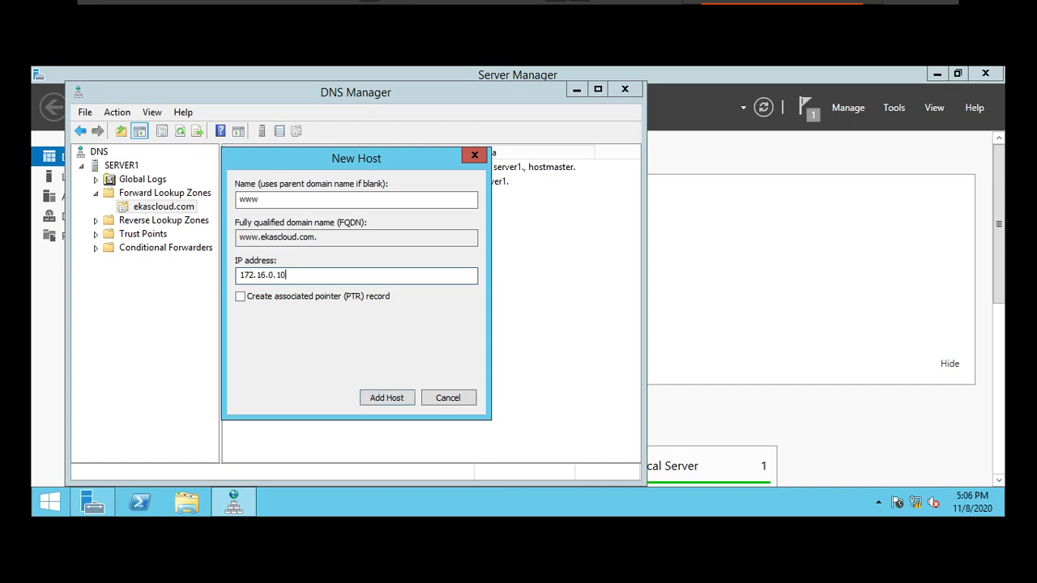
click(394, 398)
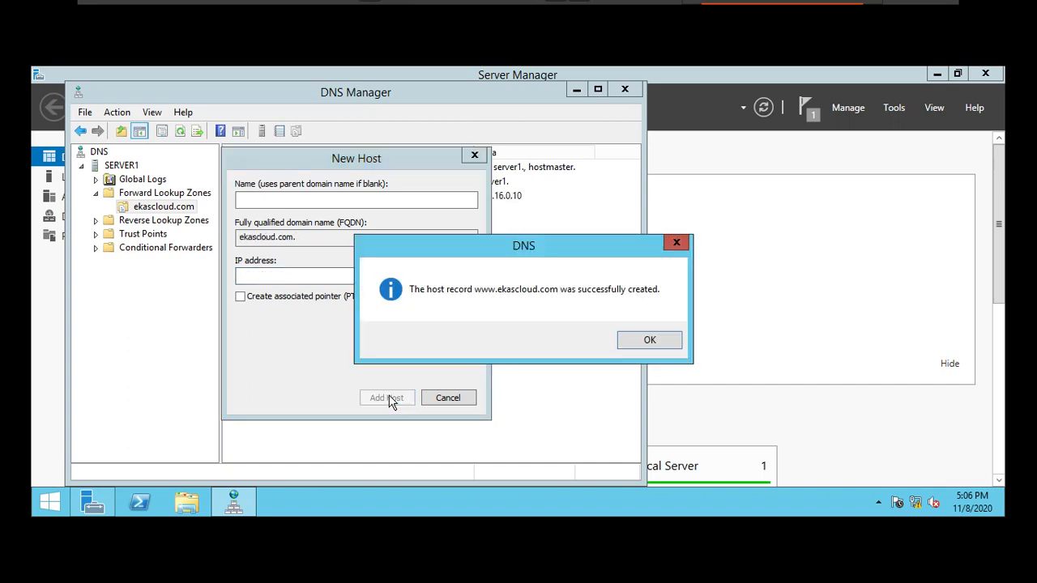
click(656, 342)
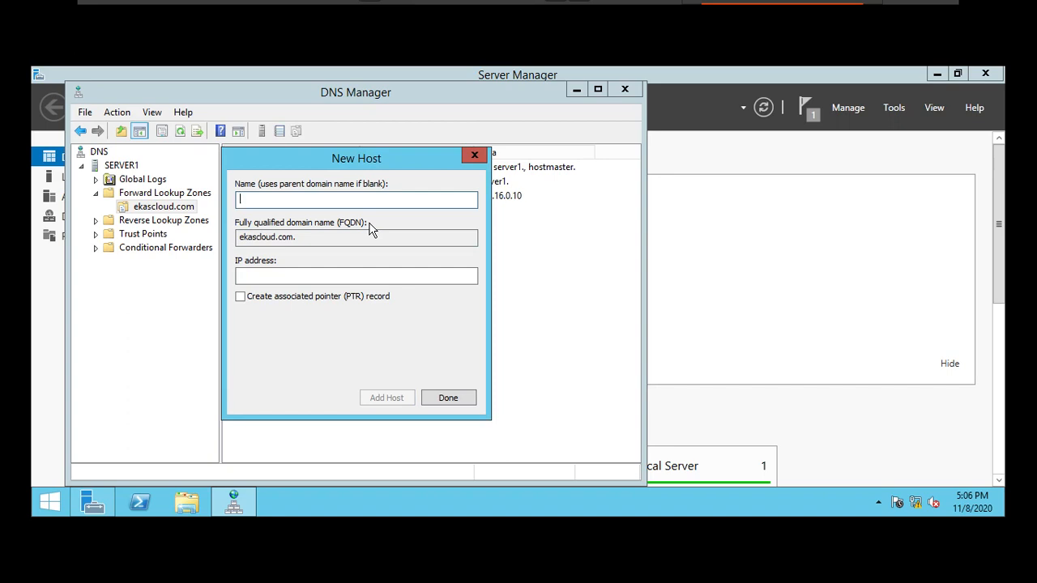
Step: Add a host record named fileserver with the IP address 172.30.0.20
text(fileserver)
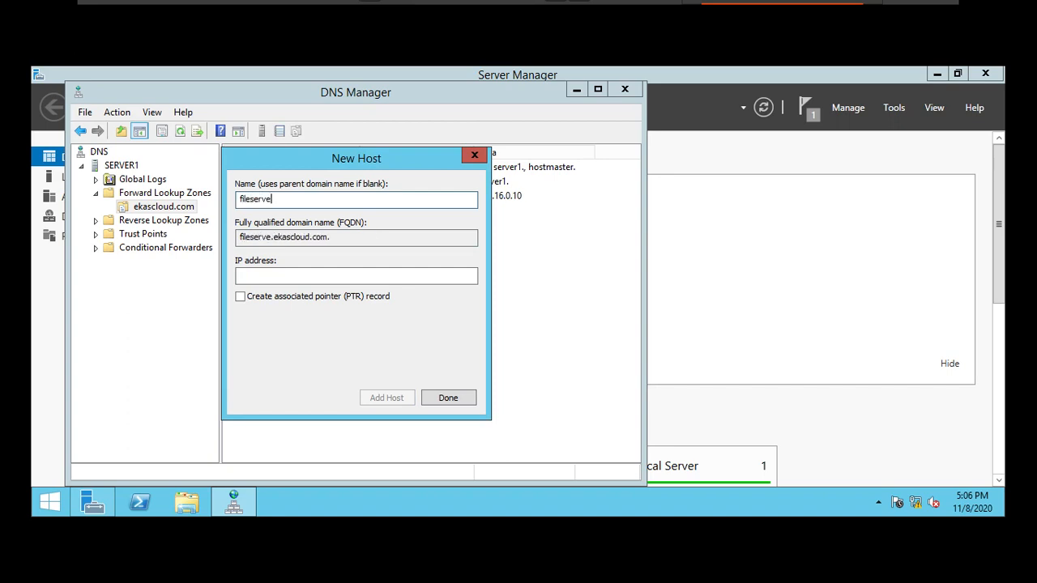
key(Tab)
key(Tab)
text(10.0.0)
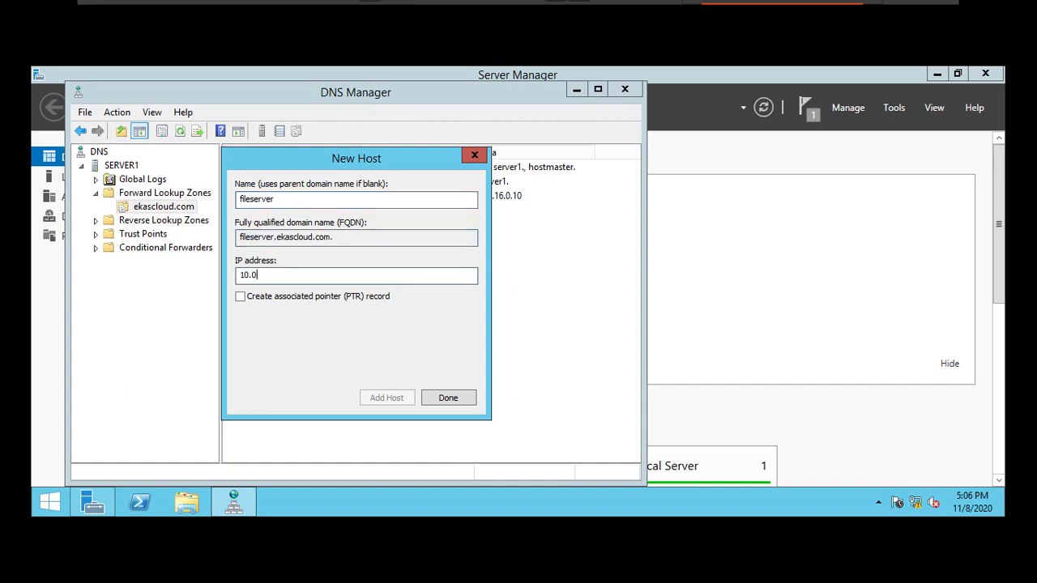
key(BackSpace)
key(BackSpace)
key(BackSpace)
key(BackSpace)
key(BackSpace)
key(BackSpace)
text(172.30.0.20)
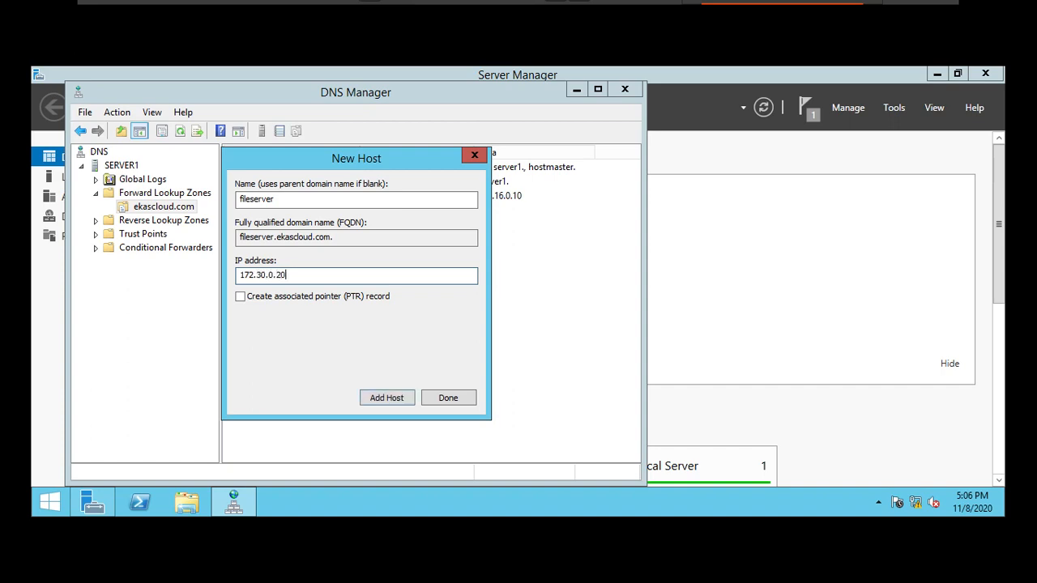
key(Return)
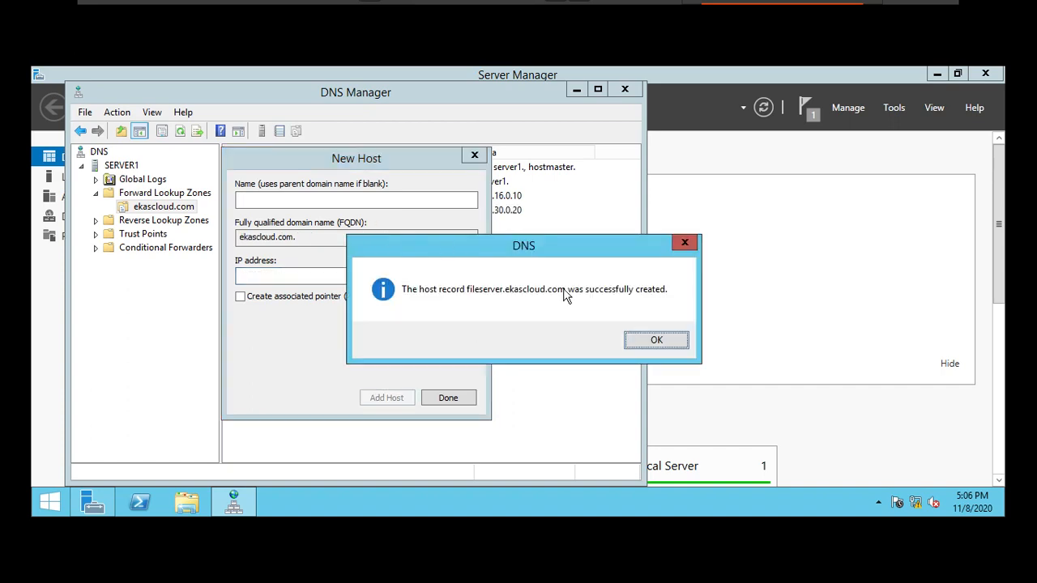
click(657, 338)
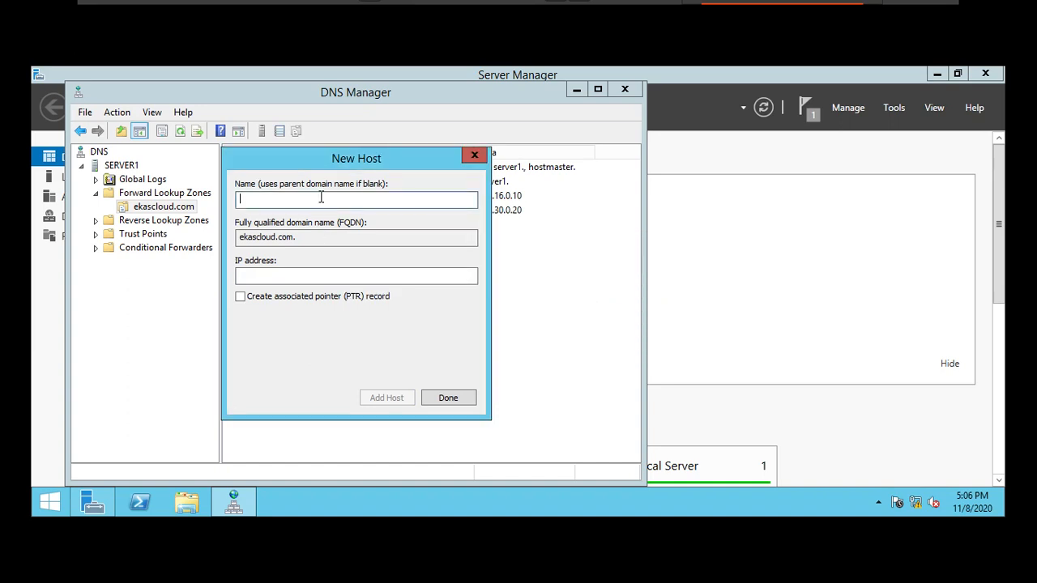
Step: Add a host record named mailserver with the IP address 172.30.0.30 and finish adding hosts
text(mailserver)
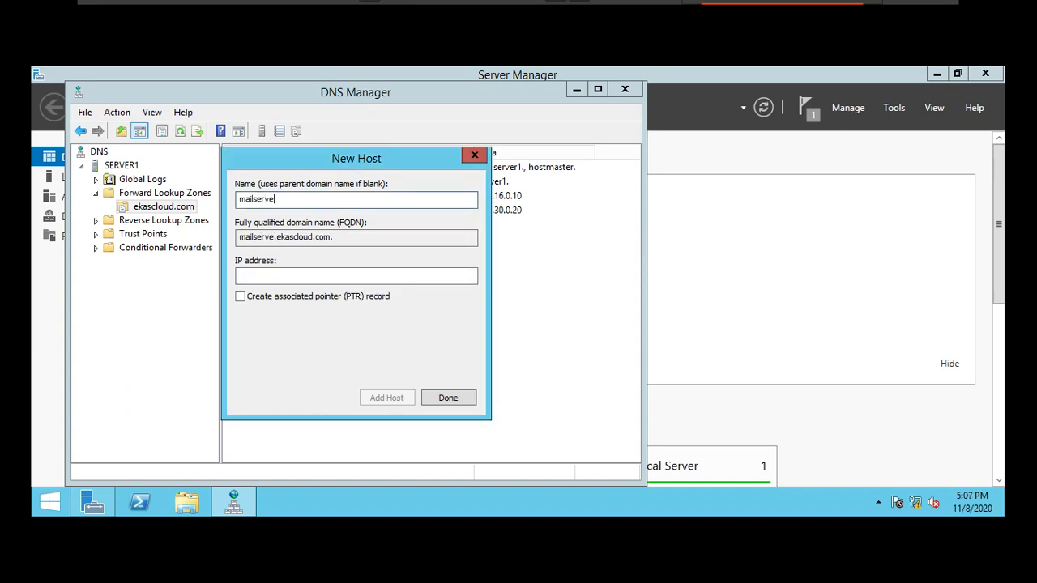
key(Tab)
key(Tab)
text(1)
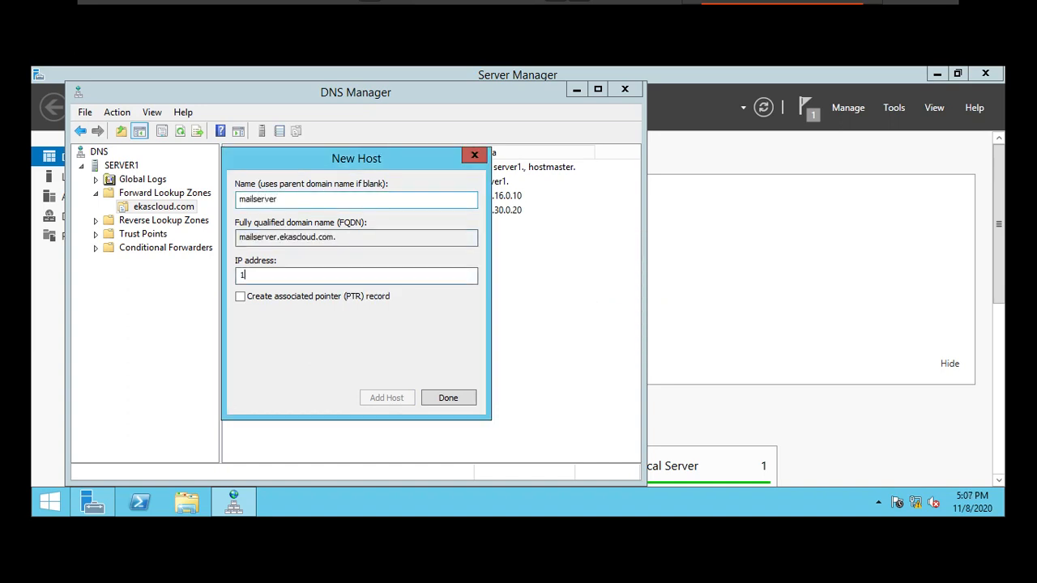
text(72.30.0.30)
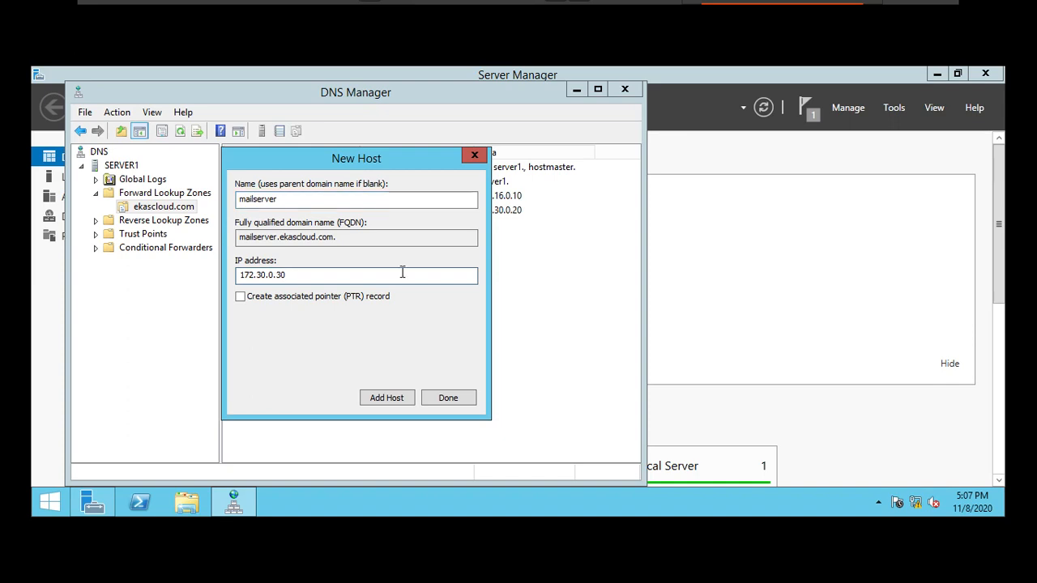
click(387, 397)
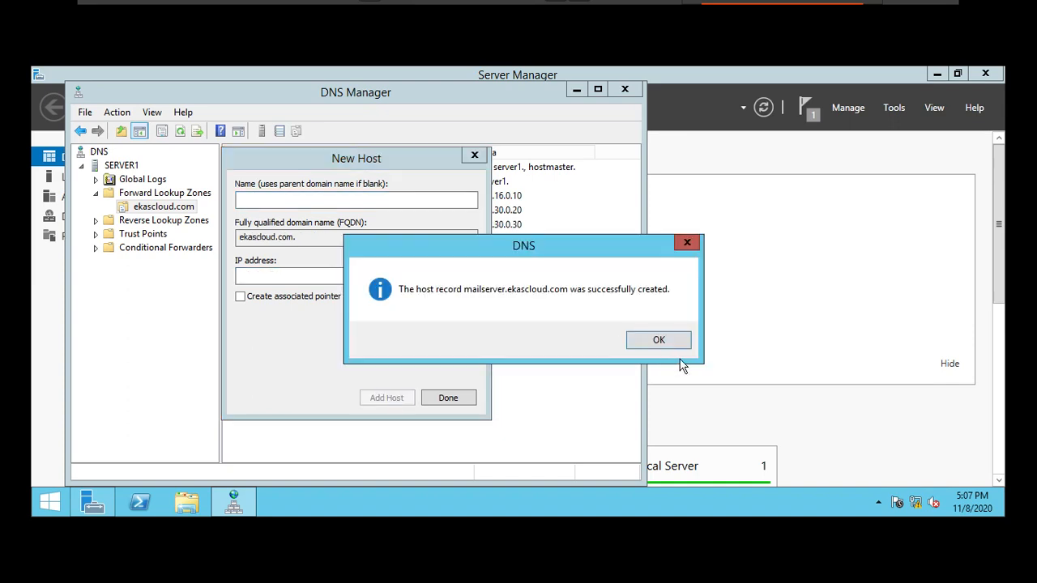
key(Return)
click(448, 398)
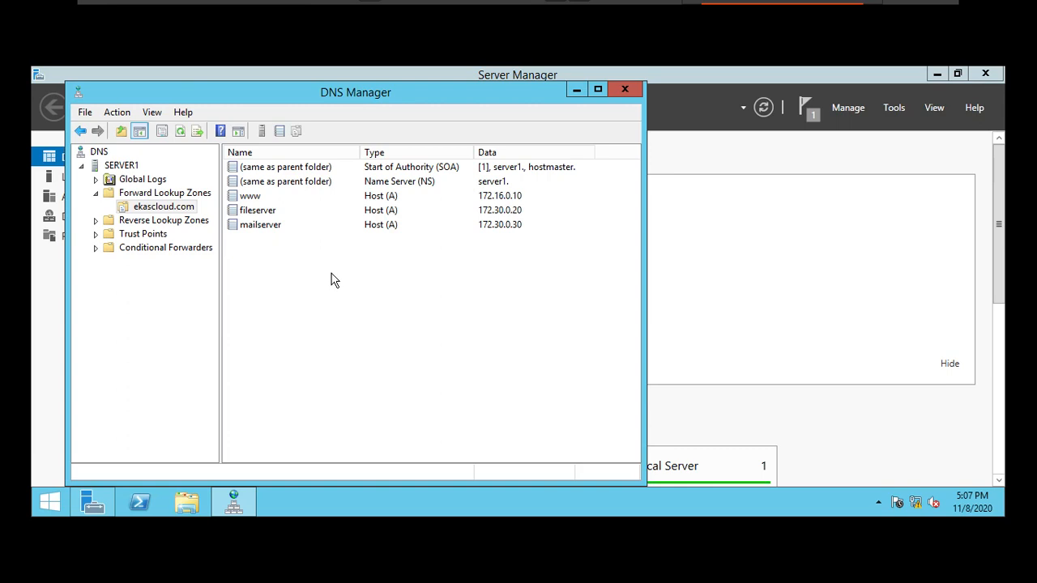
Step: Switch to the C2 virtual machine
mouse_move(706, 5)
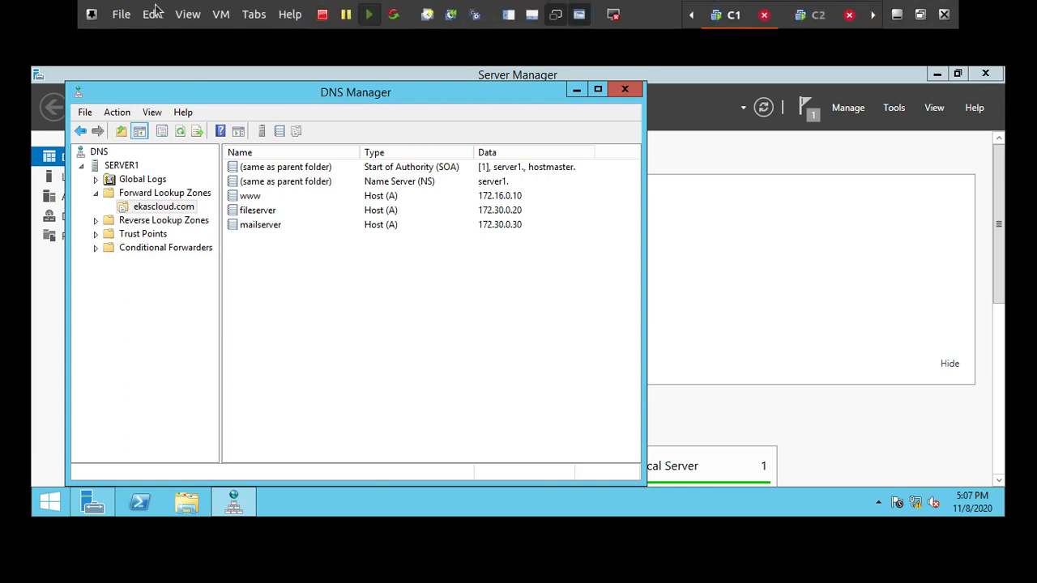
click(250, 22)
click(280, 98)
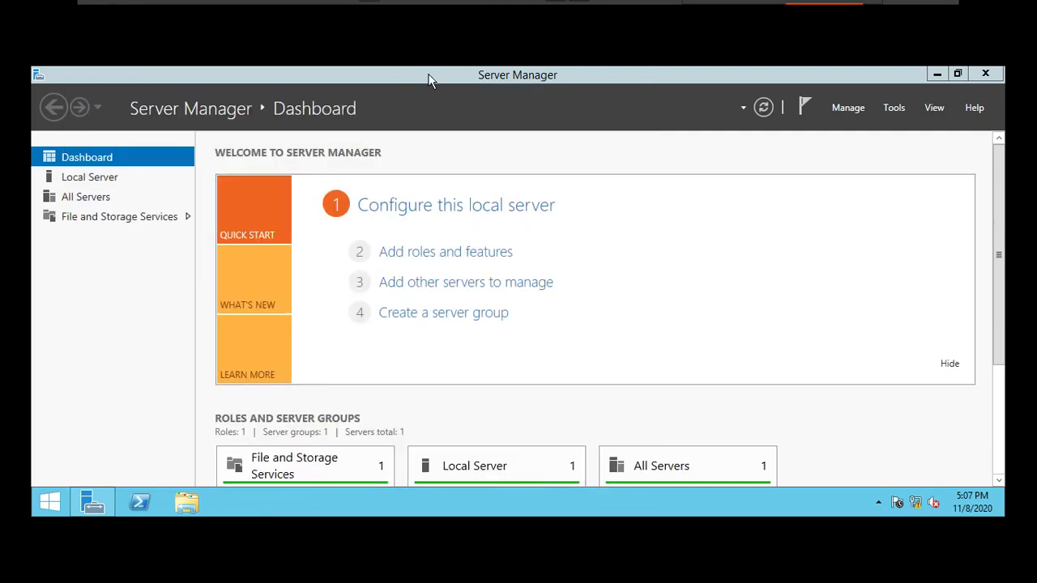
Step: Start adding roles and features with a role-based or feature-based installation on Server2
click(488, 256)
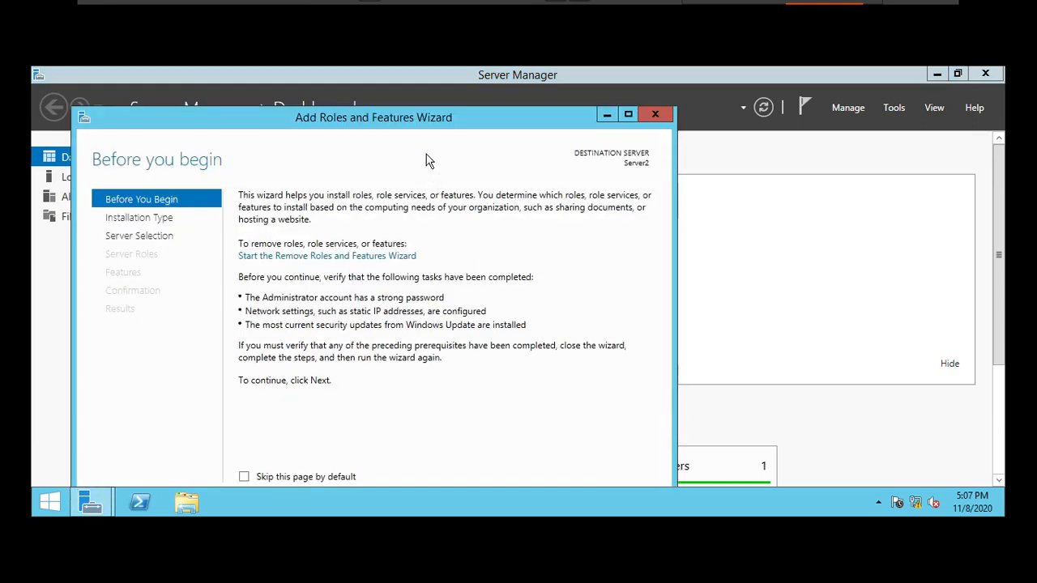
drag(421, 119, 469, 80)
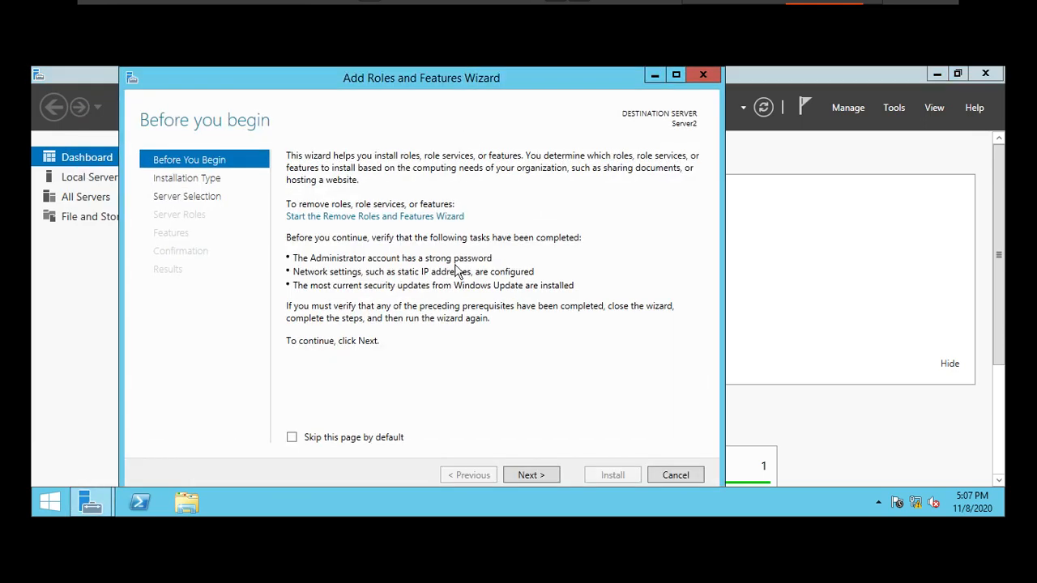
click(528, 475)
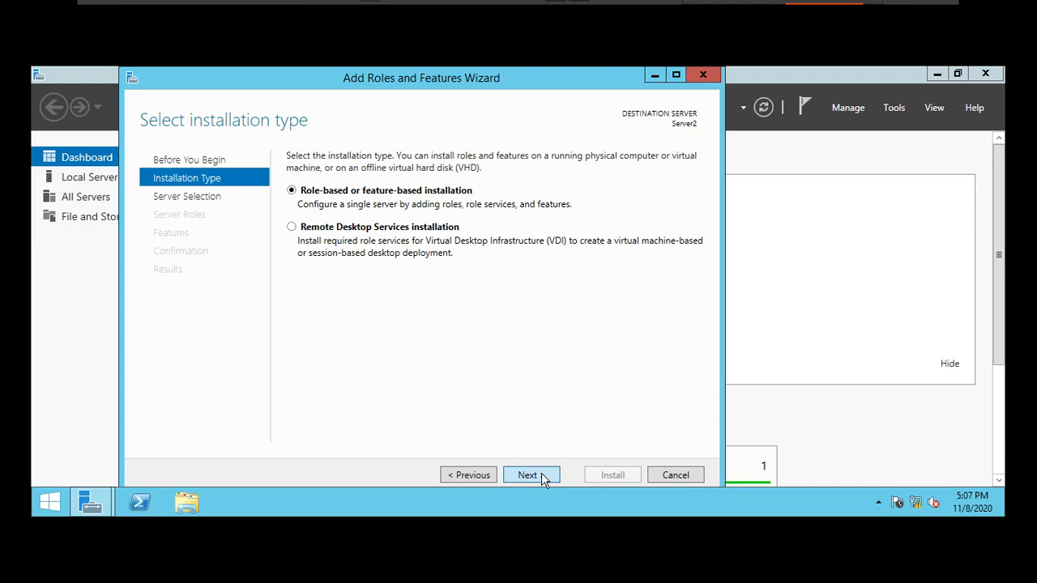
click(528, 475)
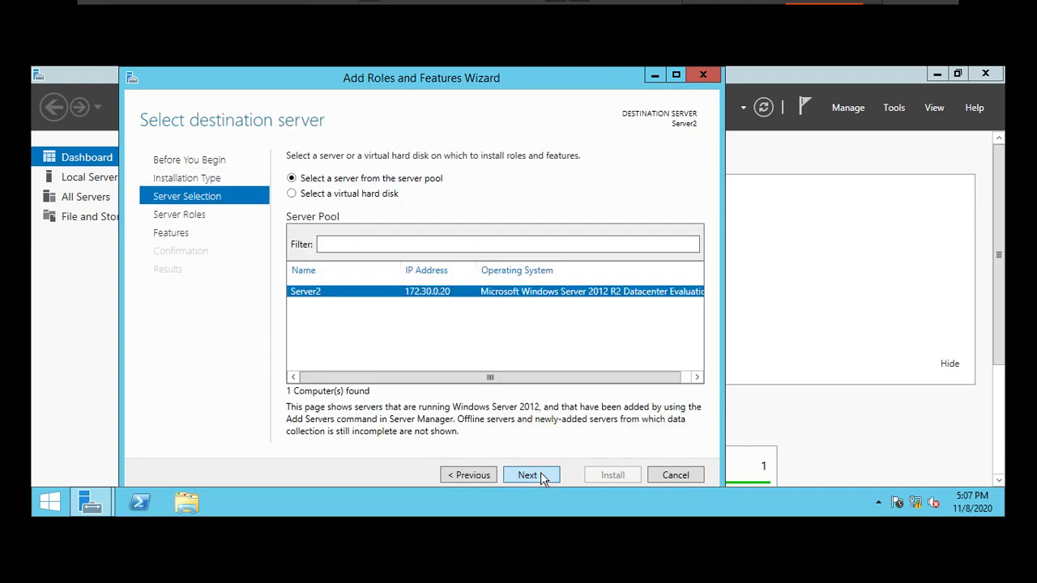
click(528, 476)
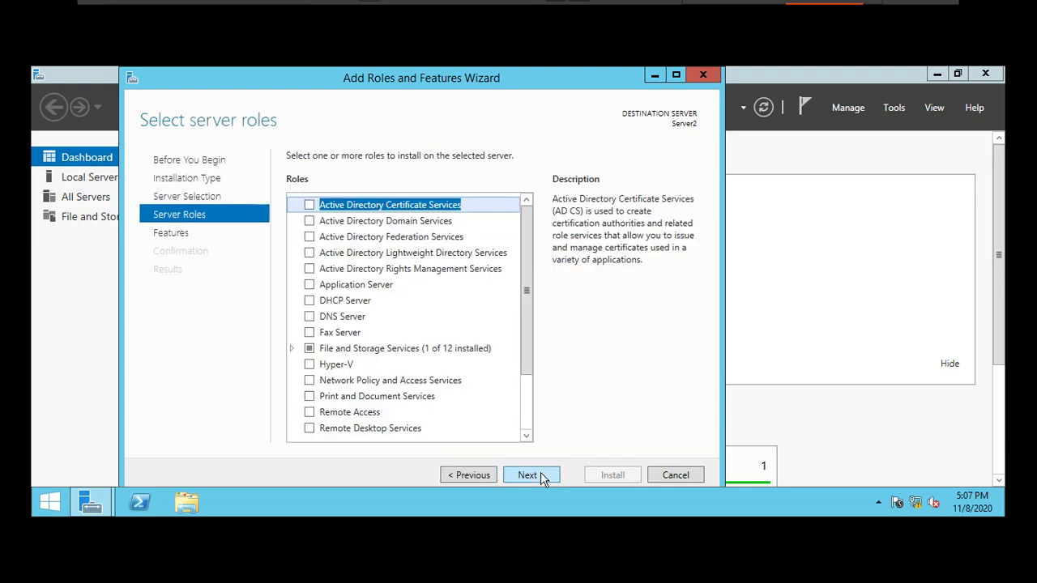
Step: Select the DNS Server role with its required management tools and proceed to the installation confirmation
click(314, 323)
click(310, 316)
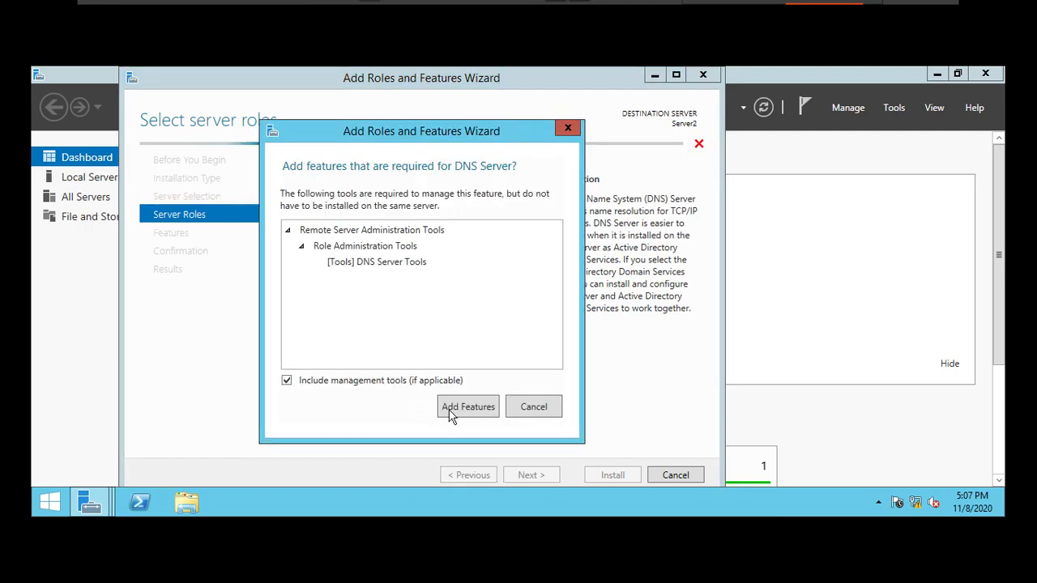
click(463, 406)
click(528, 476)
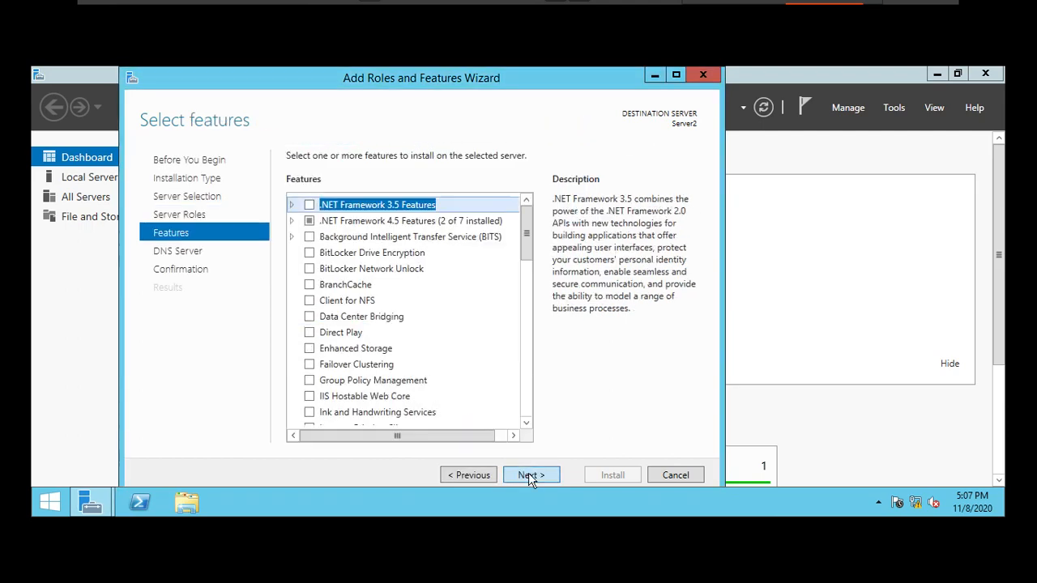
click(529, 476)
click(528, 475)
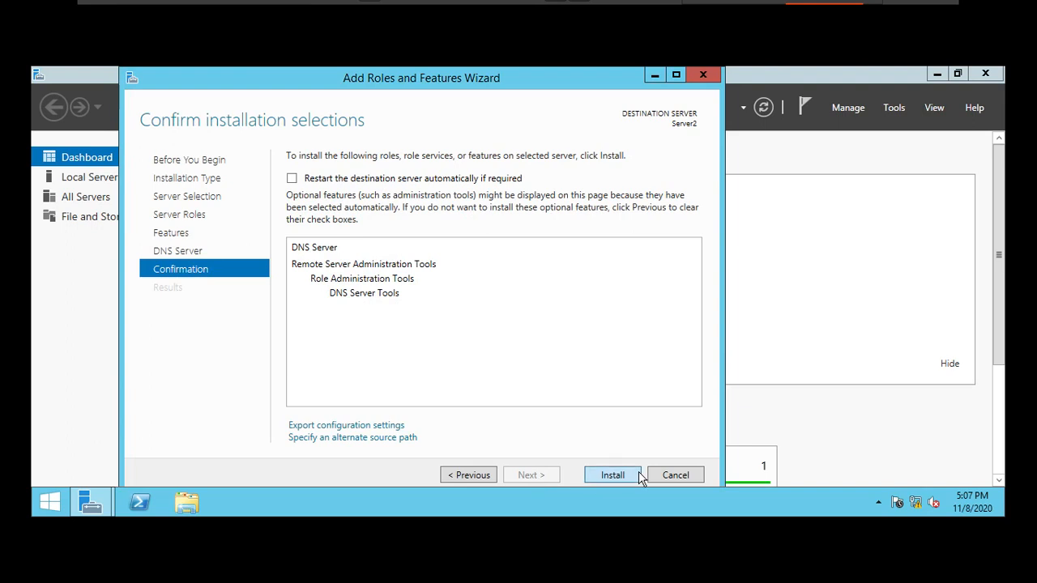
Step: Start installing the DNS Server role on Server2 and switch to the NoteBook virtual machine
click(610, 478)
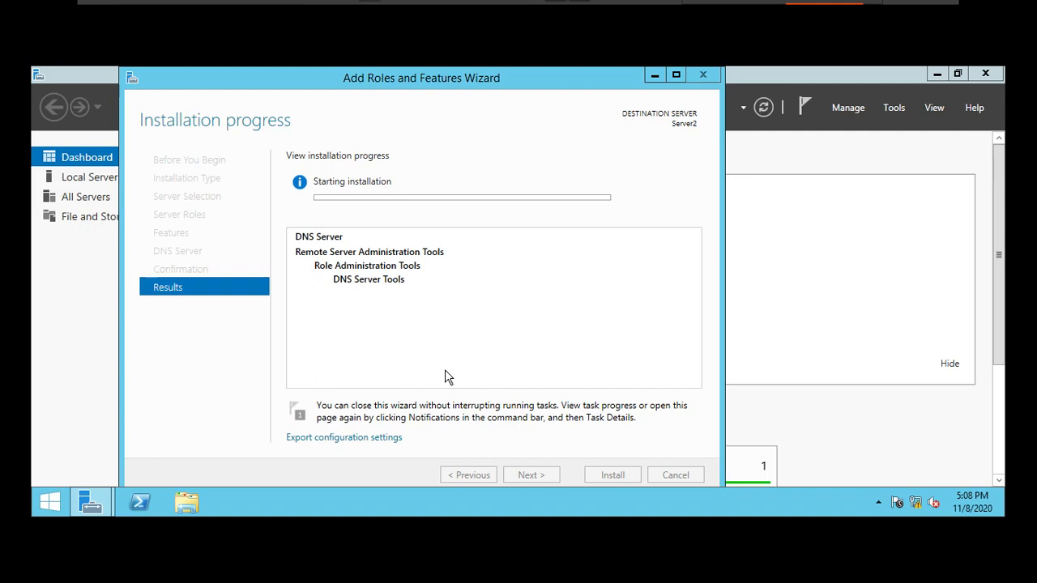
mouse_move(835, 4)
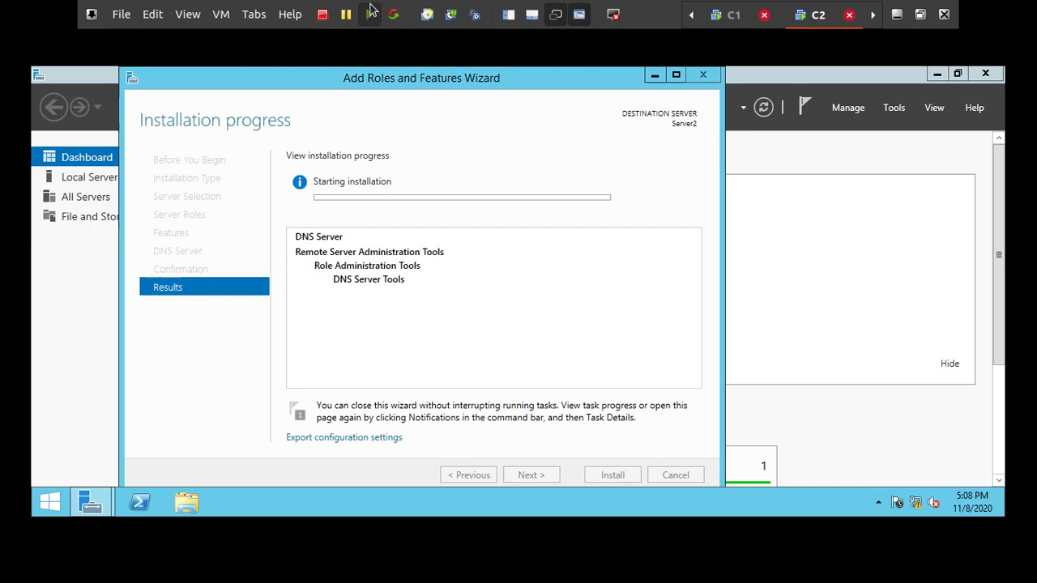
click(220, 13)
mouse_move(253, 14)
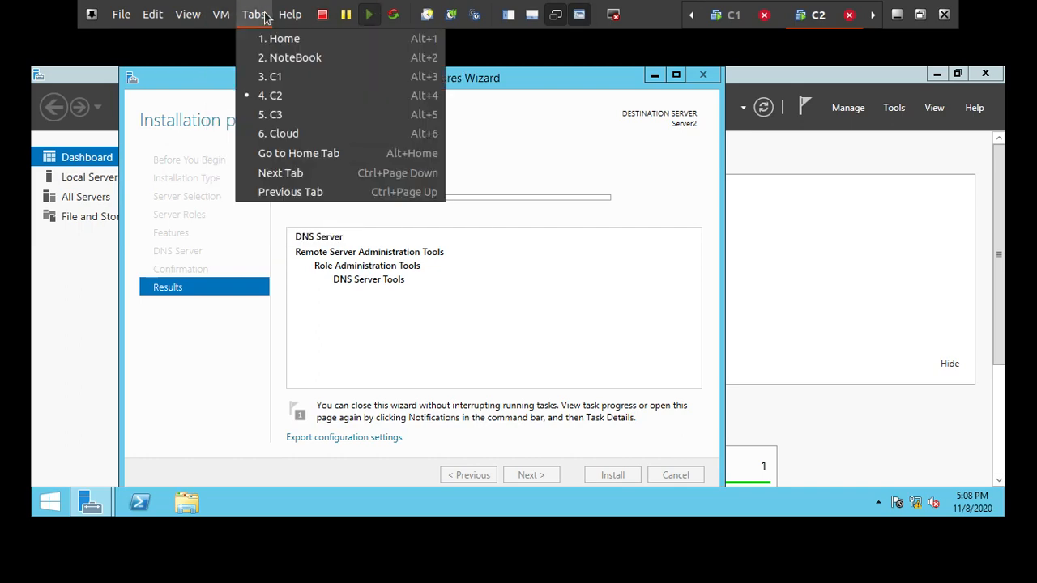
click(282, 66)
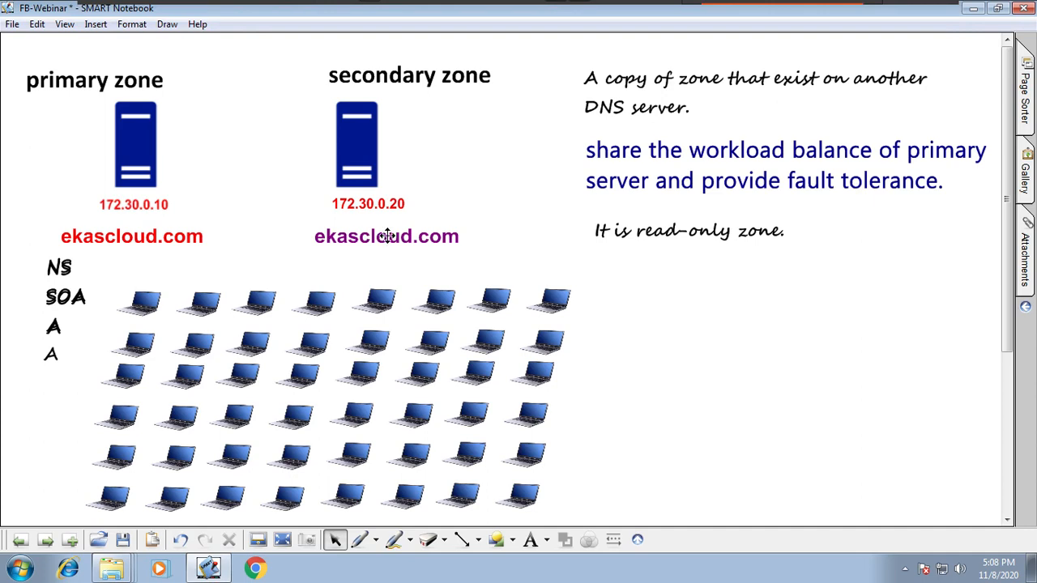
Step: Move the blue note about workload balance and fault tolerance up, directly under the zone copy definition
drag(716, 148, 660, 145)
drag(729, 166, 738, 145)
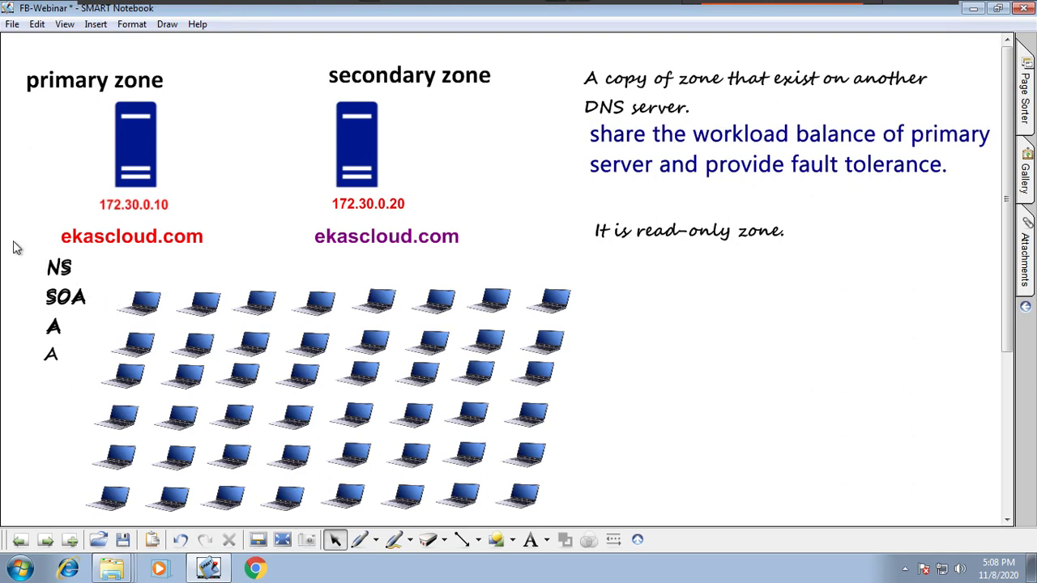
Step: Duplicate the primary zone's NS, SOA and A record list and place the copy beside the secondary zone's domain name
drag(13, 240, 116, 356)
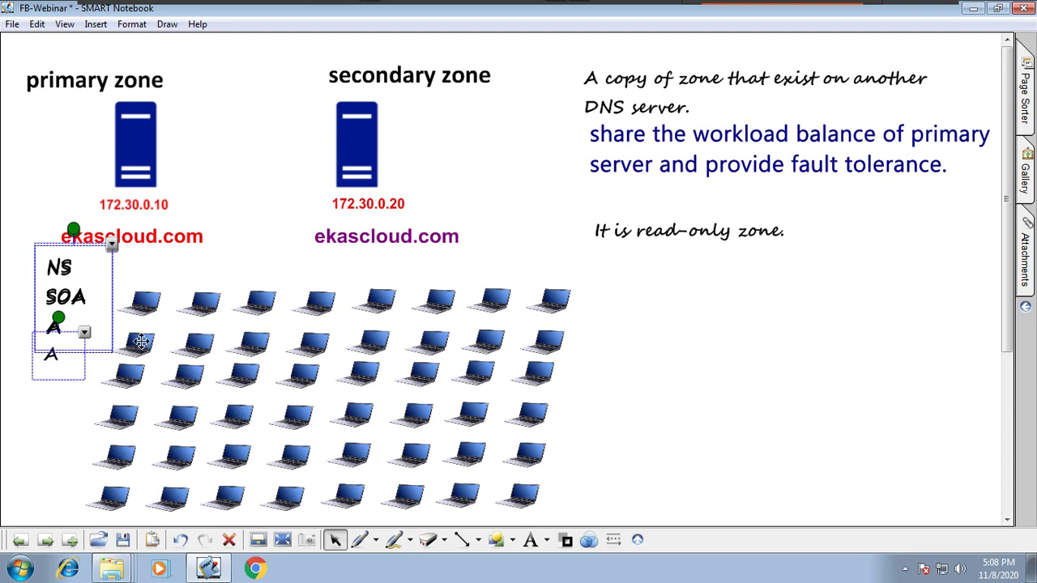
key(ctrl+v)
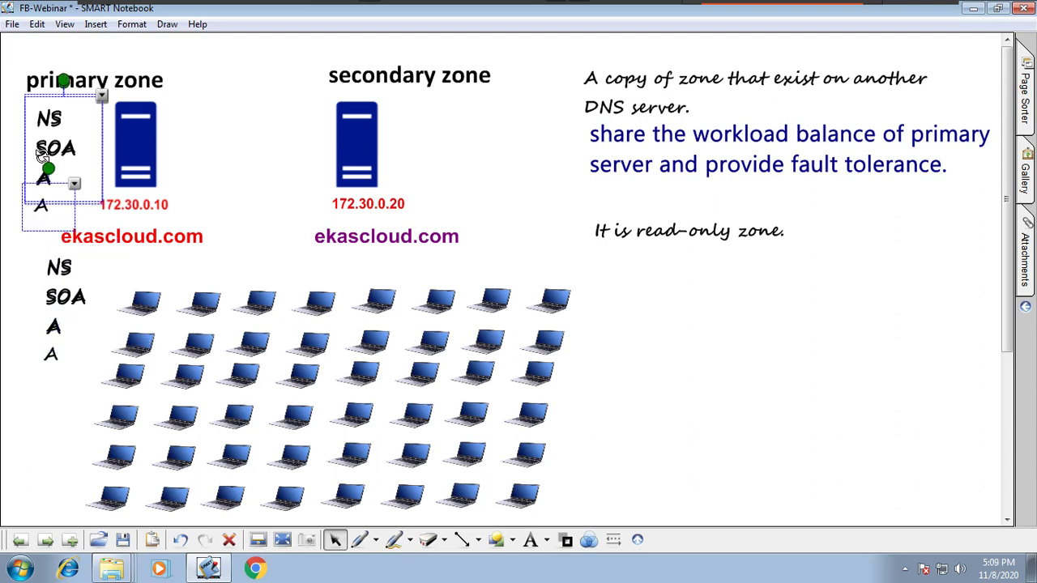
drag(86, 160, 525, 230)
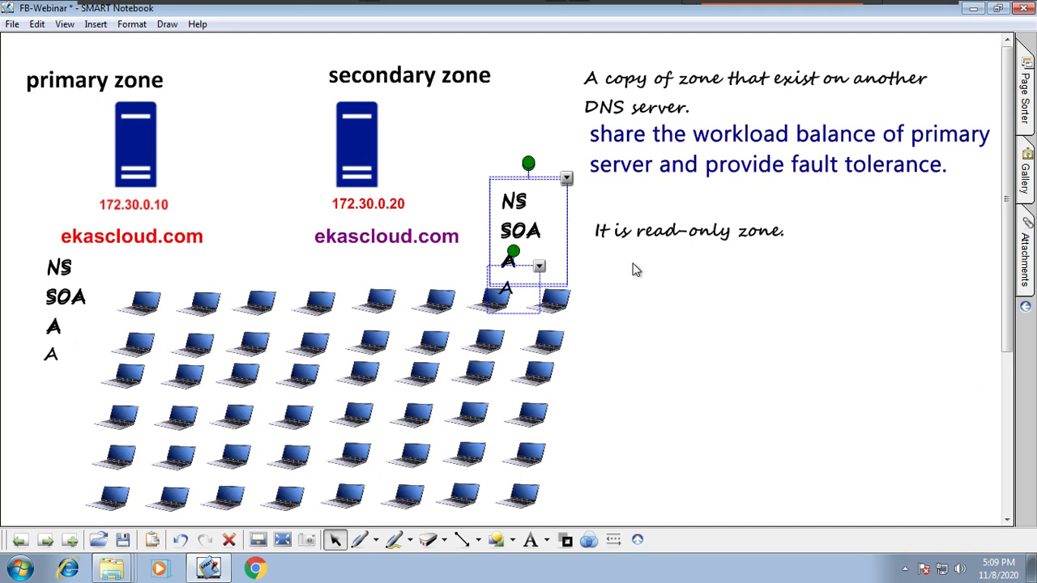
Step: Copy the primary and secondary zone servers with their titles, IP addresses and domain names onto the blank page further on
drag(13, 66, 432, 236)
click(728, 318)
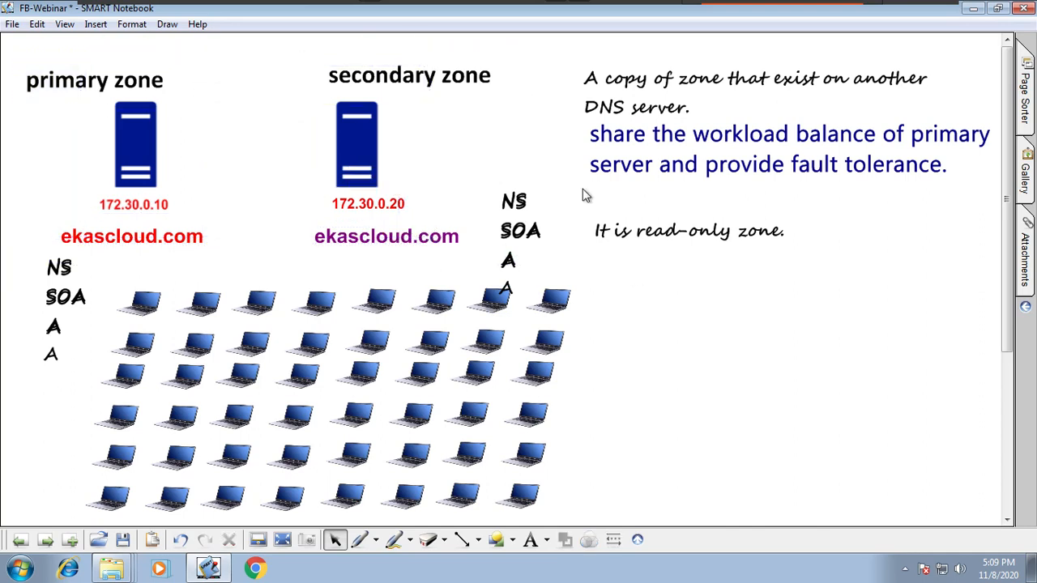
drag(22, 69, 465, 269)
right_click(526, 53)
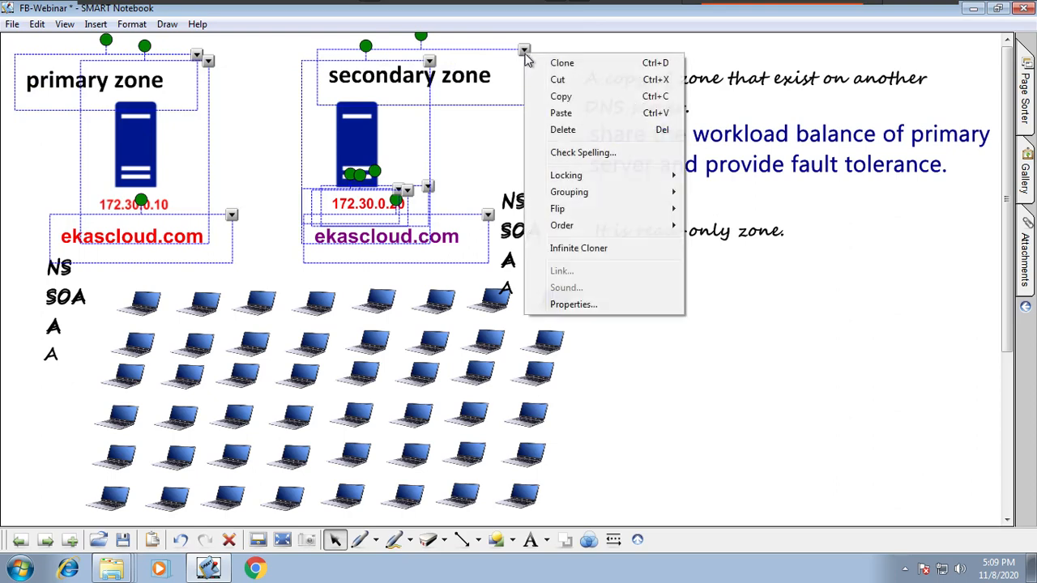
click(561, 95)
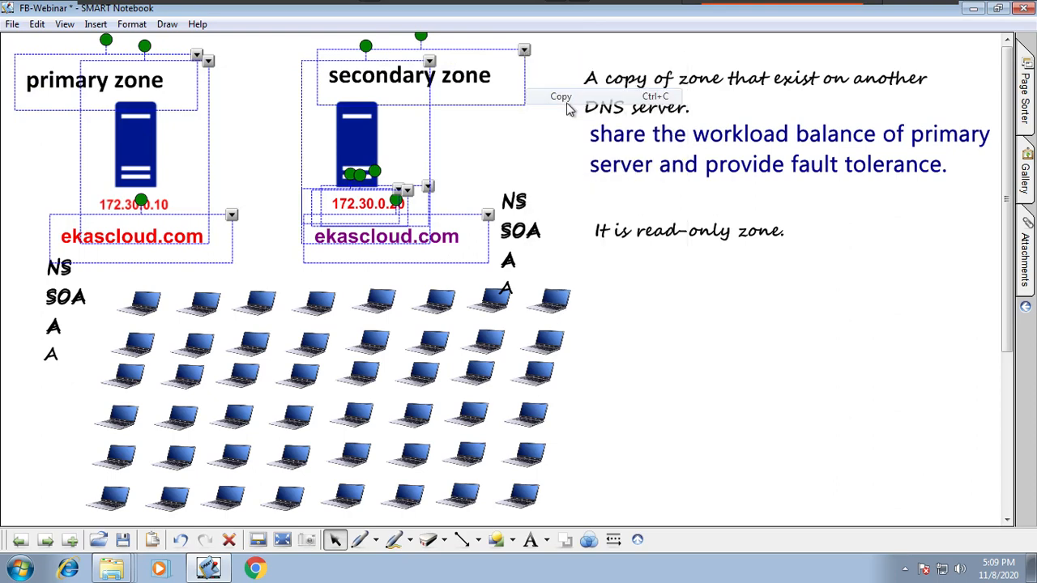
click(46, 540)
click(45, 540)
right_click(181, 277)
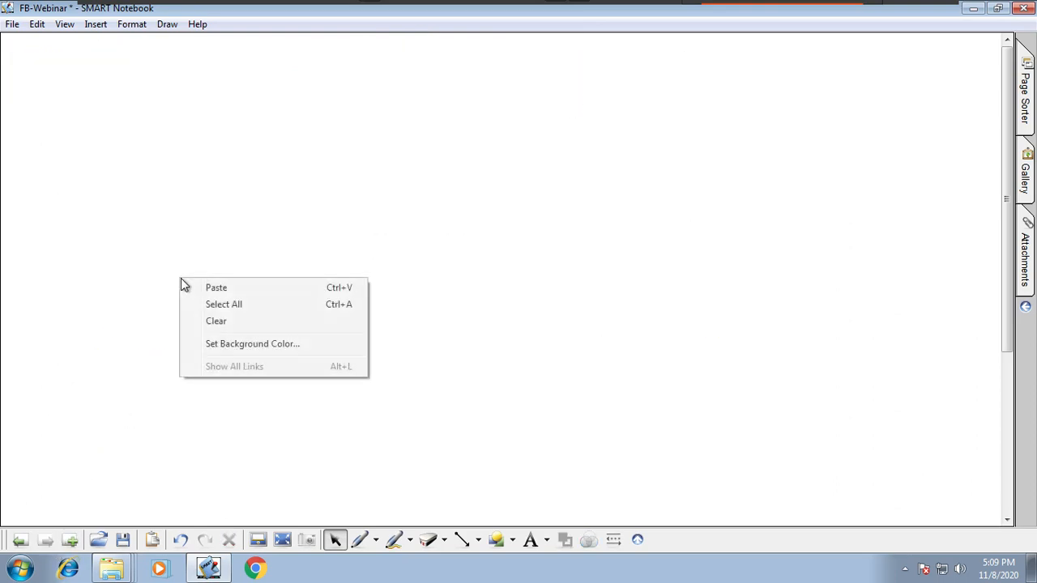
click(194, 287)
drag(373, 264, 374, 130)
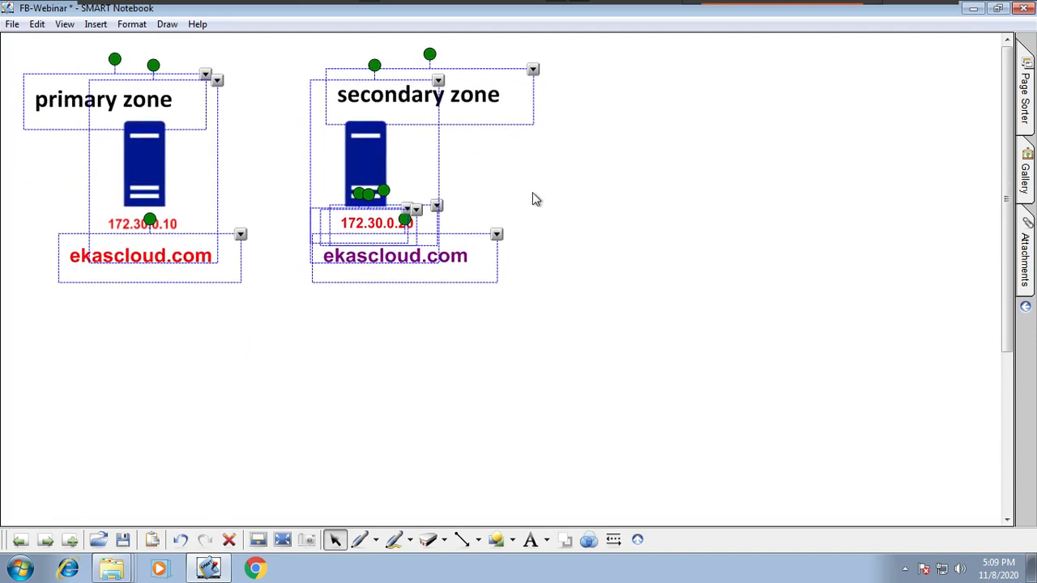
Step: Clone the secondary zone's server with its IP address and domain name, and place the copy to its right
drag(601, 301, 323, 127)
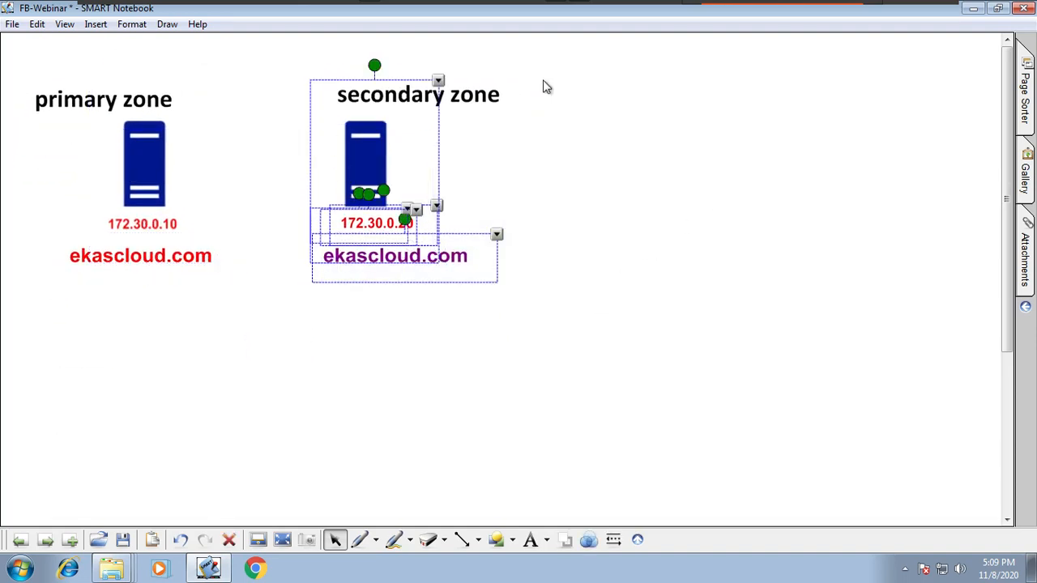
click(438, 81)
click(474, 89)
mouse_move(405, 200)
mouse_down()
mouse_move(724, 151)
mouse_move(713, 190)
mouse_move(625, 249)
mouse_up()
click(541, 353)
drag(515, 198, 802, 356)
mouse_move(639, 251)
mouse_down()
mouse_move(726, 196)
mouse_move(699, 132)
mouse_up()
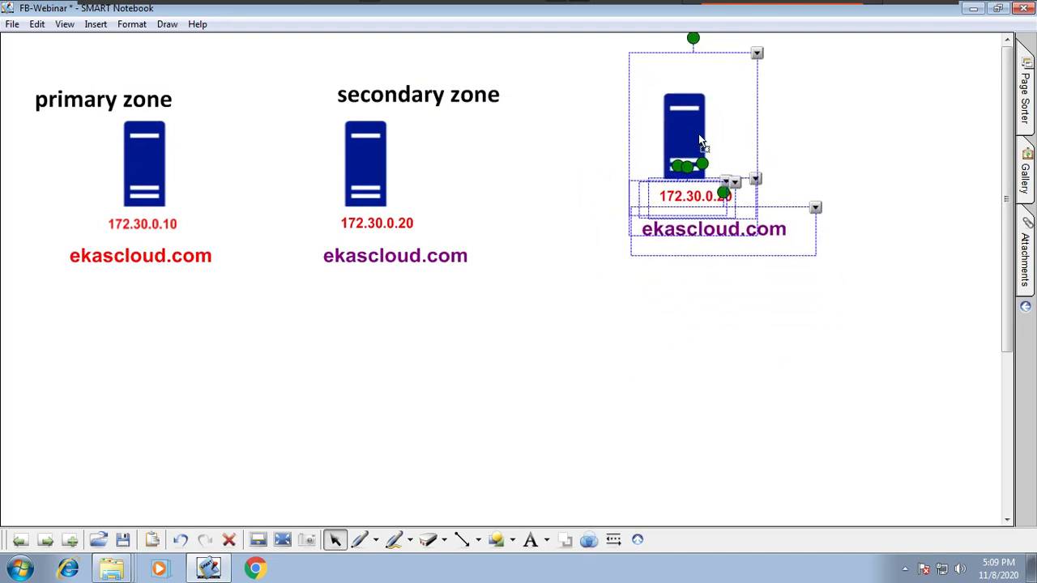
click(497, 342)
Step: Clone the secondary zone title, place the copy above the third server and change its text to "stub zone"
click(514, 93)
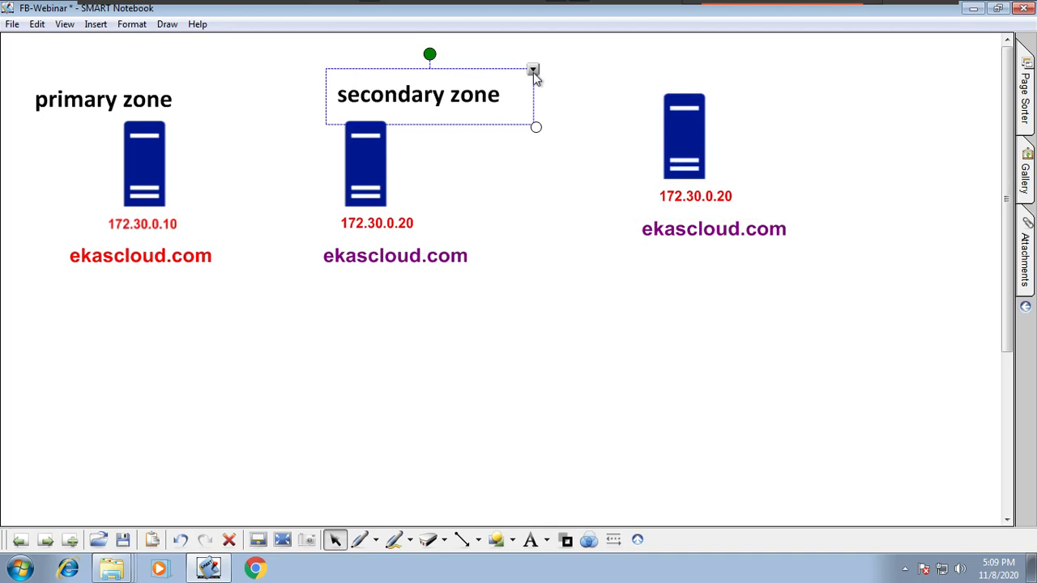
click(533, 72)
click(559, 82)
mouse_move(452, 141)
mouse_down()
mouse_move(753, 79)
mouse_move(615, 88)
mouse_up()
double_click(736, 86)
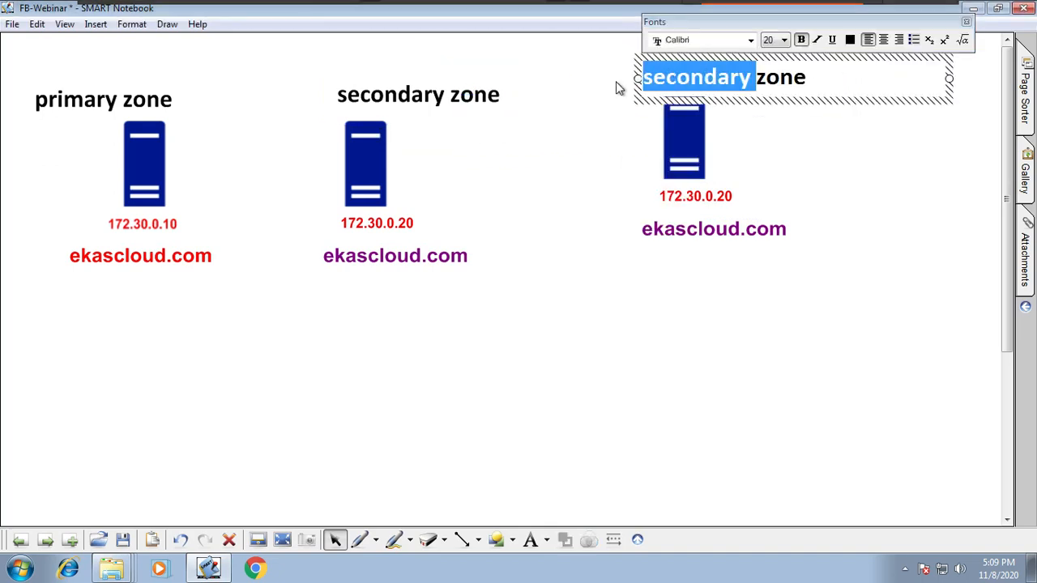
text(stub)
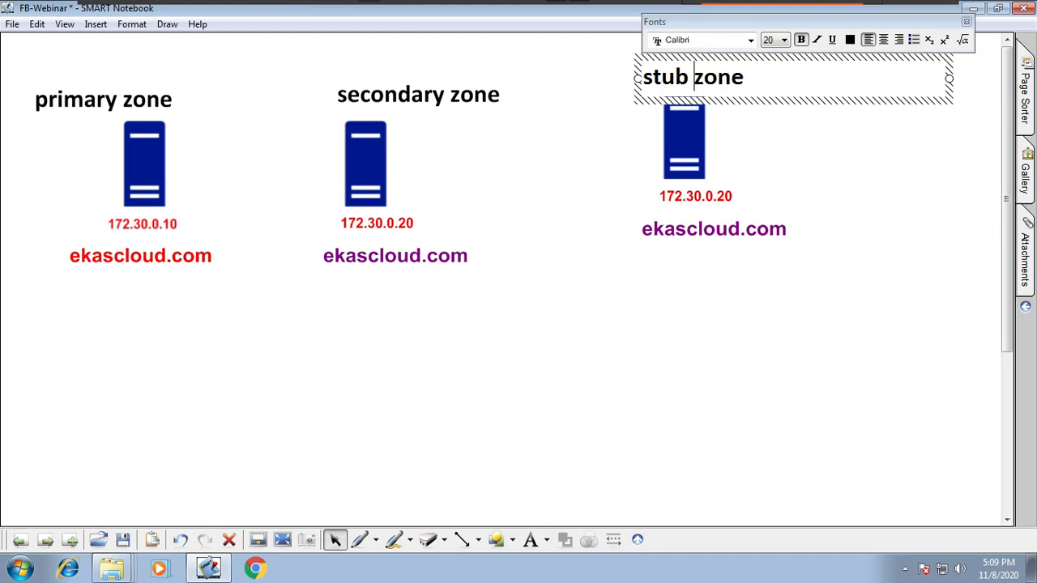
click(714, 387)
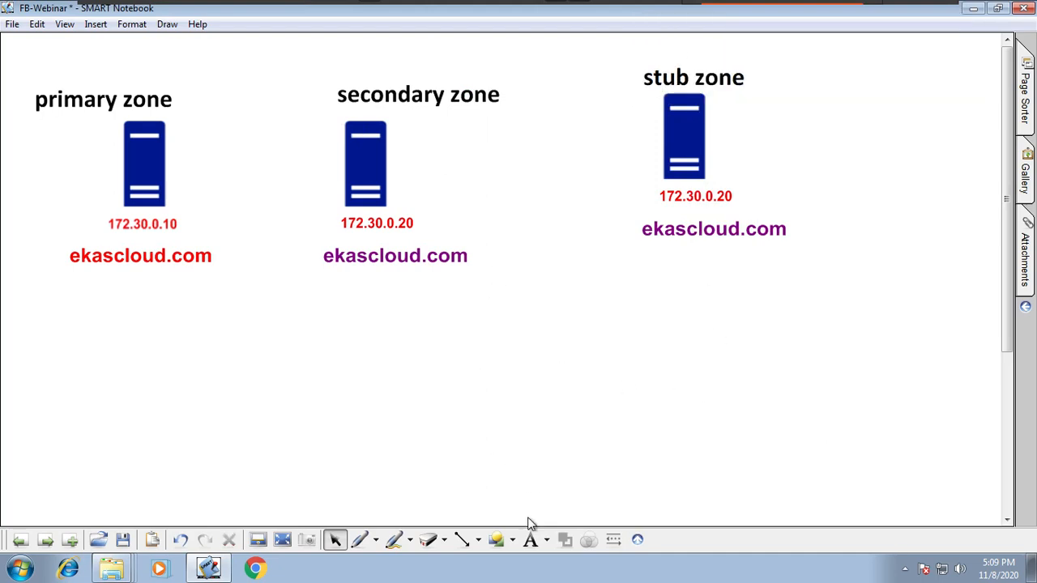
Step: Draw a dashed rectangle below the primary zone's domain name
click(511, 539)
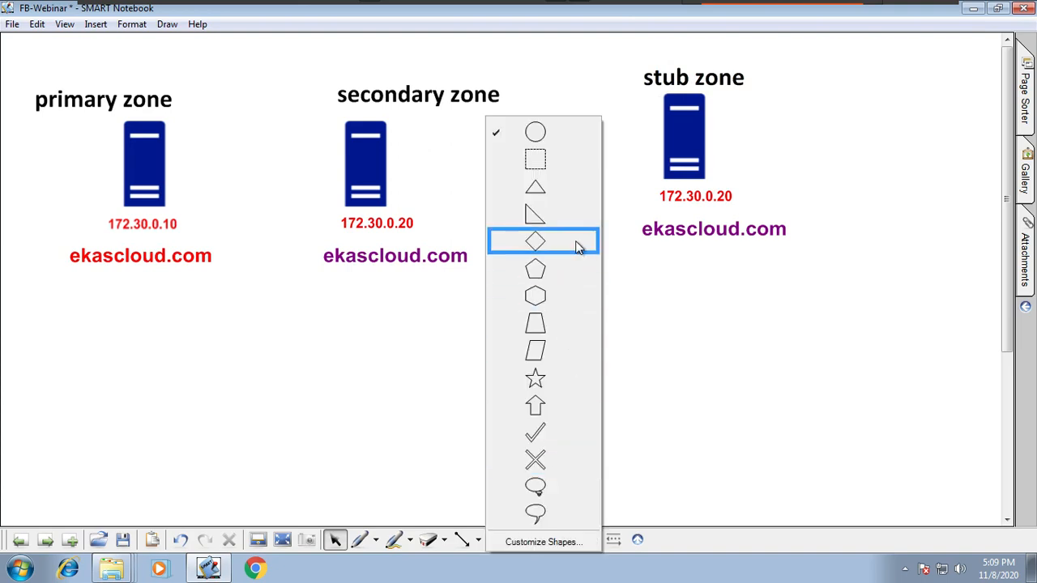
click(553, 166)
drag(51, 274, 269, 437)
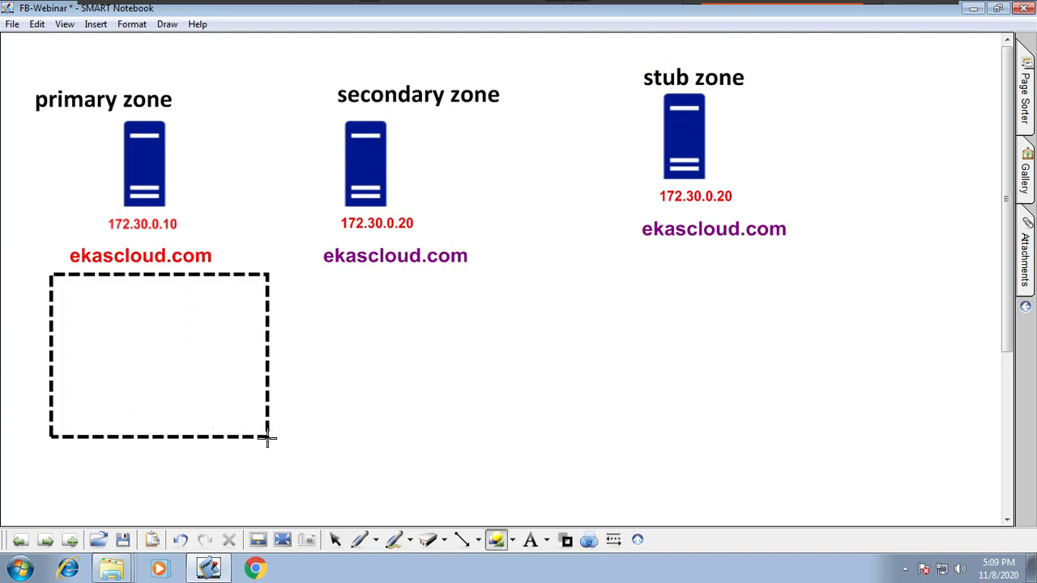
Step: Add Segoe UI Symbol 18 text inside the dashed rectangle with the lines NS, SoA, A and A
click(548, 540)
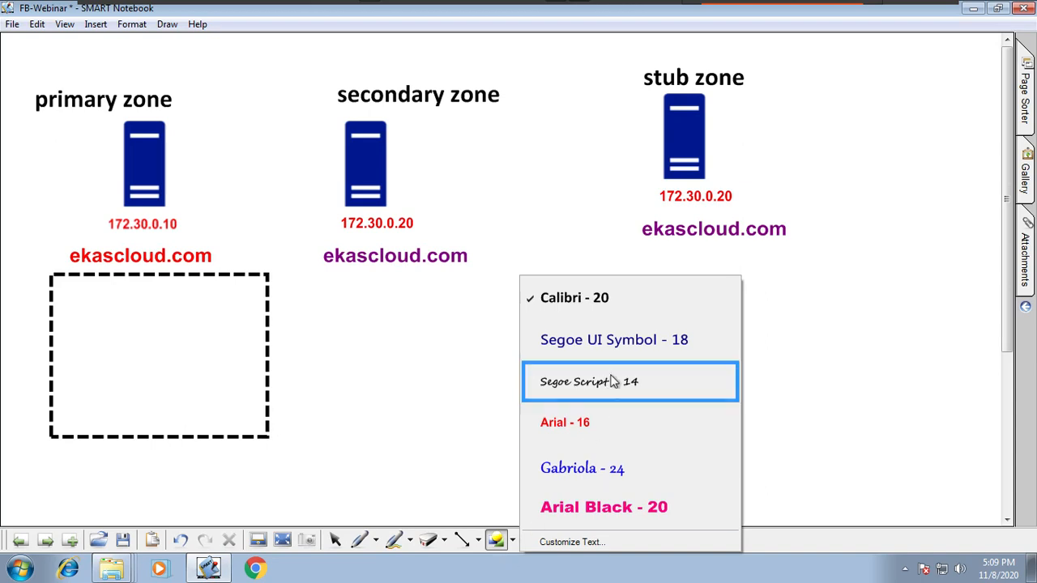
click(592, 341)
click(71, 292)
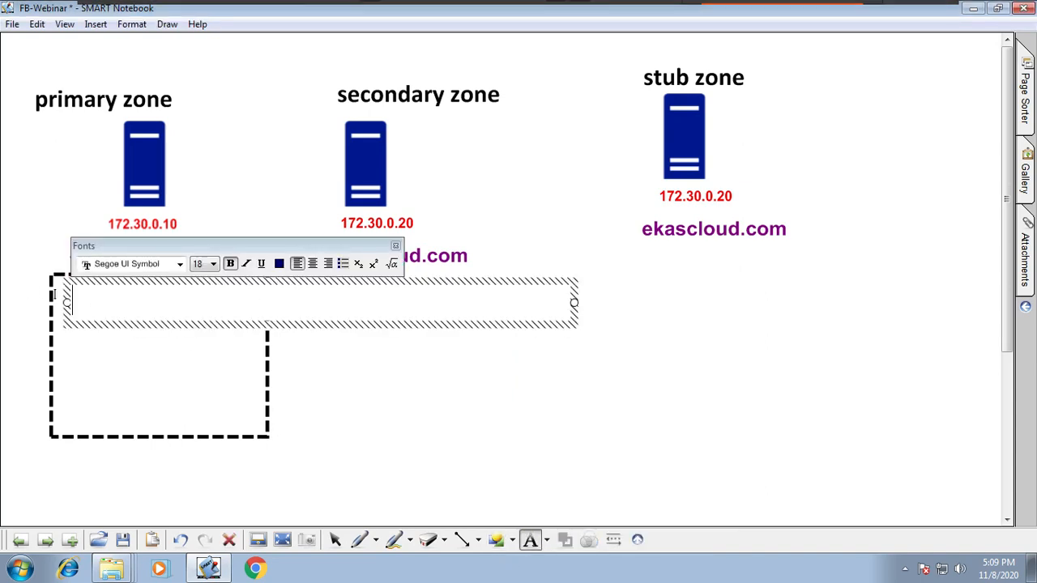
text(NS)
key(Return)
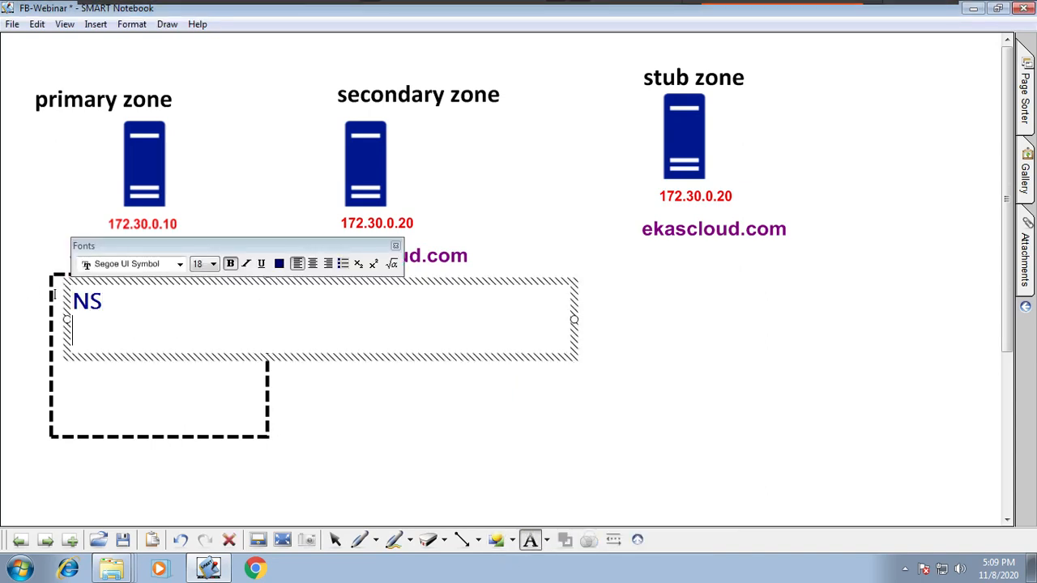
text(Soa)
key(BackSpace)
text(A)
key(Return)
text(A)
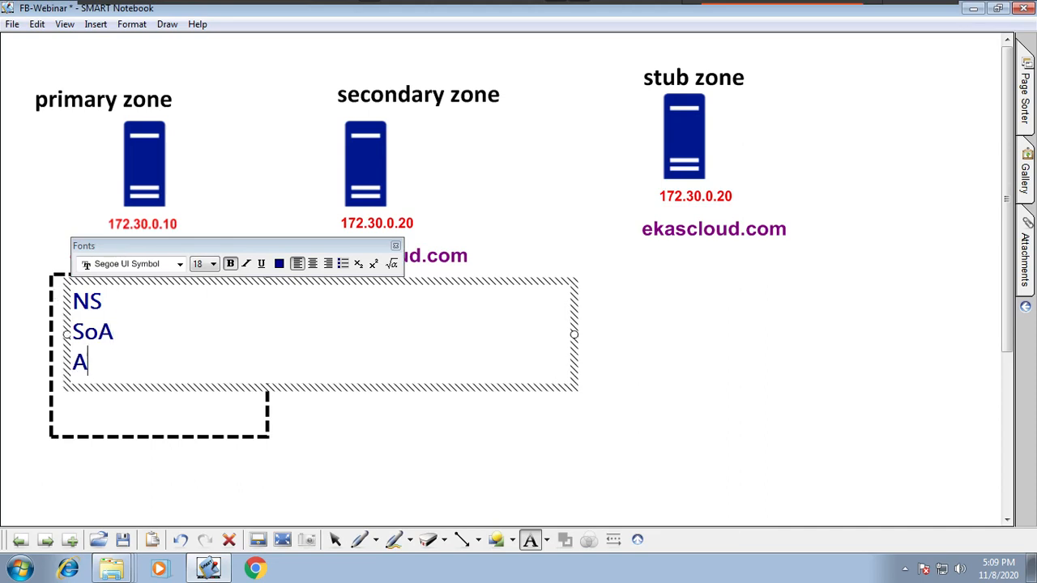
key(Return)
text(a)
key(BackSpace)
text(A )
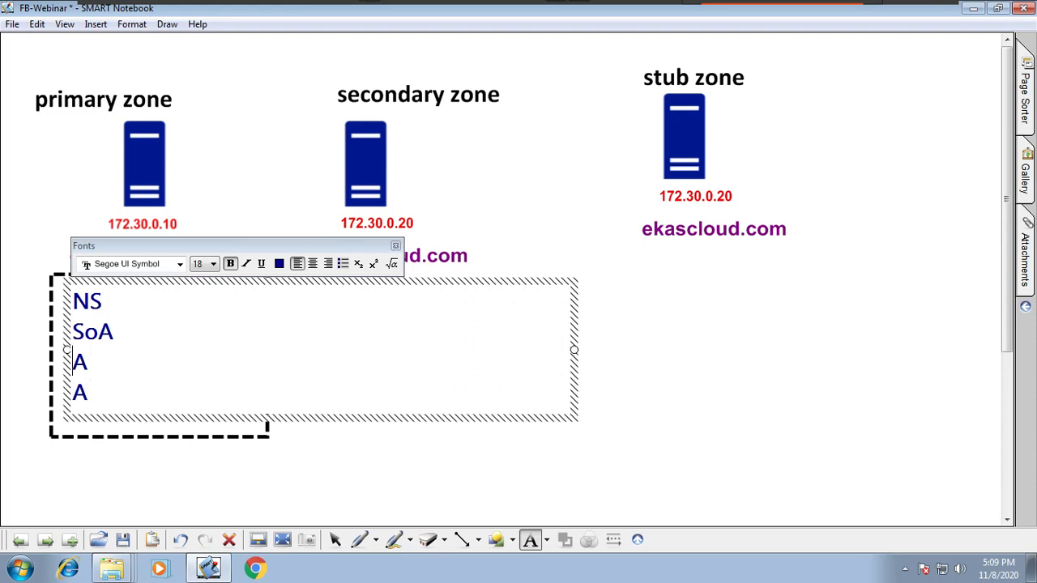
text(www.)
text( A )
text(f)
text(ileserve)
text(r)
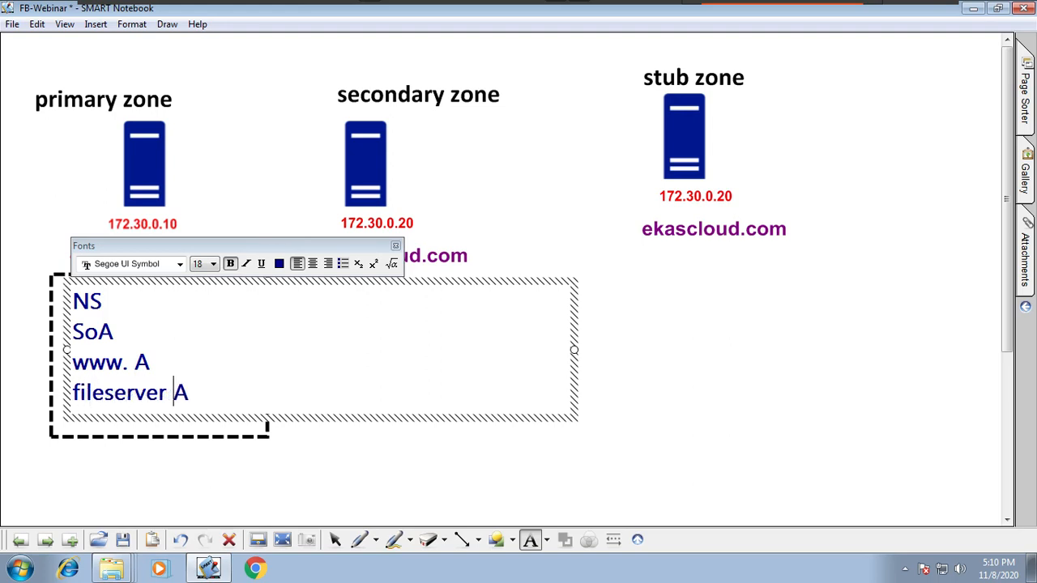
Step: Add the line "mailserver A" to the record list and move the list up to fit inside the dashed rectangle
key(Return)
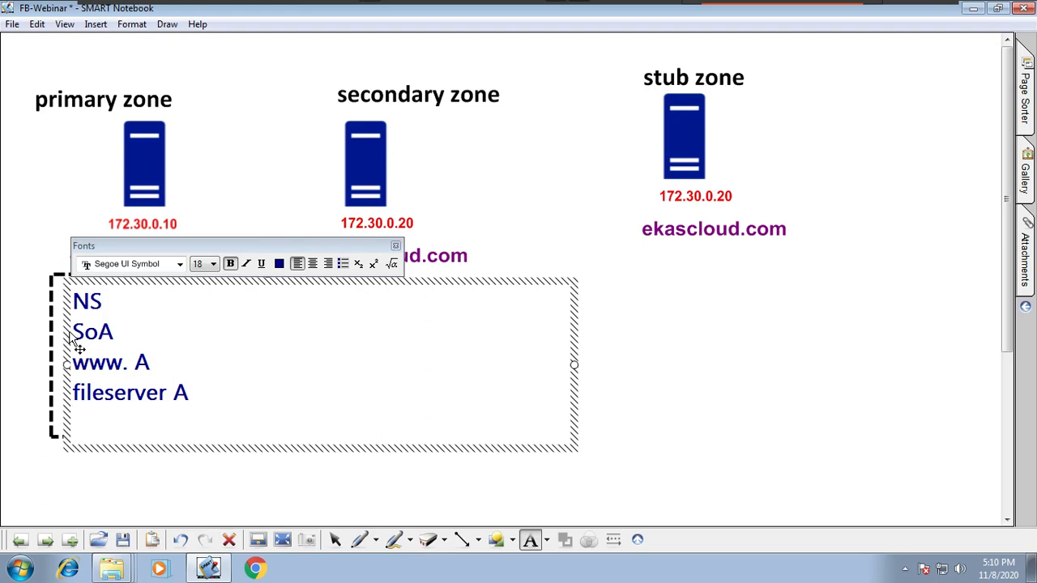
text(mailserver)
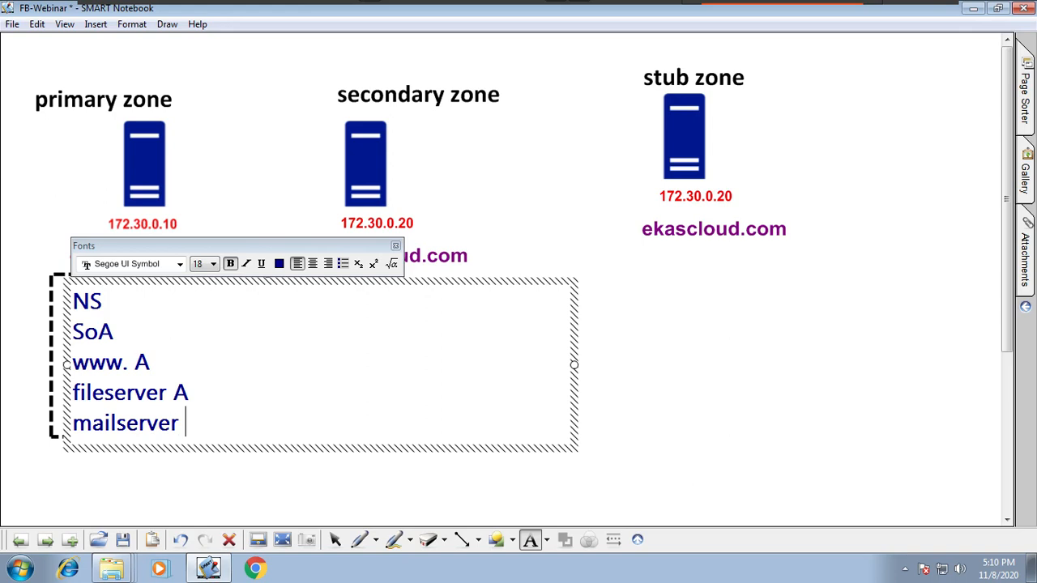
text( A)
click(668, 365)
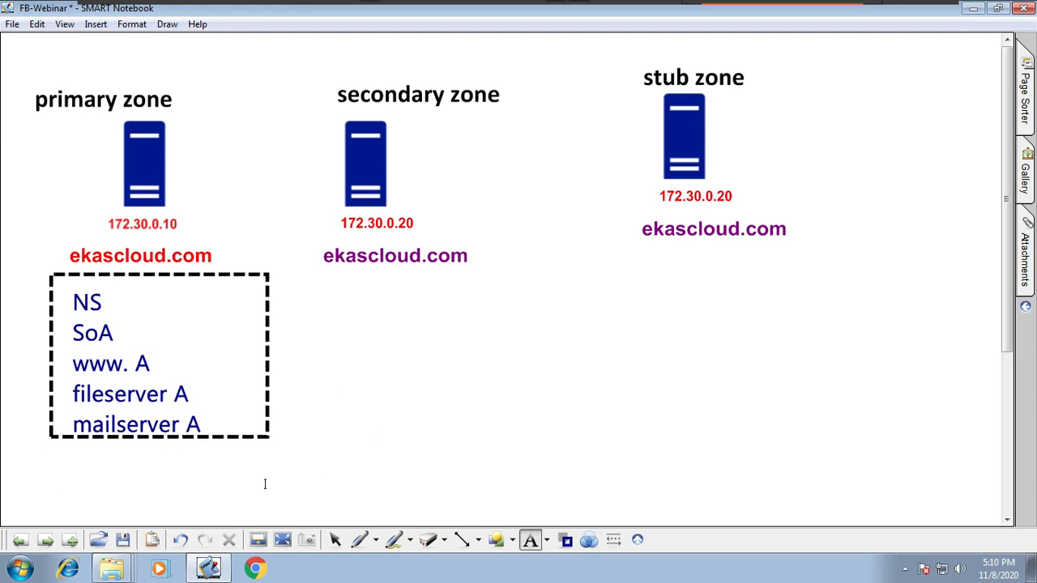
click(335, 540)
mouse_move(142, 409)
mouse_down()
mouse_move(159, 385)
mouse_move(143, 397)
mouse_up()
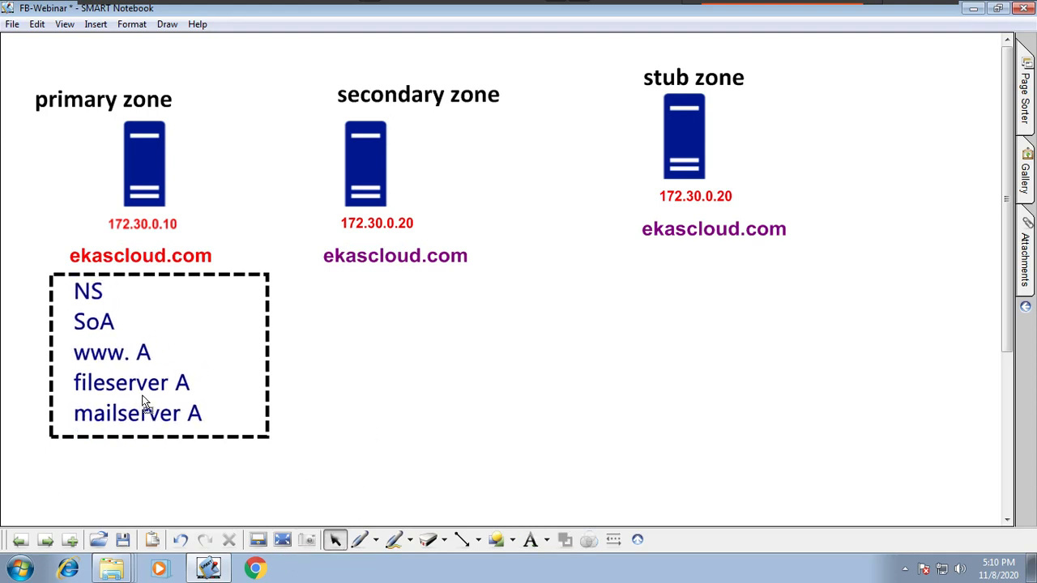
Step: Clone the dashed rectangle with its record list and place the copy below the secondary zone's domain name
click(257, 270)
drag(317, 476, 45, 264)
click(275, 266)
click(301, 277)
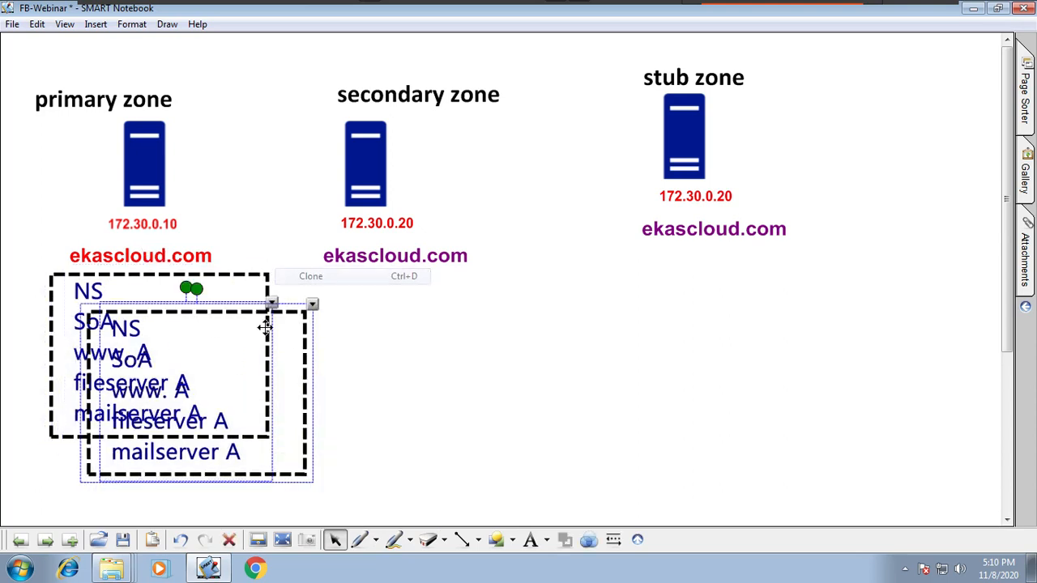
mouse_move(227, 358)
mouse_down()
mouse_move(243, 263)
mouse_move(379, 164)
mouse_move(440, 326)
mouse_up()
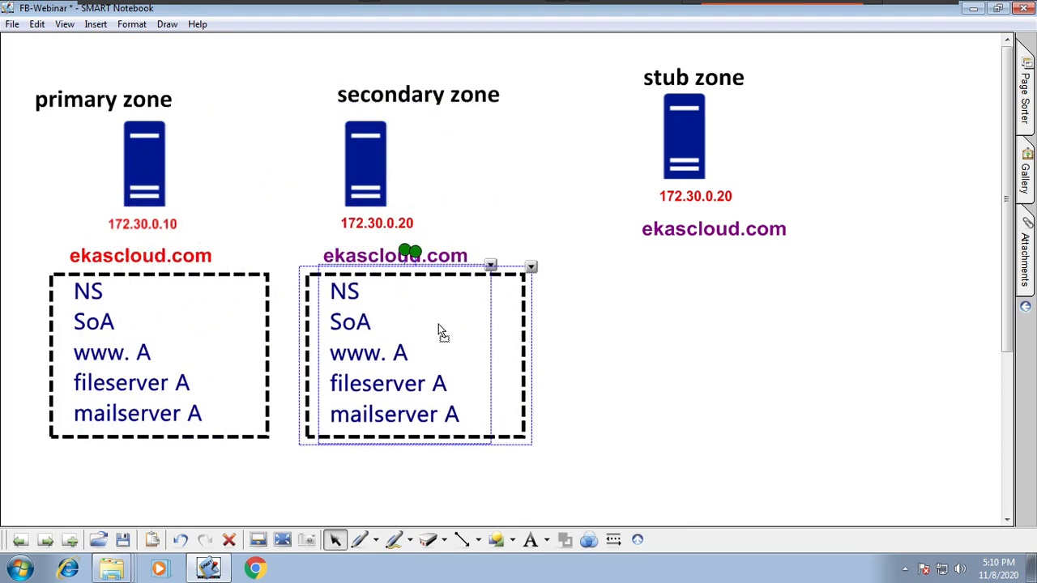
click(564, 361)
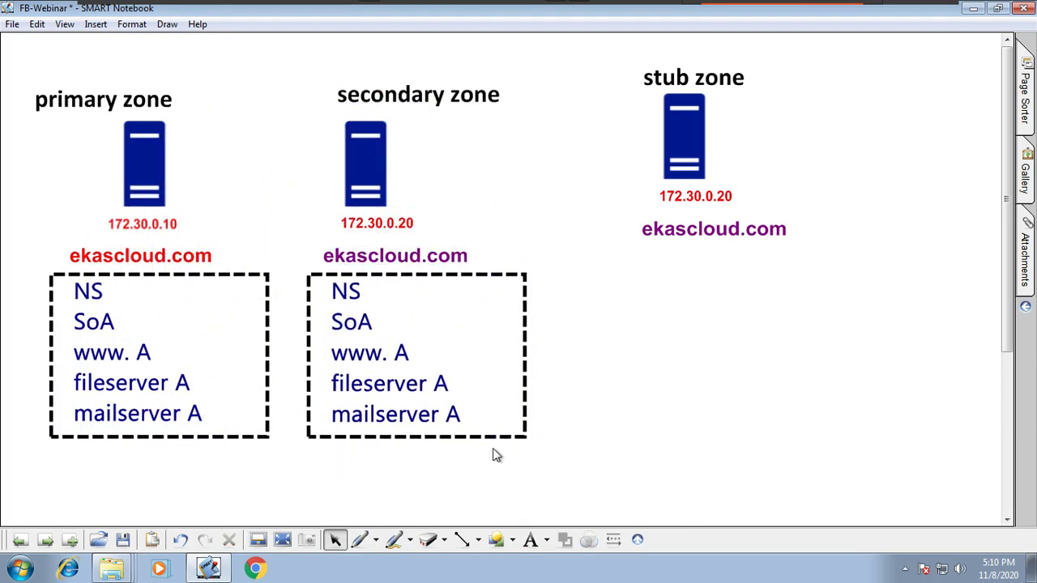
Step: Draw a black dashed arrow from the empty area below the stub zone diagonally up to the secondary zone's server
click(478, 539)
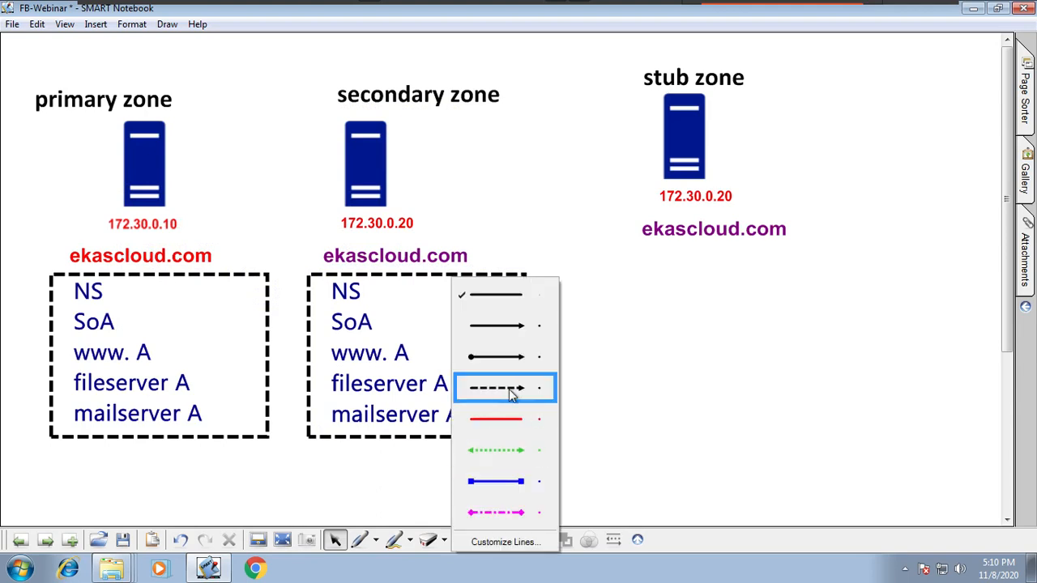
click(510, 389)
drag(687, 476, 413, 166)
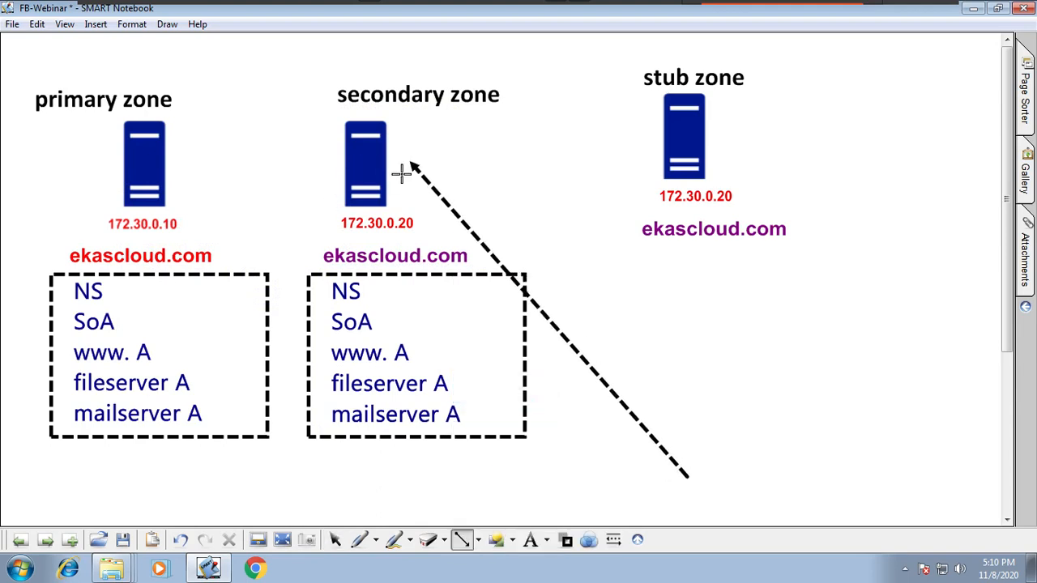
mouse_move(334, 370)
mouse_down()
mouse_move(438, 366)
mouse_move(695, 505)
mouse_up()
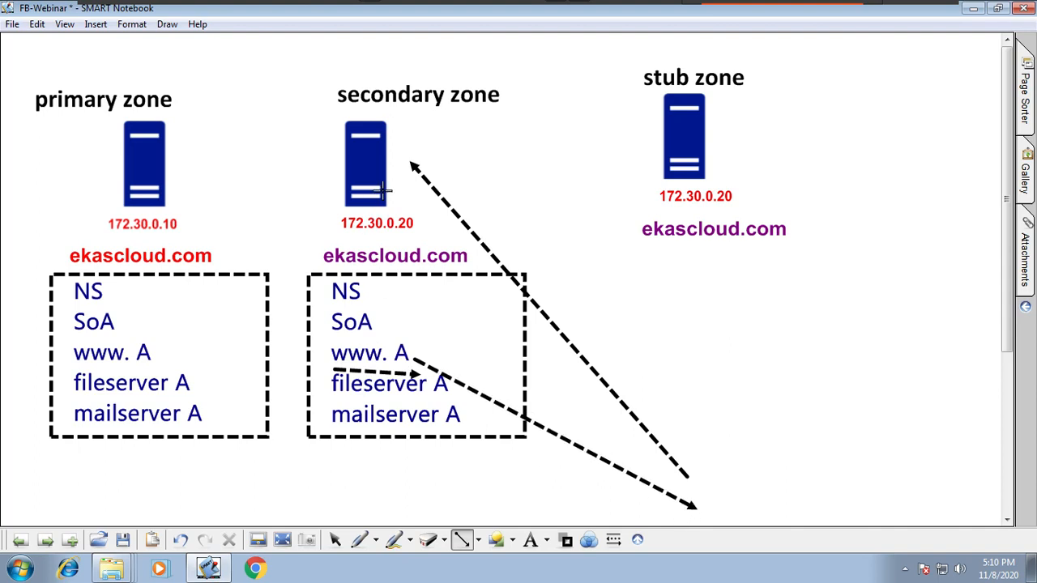
mouse_move(328, 108)
mouse_down()
mouse_move(524, 100)
mouse_move(511, 108)
mouse_up()
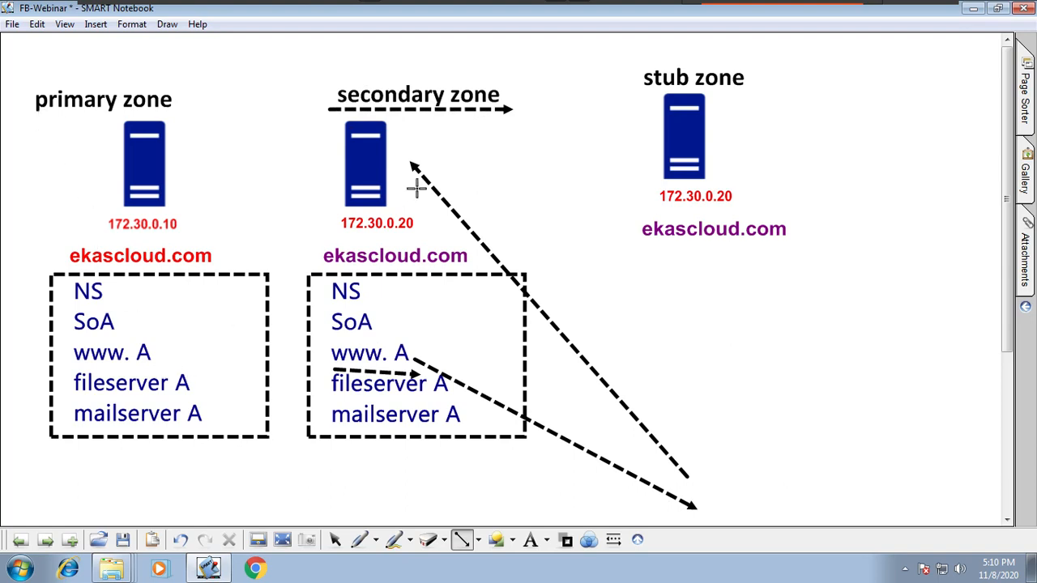
click(180, 540)
click(180, 540)
click(180, 541)
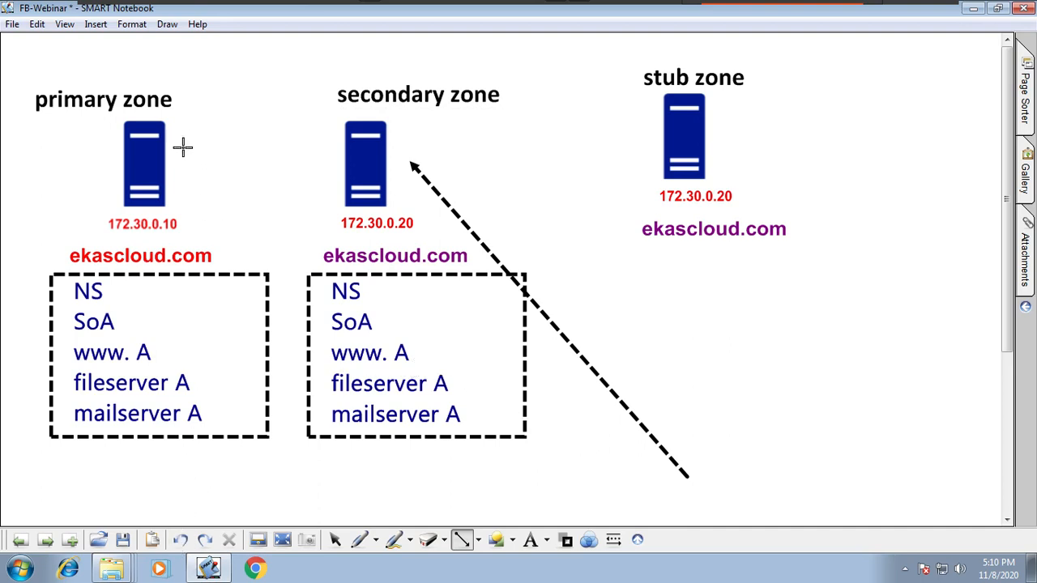
Step: Draw two black dashed arrows between the primary and secondary zone servers, one in each direction
mouse_move(340, 183)
mouse_down()
mouse_move(183, 189)
mouse_move(204, 204)
mouse_move(331, 197)
mouse_up()
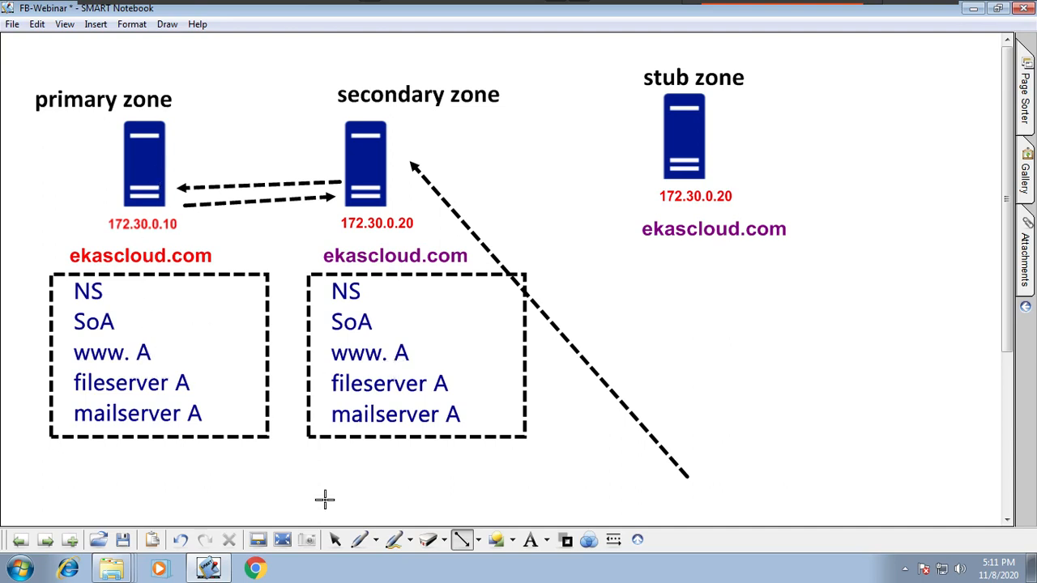
Step: Cross out the primary zone's server with the yellow highlighter and shade over the area around it
click(375, 540)
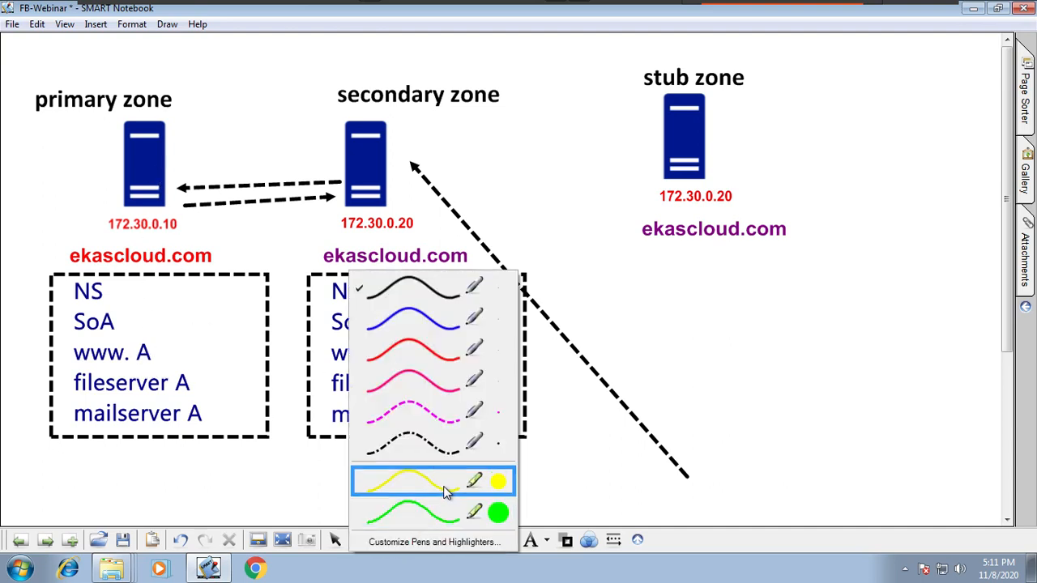
click(444, 492)
drag(209, 52, 18, 401)
drag(96, 82, 224, 360)
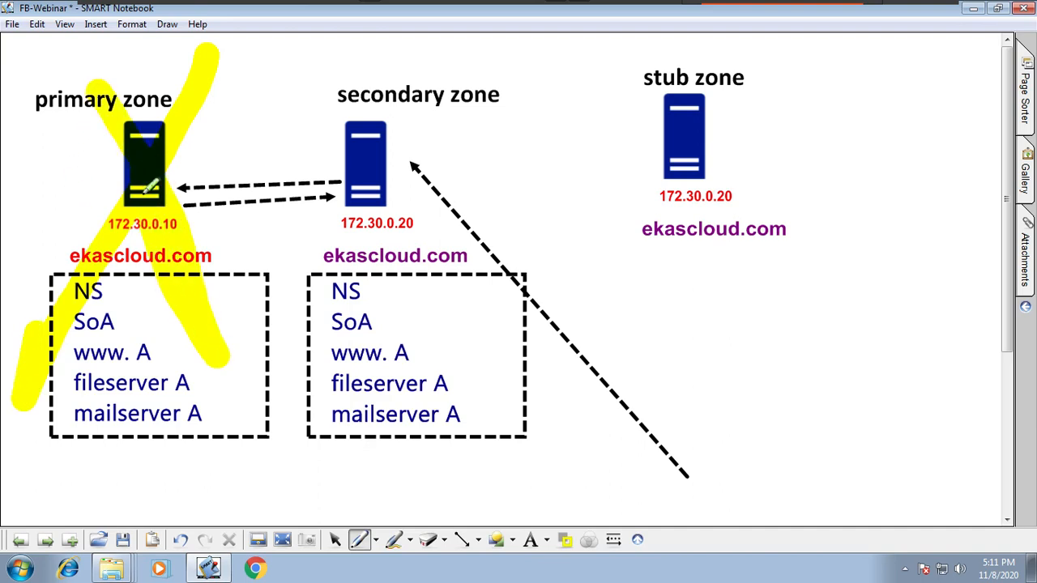
mouse_move(150, 189)
mouse_down()
mouse_move(40, 91)
mouse_move(52, 178)
mouse_move(188, 230)
mouse_move(92, 186)
mouse_up()
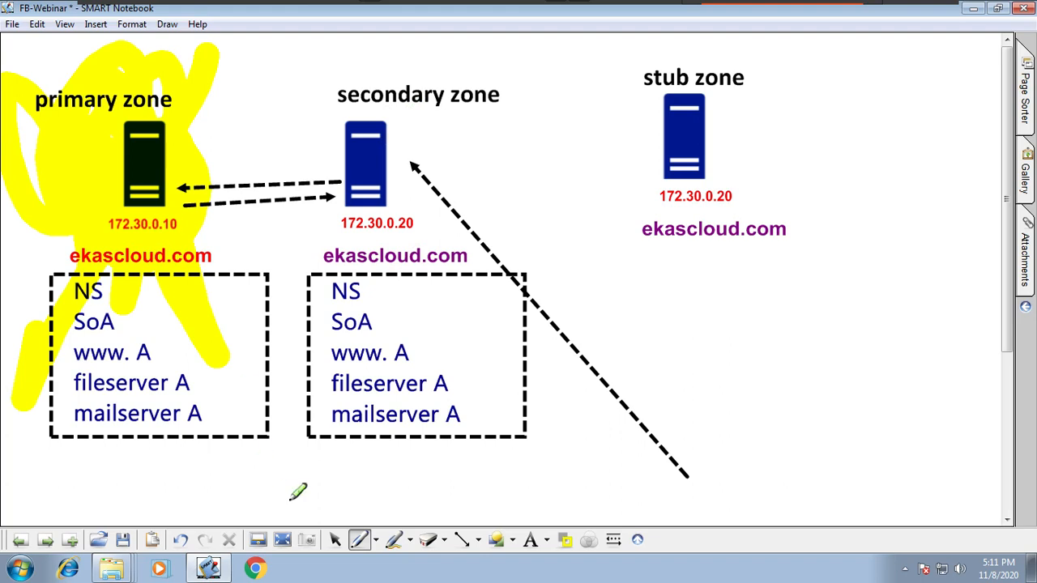
Step: Erase the yellow highlighter marks over the primary zone with the largest eraser
click(443, 540)
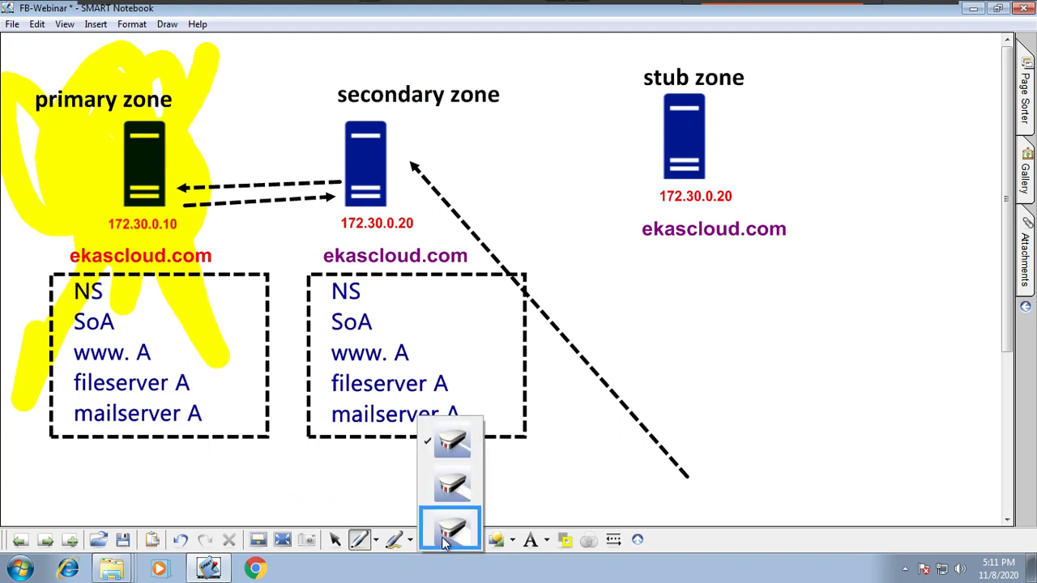
click(449, 532)
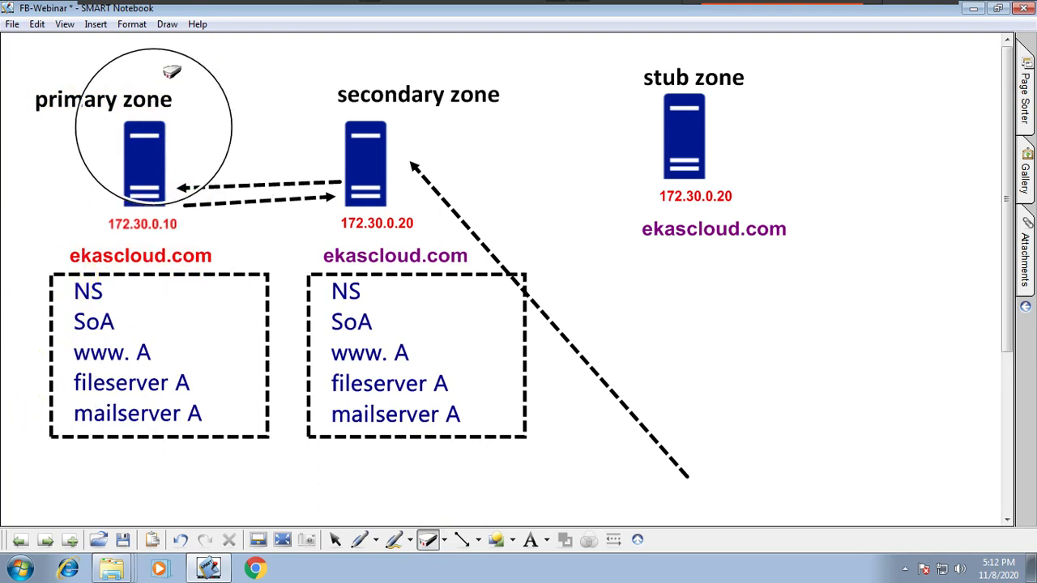
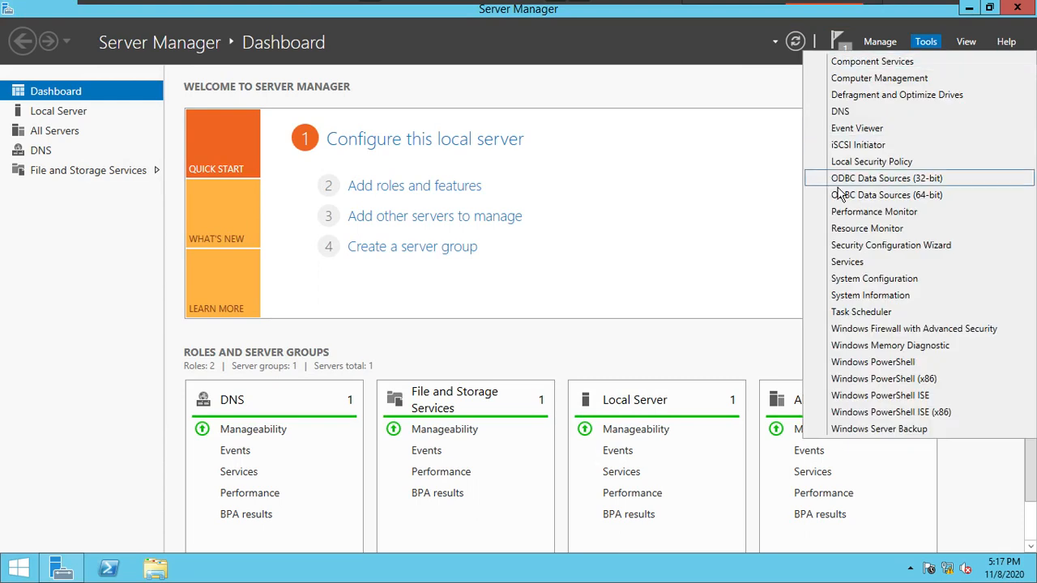
Step: Open DNS Manager on Server2 and start a new forward lookup zone of type Secondary zone
click(850, 111)
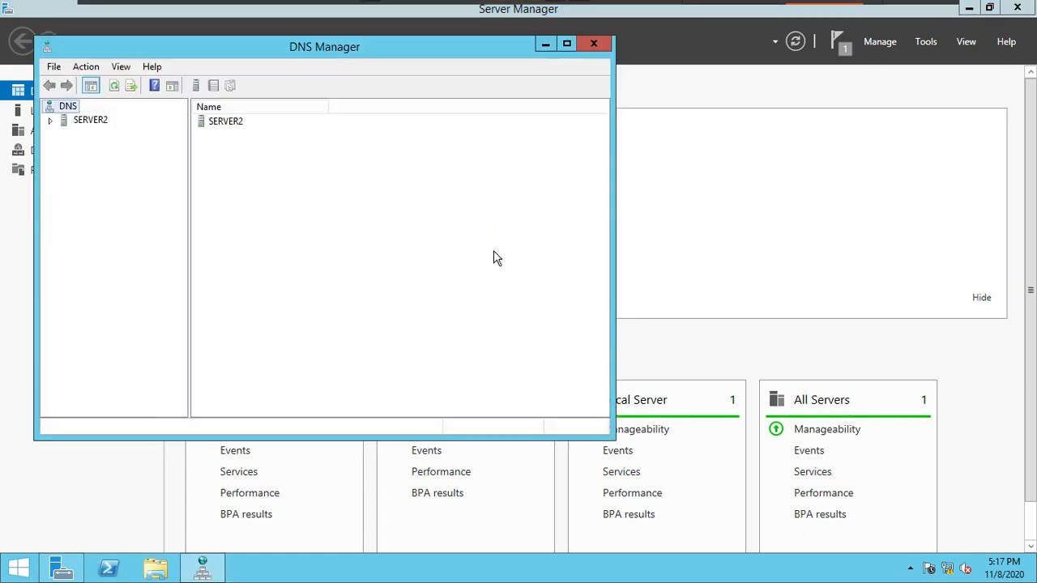
double_click(63, 120)
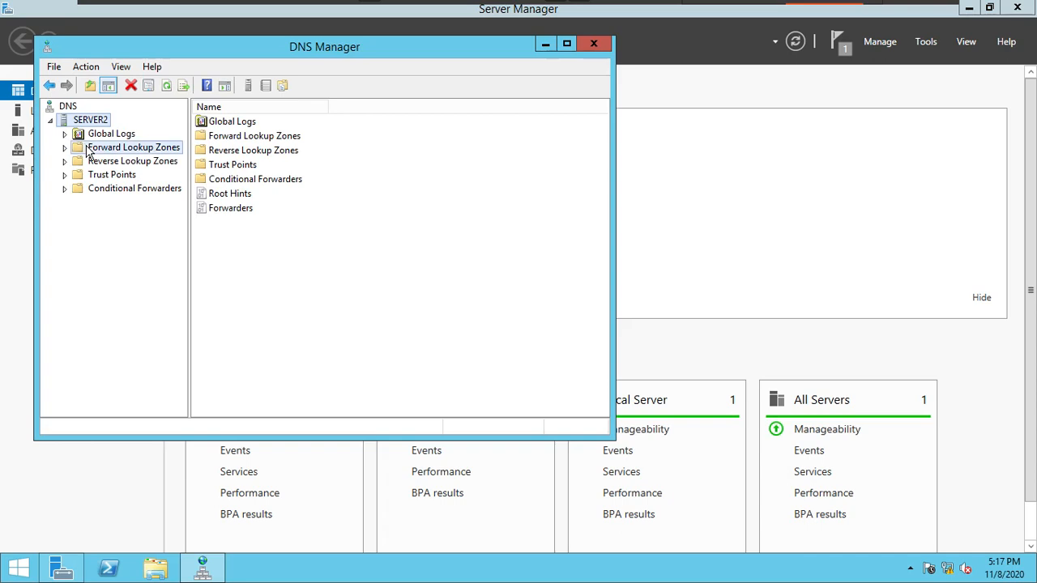
click(99, 149)
right_click(99, 148)
click(130, 156)
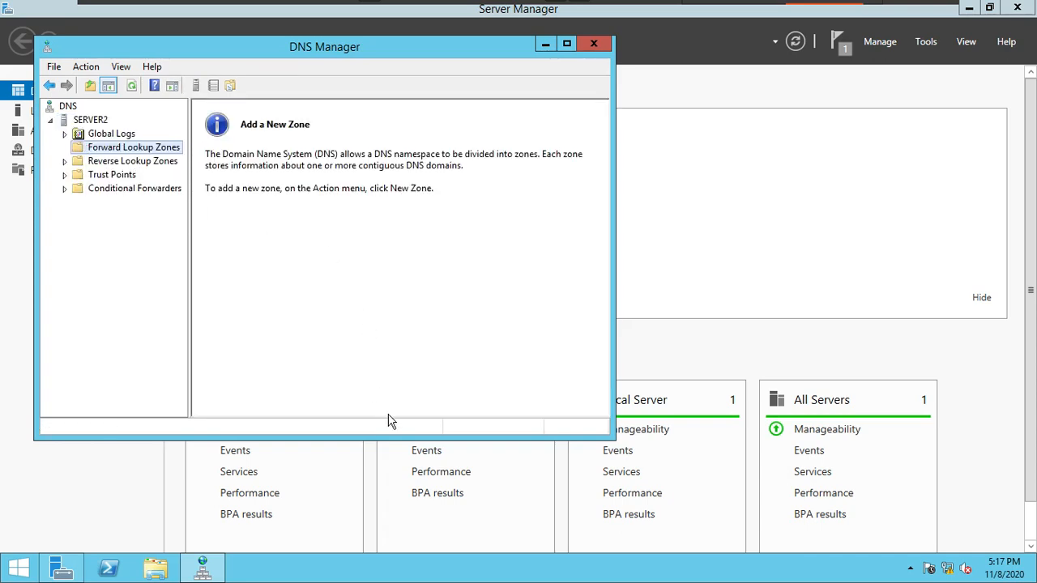
click(348, 328)
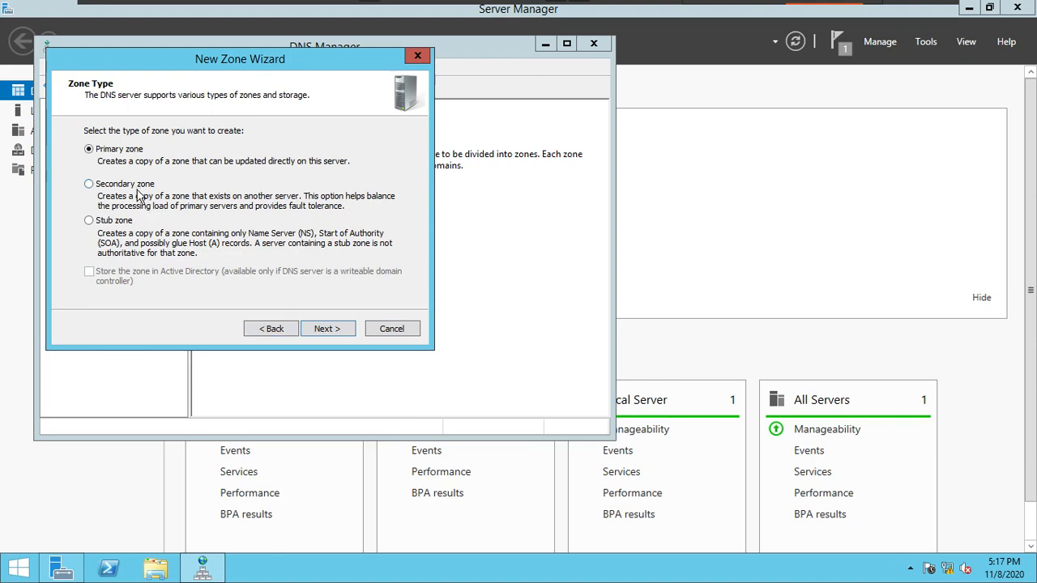
click(158, 195)
click(326, 332)
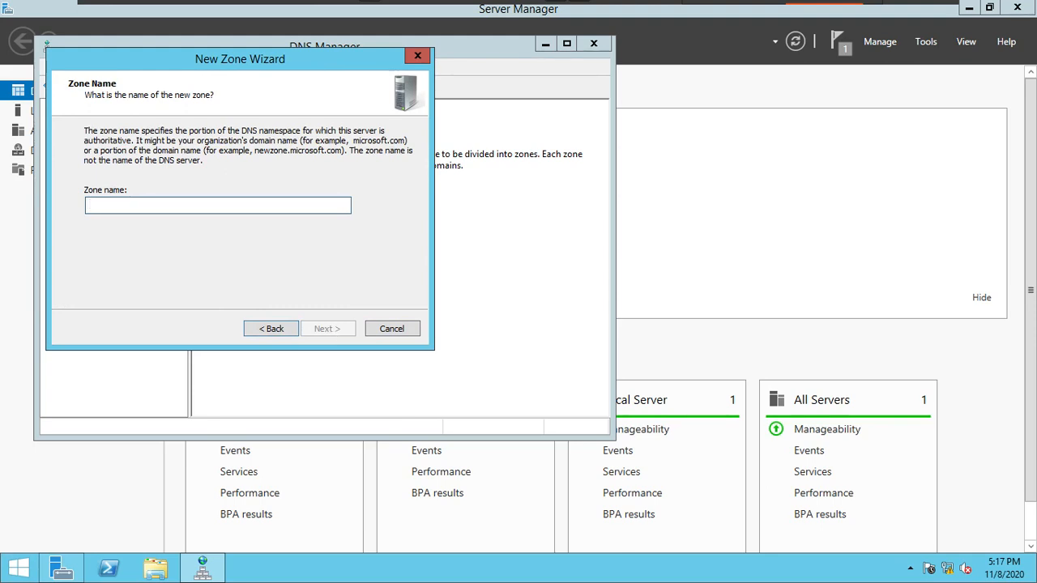
Step: Name the secondary zone ekascloud.com and proceed to the master DNS servers
text(ekacloud.co)
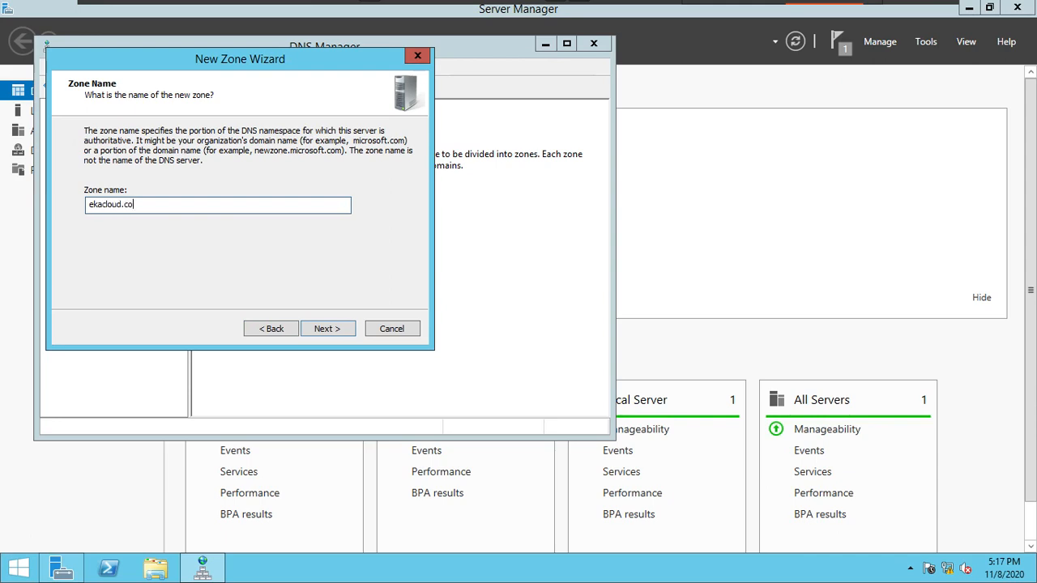
text(m)
click(105, 204)
text(s)
click(353, 329)
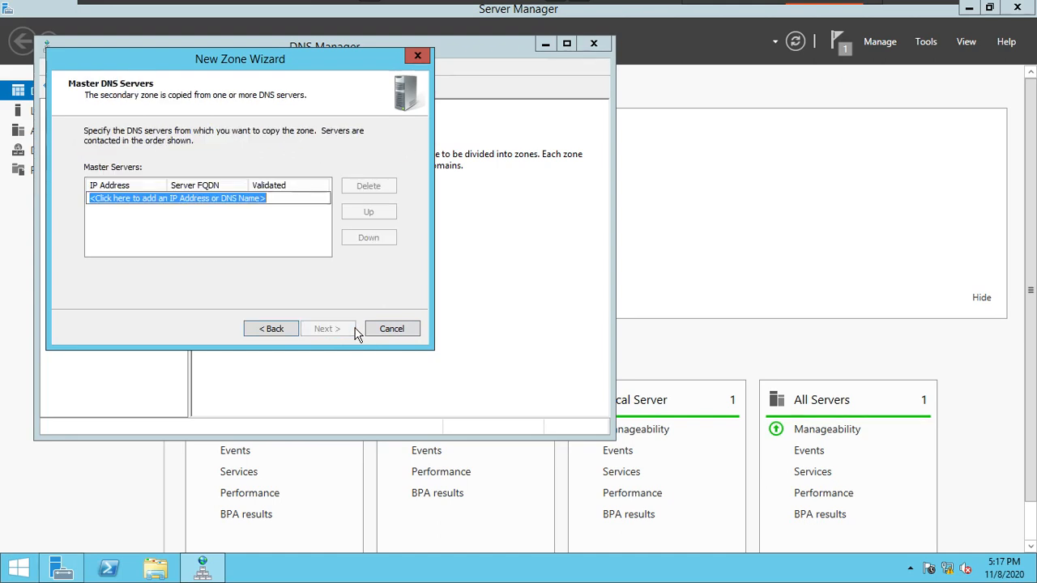
Step: Add 172.30.0.10 as the master server, finish creating the secondary zone, and open ekascloud.com on Server2
text(172.30.0.10)
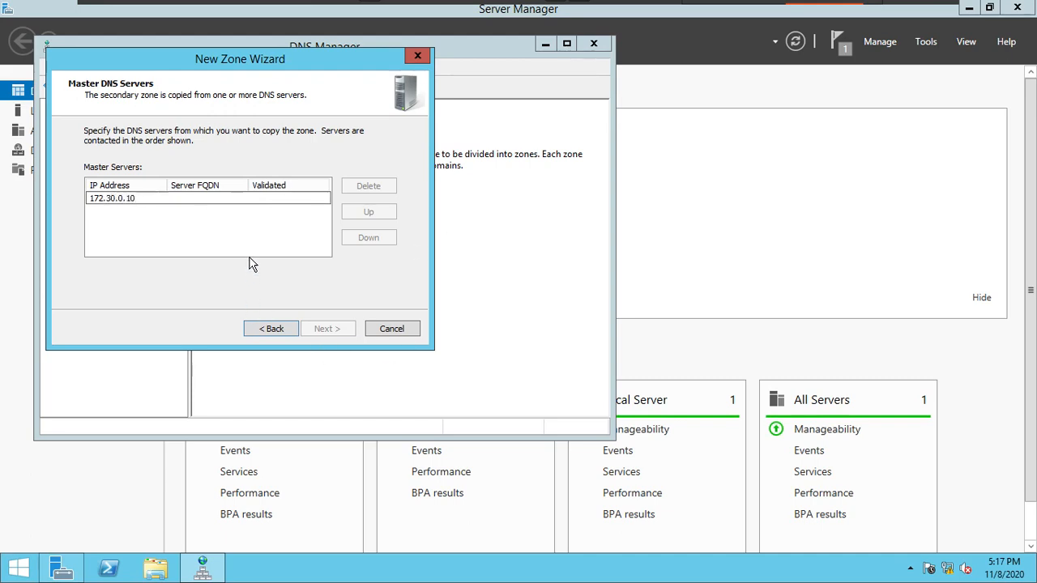
key(Return)
click(332, 330)
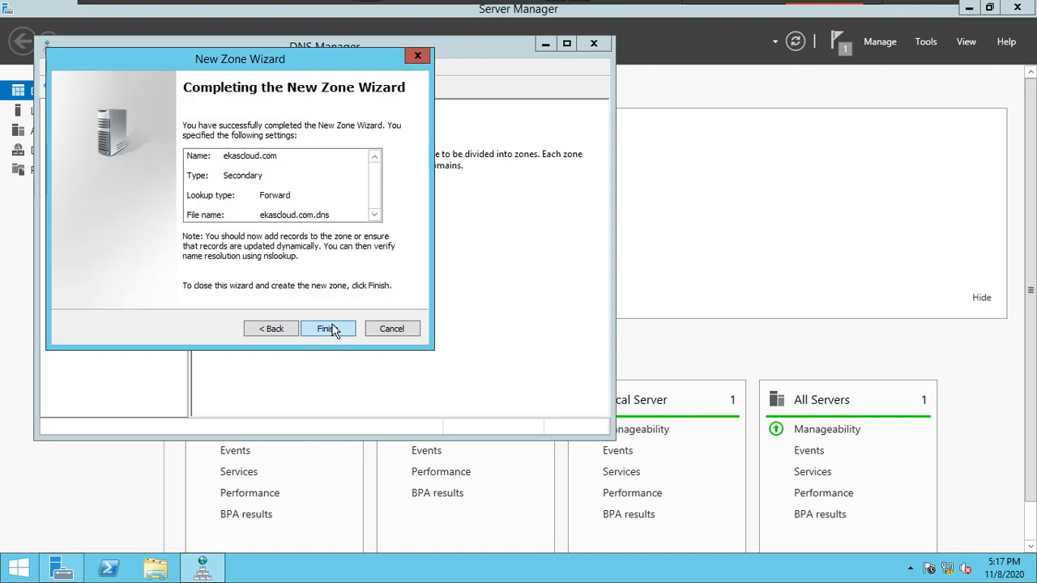
click(329, 330)
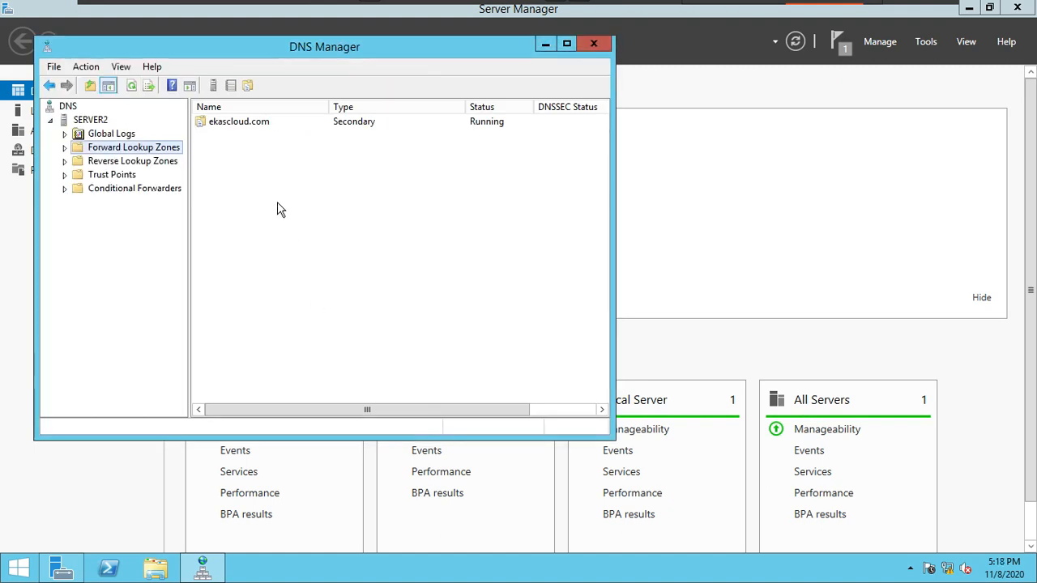
double_click(247, 124)
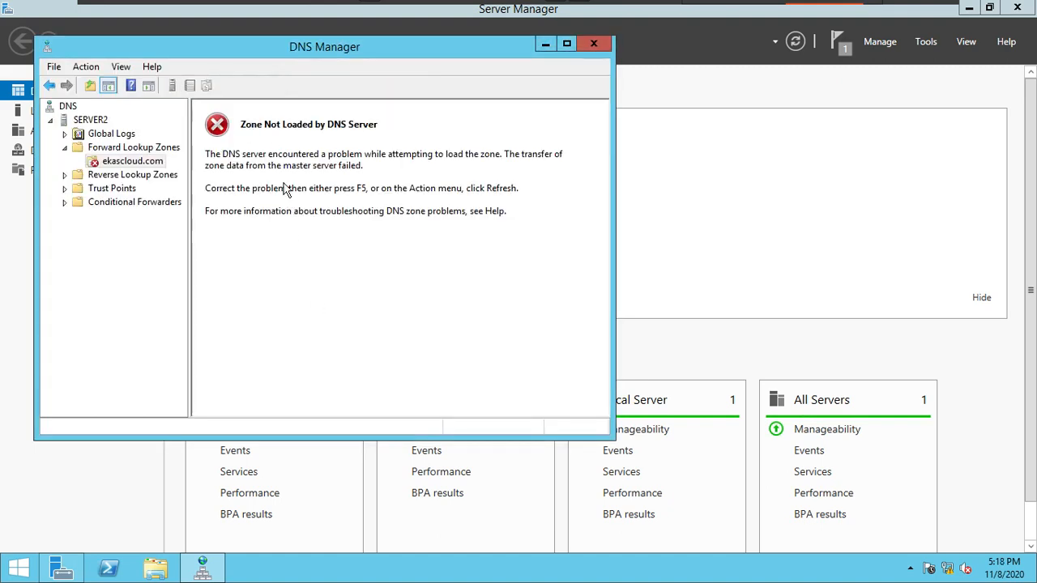
Step: Switch to the C1 virtual machine and open the zone transfer settings of ekascloud.com on Server1
mouse_move(481, 7)
click(254, 15)
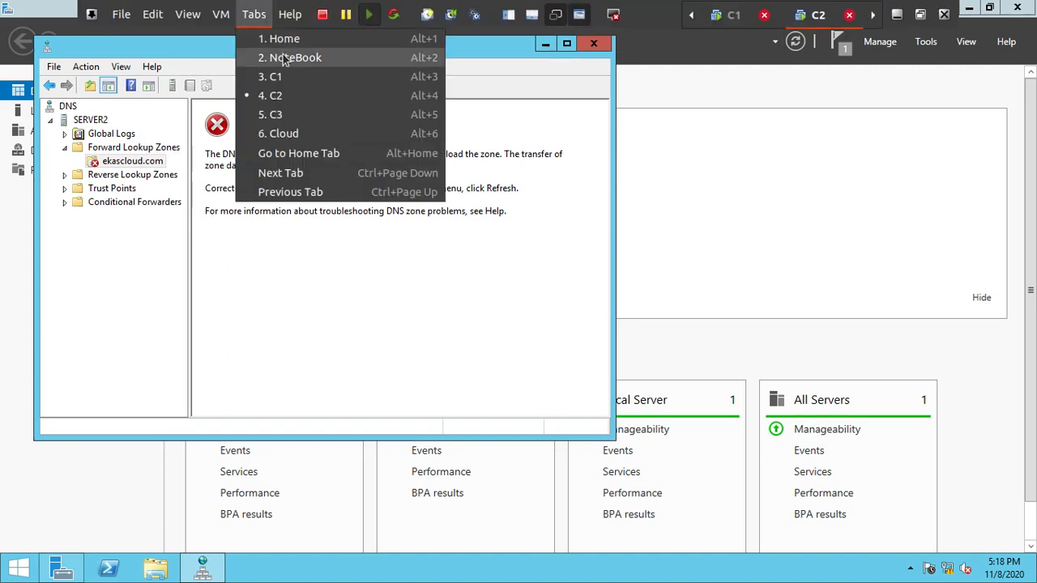
click(288, 80)
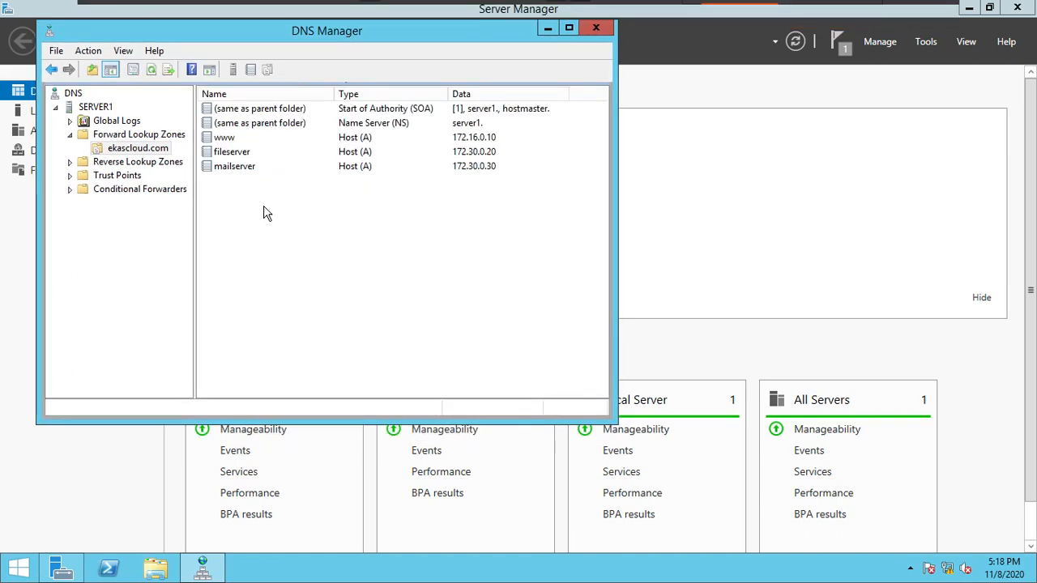
right_click(143, 149)
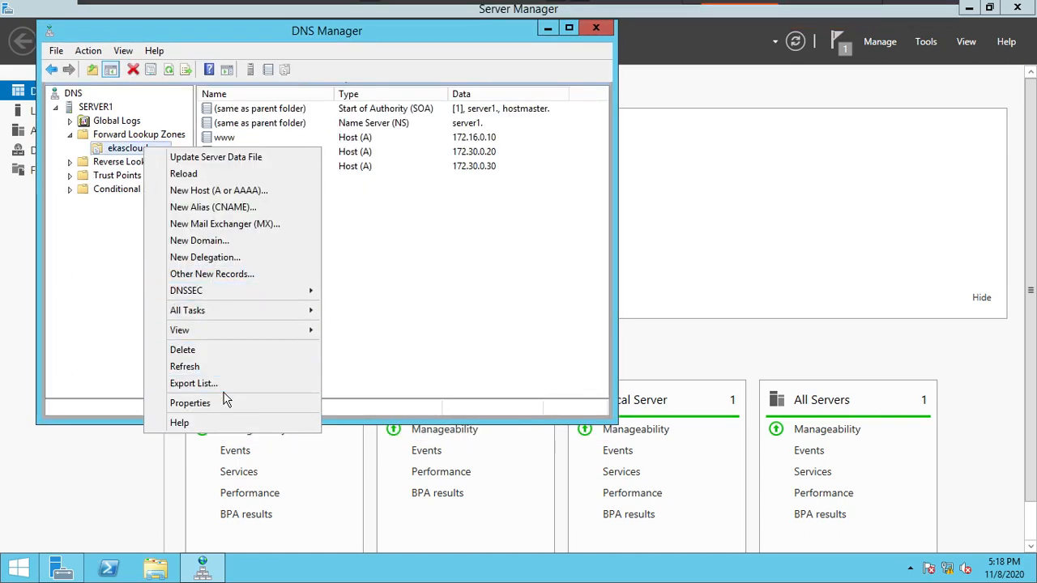
click(283, 402)
click(417, 71)
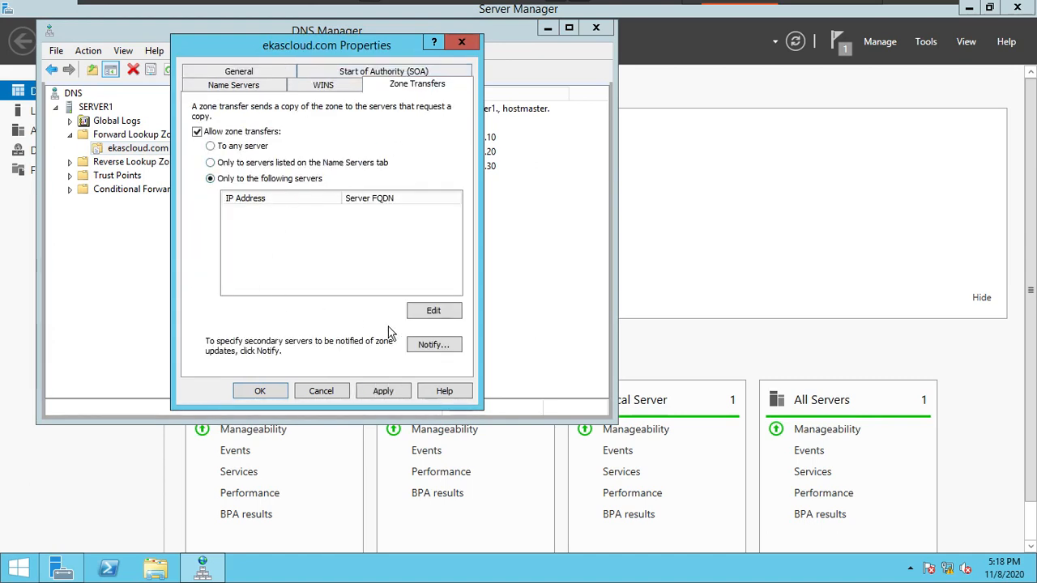
Step: Allow zone transfers of ekascloud.com only to the secondary server 172.30.0.20 and apply the zone properties
click(420, 315)
click(202, 169)
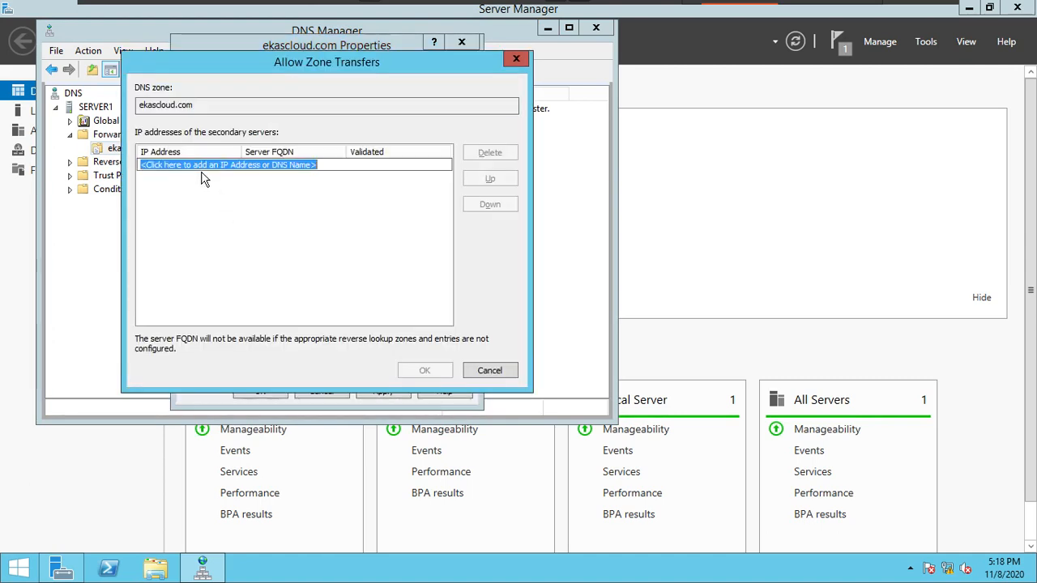
text(172.)
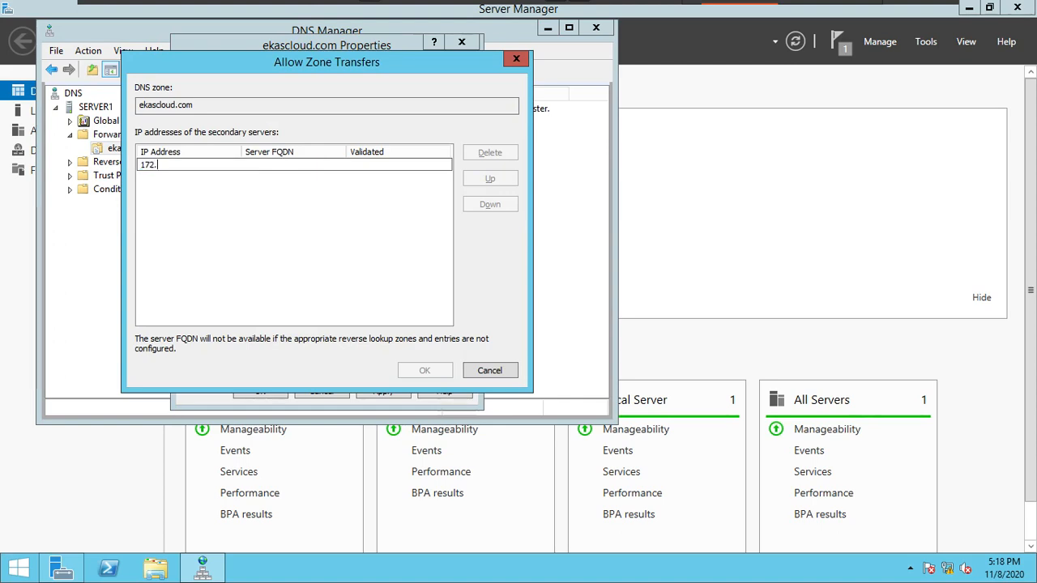
text(30.0.20)
key(Return)
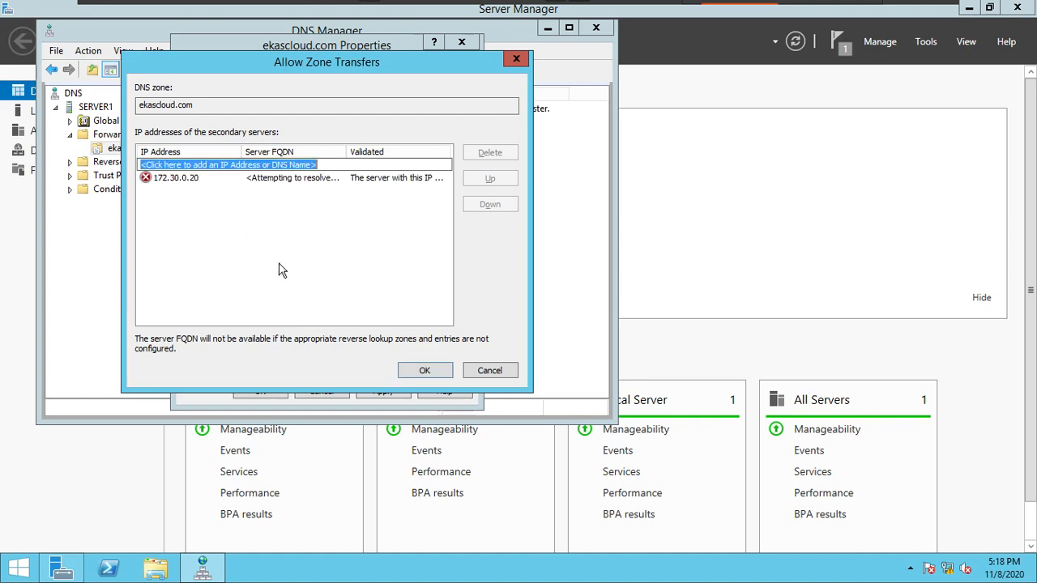
click(431, 374)
click(381, 391)
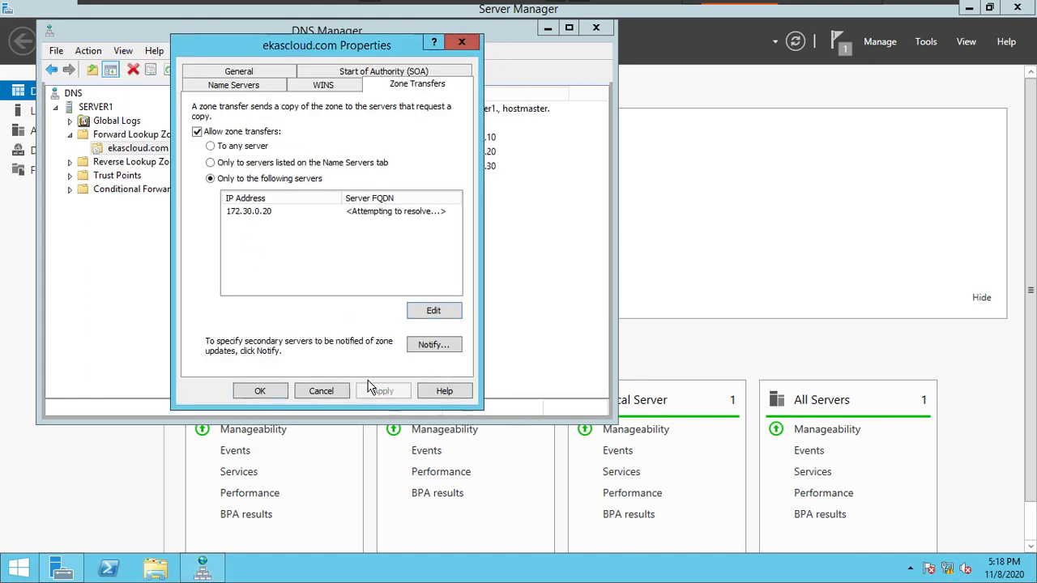
click(263, 395)
Step: Switch to the C2 virtual machine and refresh the ekascloud.com secondary zone to load its records
mouse_move(692, 17)
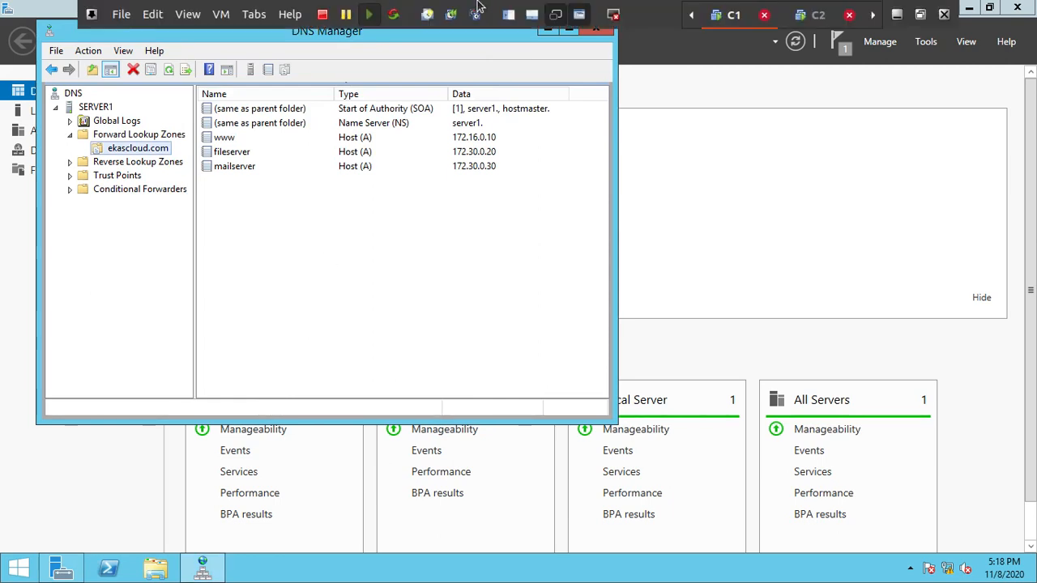
click(810, 18)
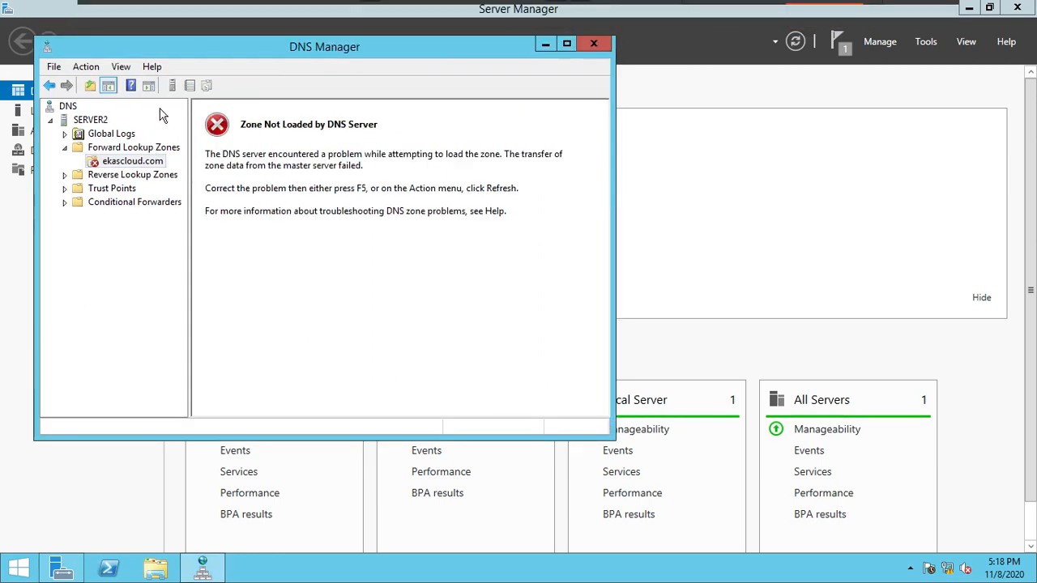
click(113, 164)
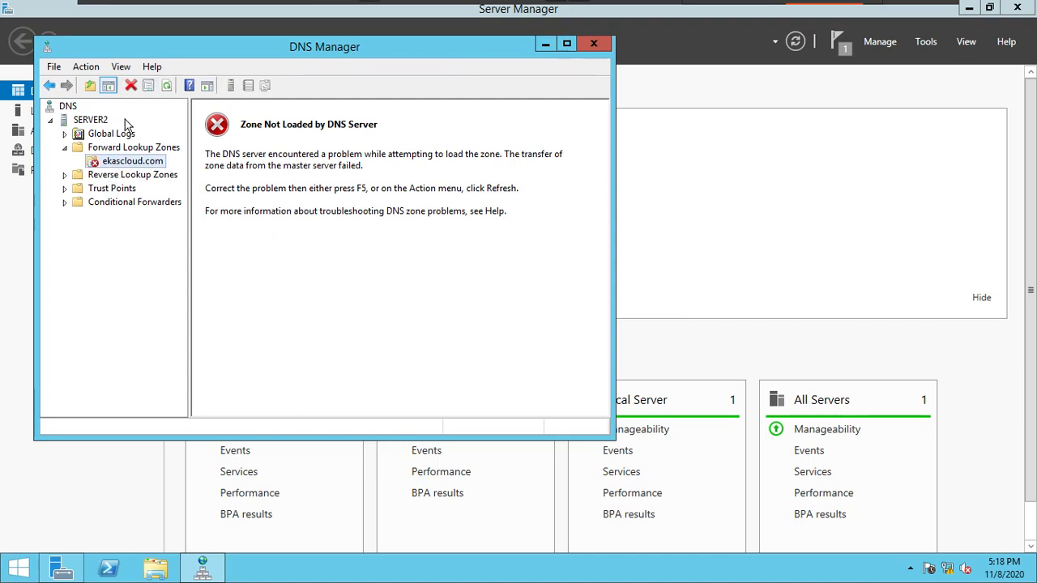
click(166, 85)
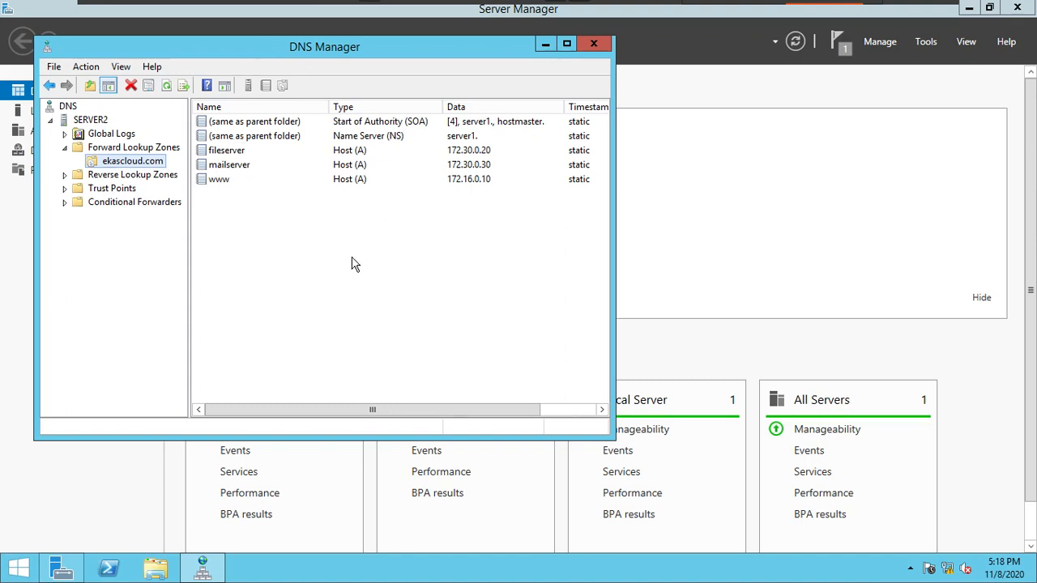
click(349, 307)
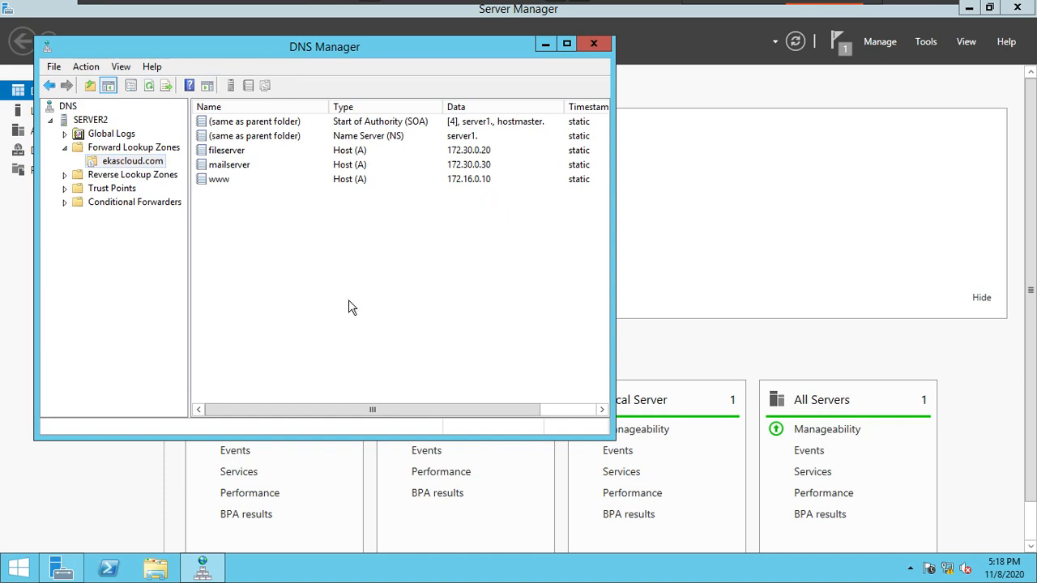
Step: Delete the ekascloud.com secondary zone from Server2 and confirm the deletion
right_click(158, 165)
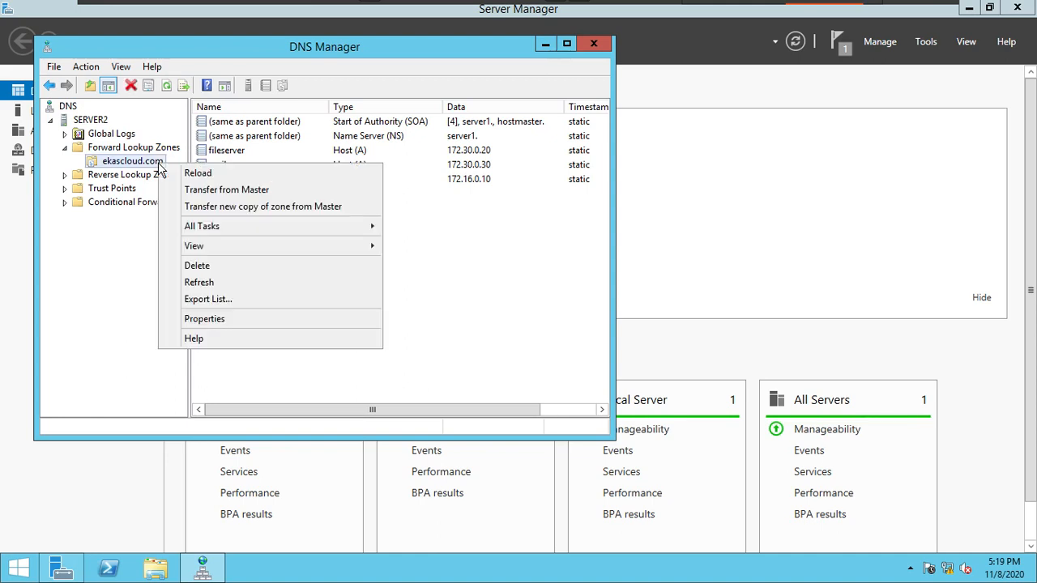
click(233, 278)
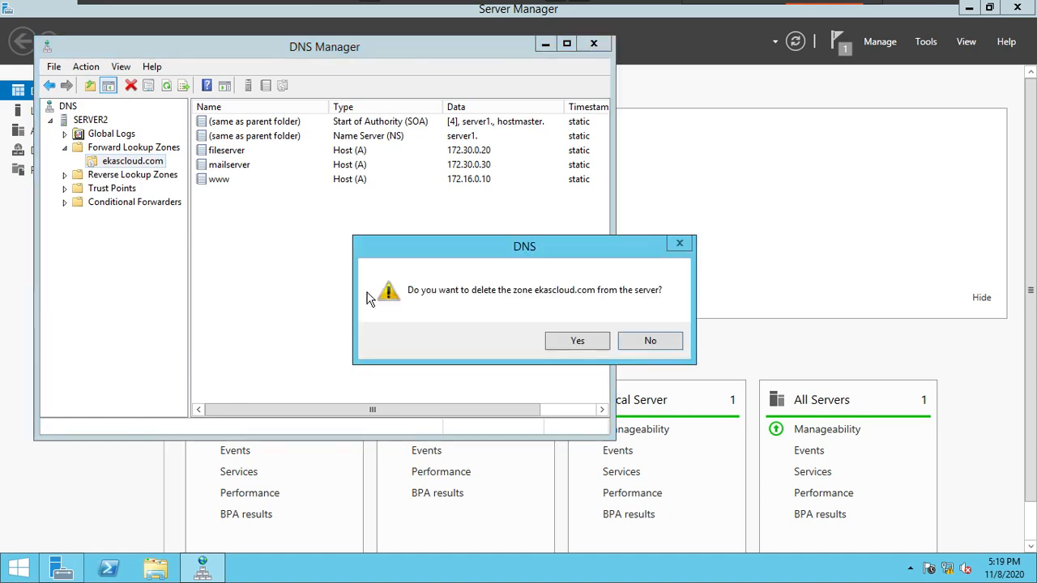
click(574, 340)
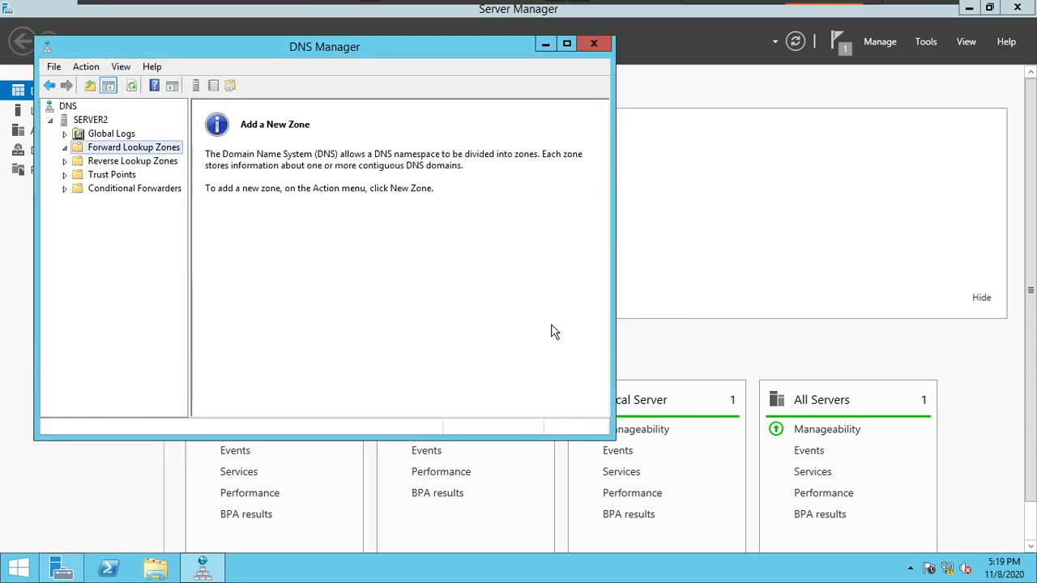
right_click(141, 147)
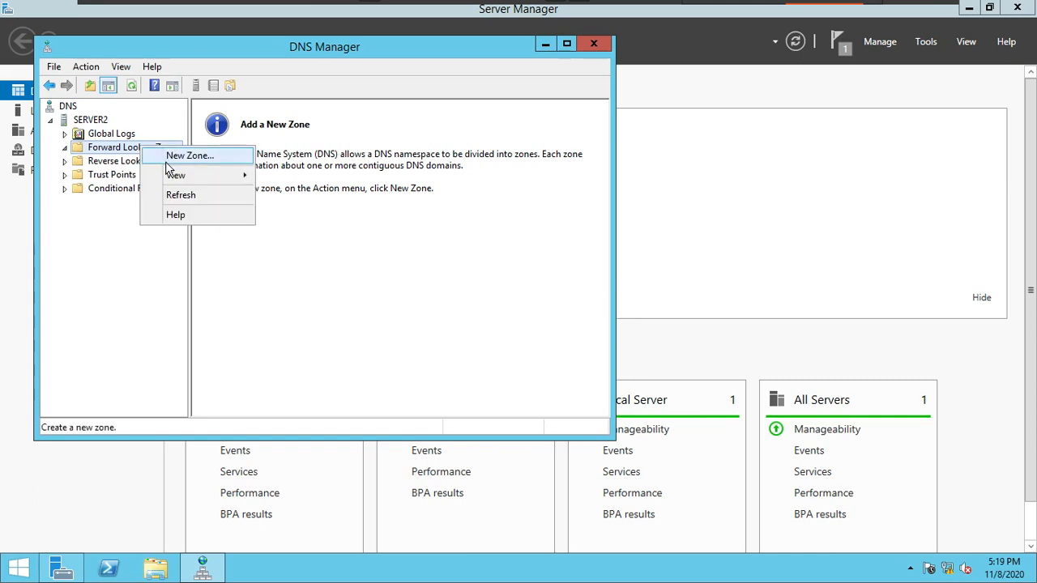
click(172, 154)
click(343, 329)
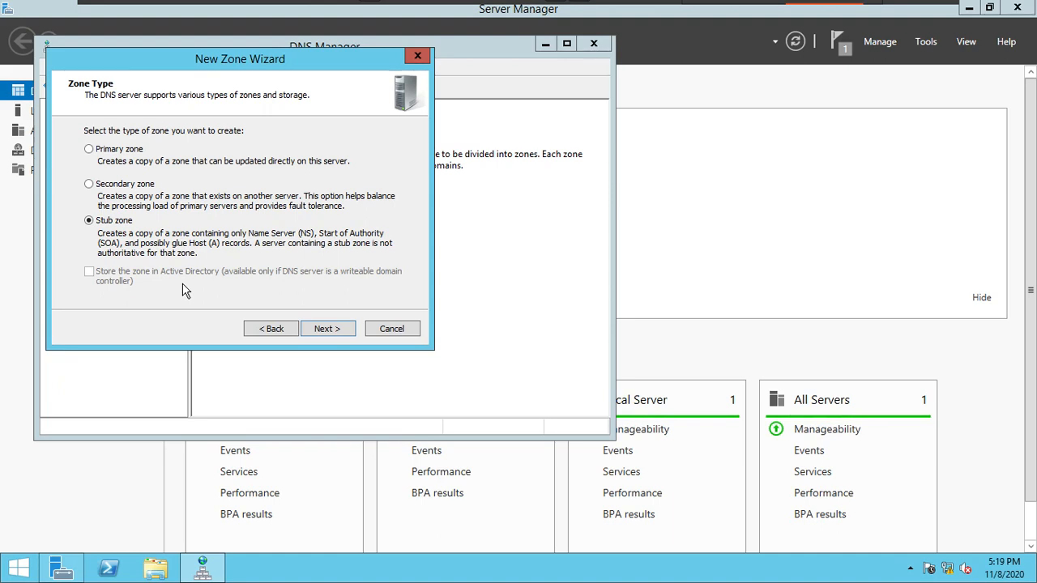
click(392, 328)
Step: Switch to the C1 virtual machine and examine the name server record's properties in ekascloud.com on Server1
mouse_move(500, 4)
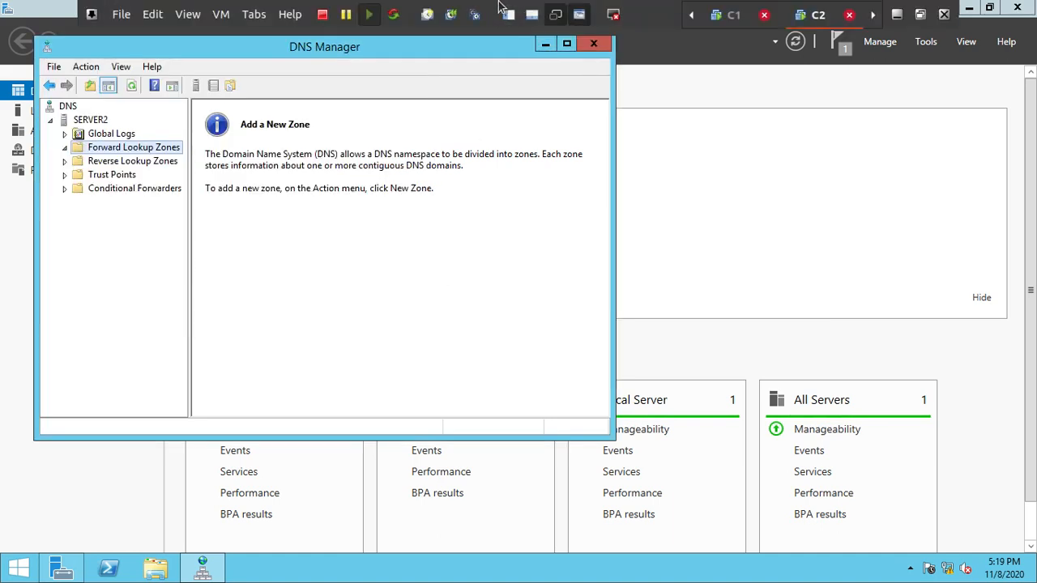
click(728, 20)
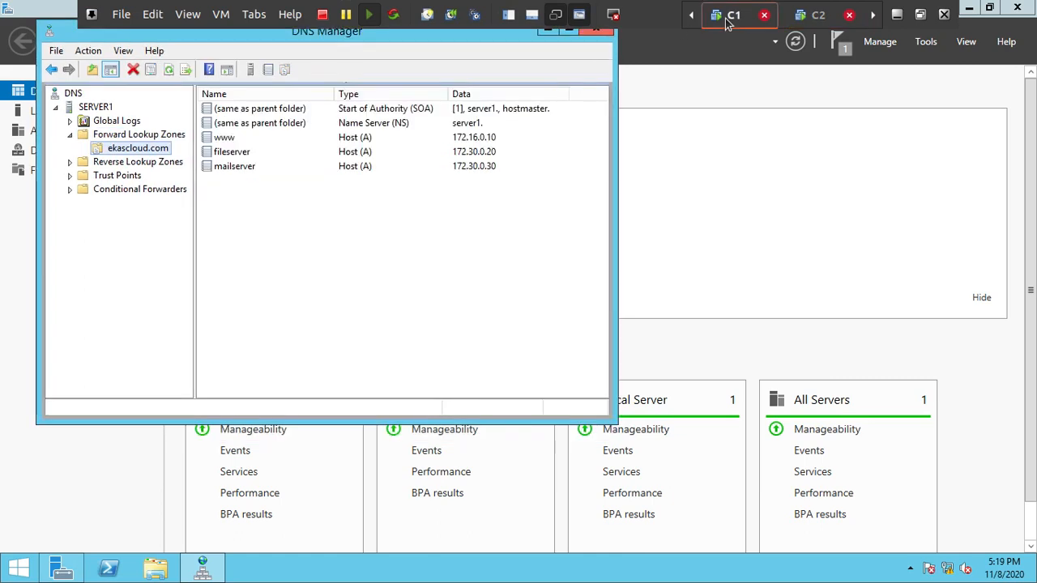
click(296, 128)
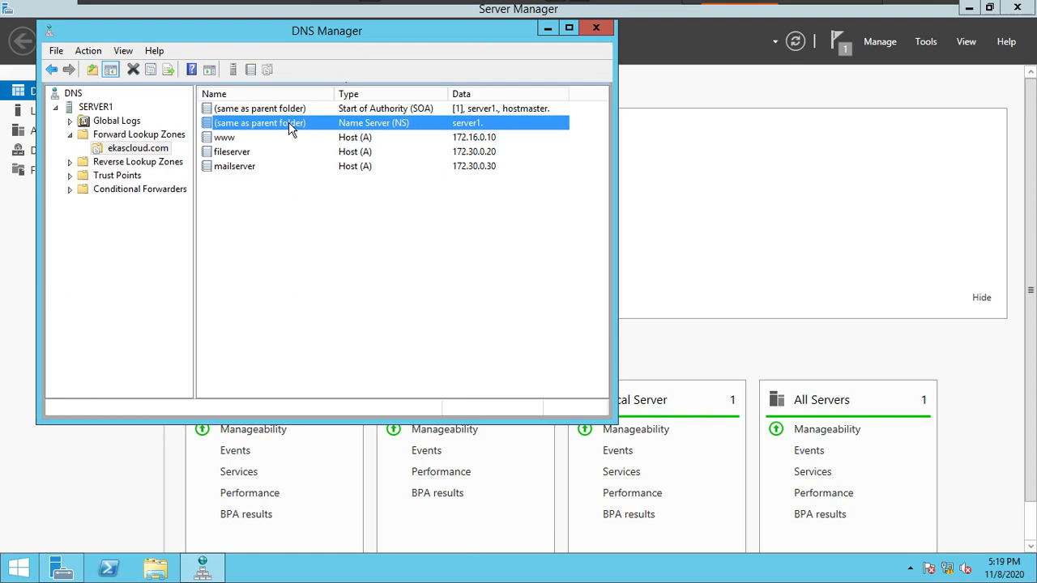
double_click(289, 130)
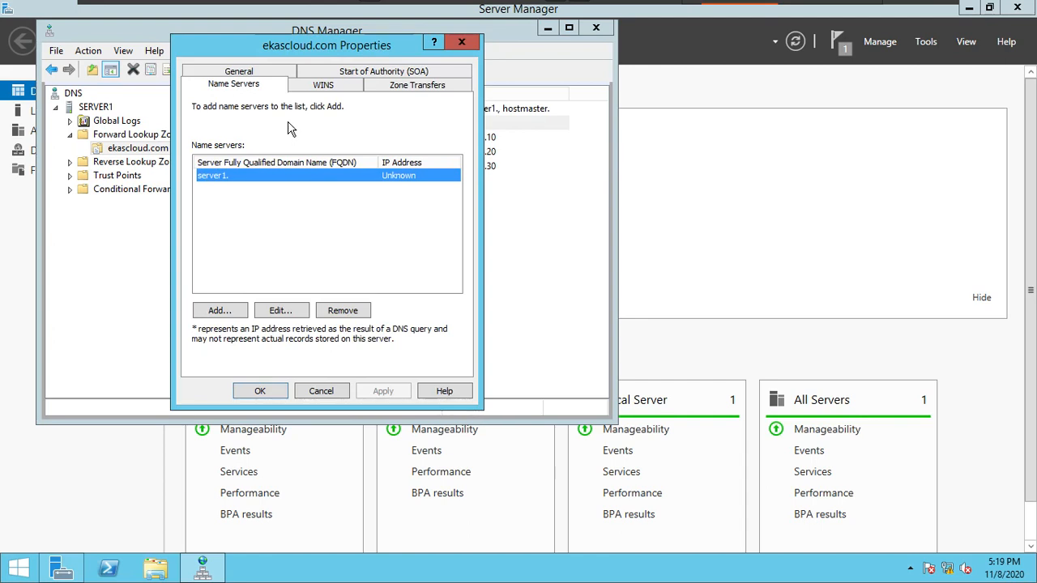
click(464, 42)
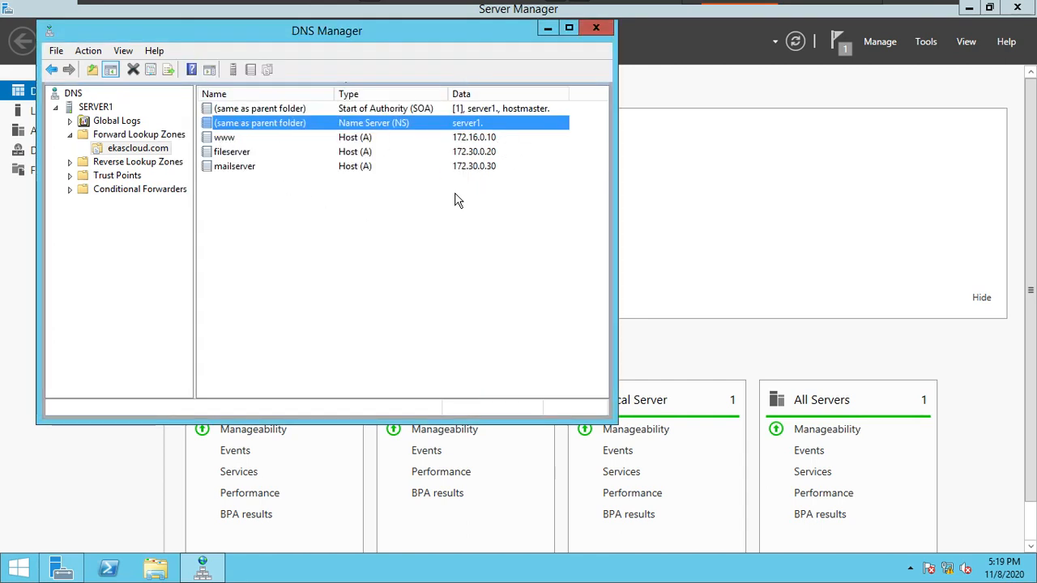
Step: Add a host record named server1 with IP address 172.30.0.10 to the ekascloud.com zone on Server1
right_click(321, 236)
click(368, 276)
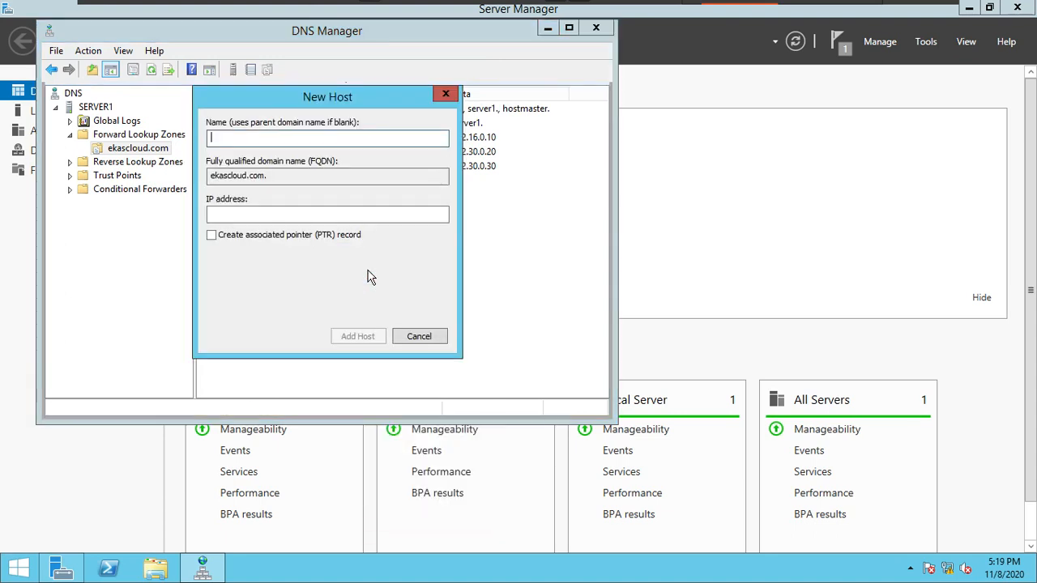
text(server1)
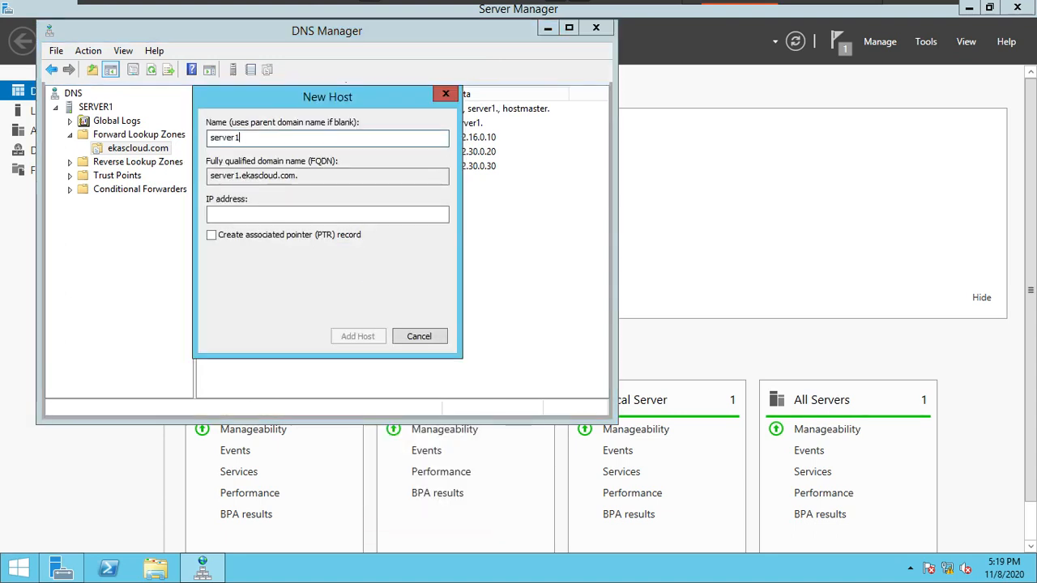
click(309, 216)
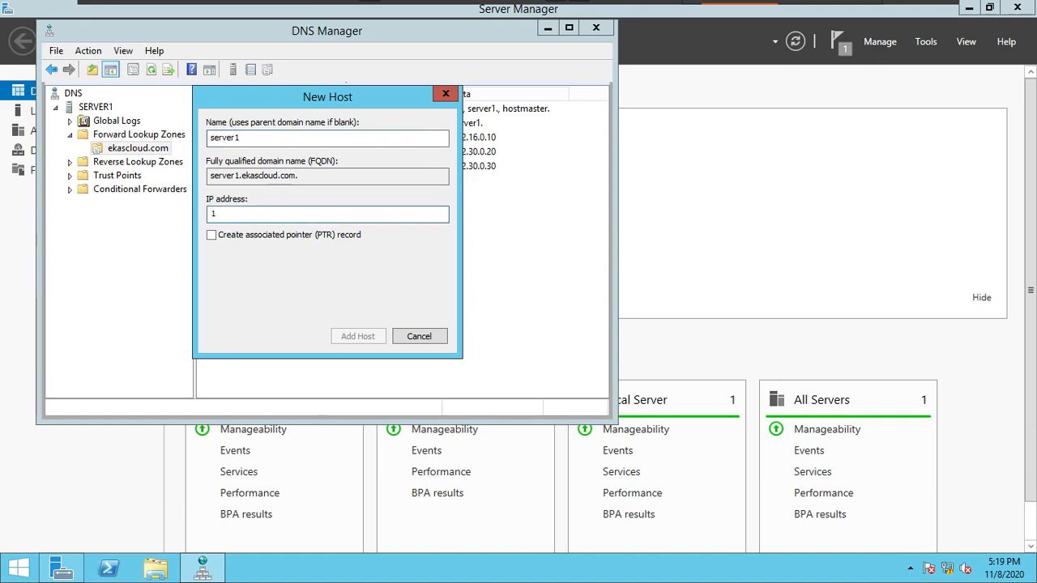
text(172.30.0.10)
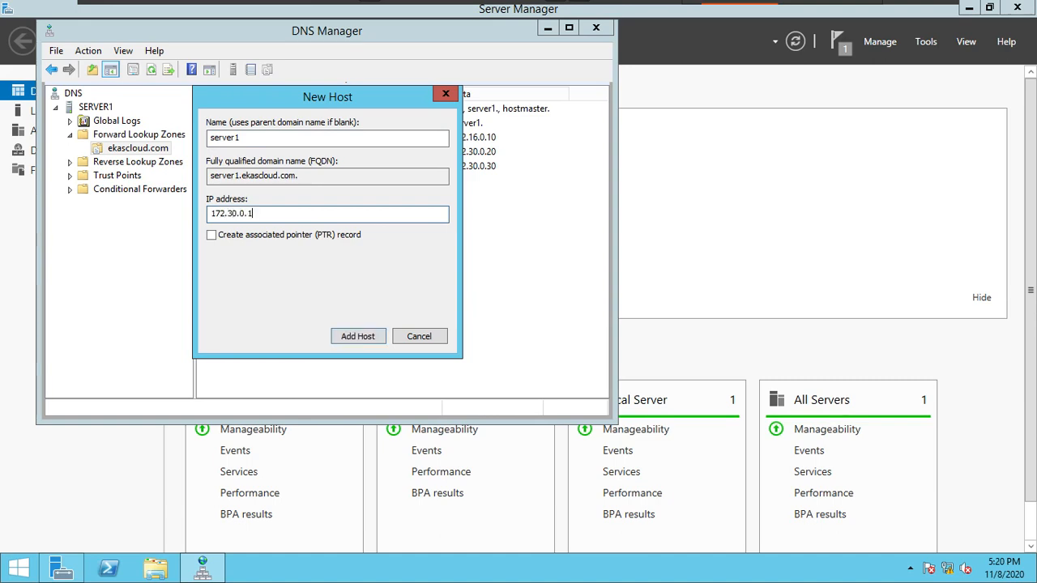
click(362, 336)
click(637, 340)
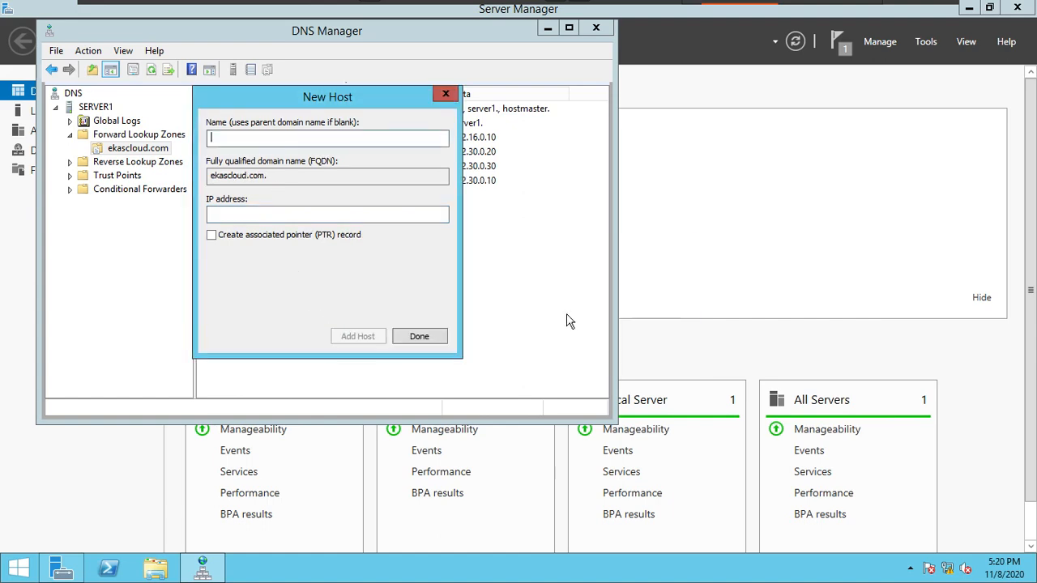
click(426, 335)
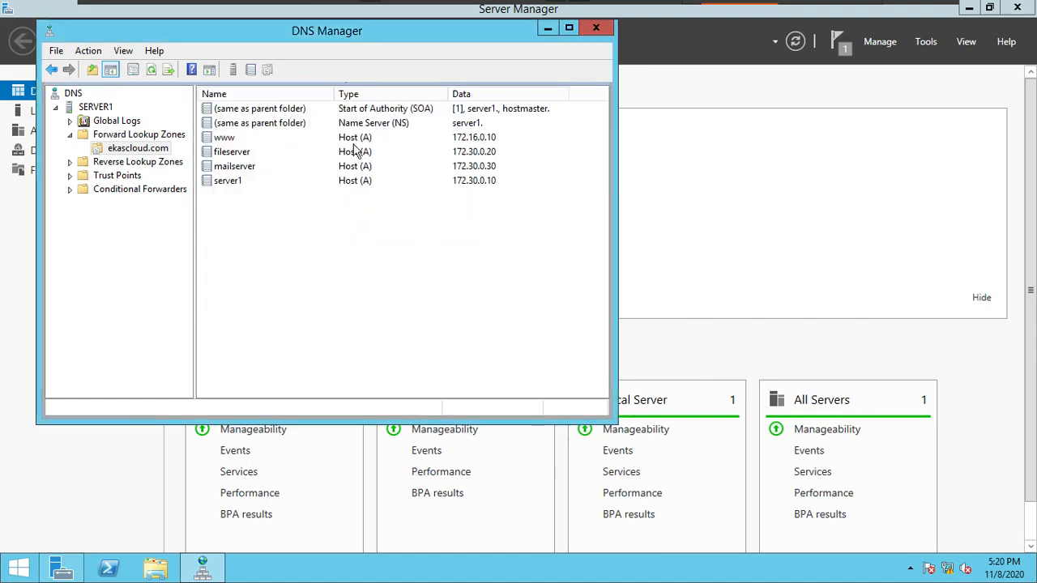
click(259, 181)
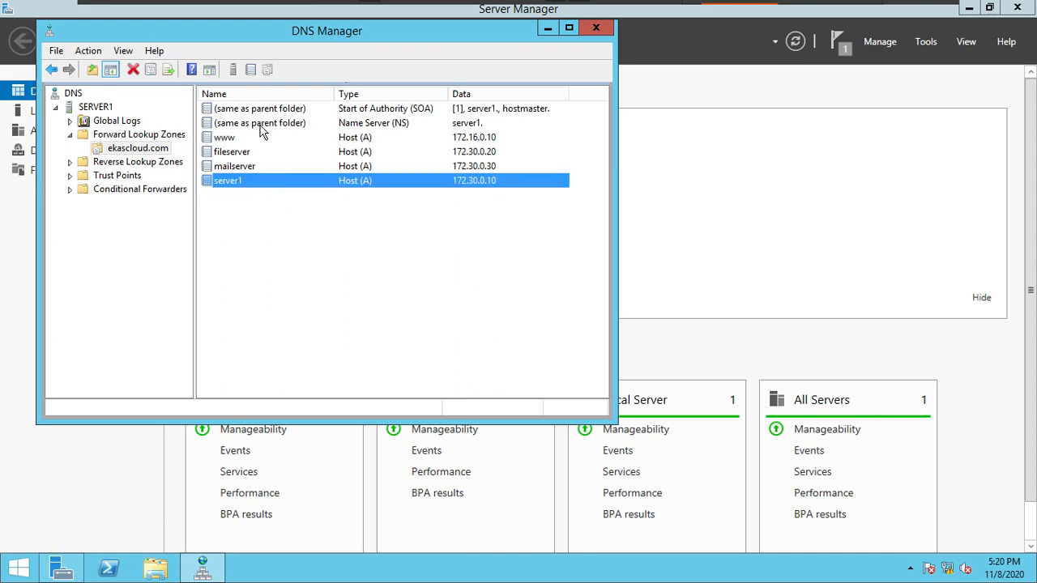
right_click(146, 153)
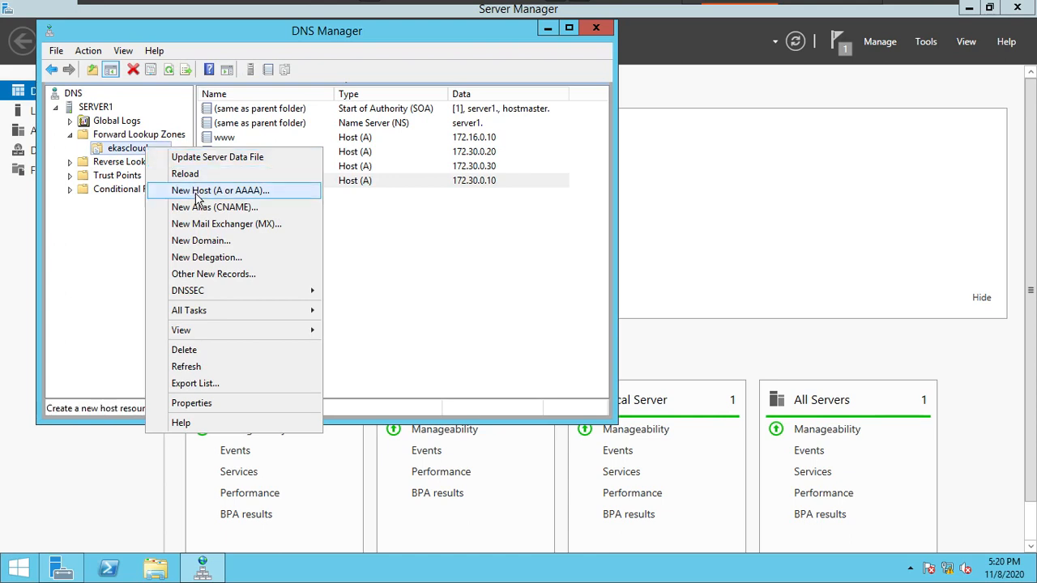
click(363, 289)
click(362, 288)
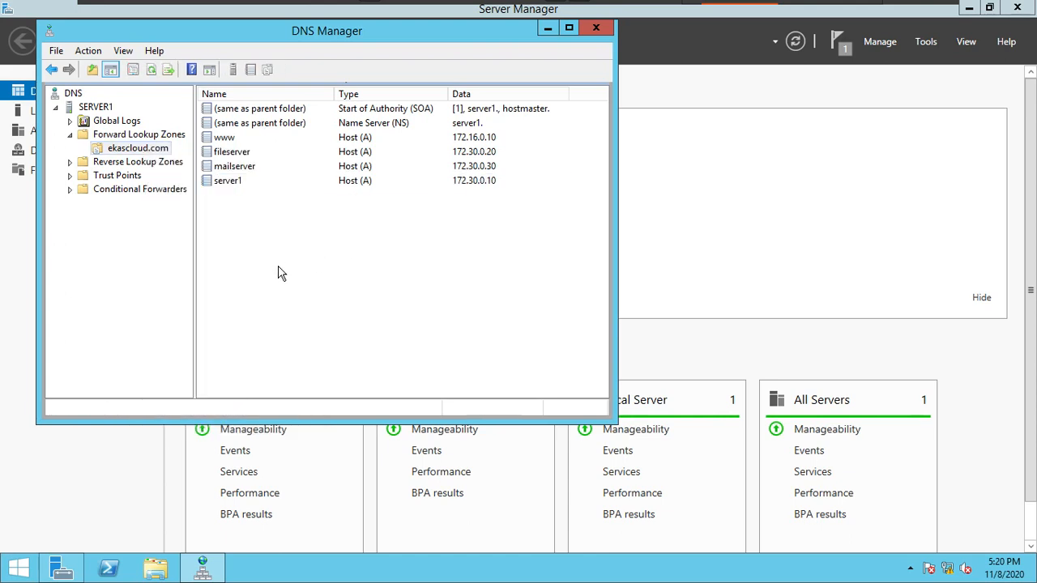
right_click(278, 272)
key(Escape)
Step: Add server1 with its resolved IP addresses to ekascloud.com's name servers, apply the properties and refresh the zone
double_click(394, 123)
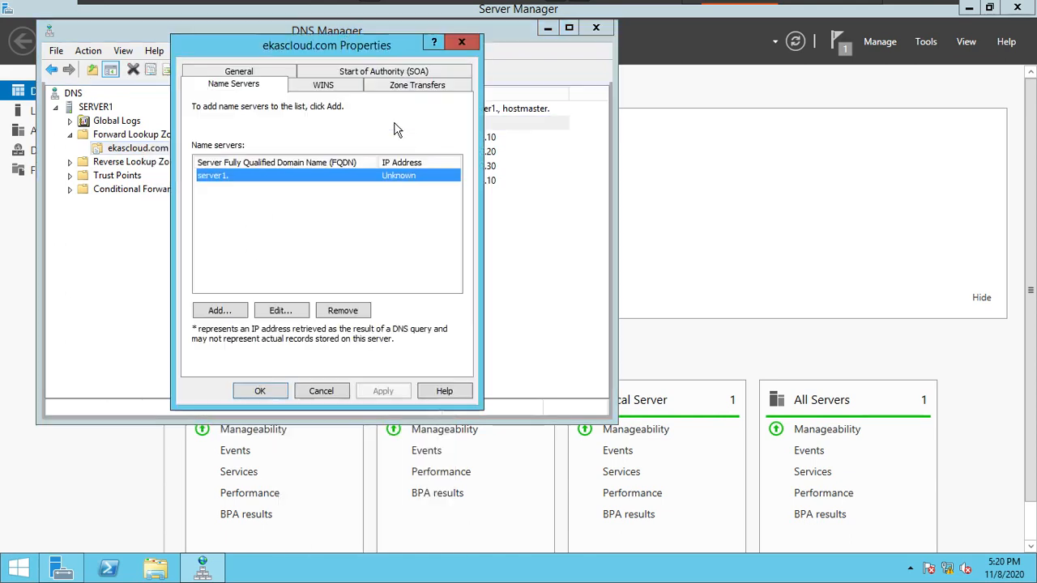
click(233, 312)
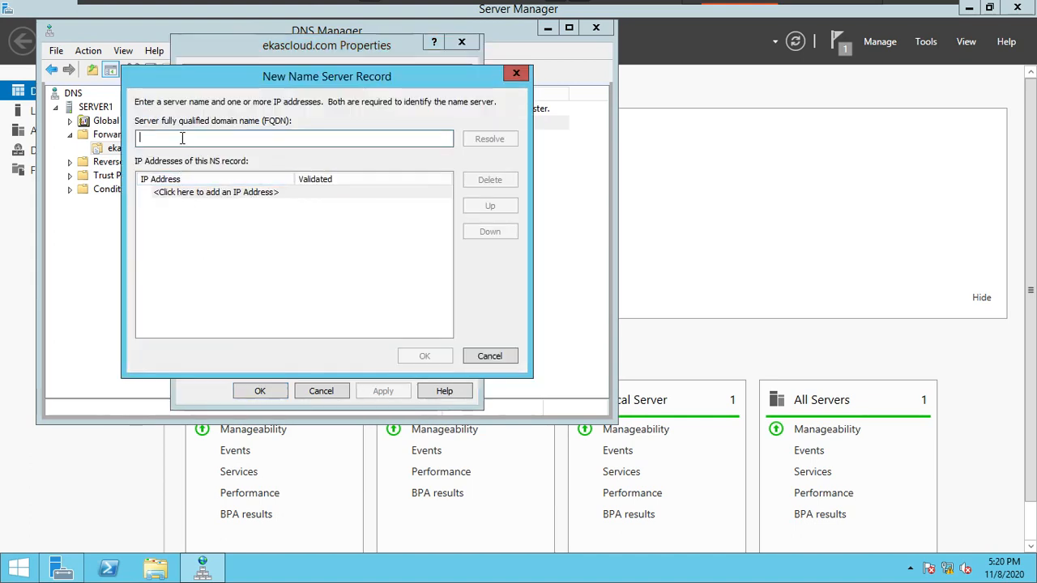
text(server1)
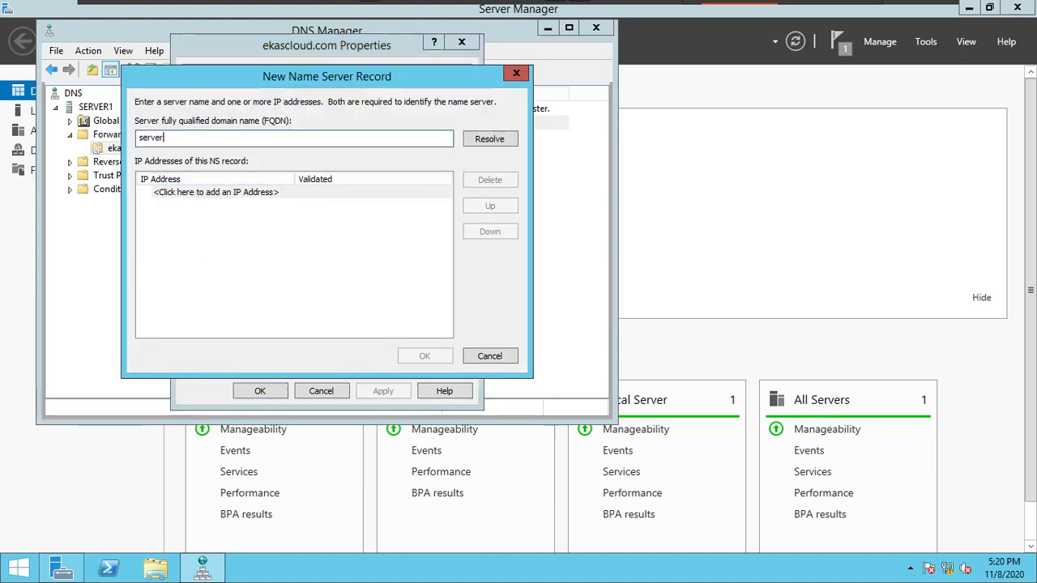
click(489, 138)
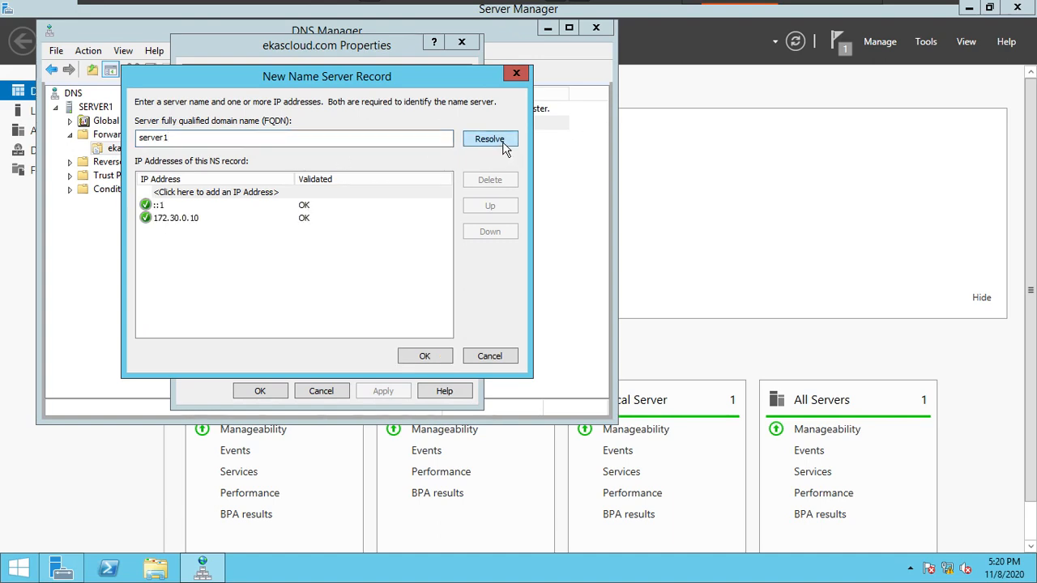
click(186, 217)
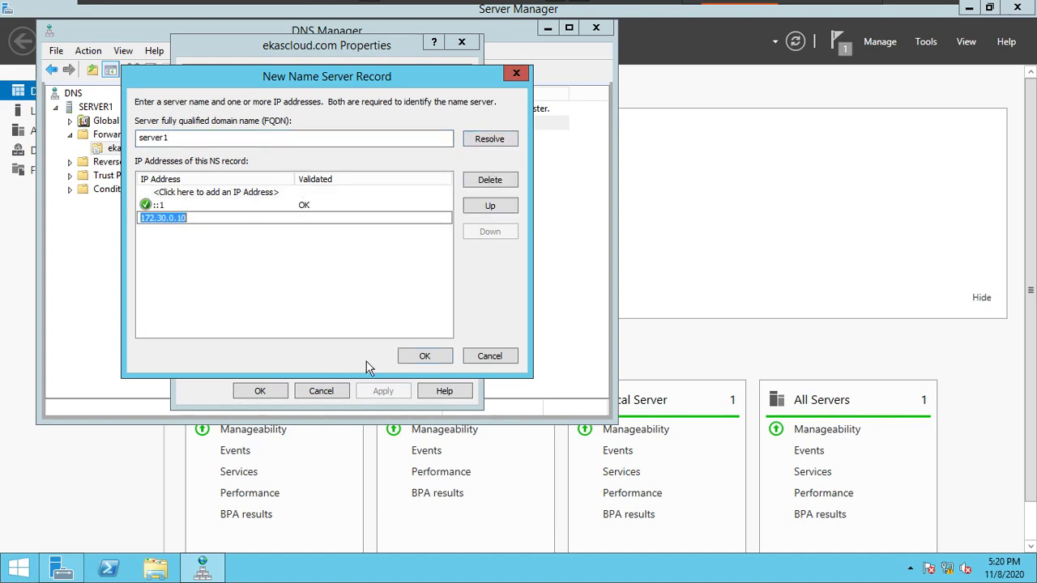
click(423, 357)
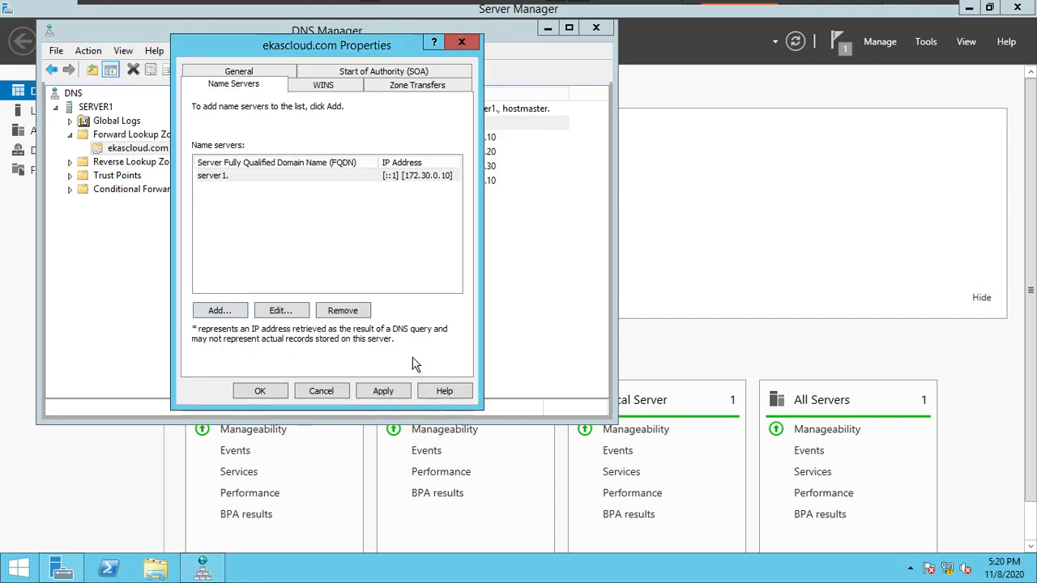
click(388, 391)
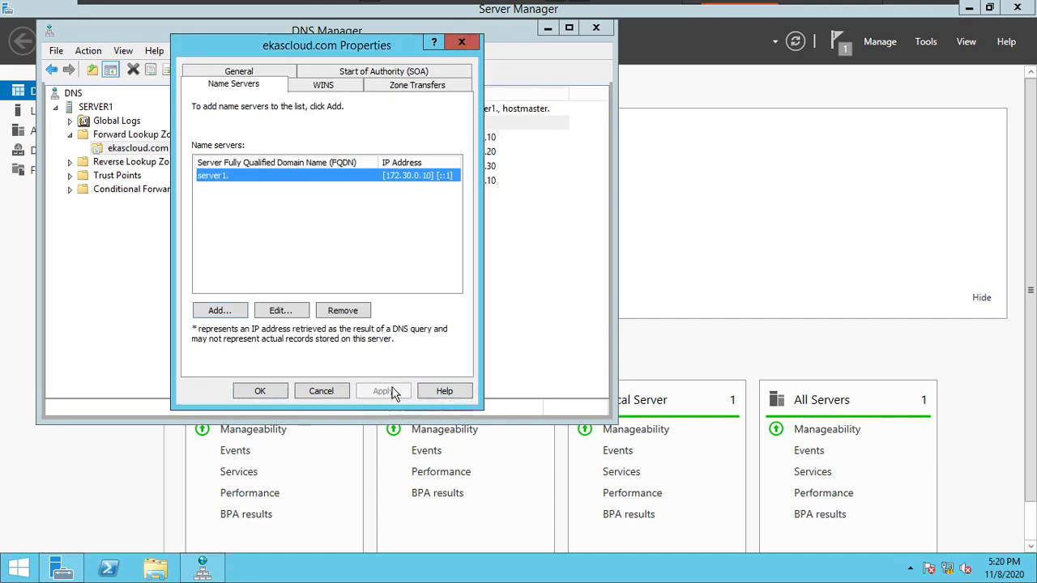
click(259, 391)
right_click(349, 233)
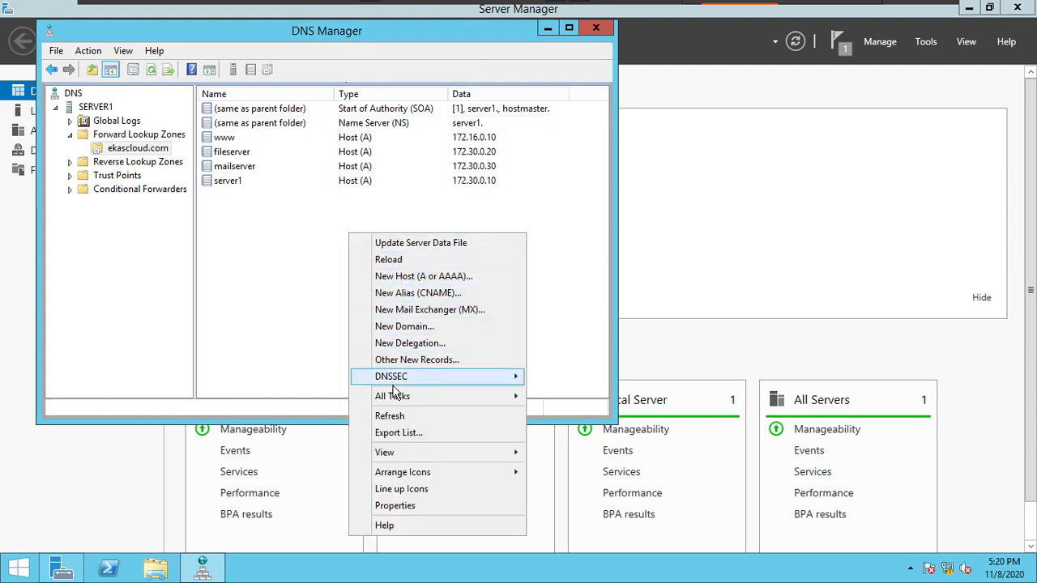
click(390, 415)
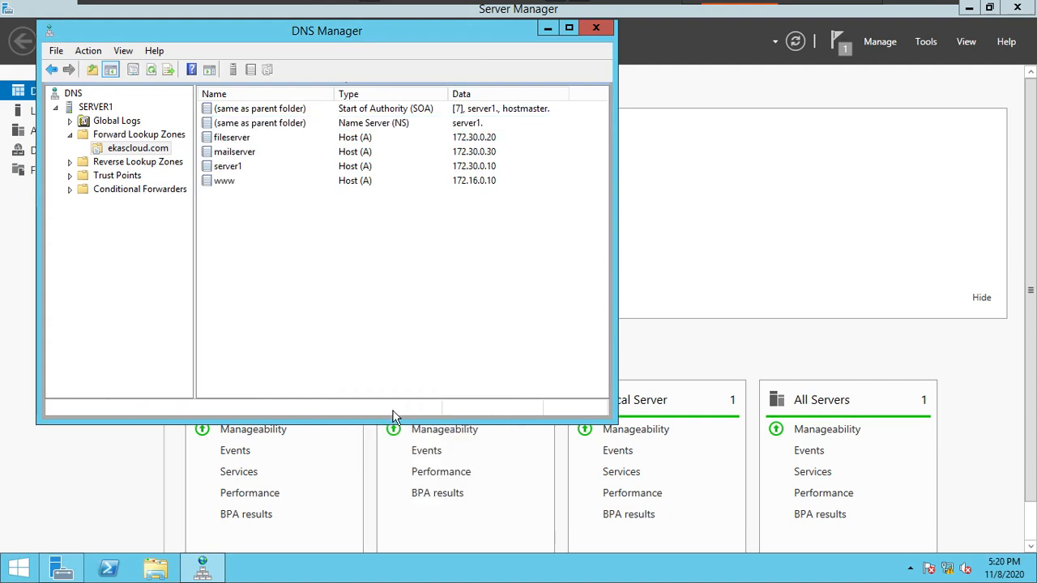
Step: Begin another name server record for ekascloud.com with the fully qualified domain name server1.ekascloud.com
click(264, 123)
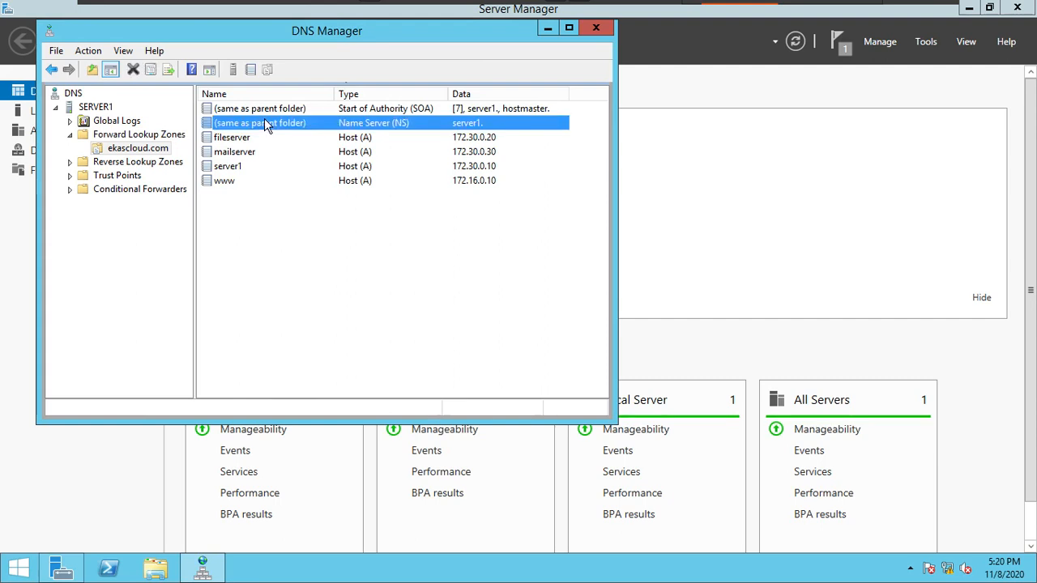
right_click(264, 118)
click(280, 130)
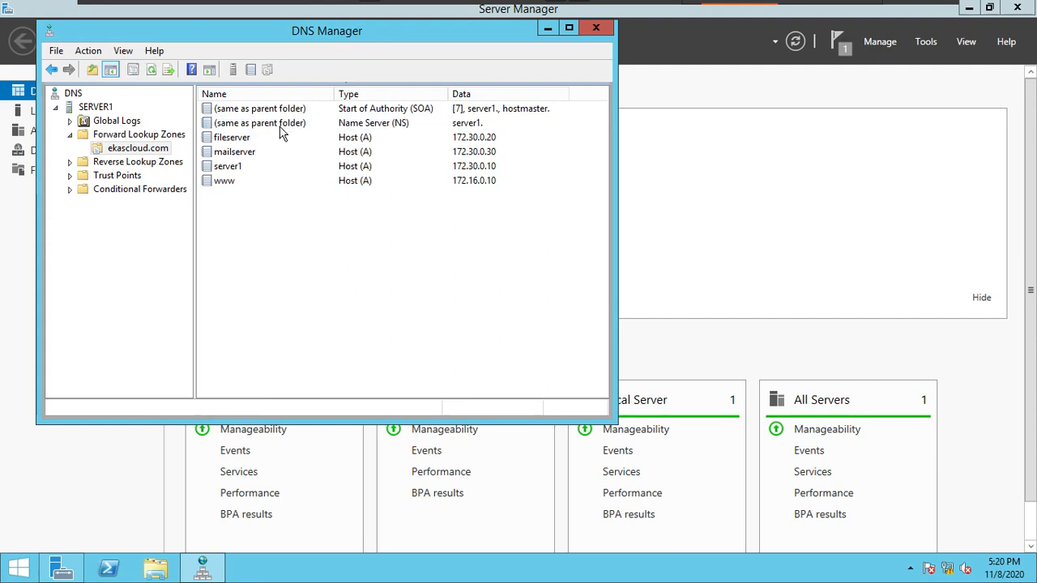
click(226, 308)
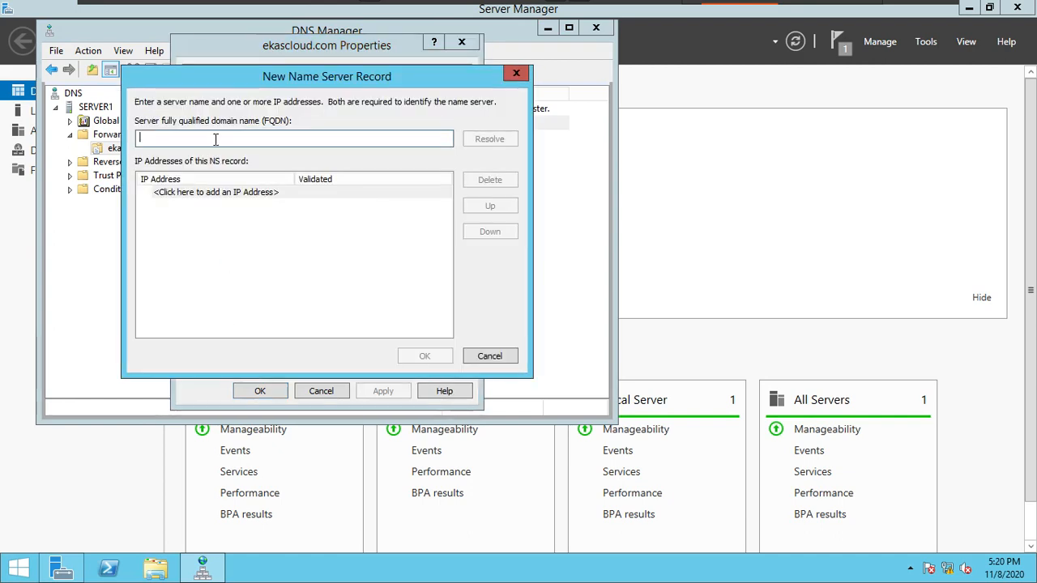
text(server1.ekascloud.)
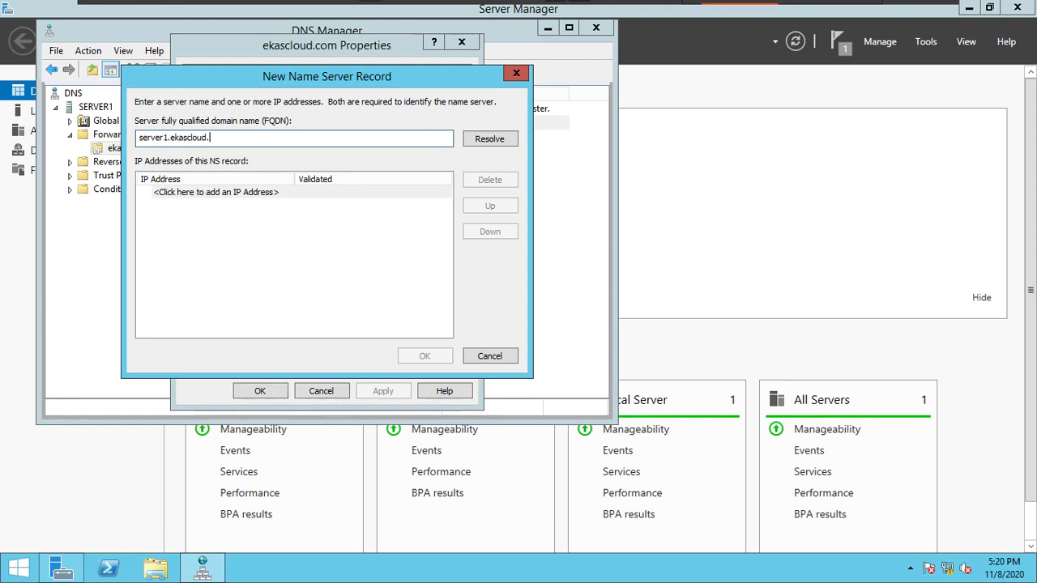
text(com)
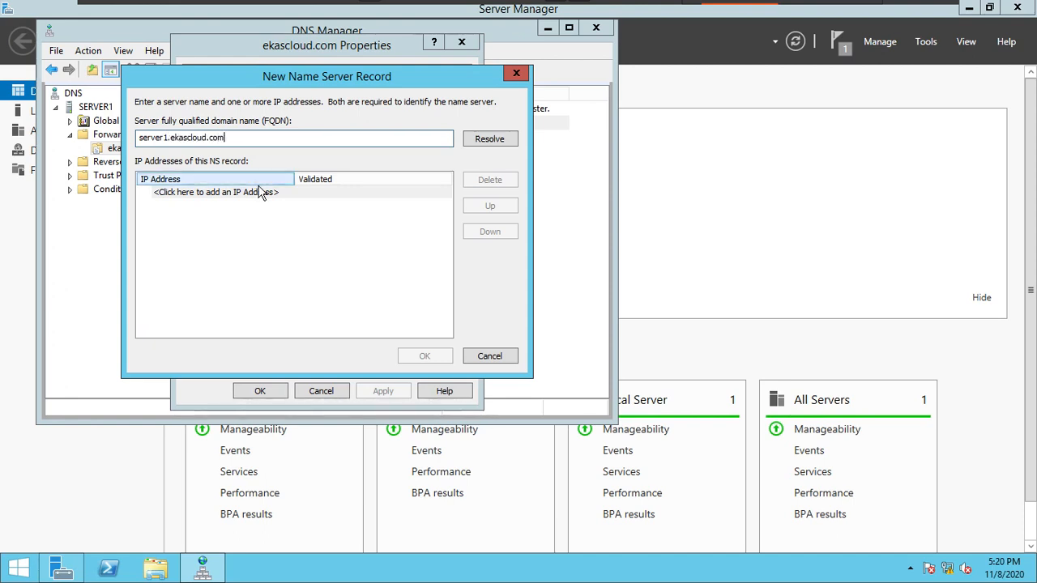
Step: Give the new name server record the IP address 172.30.0.10, add it and apply the zone properties
click(266, 192)
text(1)
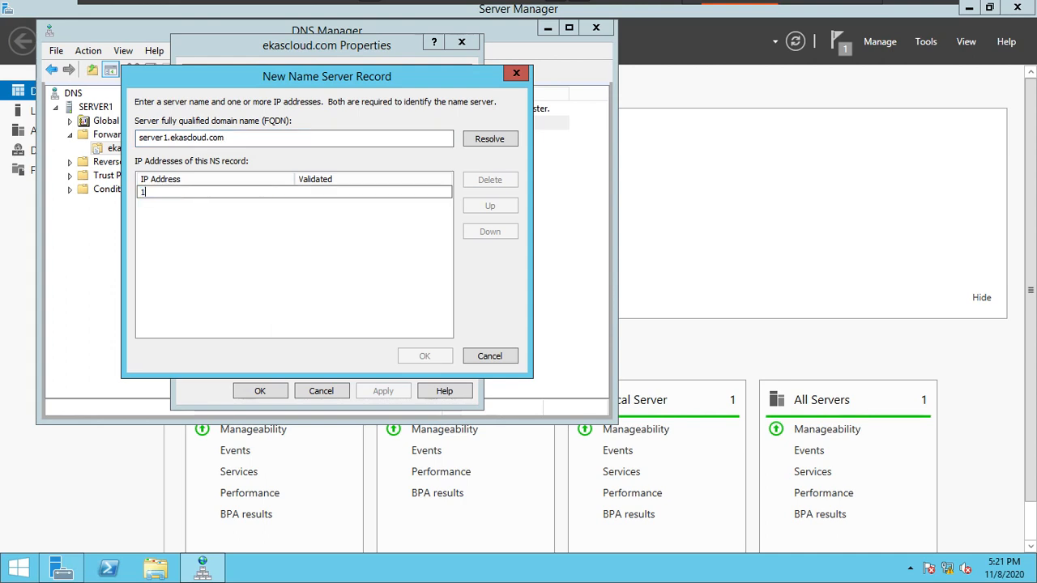
text(72.30)
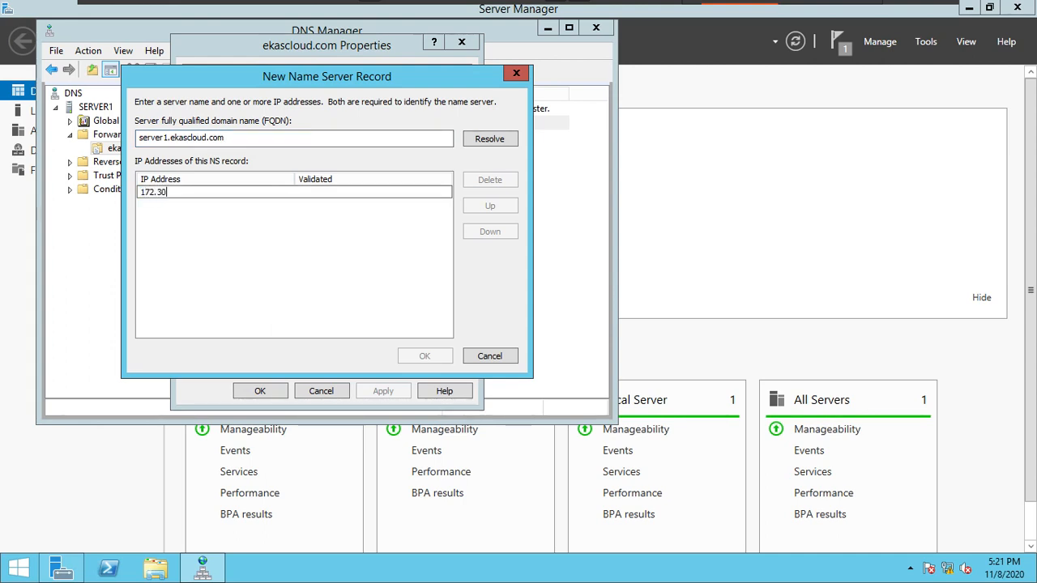
text(.0.10)
key(Return)
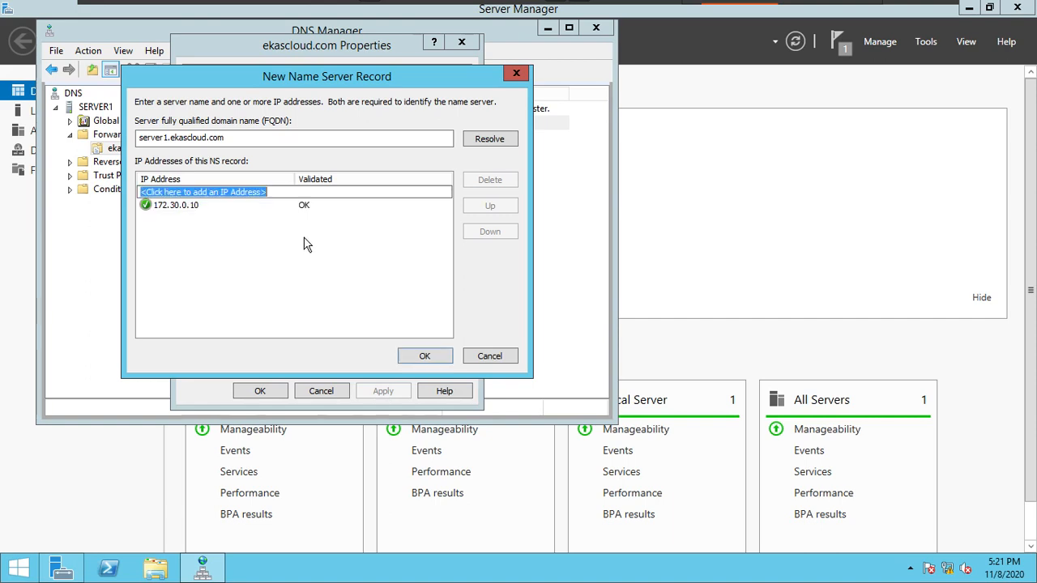
click(424, 356)
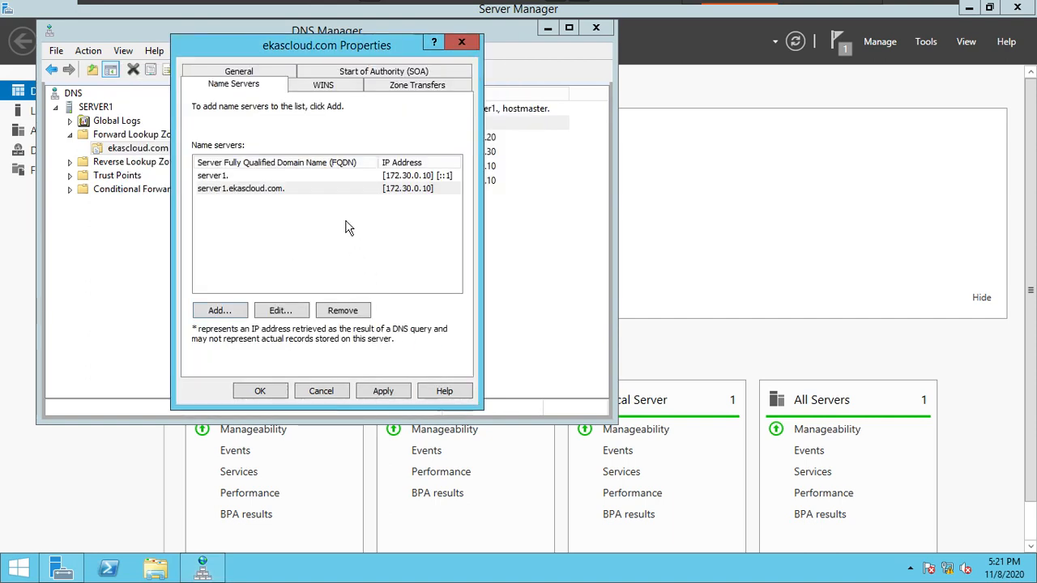
click(386, 392)
click(259, 391)
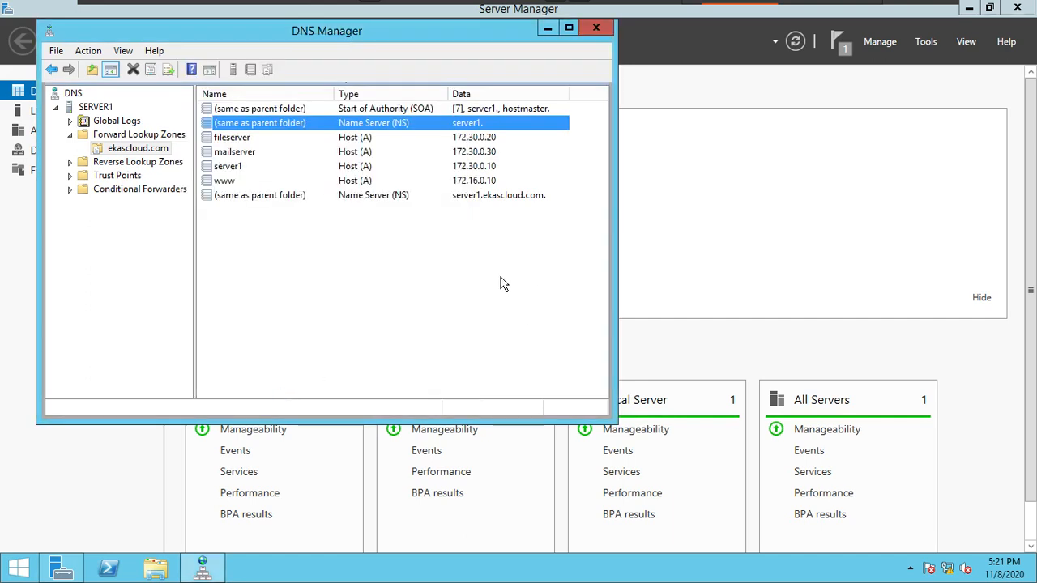
click(306, 201)
click(375, 273)
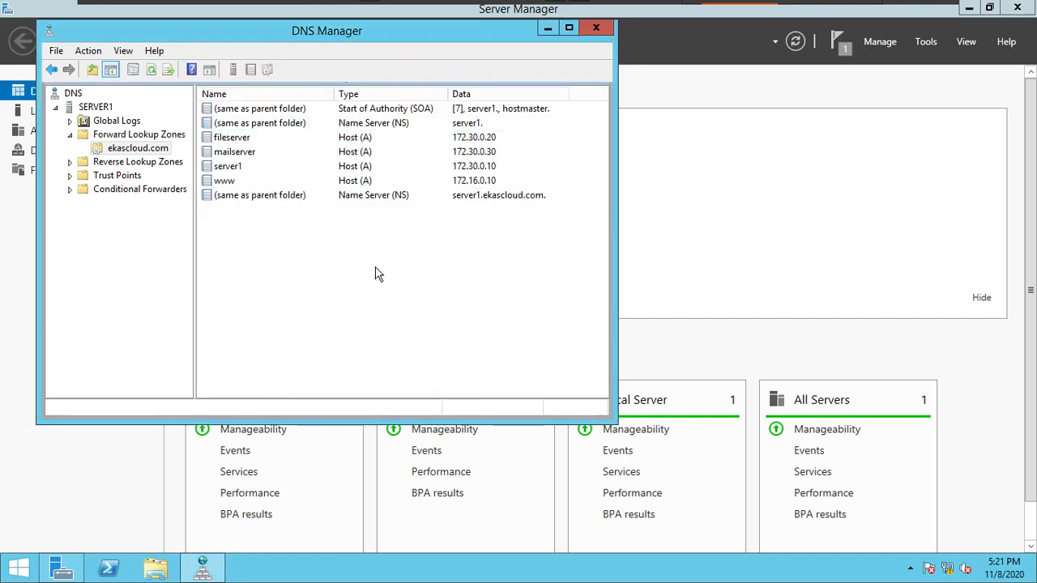
Step: Switch to the C2 virtual machine and start a new forward lookup zone on Server2 with the Stub zone type
mouse_move(644, 6)
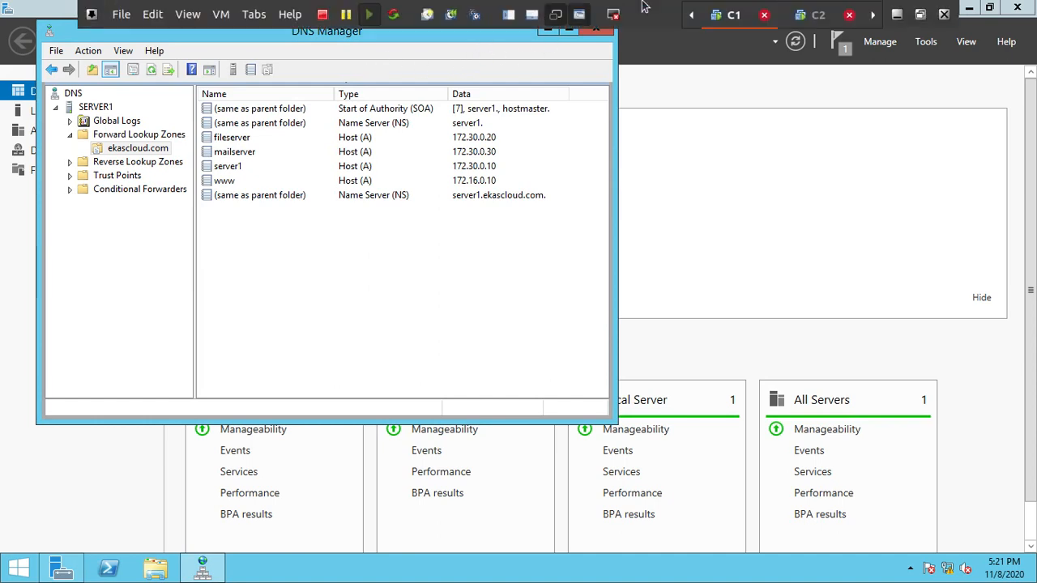
click(817, 16)
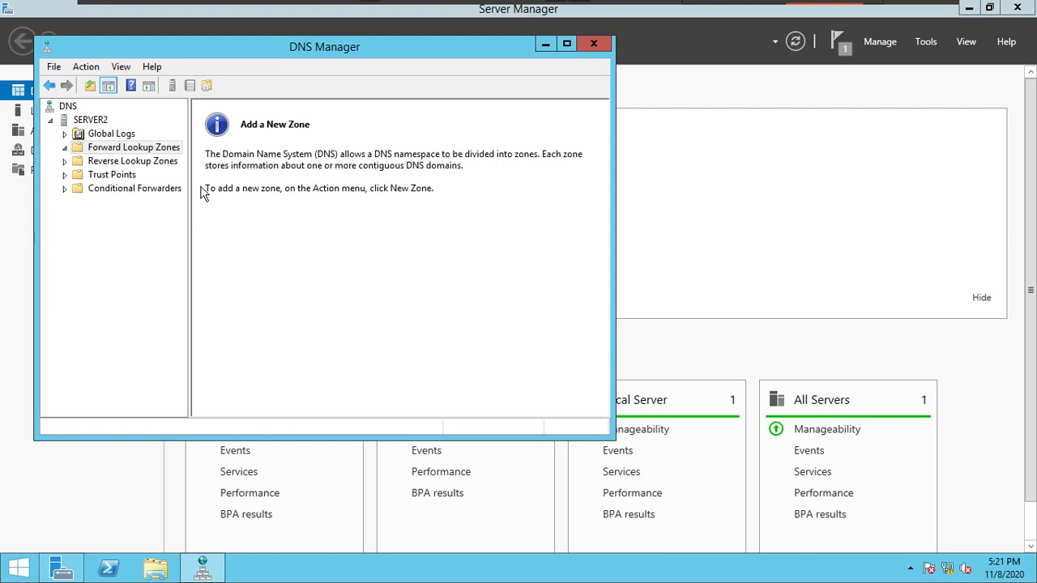
right_click(165, 151)
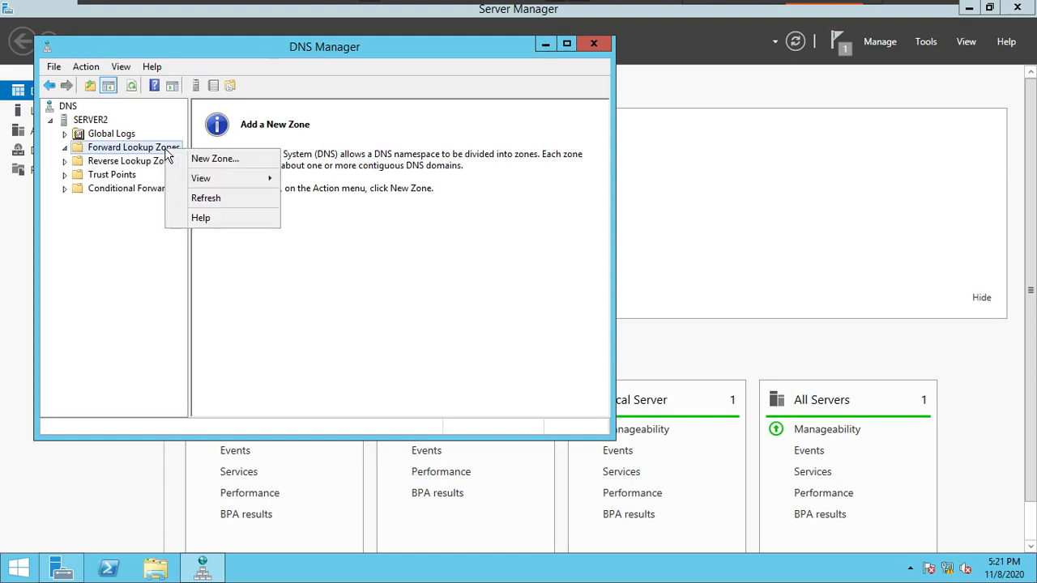
click(194, 161)
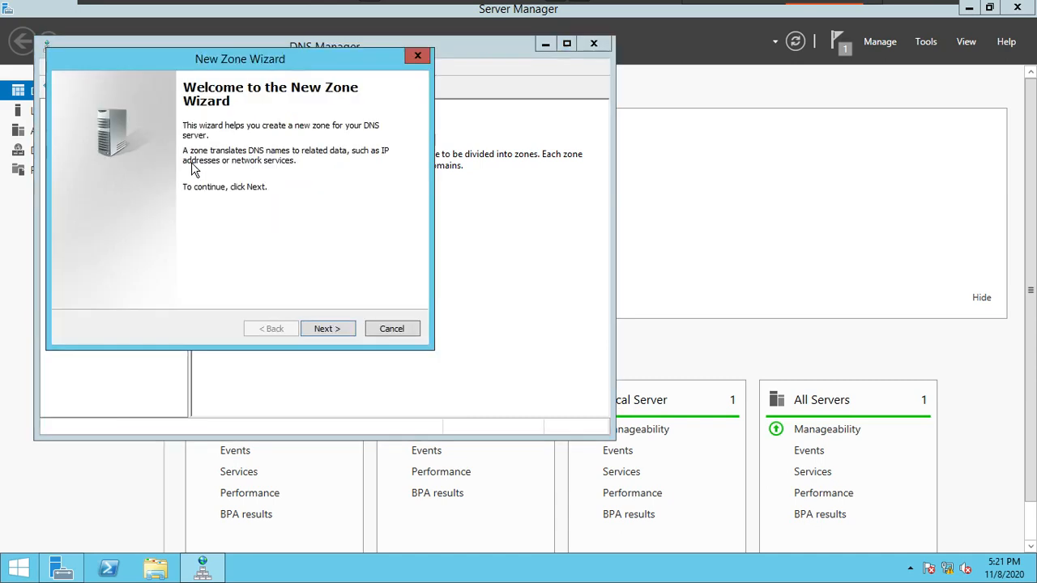
click(339, 330)
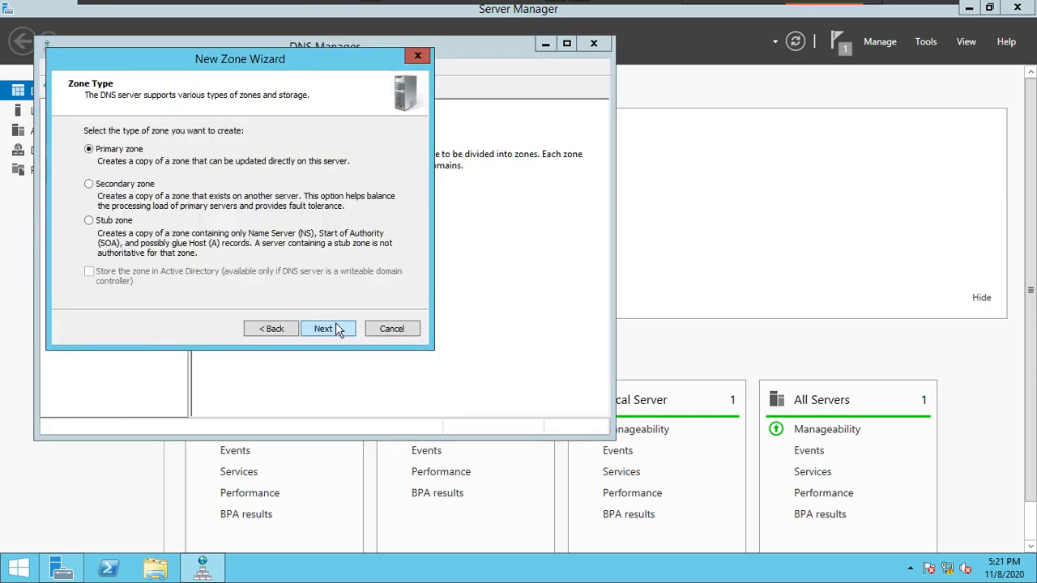
click(120, 221)
click(329, 331)
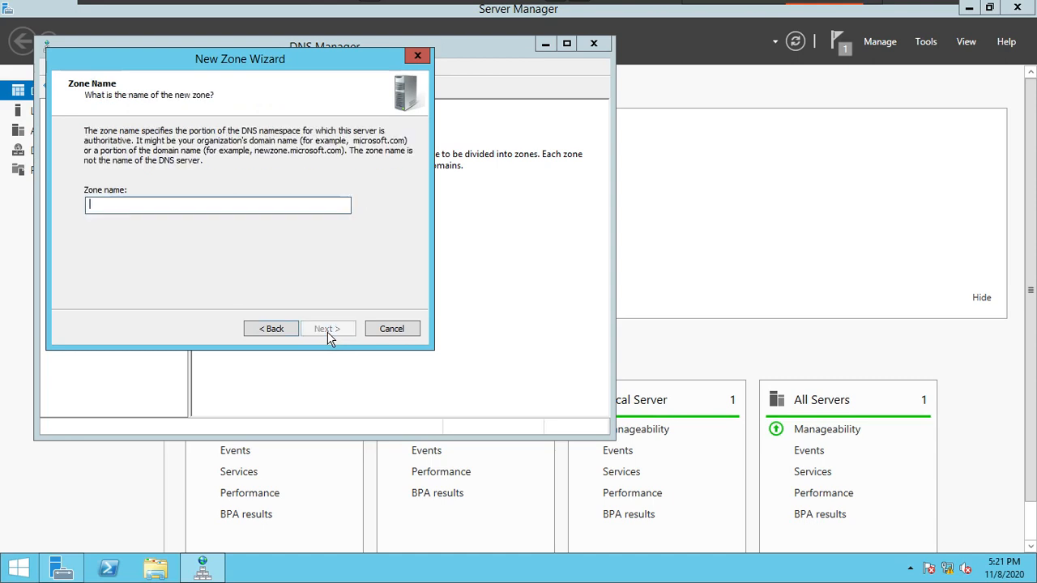
Step: Name the stub zone ekascloud.com, keep the new zone file ekascloud.com.dns, add master server 172.30.0.10 and finish creating the zone
text(ekascloud.com)
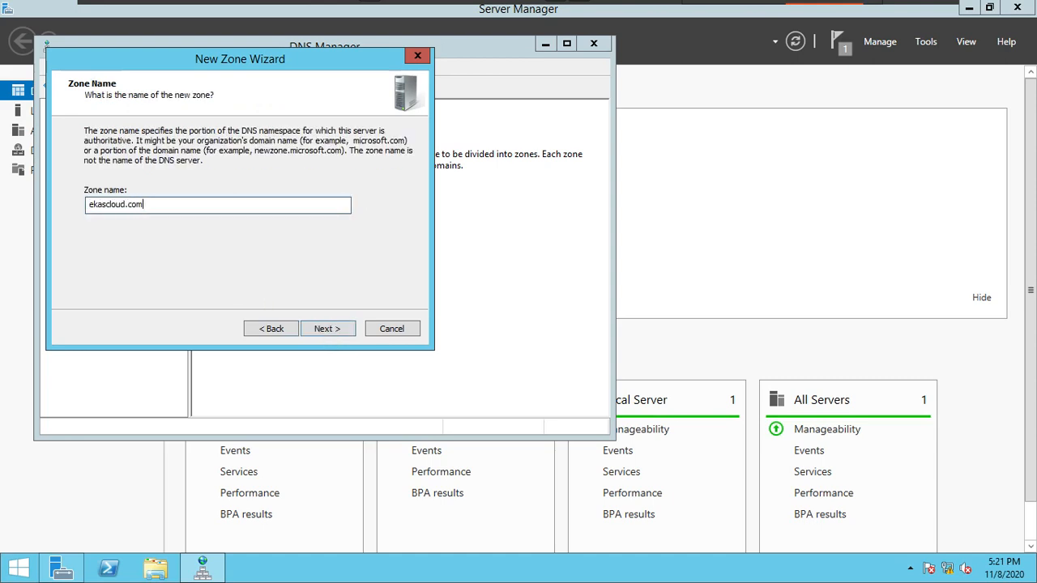
click(335, 329)
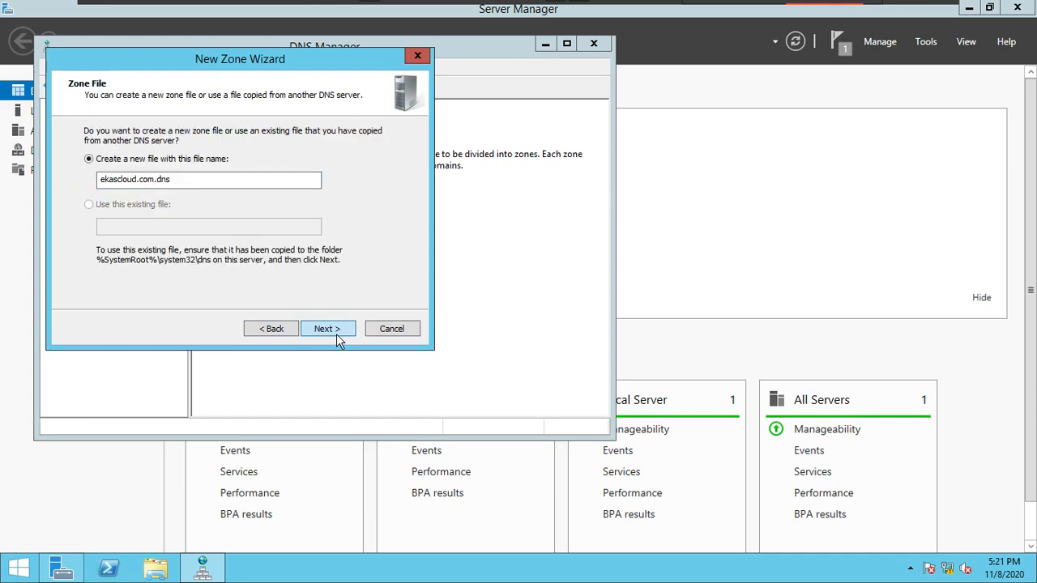
click(349, 330)
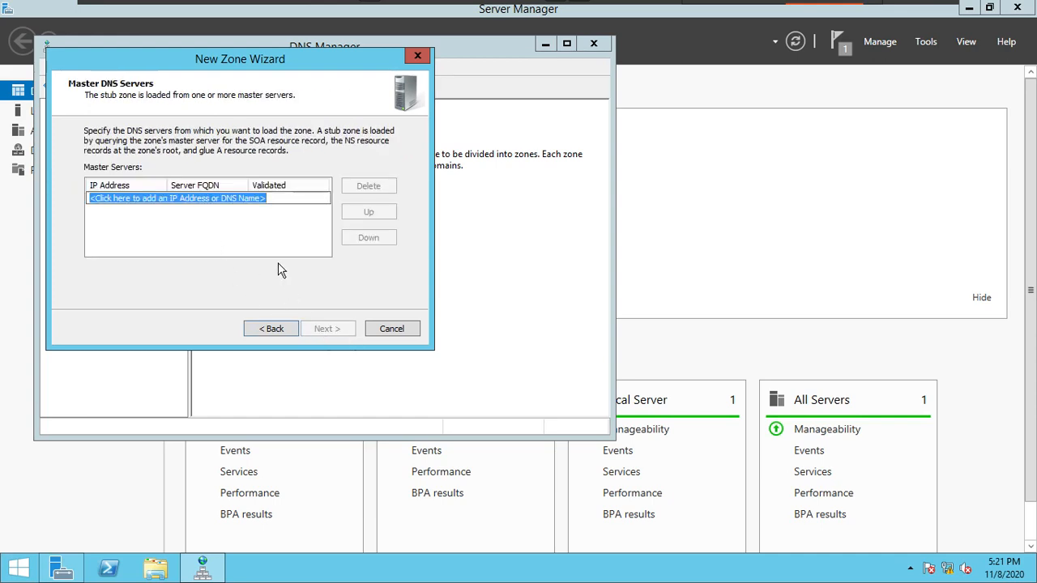
text(172.30.)
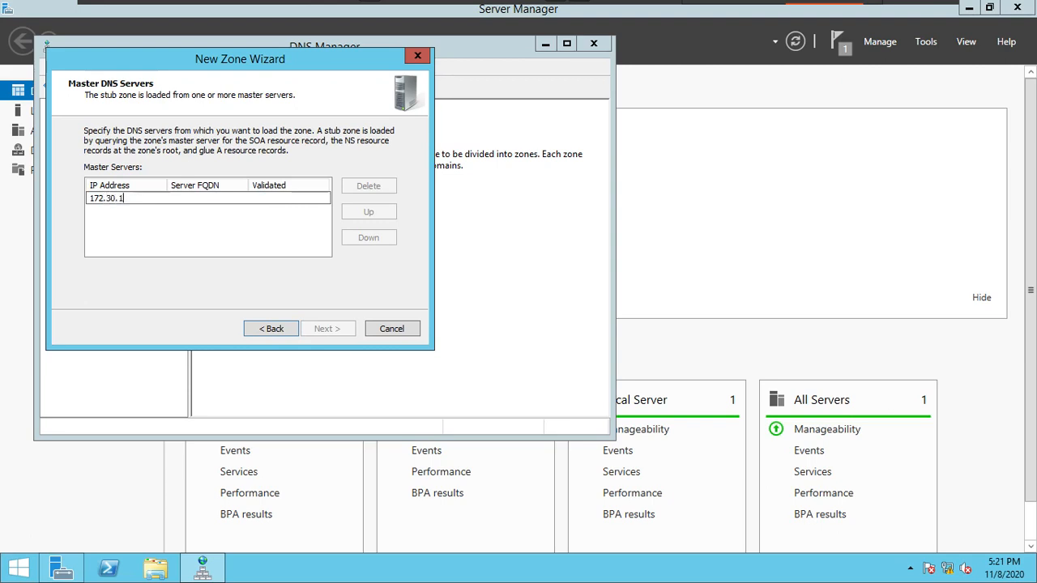
text(0.10)
key(Return)
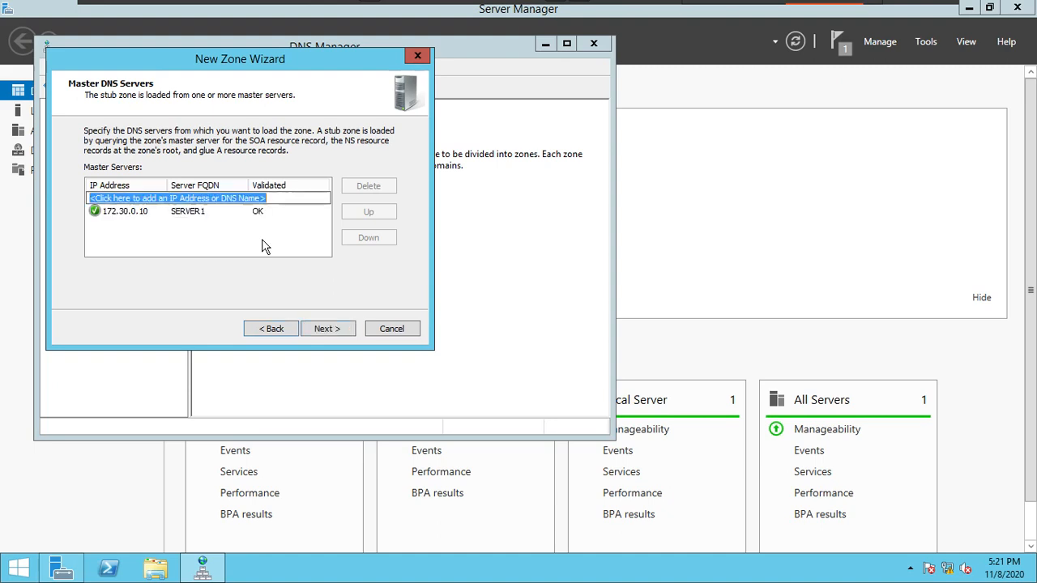
click(325, 330)
click(327, 332)
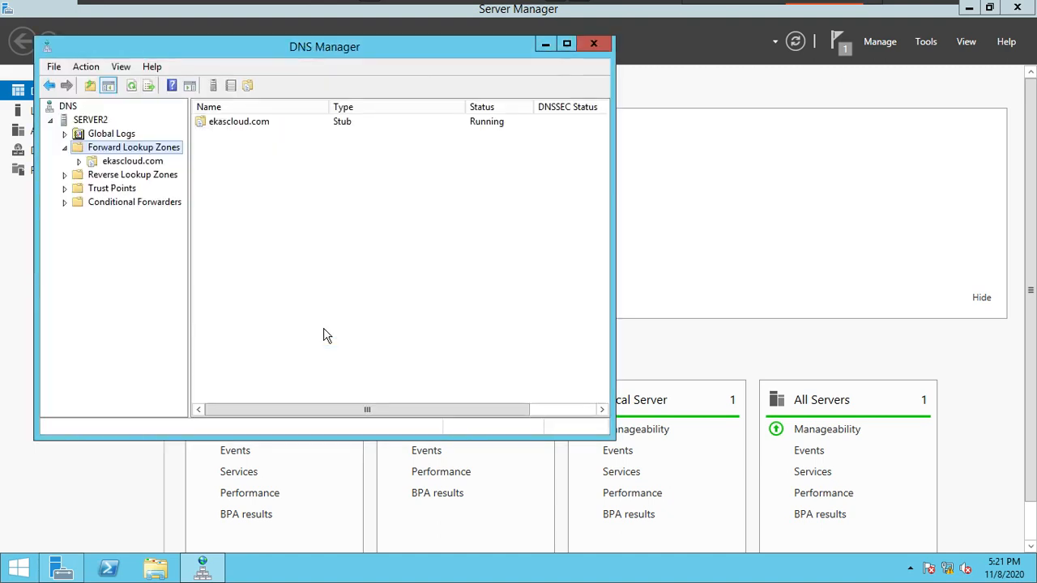
Step: Open the ekascloud.com stub zone on Server2 and examine its name server and host records
click(154, 162)
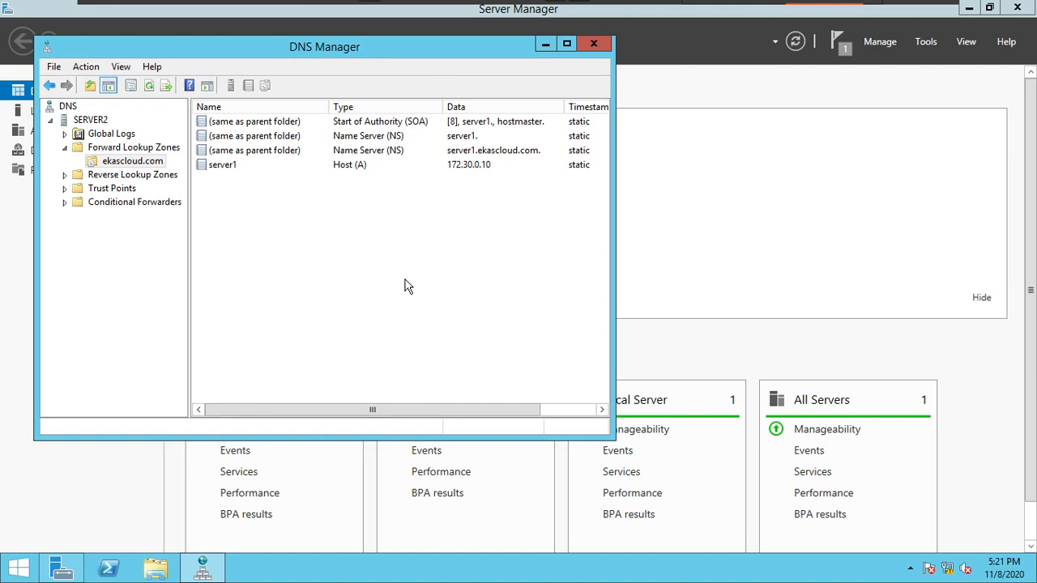
click(476, 151)
click(473, 135)
click(482, 164)
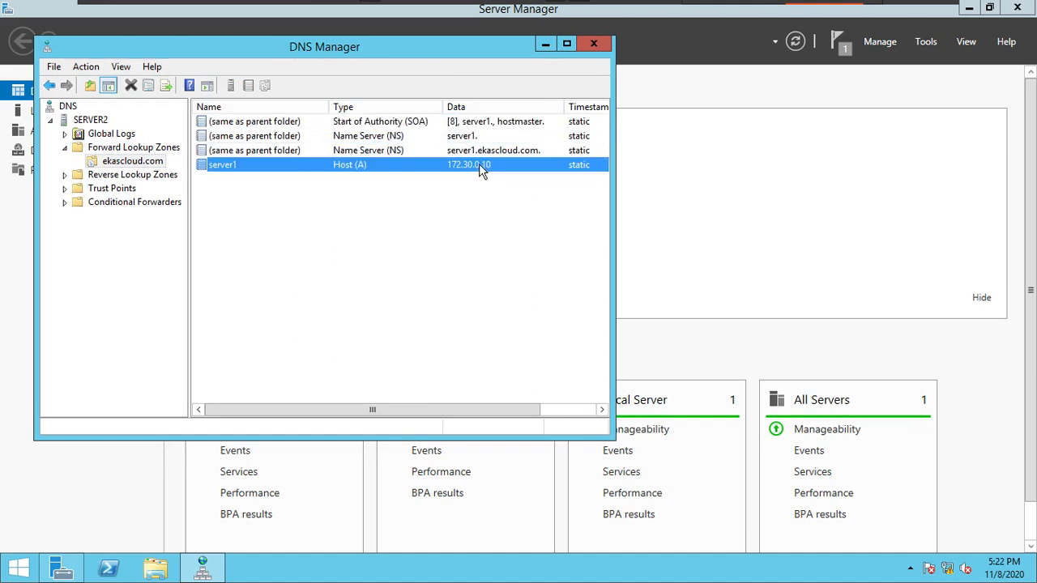
click(331, 251)
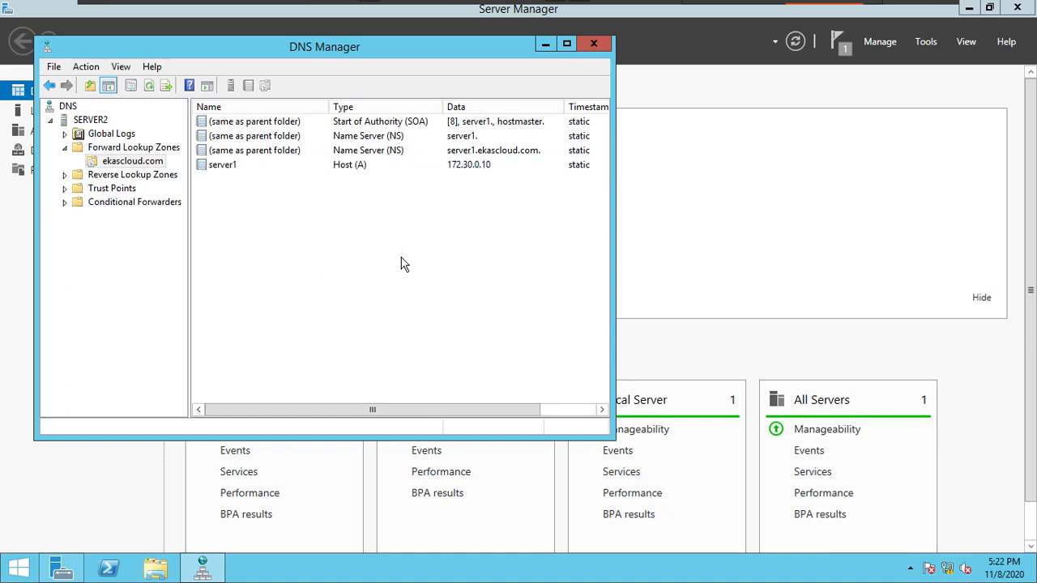
Step: Switch to the C1 virtual machine and begin a new host record named printserver in ekascloud.com
mouse_move(523, 6)
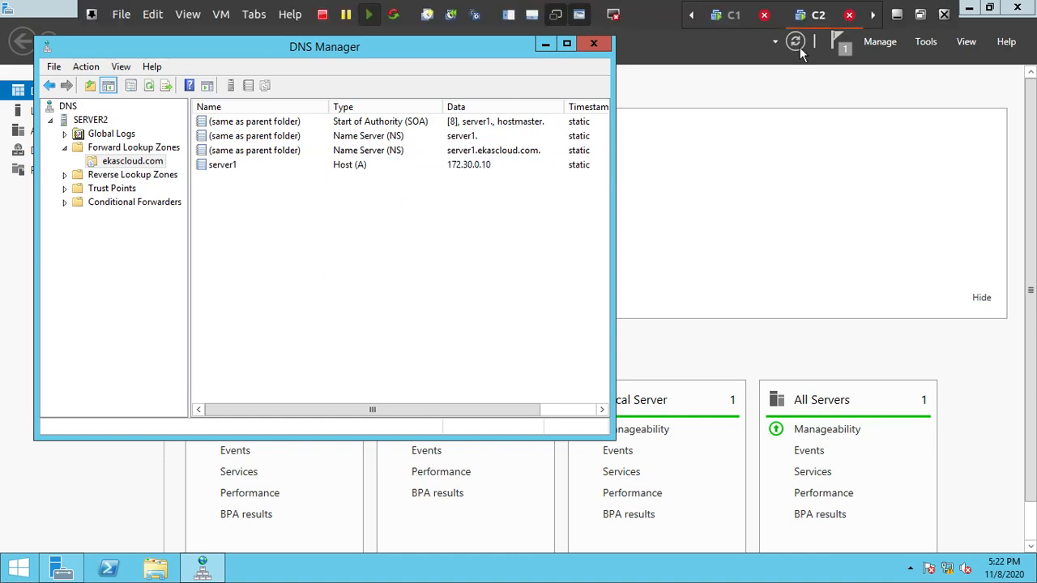
click(731, 16)
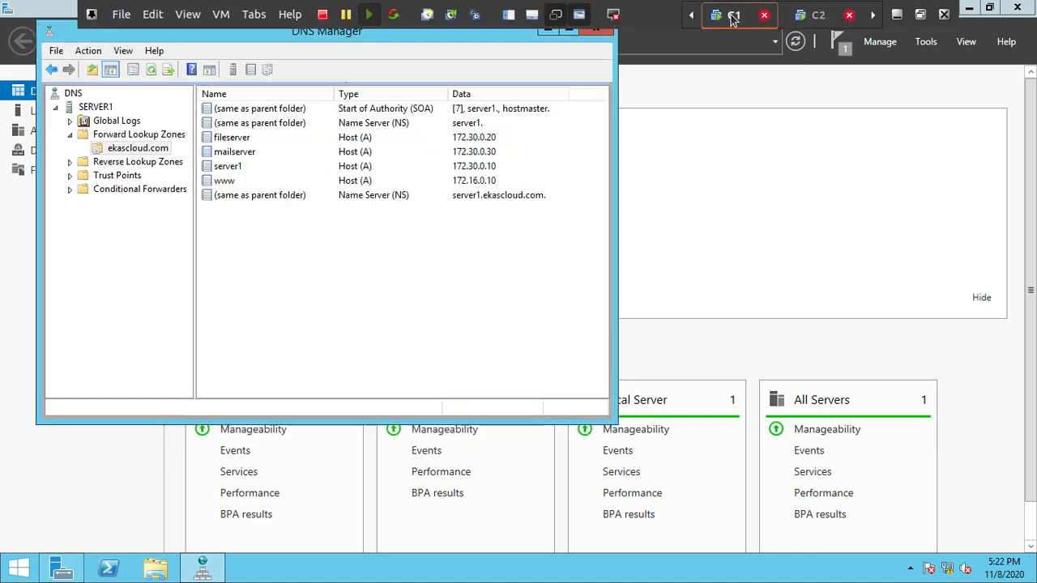
right_click(312, 260)
click(387, 295)
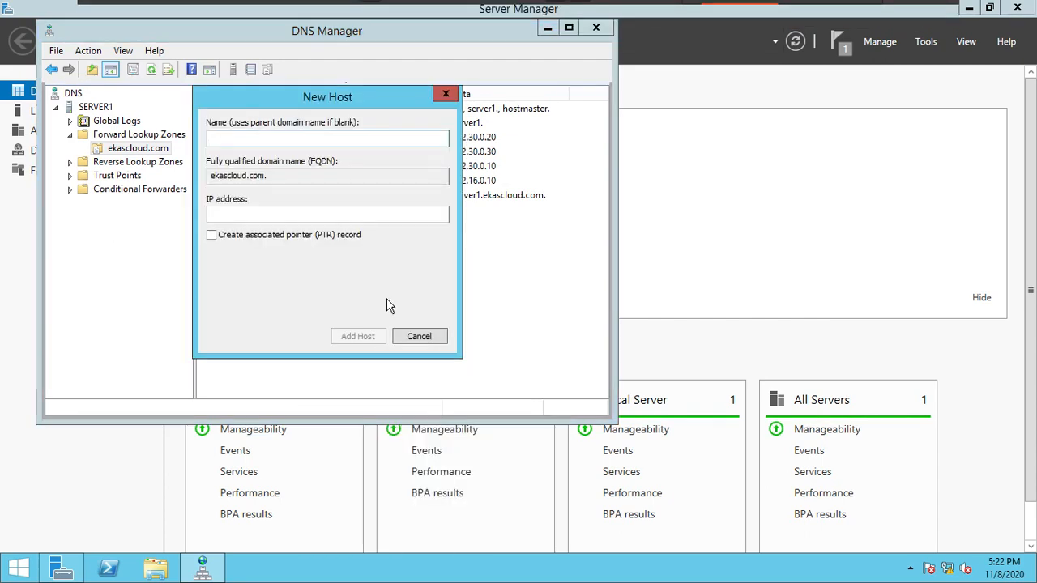
text(print)
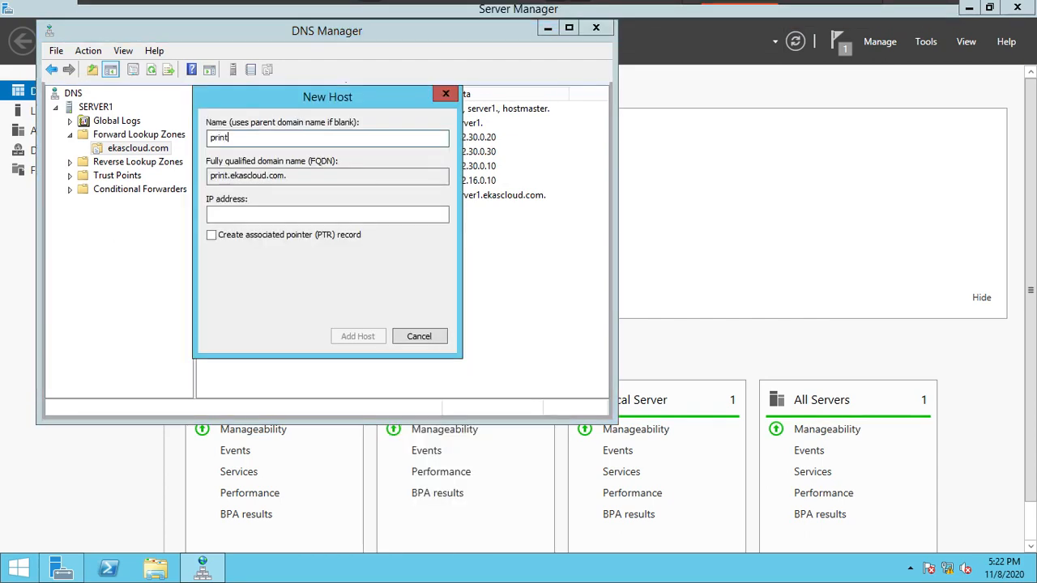
text(server)
key(Tab)
key(Tab)
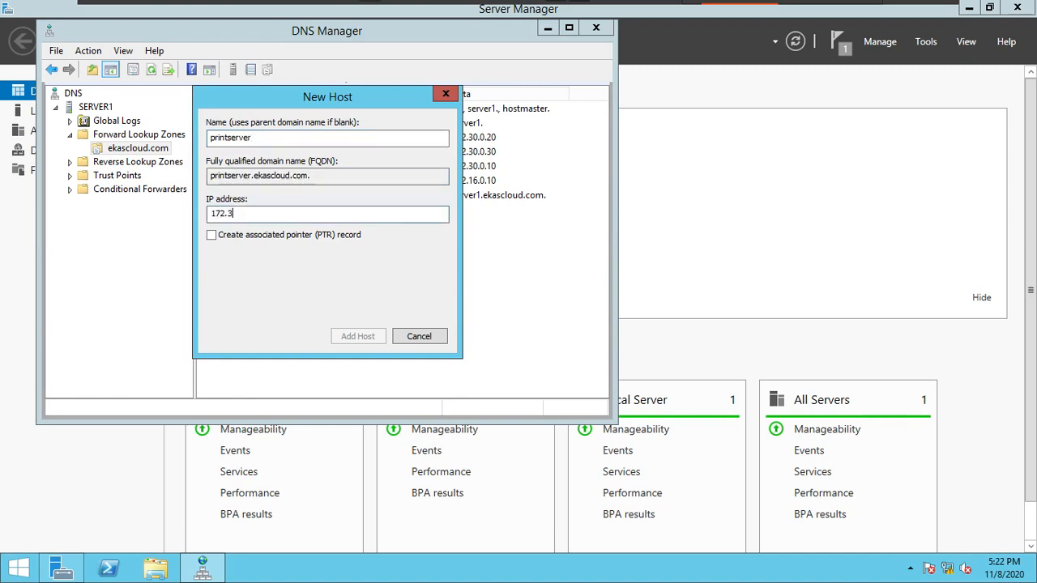
Step: Give the printserver host record the IP address 172.30.0.50, add it and finish adding hosts
text(172.30.0.50)
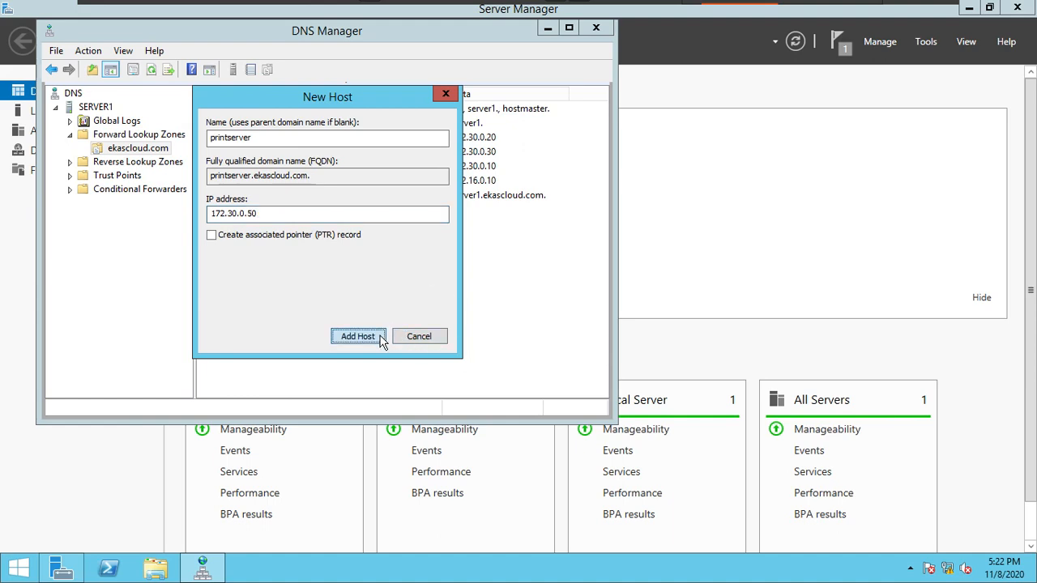
click(353, 336)
click(654, 339)
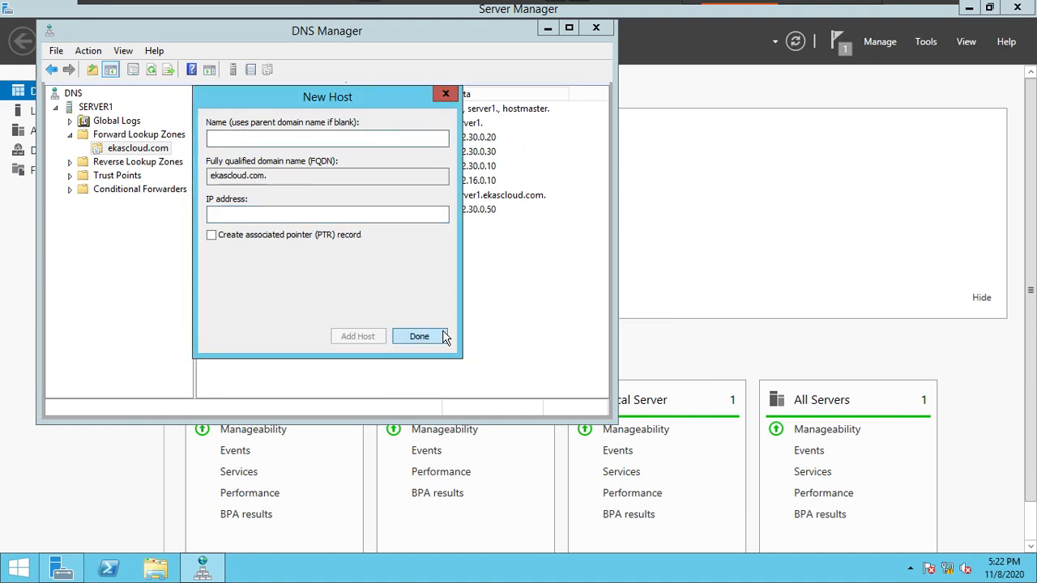
click(442, 338)
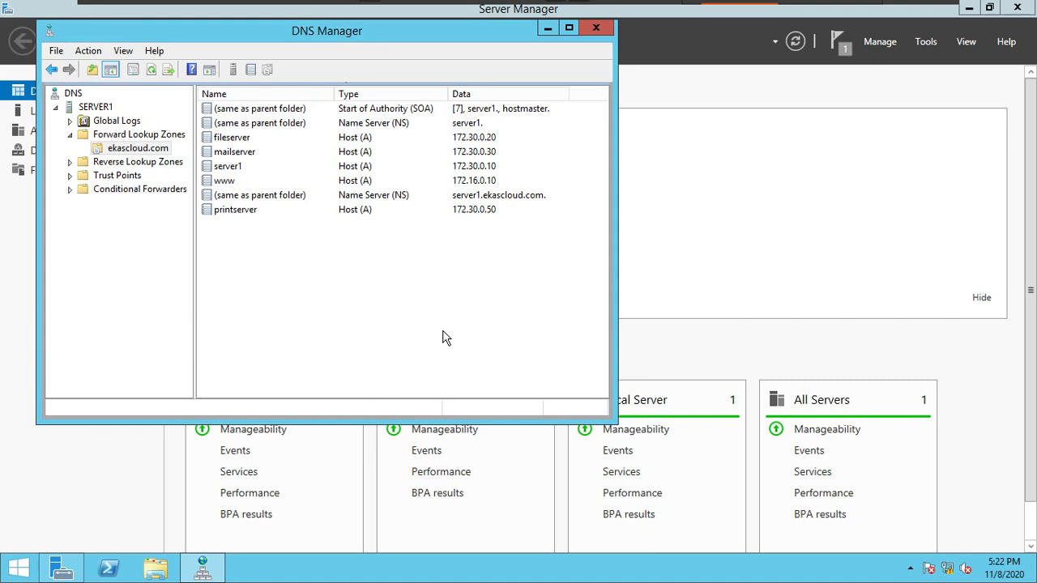
Step: Switch to the C2 virtual machine and refresh the ekascloud.com stub zone to check its records
mouse_move(585, 8)
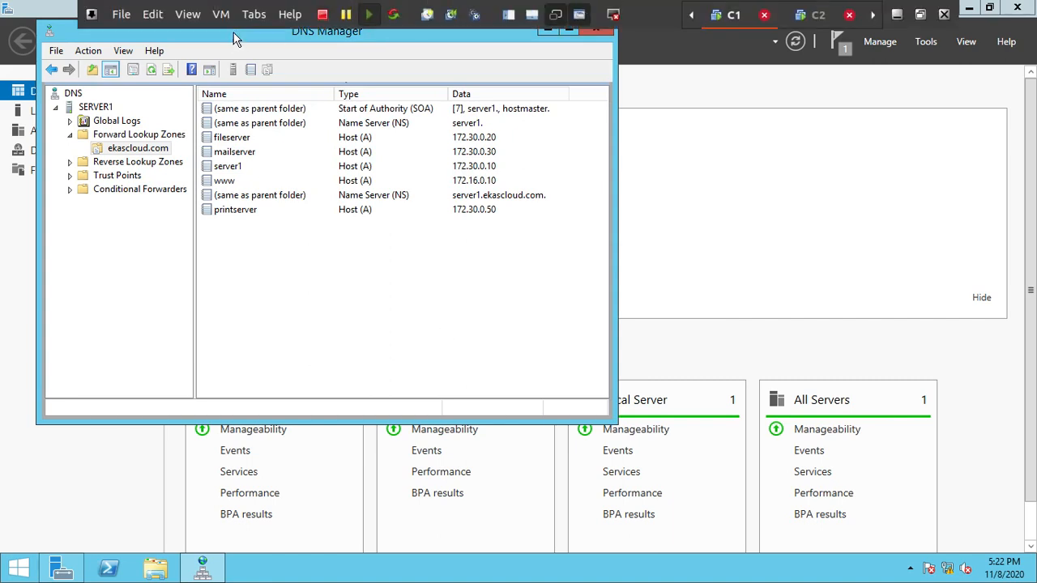
click(810, 18)
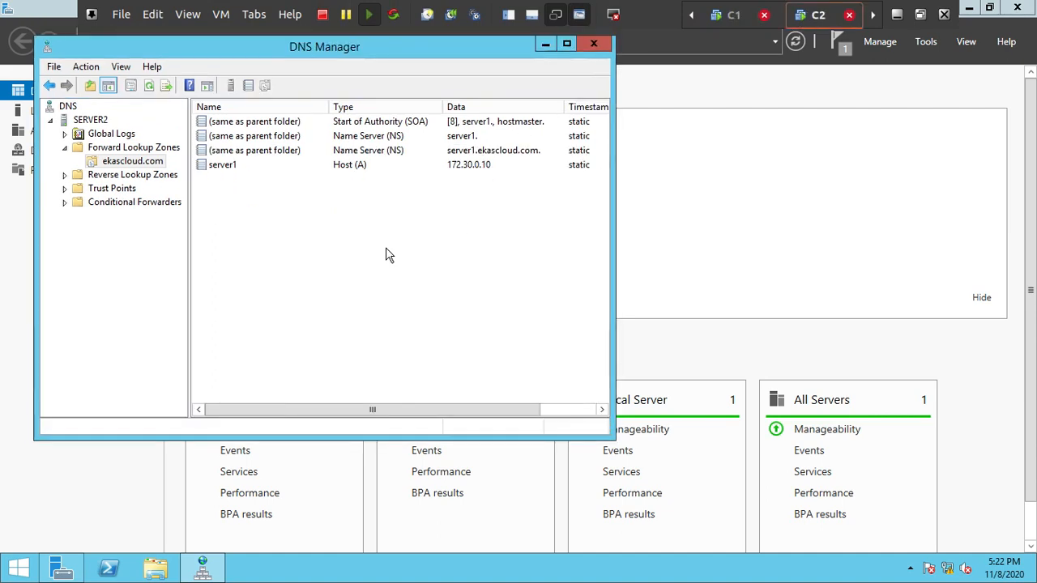
right_click(312, 250)
click(391, 332)
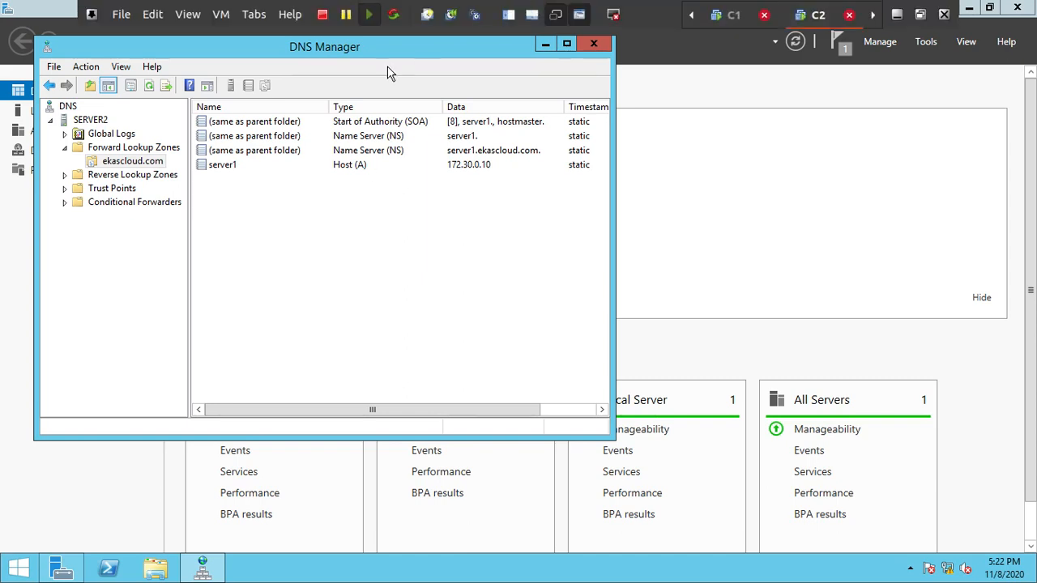
Step: Switch to the NoteBook virtual machine to show the zone diagram in SMART Notebook
click(259, 21)
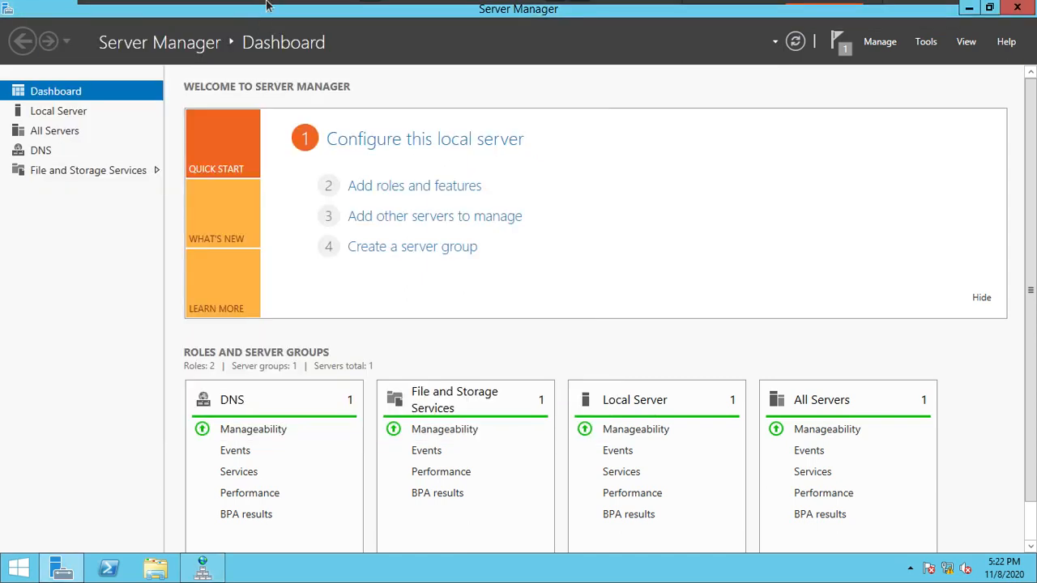
click(253, 14)
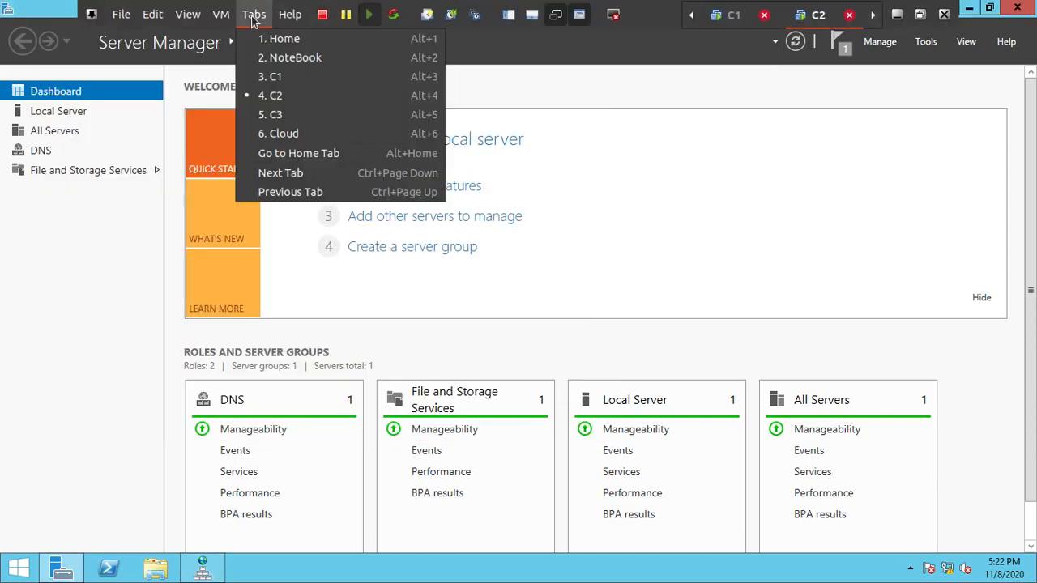
click(280, 57)
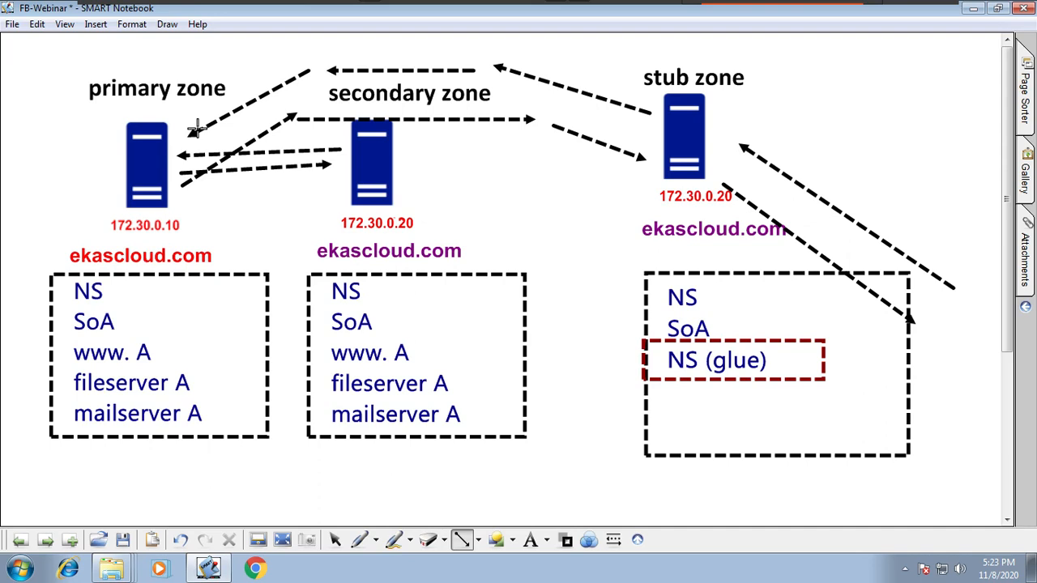
Step: Go to the blank next page and add the blue text heading "Forwarders" near its upper-left corner
click(44, 541)
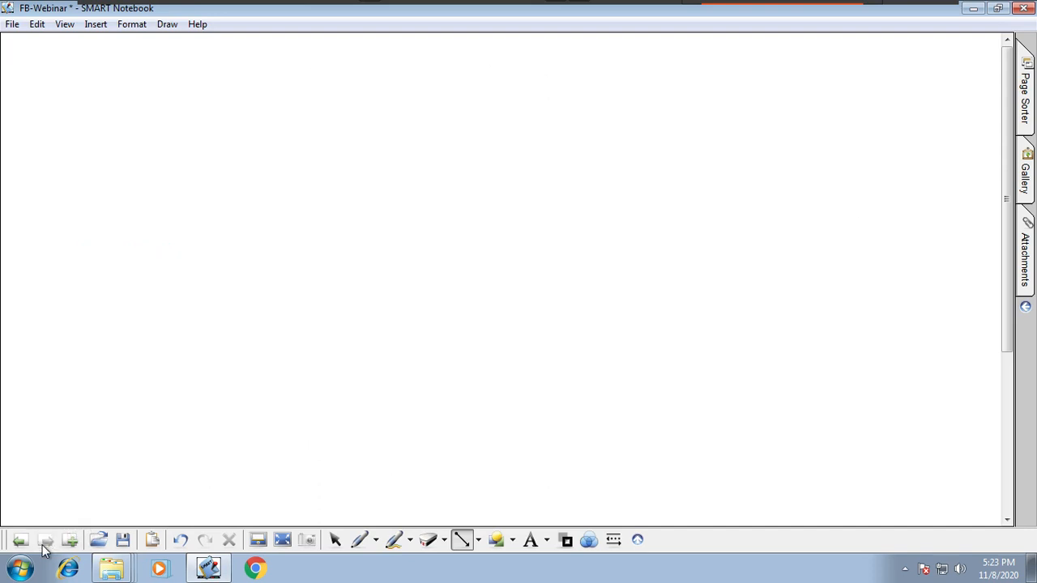
click(547, 540)
click(592, 468)
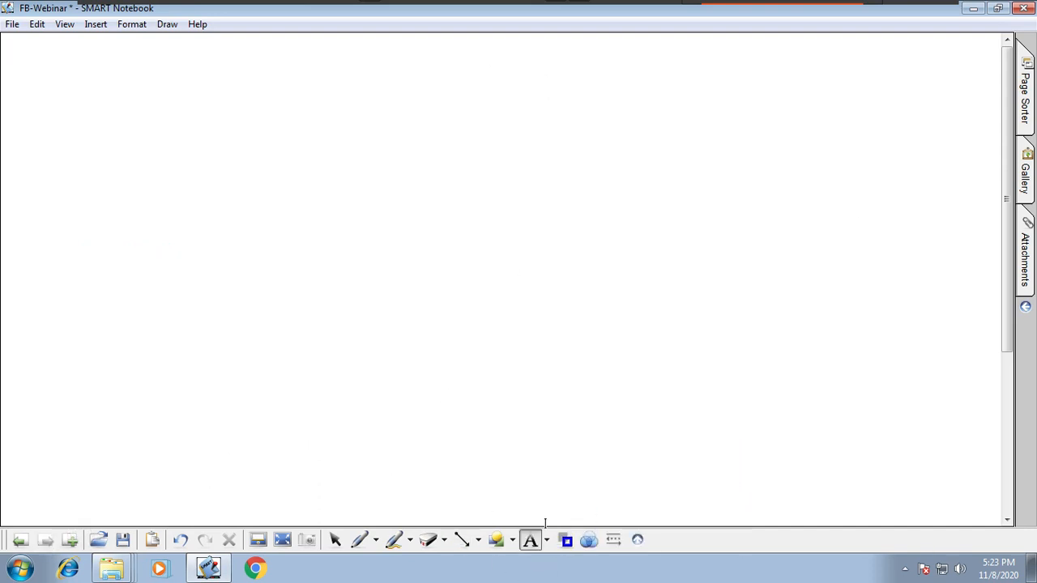
click(27, 82)
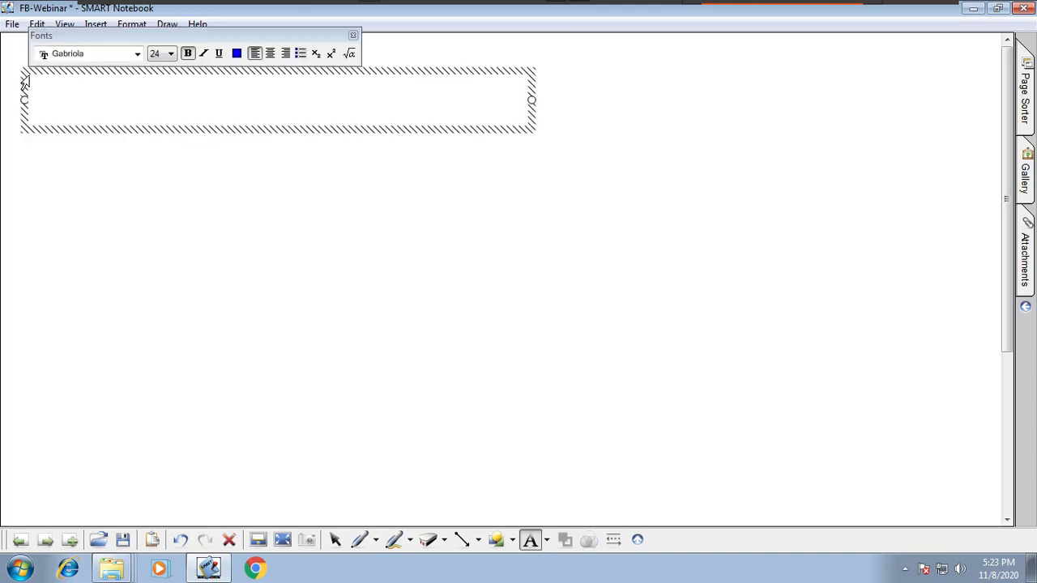
text(For)
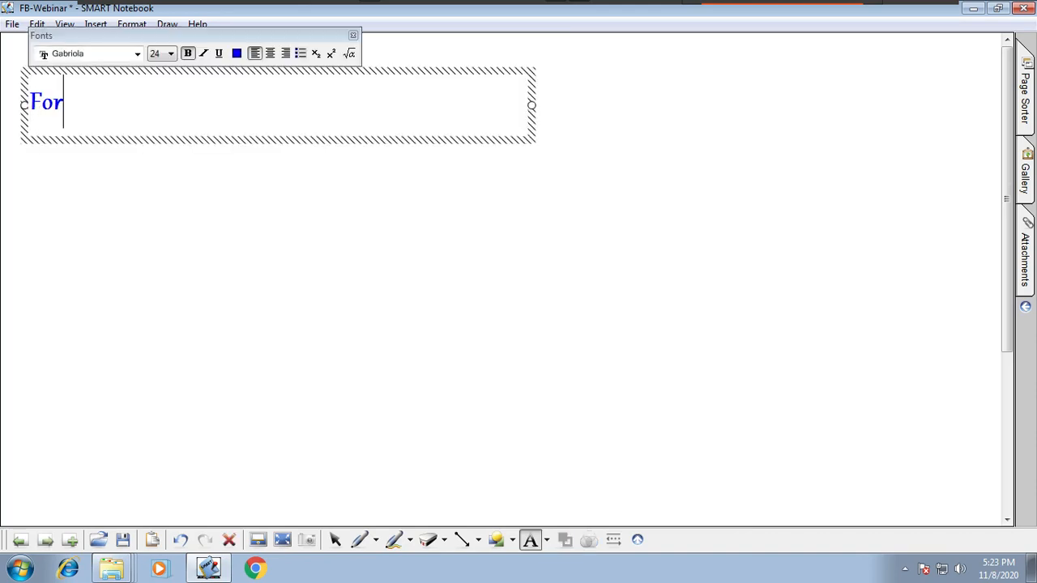
text(warders)
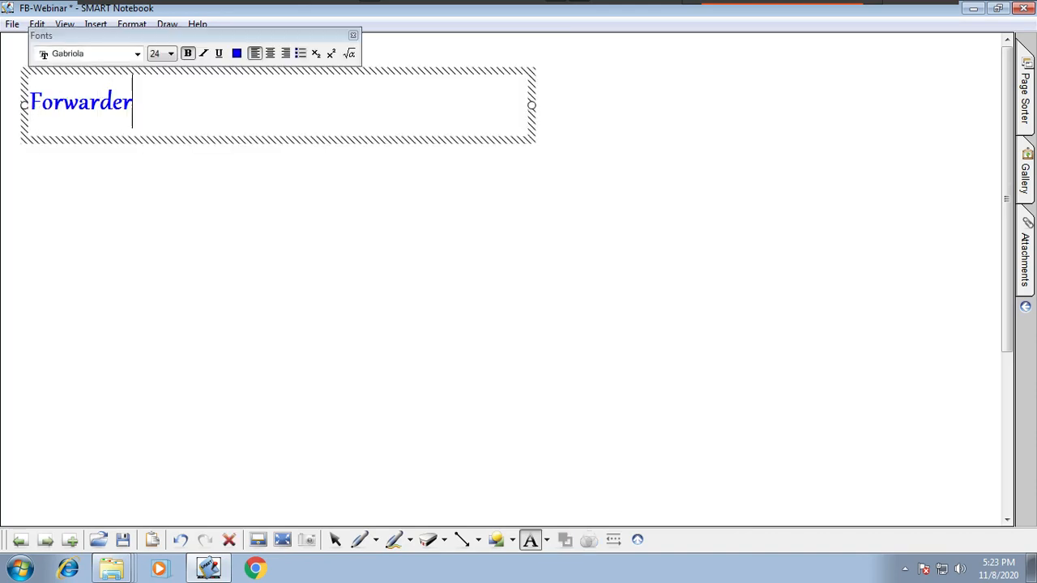
click(135, 276)
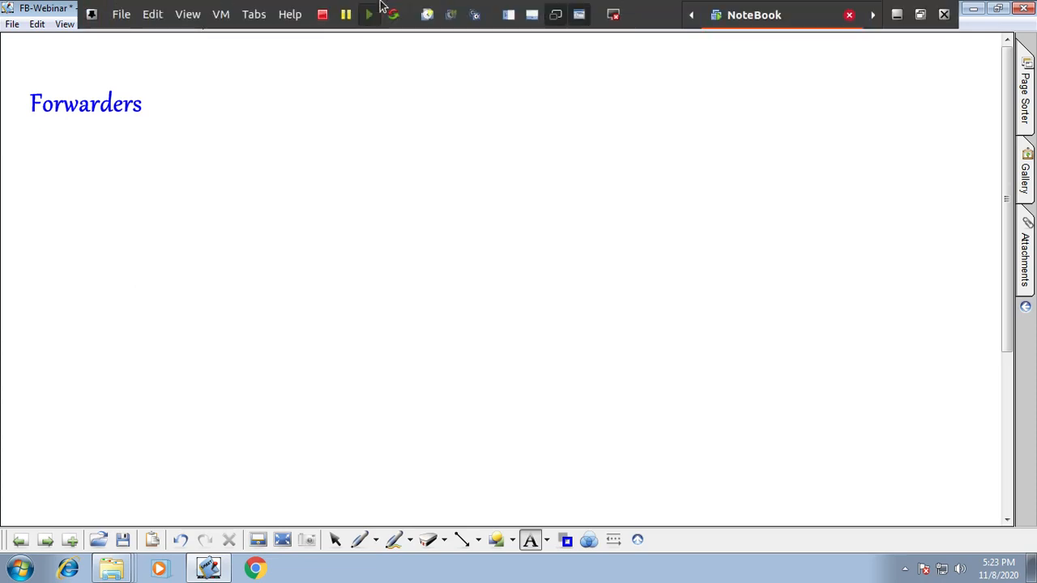
Step: Return to the zone diagram page and delete the two horizontal and two diagonal dashed arrows leading to and from the stub zone server
mouse_move(888, 6)
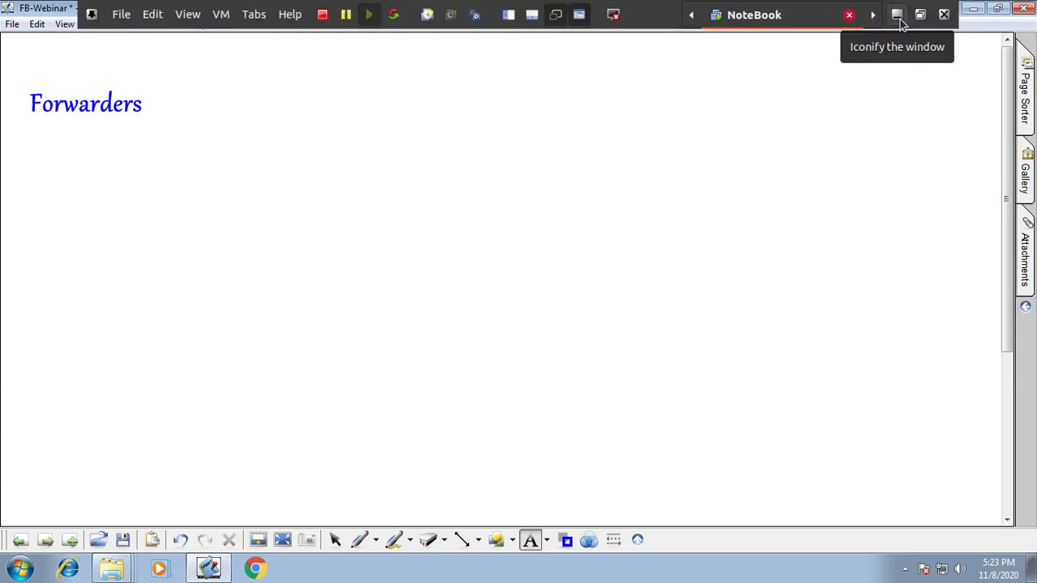
click(22, 542)
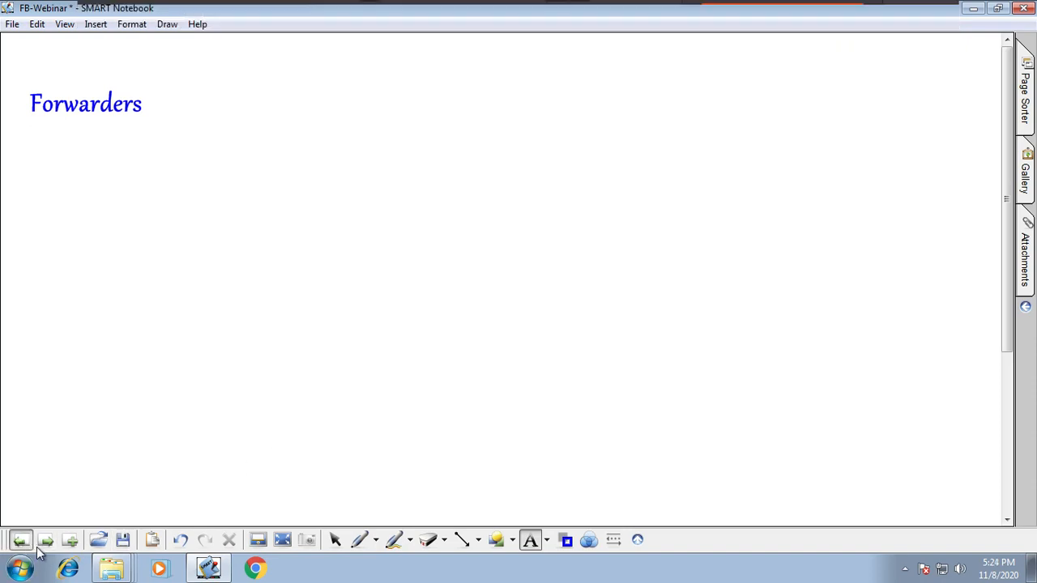
click(335, 540)
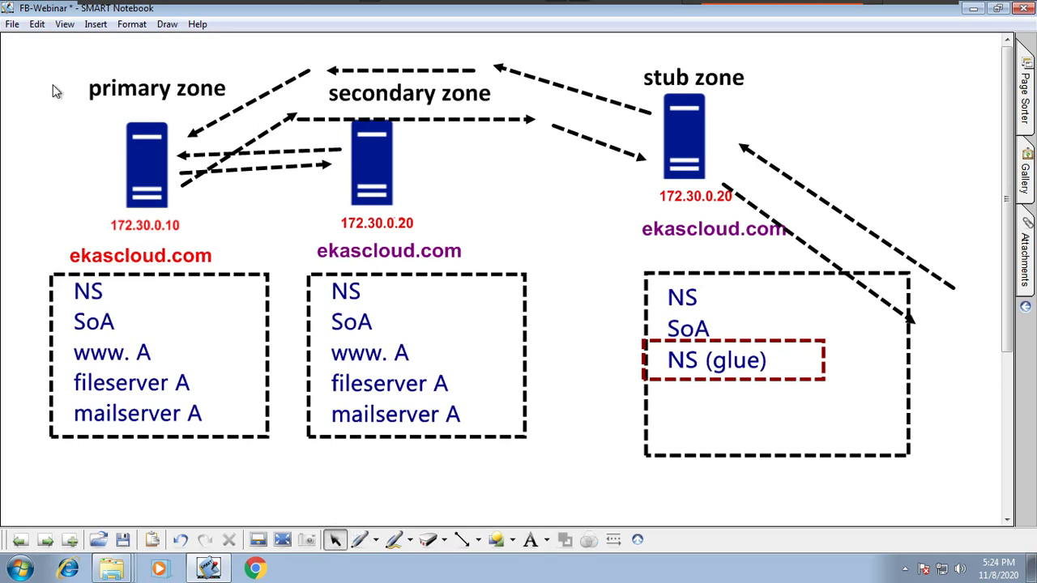
click(513, 120)
key(Delete)
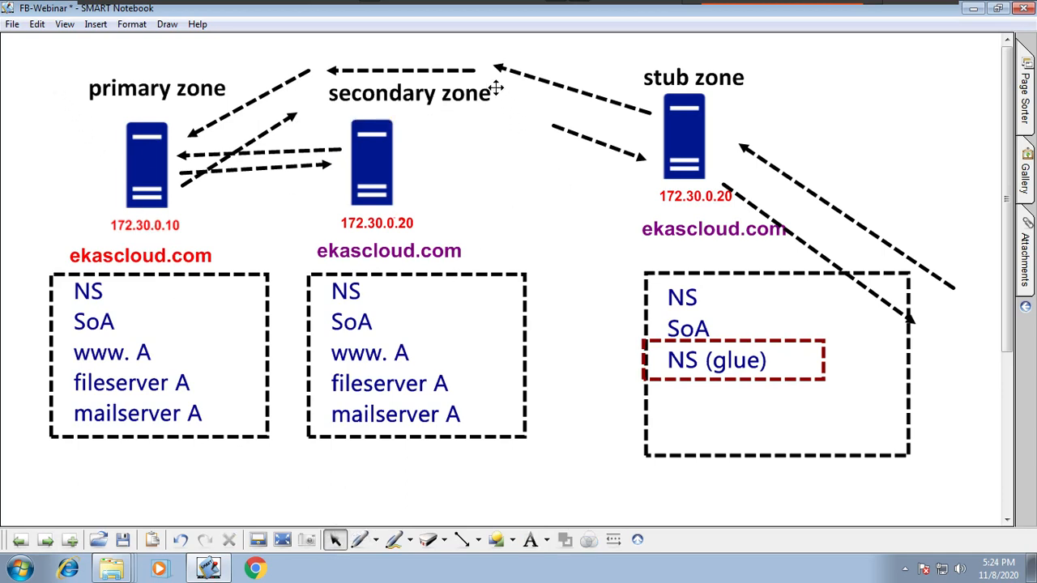
click(473, 72)
key(Delete)
click(550, 84)
key(Delete)
click(572, 134)
key(Delete)
Step: Delete the two long diagonal arrows beside the stub zone server, along with the entire stub zone graphic and its record box
click(815, 240)
key(Delete)
click(848, 217)
key(Delete)
drag(567, 71, 923, 471)
key(Delete)
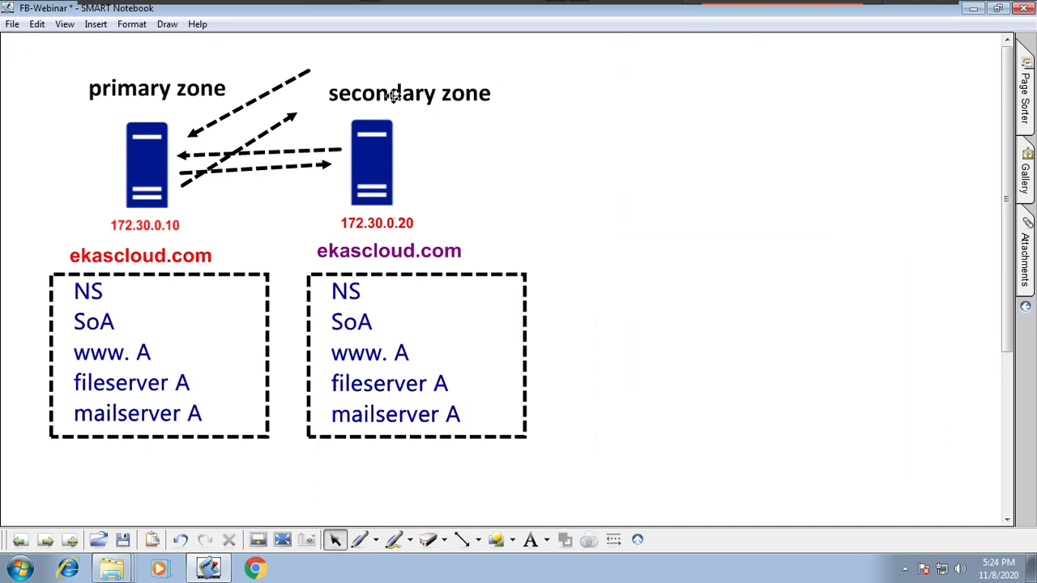
Step: Delete the two leftover steep diagonal arrows beside the primary zone server, keeping the pair that links it to the secondary server
click(265, 133)
key(Delete)
click(263, 97)
key(Delete)
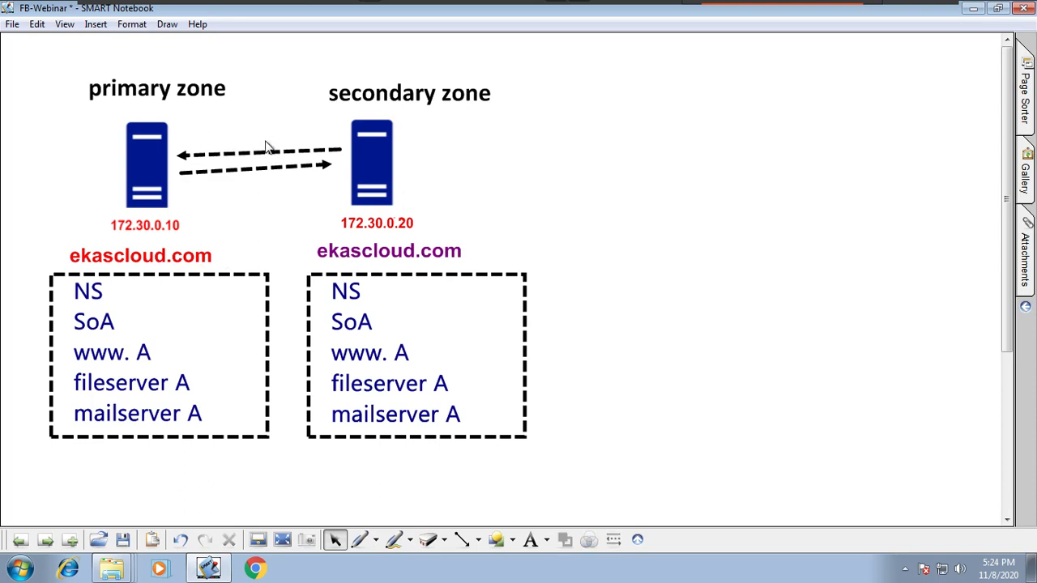
Step: Delete both dashed arrows between the two servers and the "secondary zone" heading above the second server
click(270, 152)
key(Delete)
click(273, 166)
key(Delete)
click(340, 91)
key(Delete)
Step: Clone the "primary zone" heading and place the copy above the 172.30.0.20 server
click(212, 86)
click(258, 63)
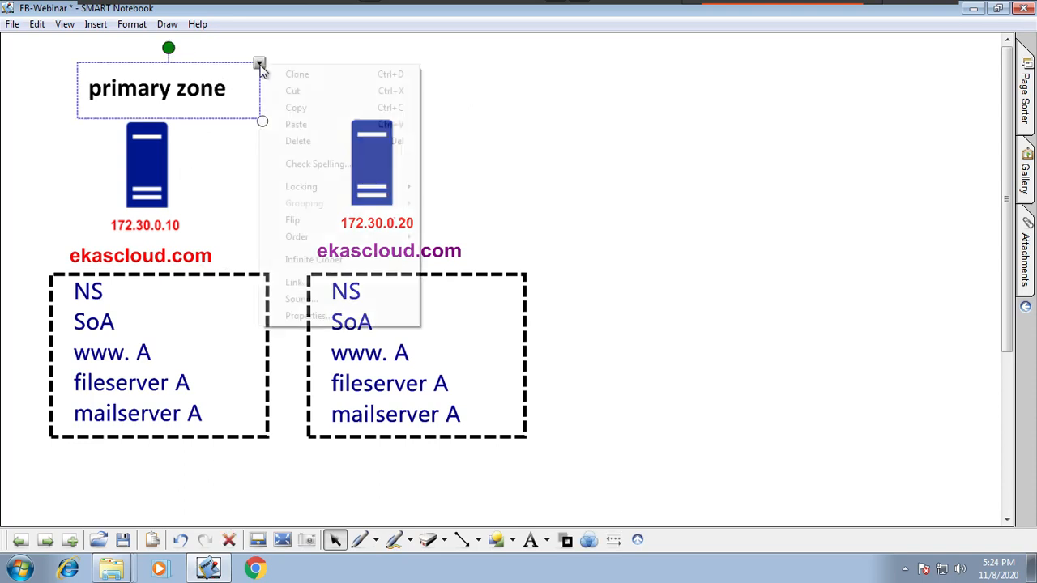
click(296, 74)
drag(236, 129, 435, 119)
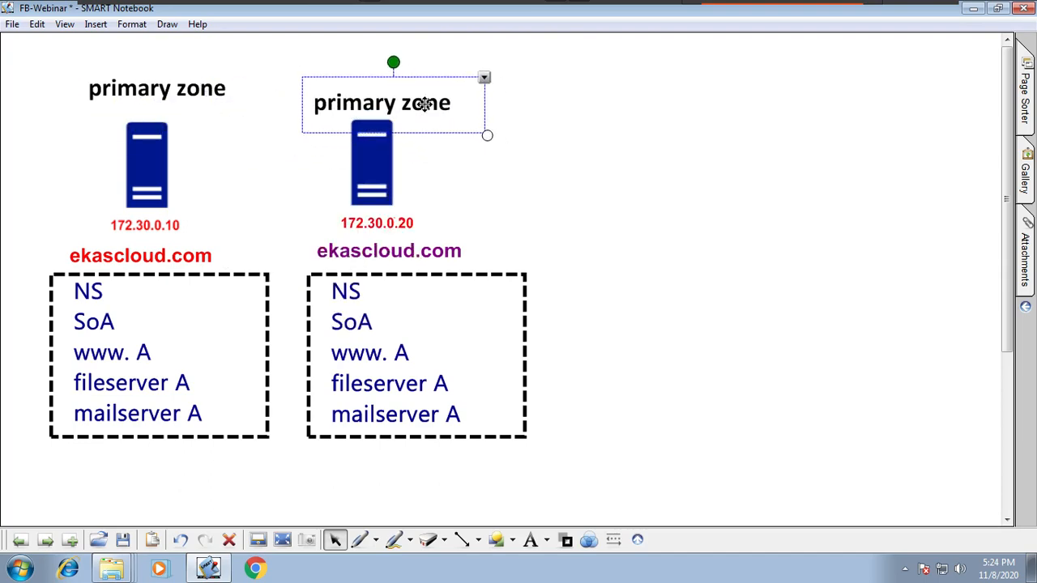
drag(372, 102, 398, 95)
click(291, 63)
Step: Move the 172.30.0.20 server with its heading, labels and record box together to the far right side of the page
drag(282, 49, 578, 497)
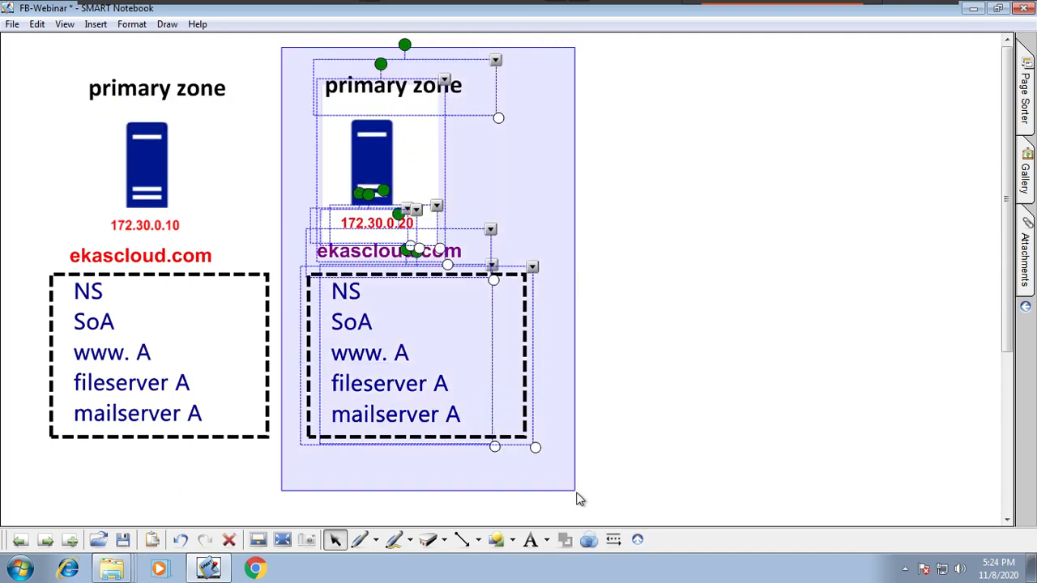
drag(481, 437, 507, 392)
click(689, 354)
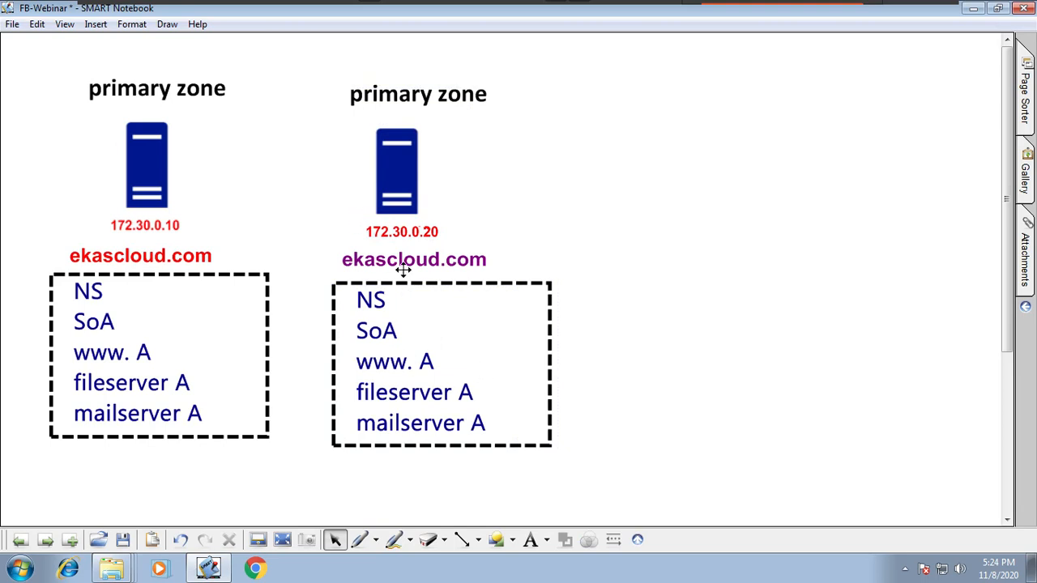
drag(144, 254, 152, 257)
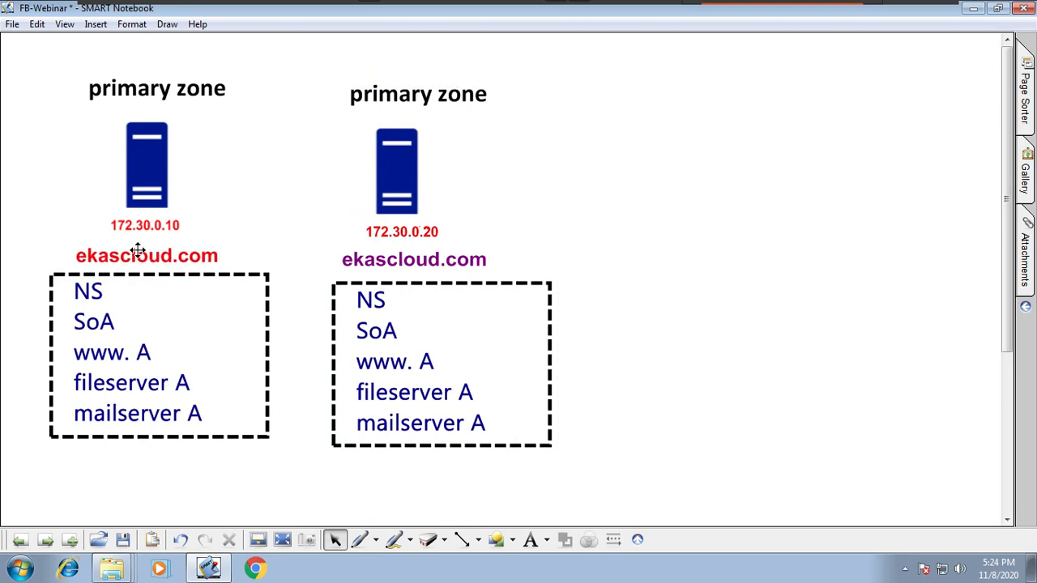
drag(286, 52, 637, 426)
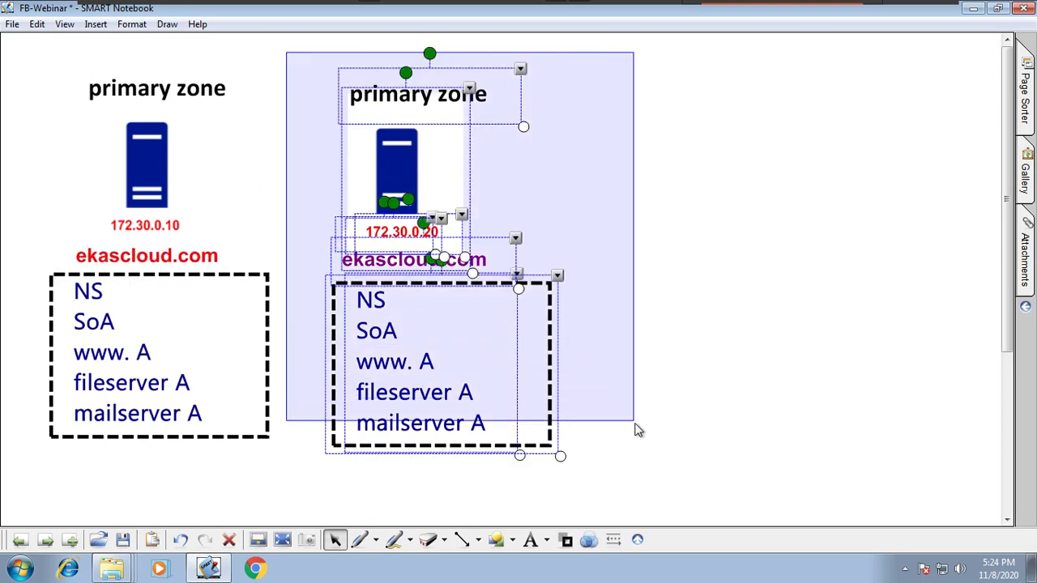
drag(488, 347, 857, 328)
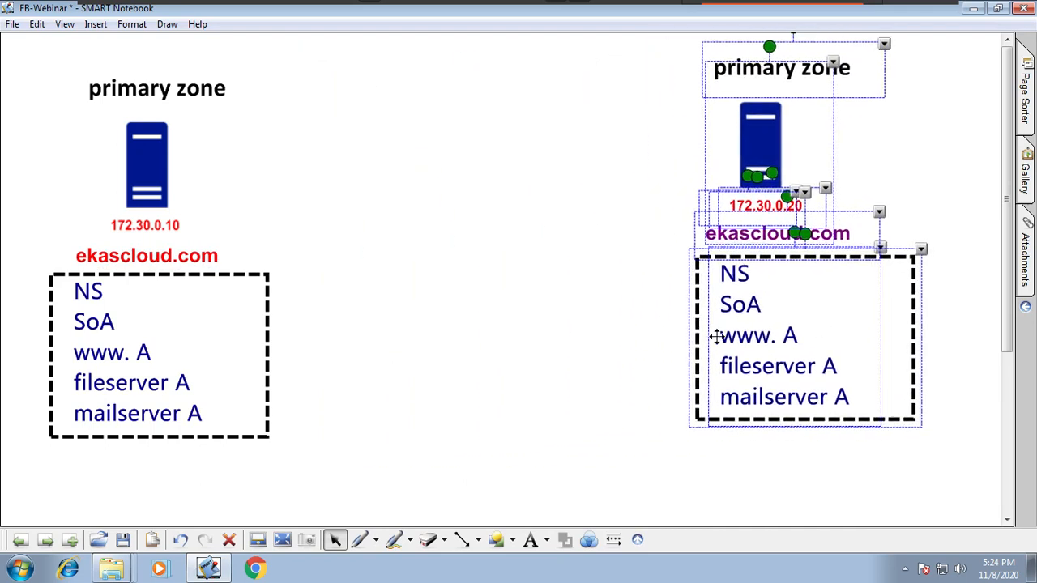
click(544, 332)
Step: Change the domain label under the 172.30.0.20 server to "microsoft.com"
double_click(812, 240)
drag(846, 235, 648, 253)
text(mic)
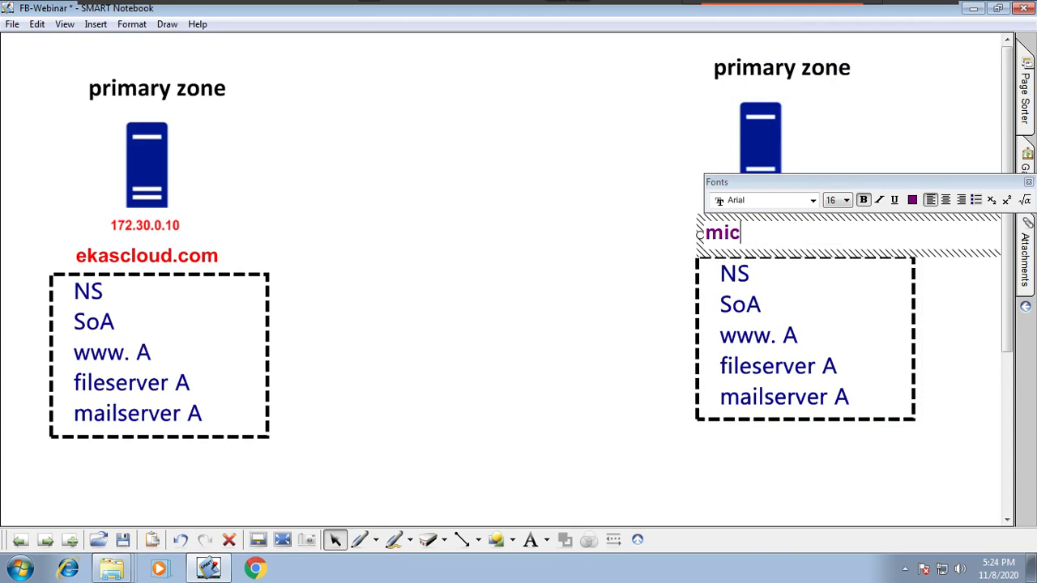
text(rosoft.com)
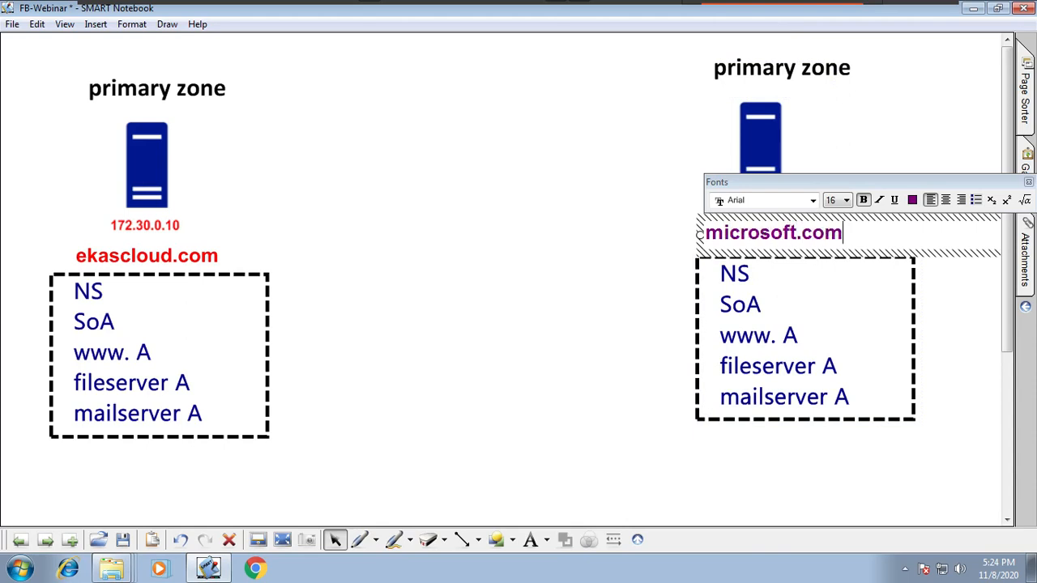
click(592, 388)
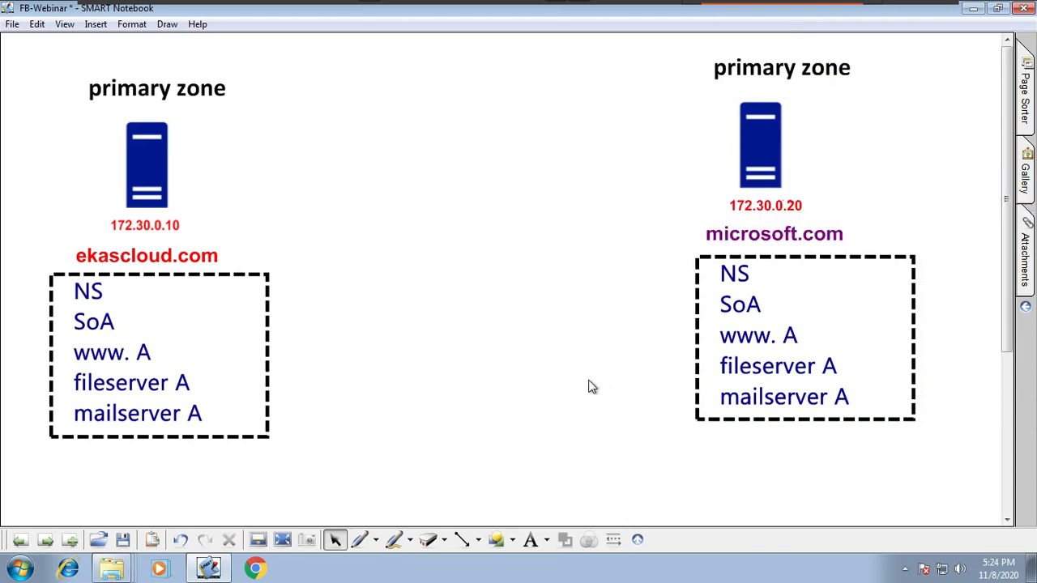
click(134, 355)
click(146, 356)
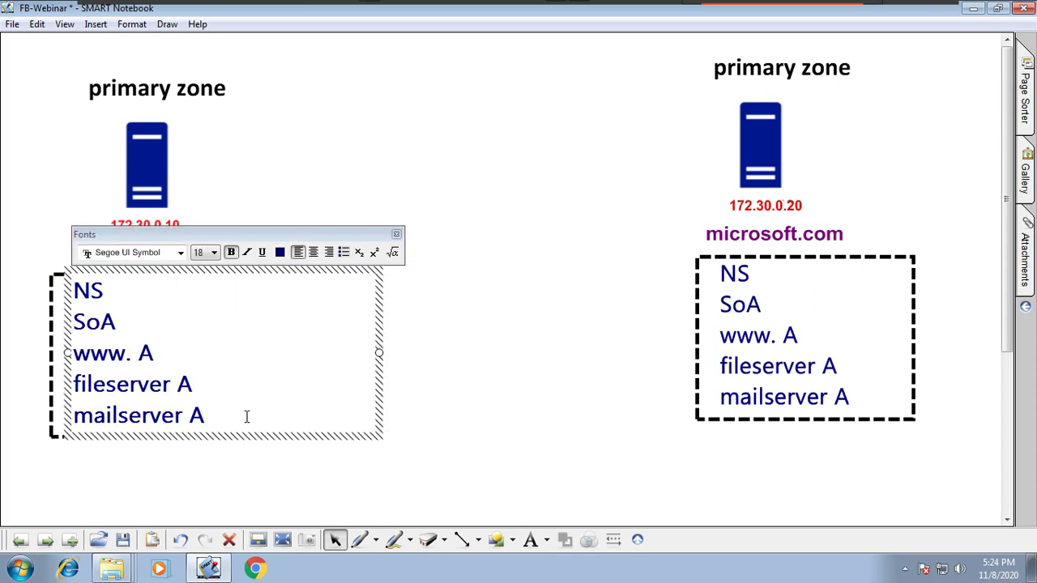
drag(246, 416, 71, 374)
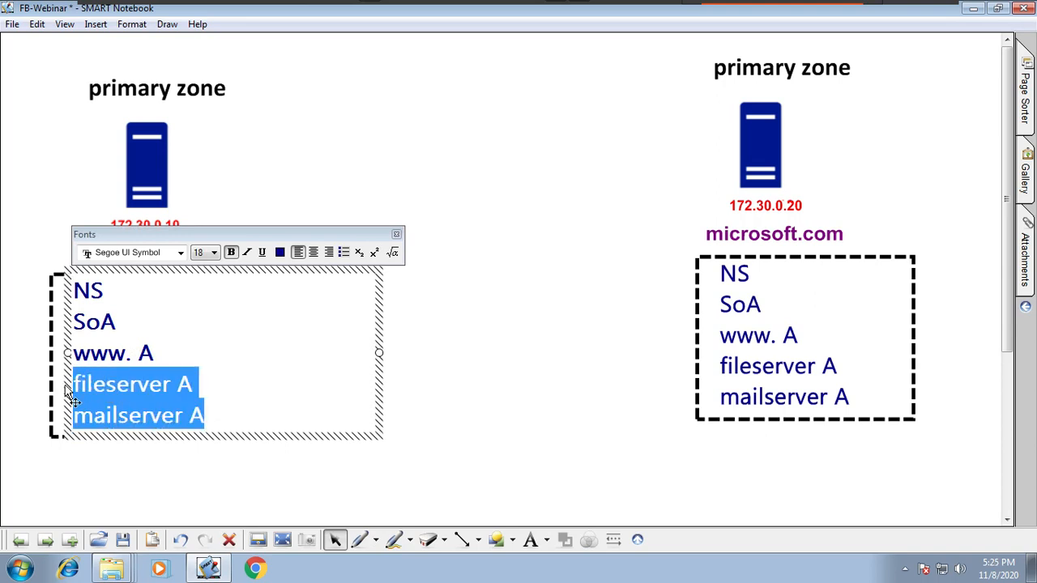
key(BackSpace)
click(174, 352)
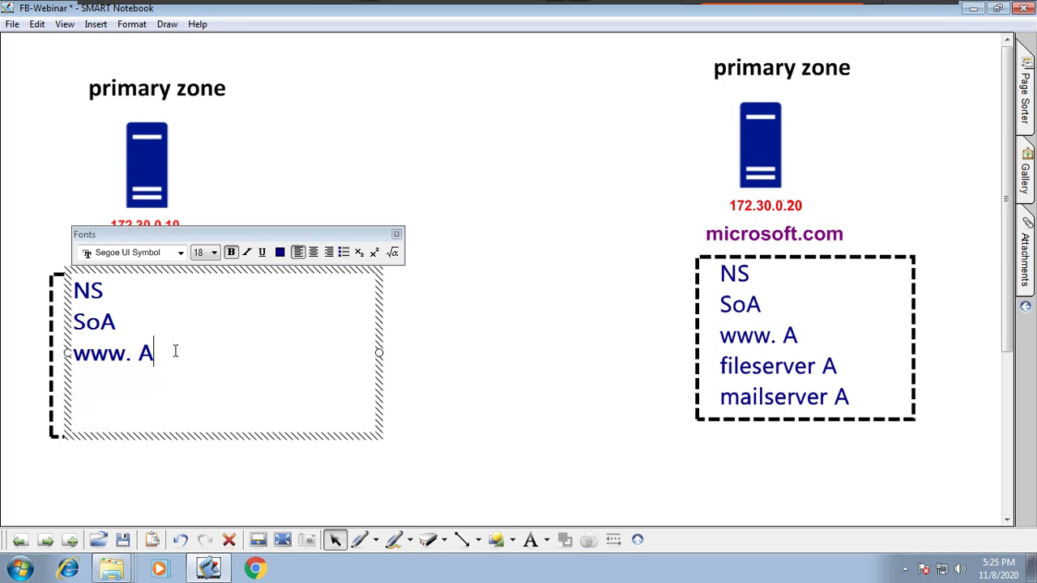
text(172.30.0.10)
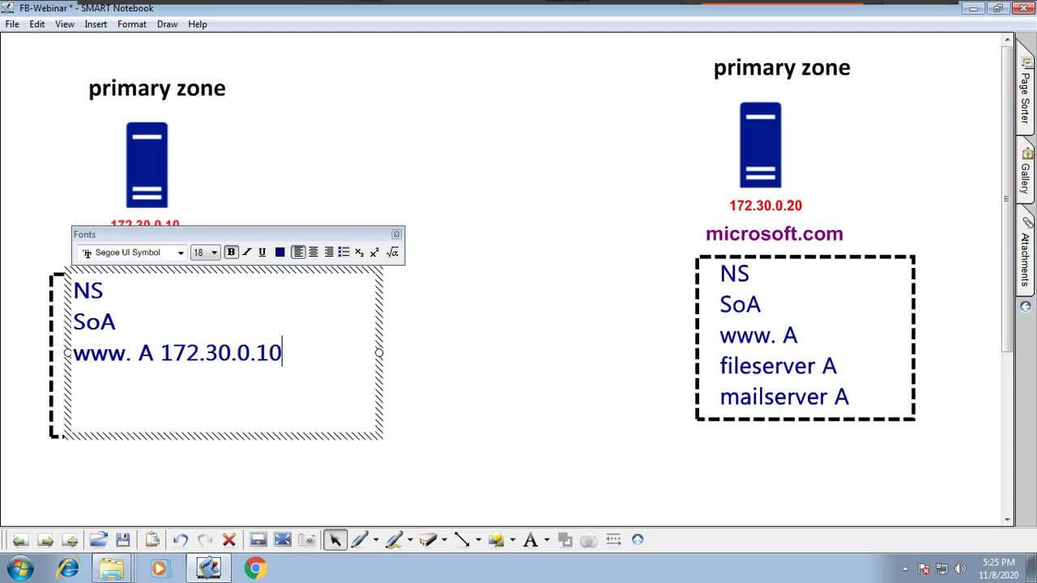
click(607, 389)
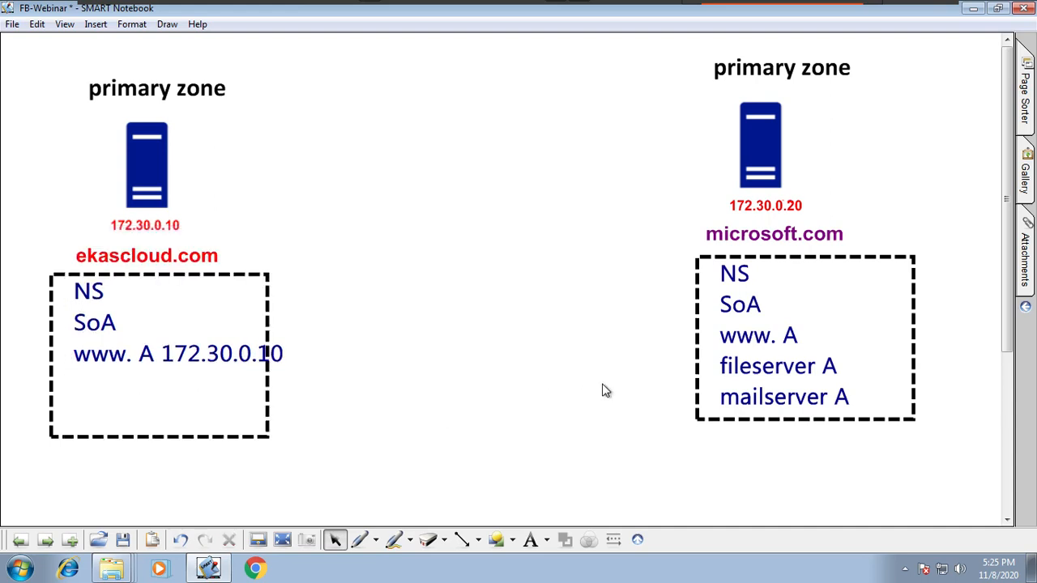
Step: Make the dashed box around the ekascloud.com records wider and shorter so it encloses the three lines
click(267, 432)
drag(278, 446, 337, 395)
click(507, 416)
double_click(815, 371)
drag(886, 412, 709, 371)
key(BackSpace)
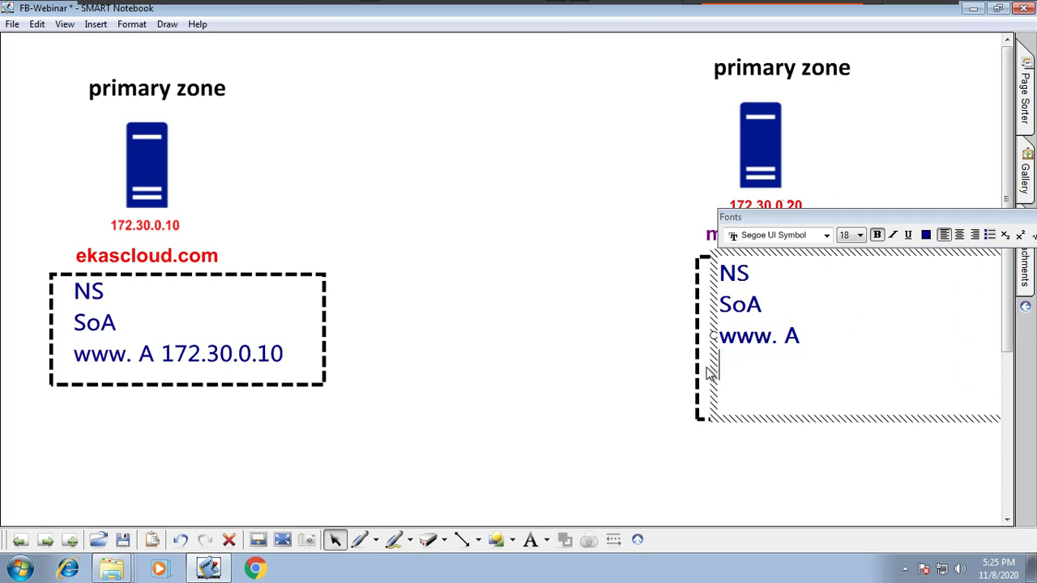
click(824, 338)
text(172)
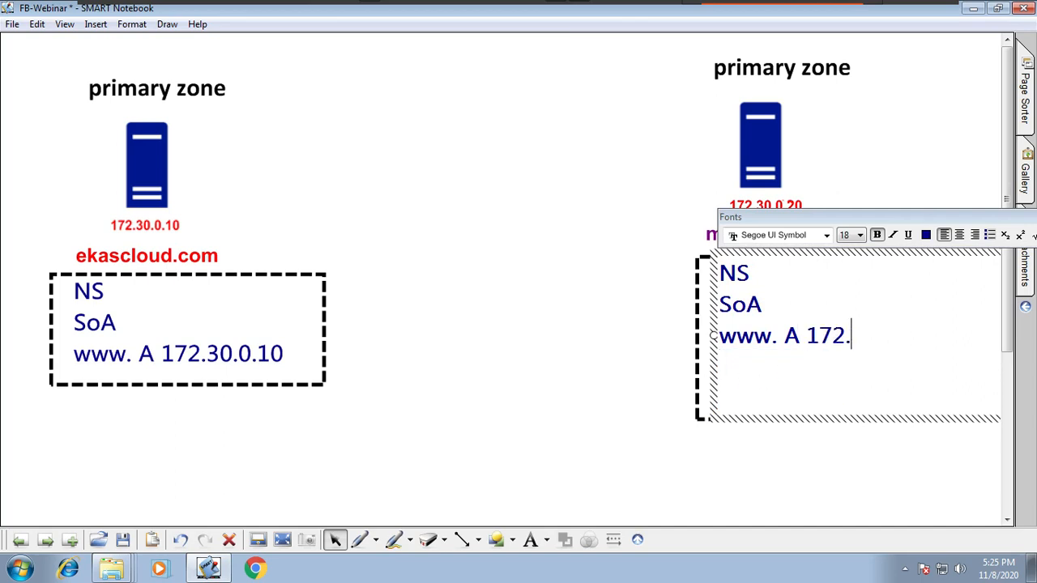
text(.30.0.20)
click(578, 368)
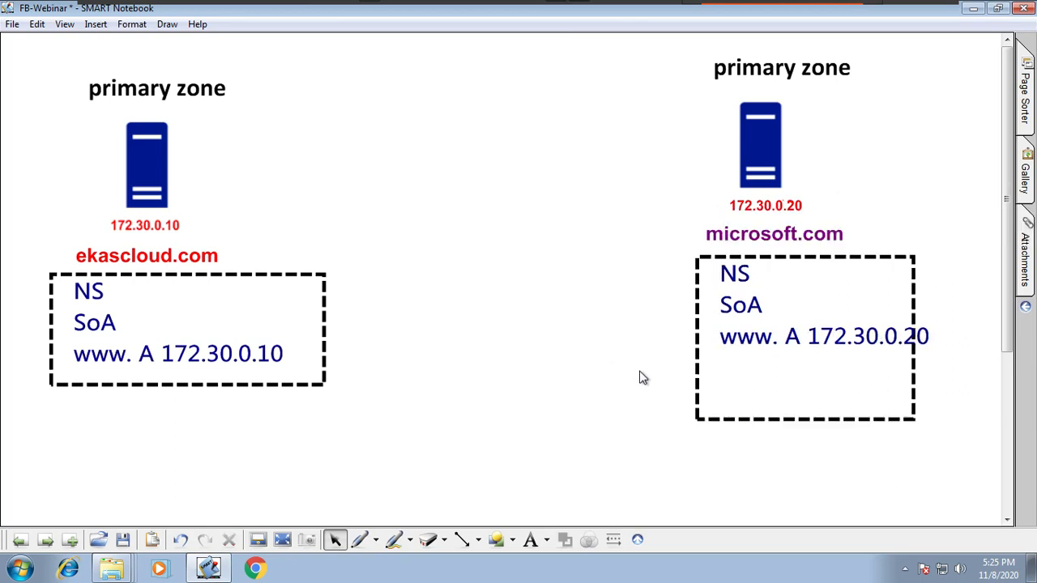
Step: Fit the microsoft.com records inside a wider, shorter dashed box, and nudge the ekascloud.com label down toward its own box
drag(894, 341, 878, 349)
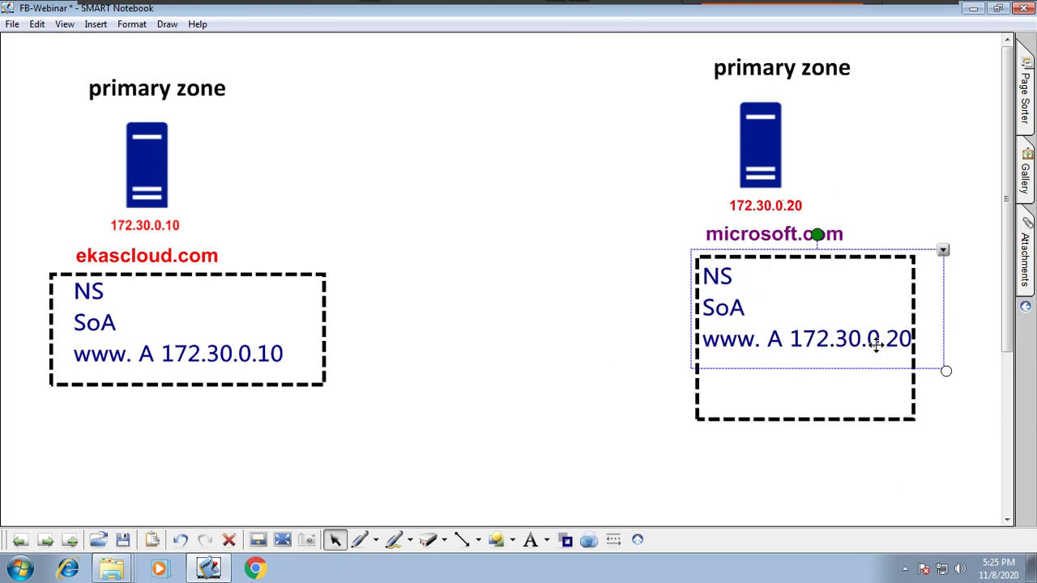
click(915, 421)
drag(916, 422, 971, 374)
click(635, 521)
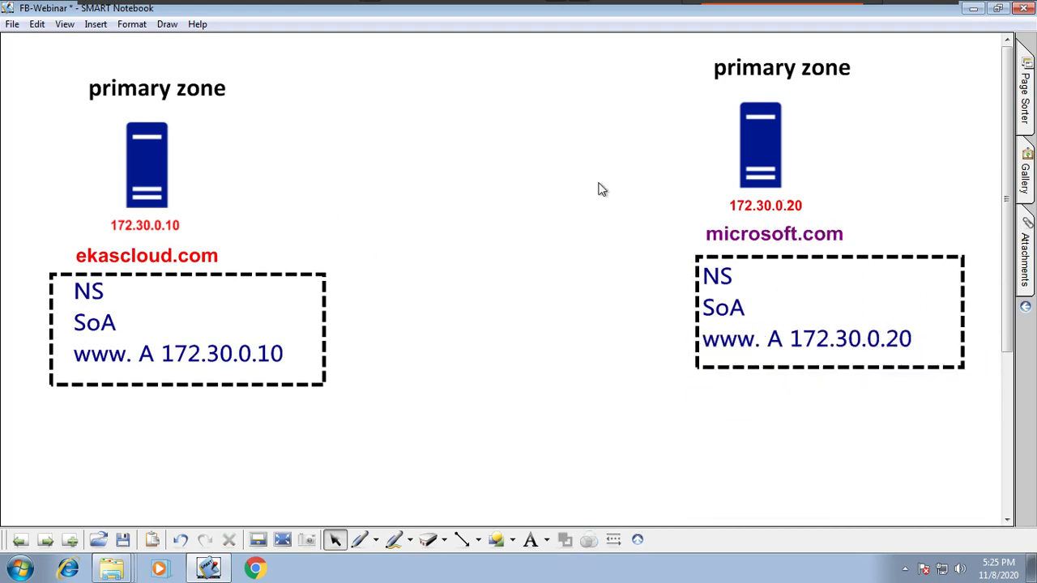
drag(214, 262, 232, 274)
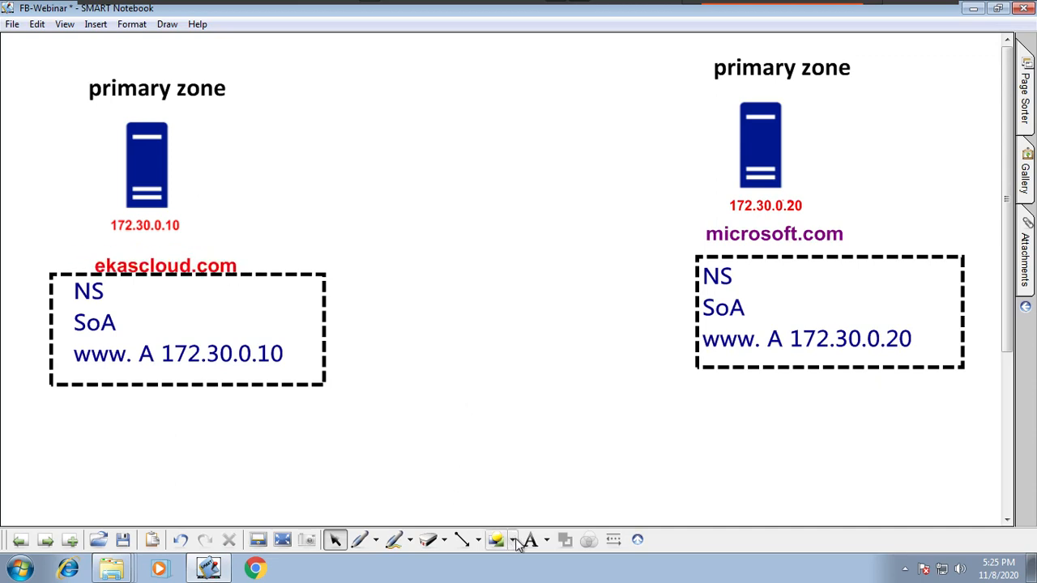
Step: Insert the desktop computer picture from the Common folder, shrink it to about half size and place it between the two record boxes
click(113, 569)
right_click(114, 569)
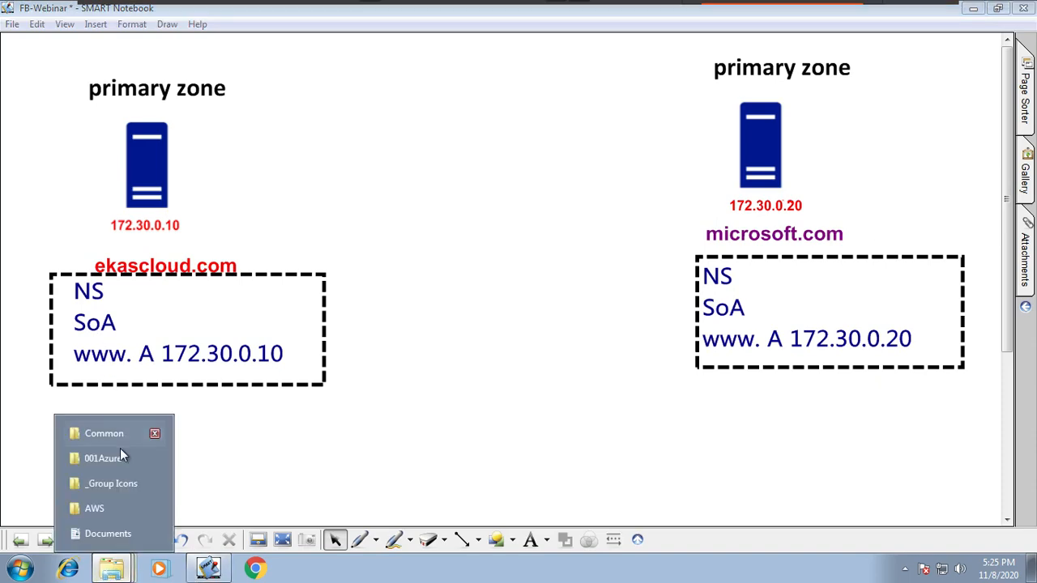
click(118, 438)
drag(490, 162, 818, 121)
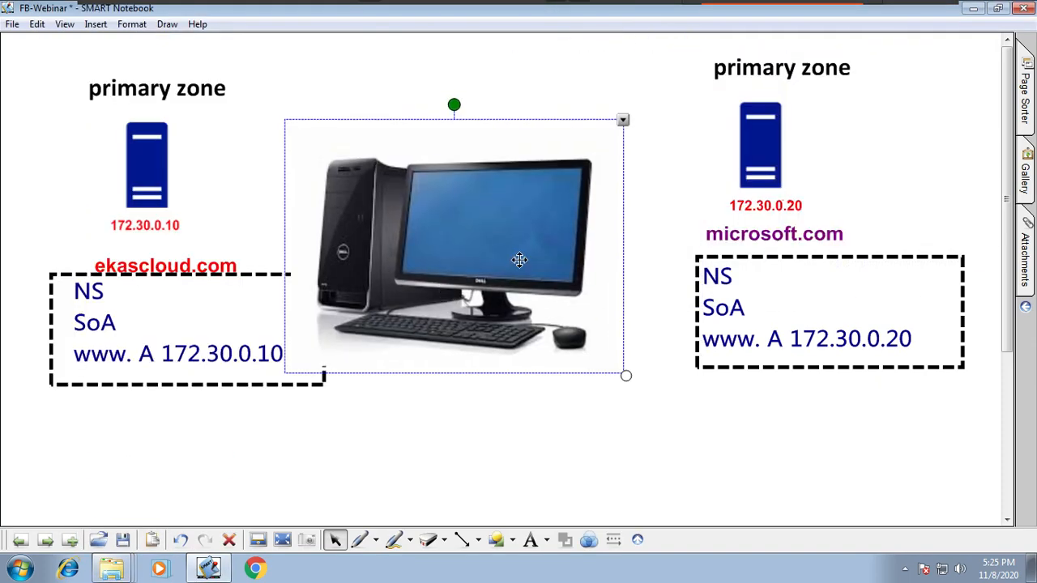
drag(625, 375, 483, 252)
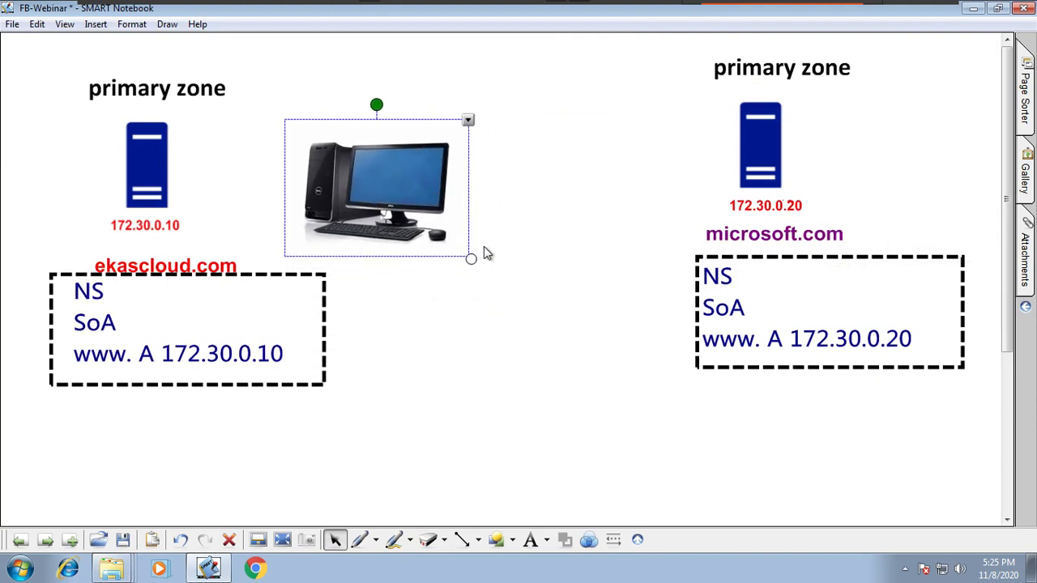
drag(390, 183, 513, 305)
click(521, 476)
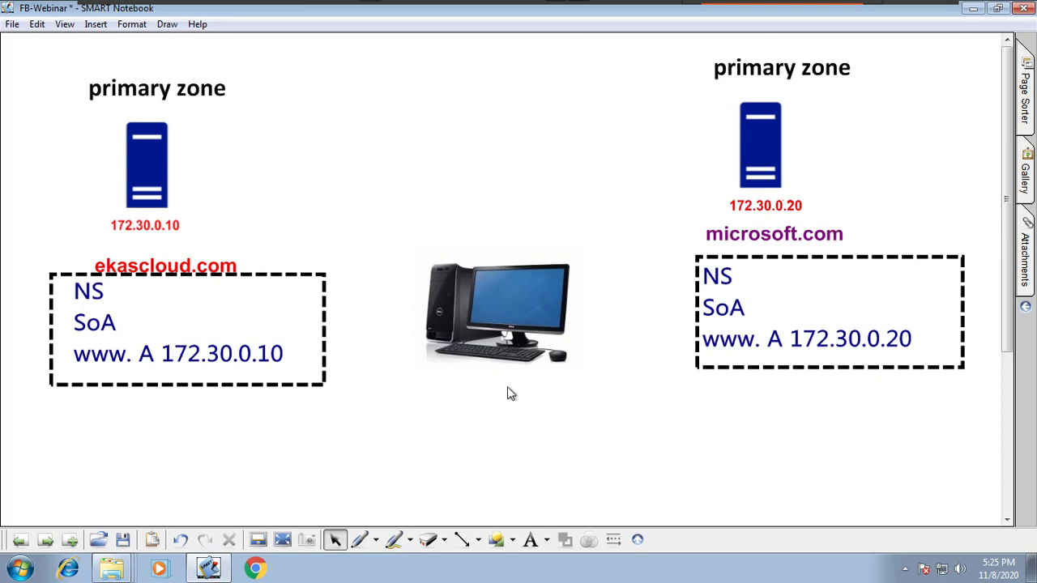
drag(502, 348, 526, 369)
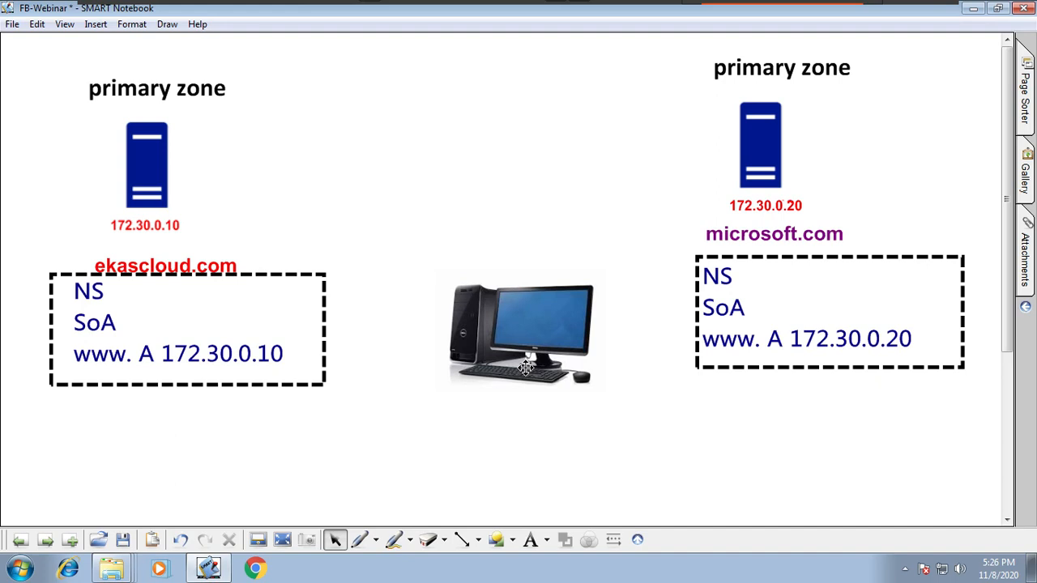
drag(590, 378, 581, 353)
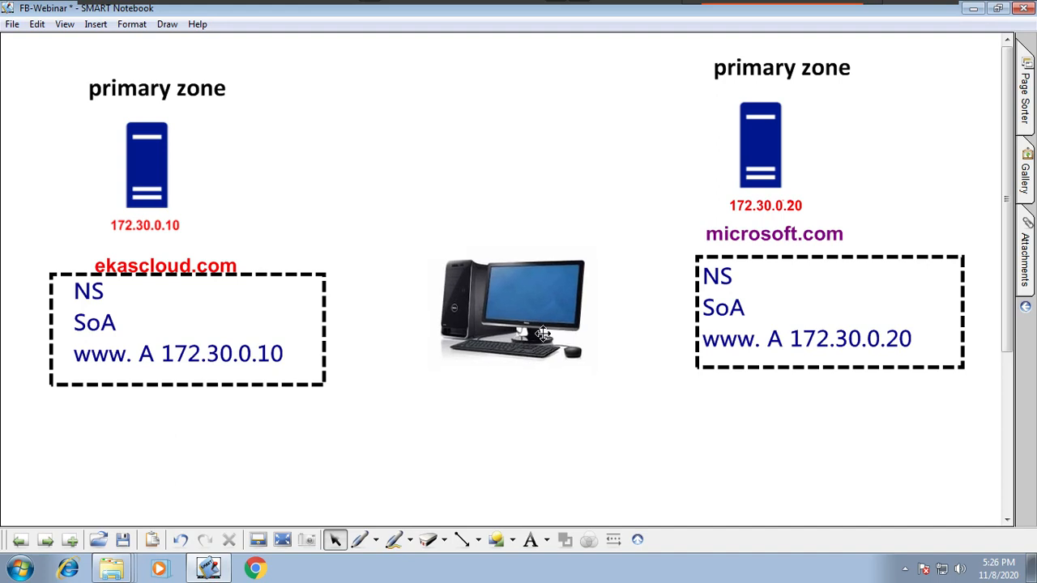
Step: Add the dark blue text "p DNS: 172.30.0.10" just below the desktop computer picture
click(547, 540)
click(577, 344)
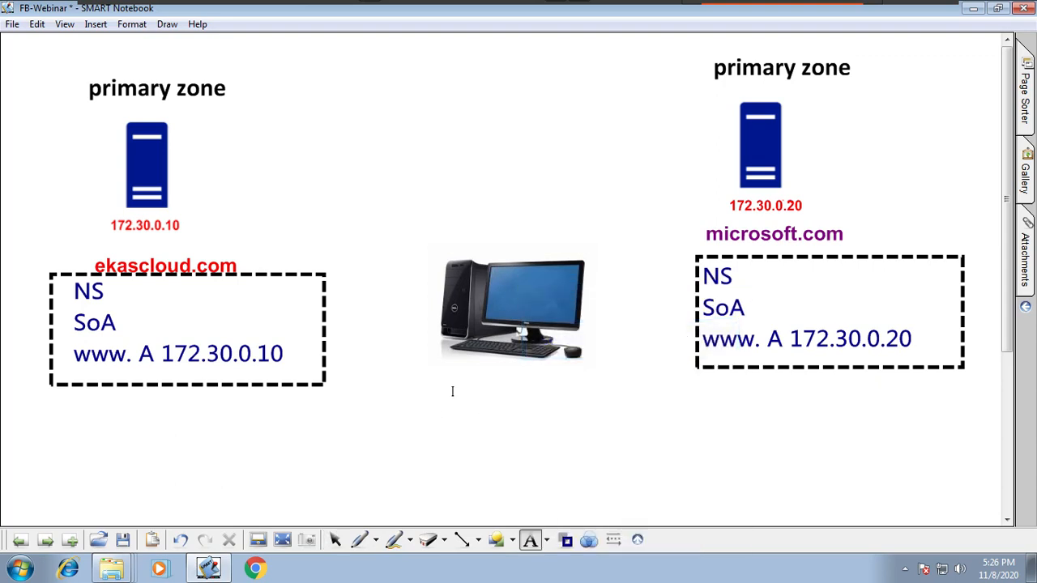
click(464, 387)
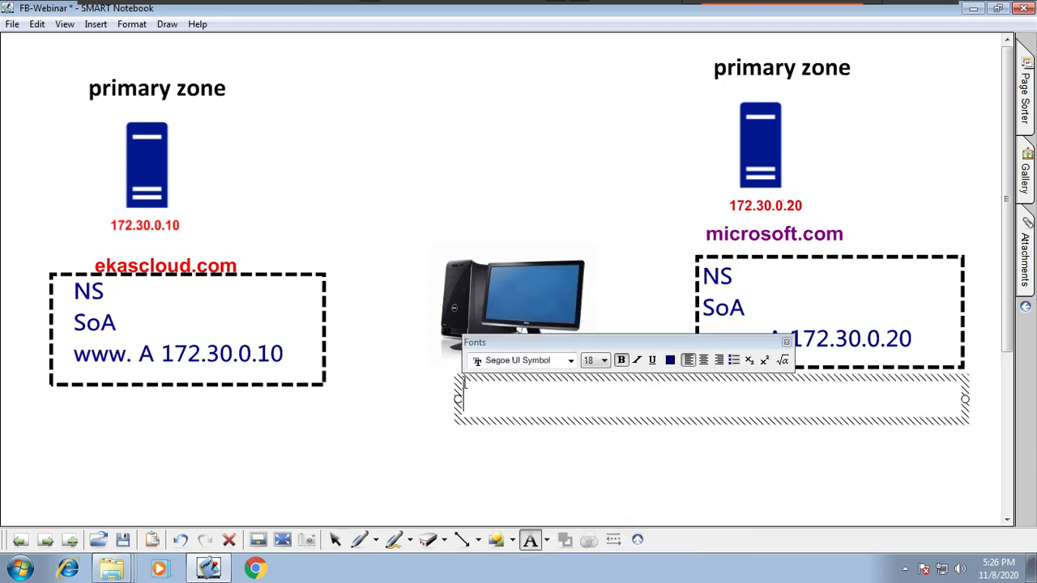
text(p DNS)
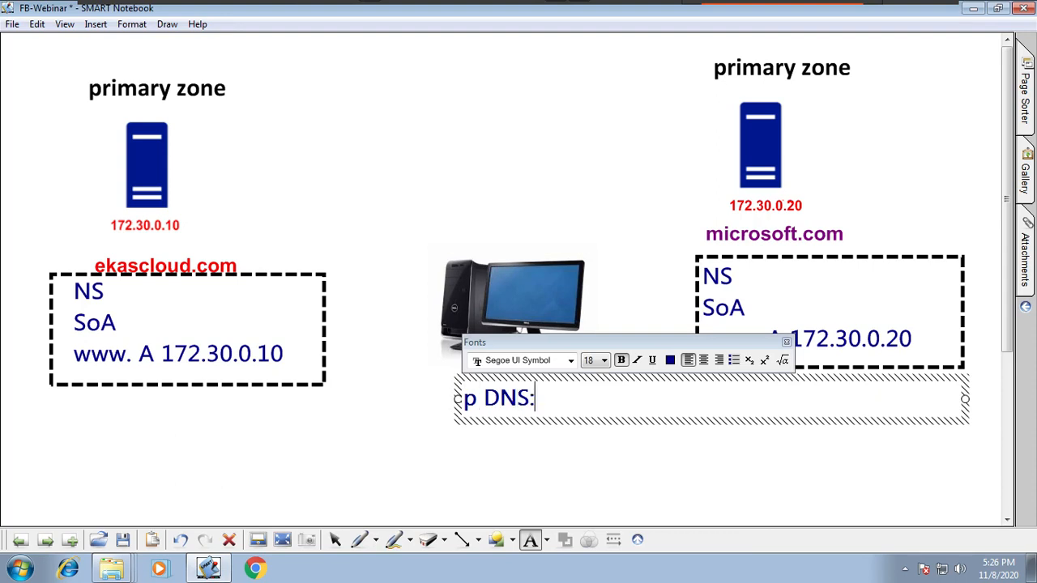
text(: 172.30.0.1)
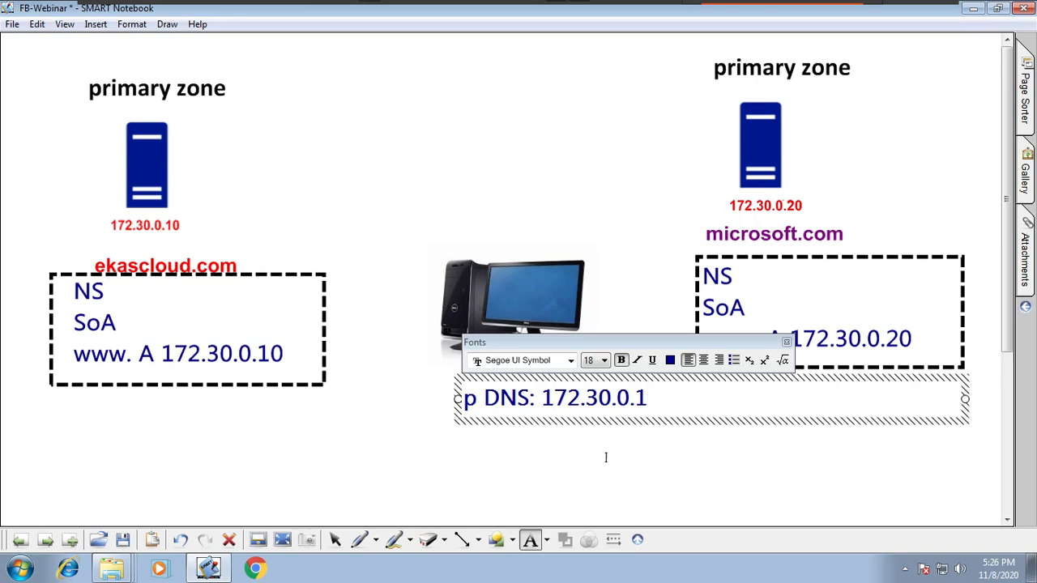
key(BackSpace)
text(30)
key(BackSpace)
key(BackSpace)
text(10)
key(Left)
key(Left)
key(Left)
key(Left)
key(Left)
key(Left)
key(Left)
key(Left)
key(Left)
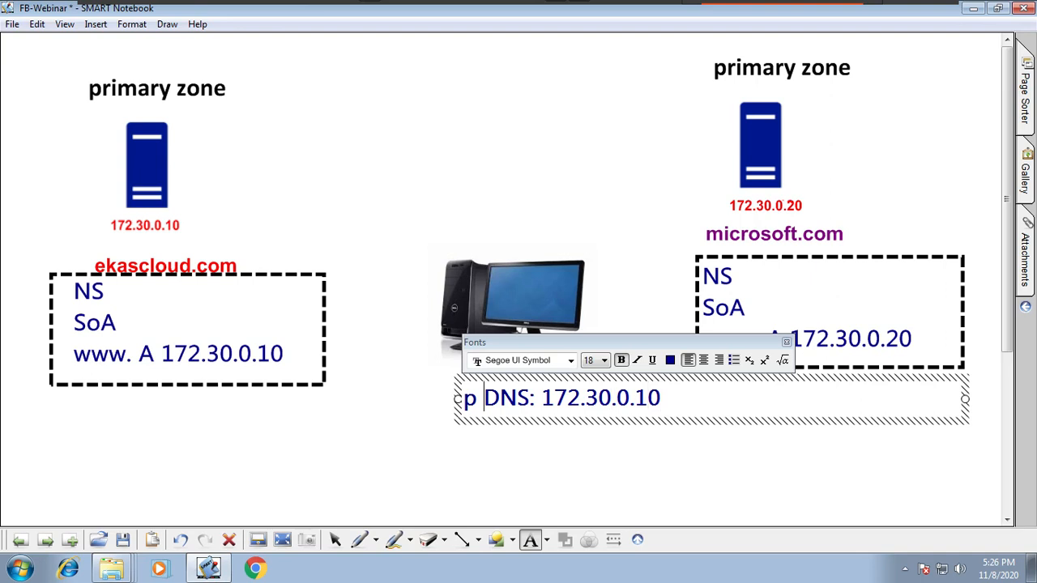
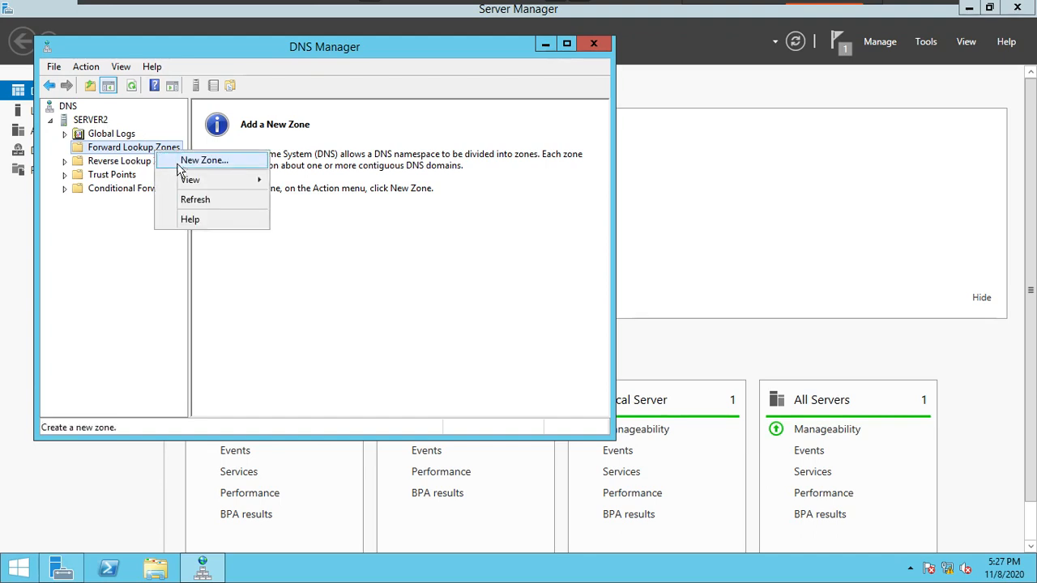
Step: Create a new primary forward lookup zone named microsoft.com on SERVER2, keeping the default zone file and dynamic update settings
click(185, 158)
click(339, 328)
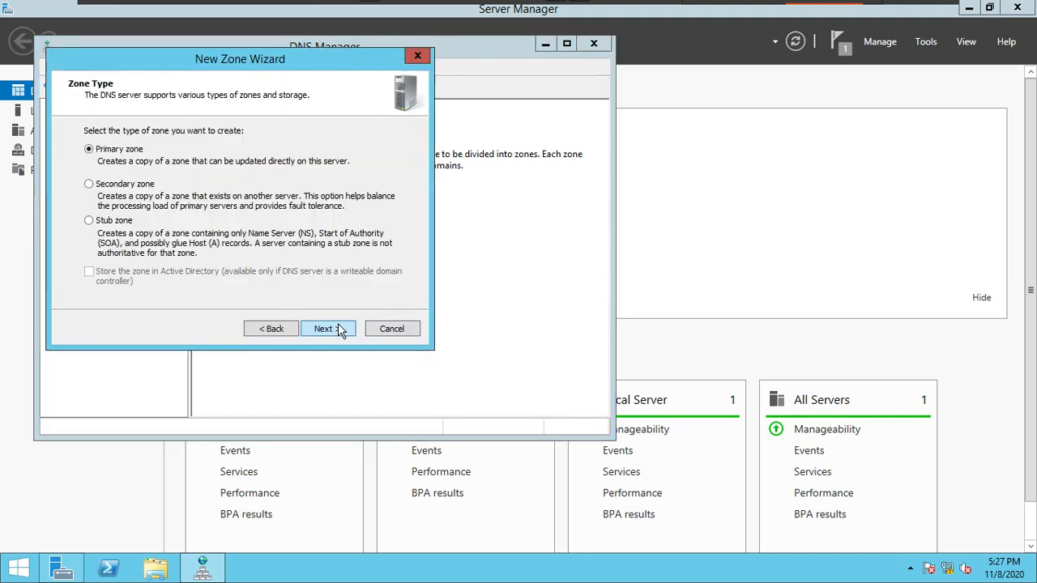
click(340, 328)
text(mi)
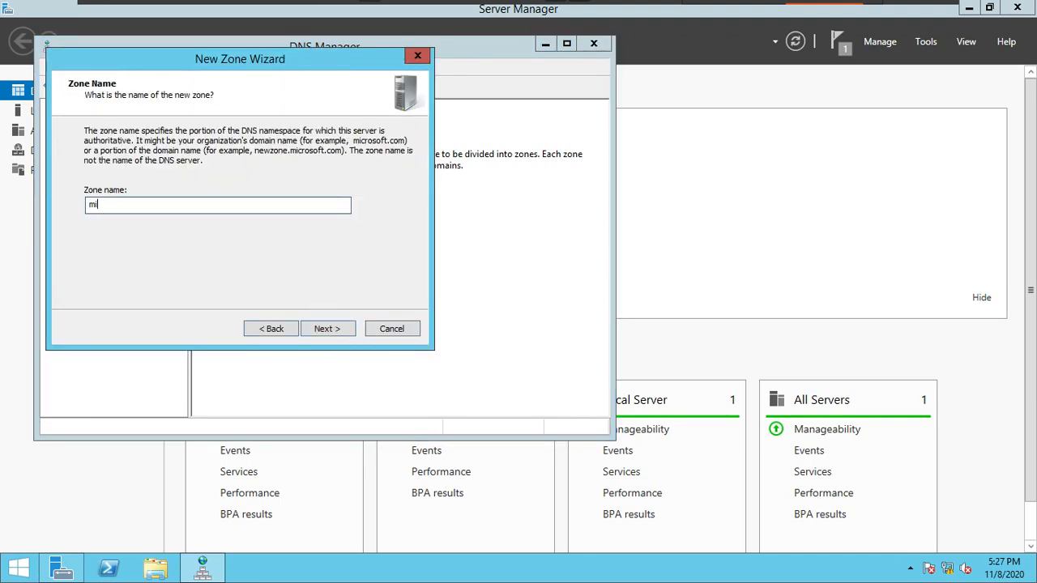
text(crosoft.com)
click(344, 329)
click(345, 329)
click(344, 330)
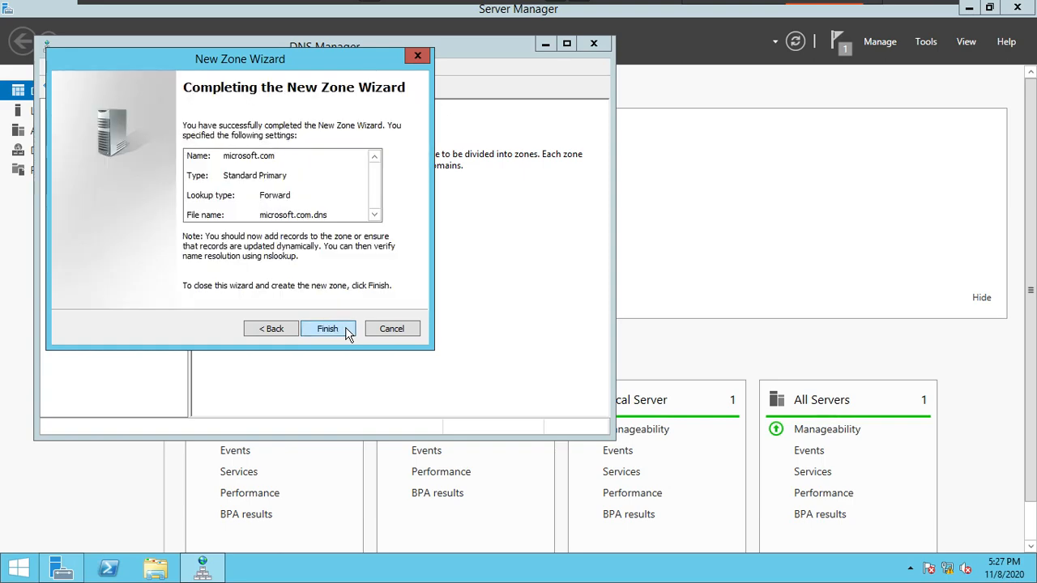
click(327, 329)
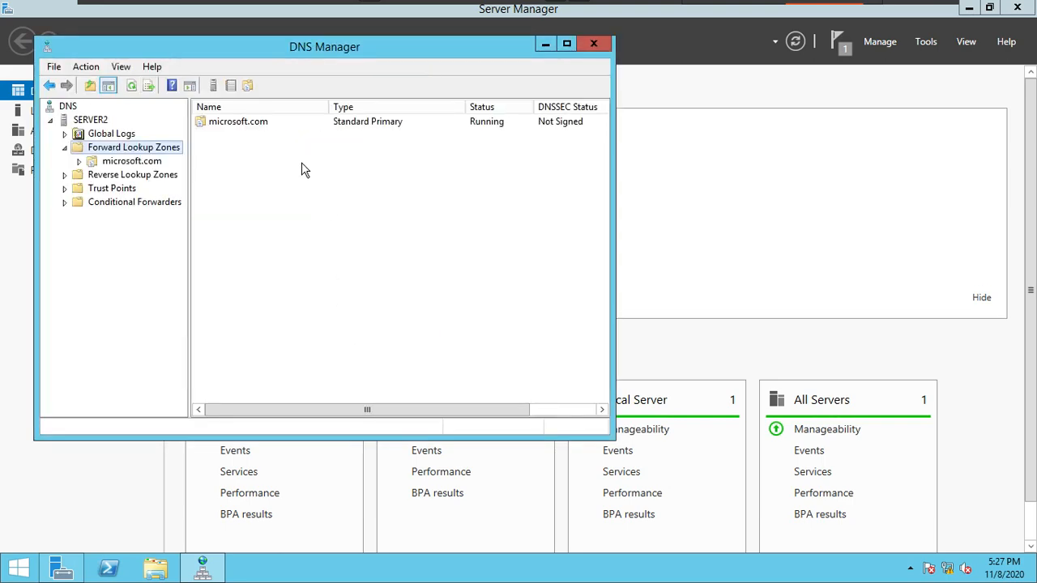
Step: Add a host (A) record named www with IP address 172.30.0.20 to the microsoft.com zone
double_click(278, 123)
right_click(299, 250)
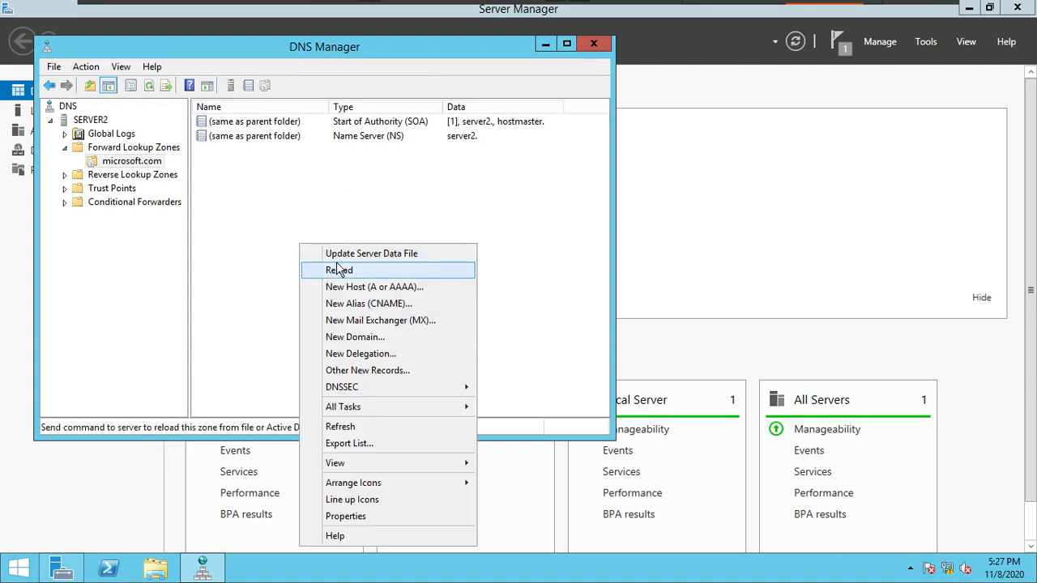
click(362, 292)
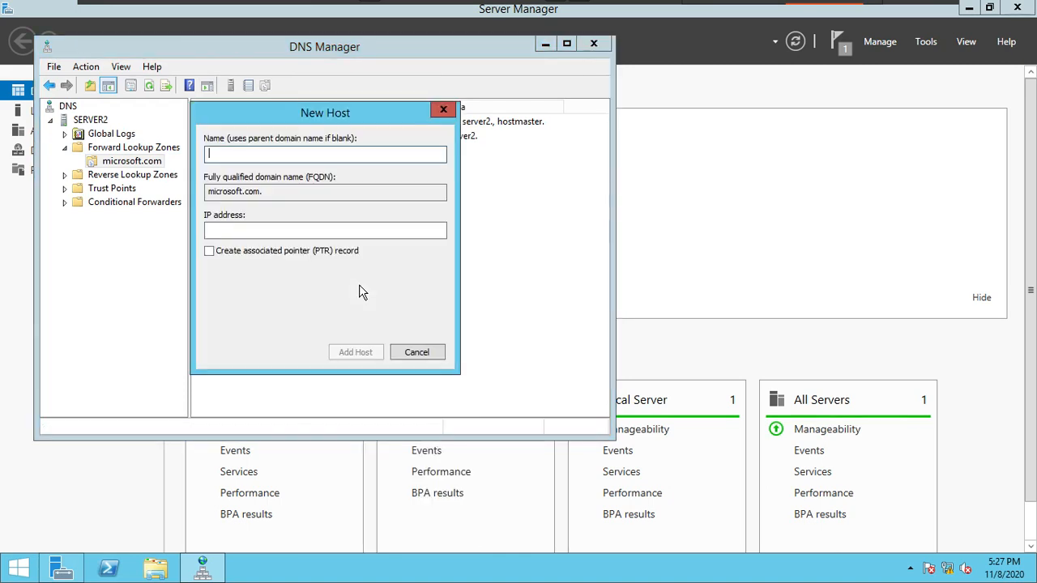
text(www)
key(Tab)
key(Tab)
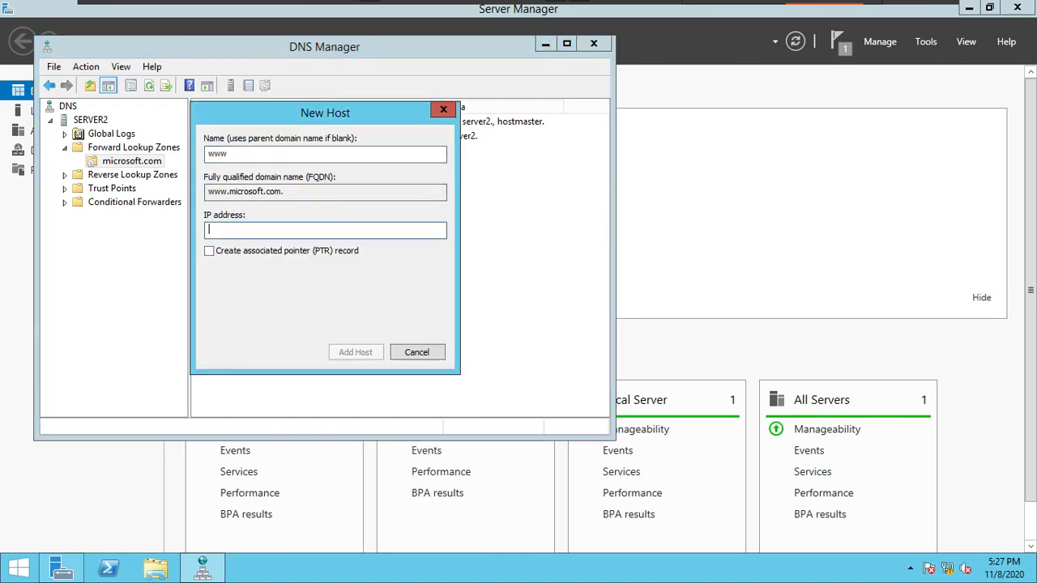
text(172.30.0.20)
click(356, 352)
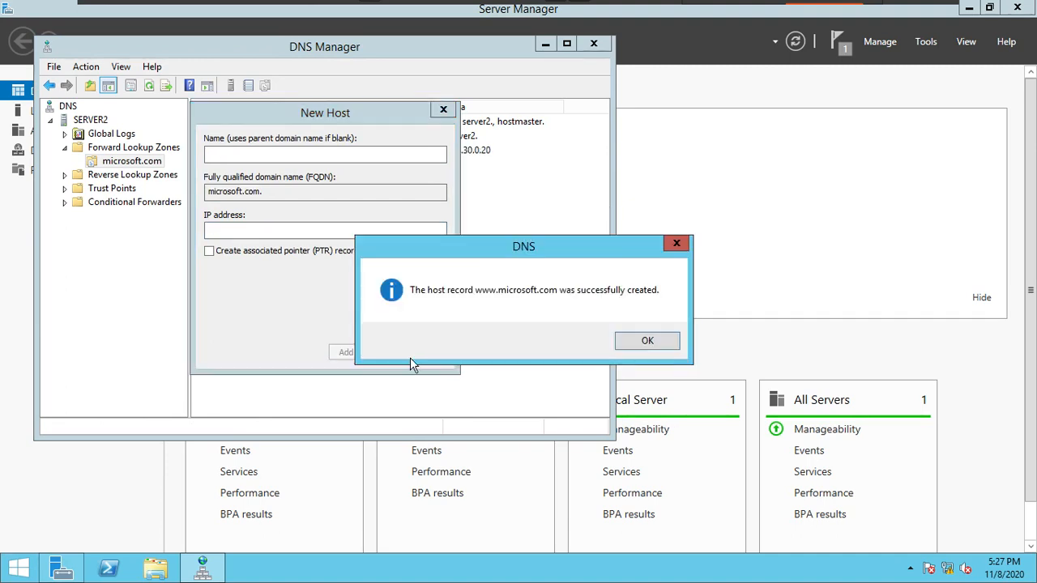
click(669, 343)
click(437, 354)
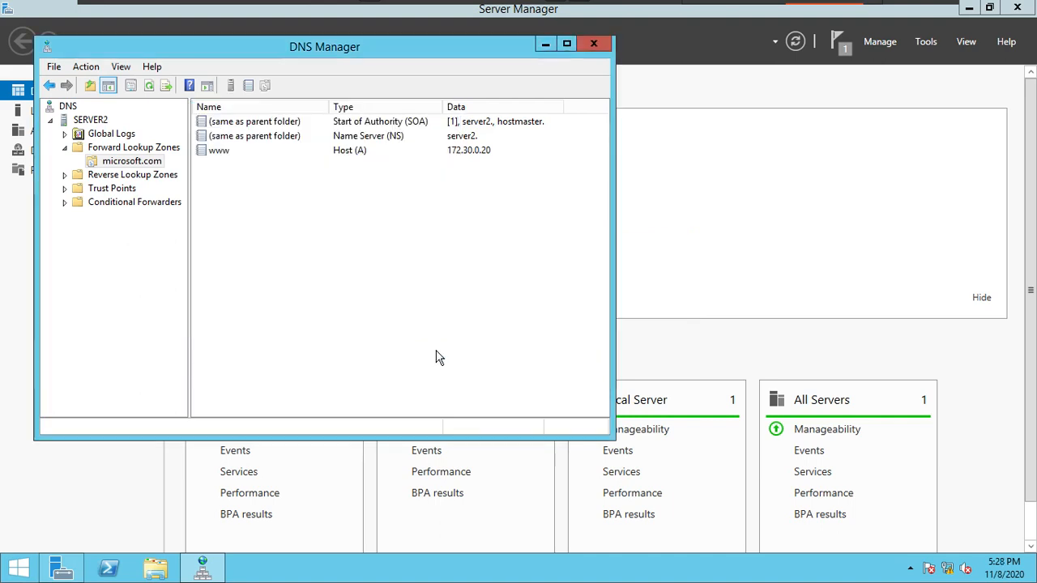
Step: Switch to the C1 virtual machine and delete the existing ekascloud.com forward lookup zone from SERVER1
mouse_move(773, 9)
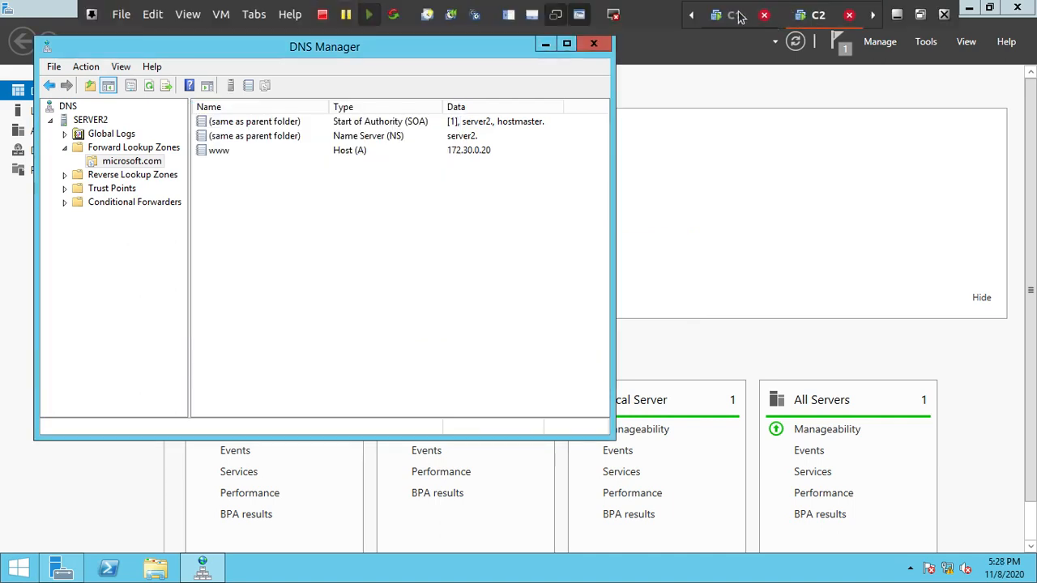
click(733, 15)
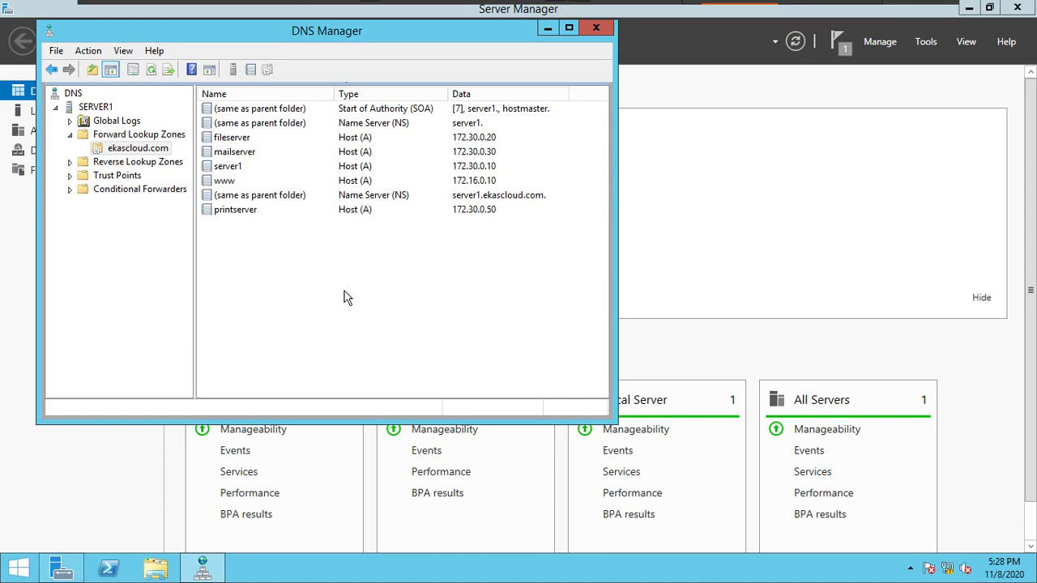
drag(344, 290, 254, 142)
right_click(148, 149)
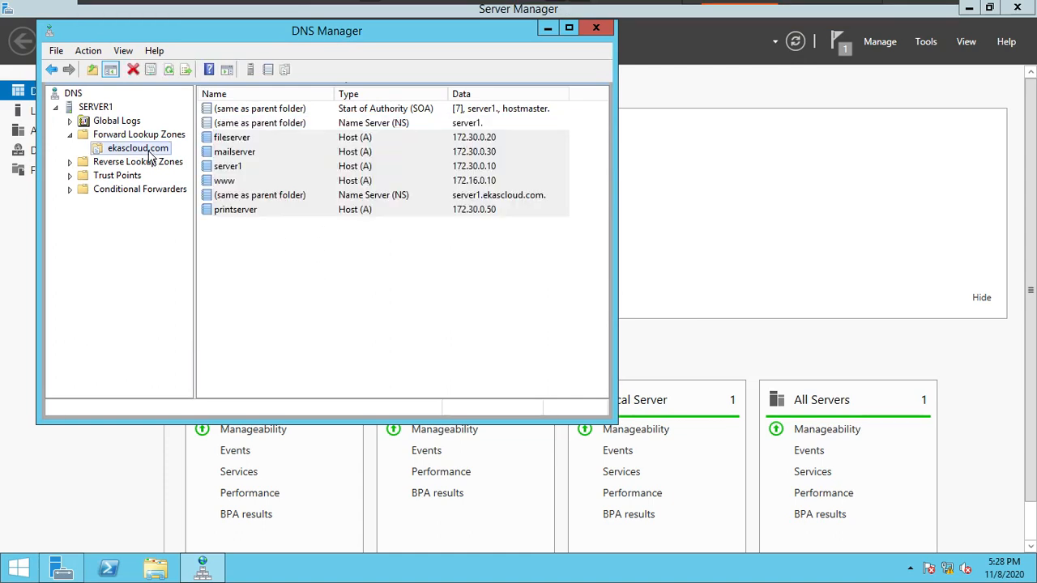
click(243, 355)
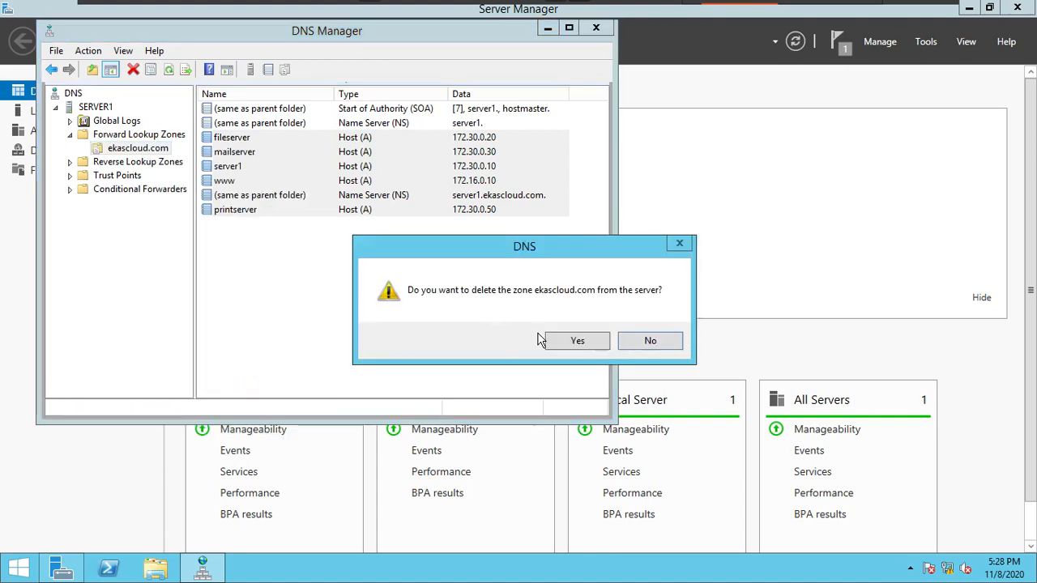
click(589, 343)
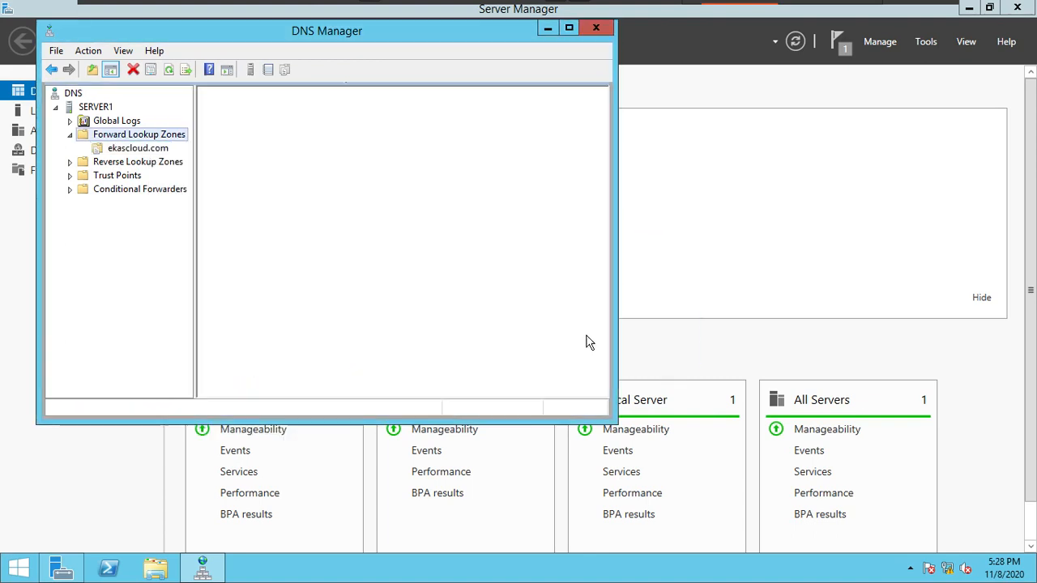
Step: Create a new primary forward lookup zone named ekascloud.com on SERVER1, keeping the default zone file and dynamic update settings
right_click(143, 138)
click(174, 151)
click(339, 316)
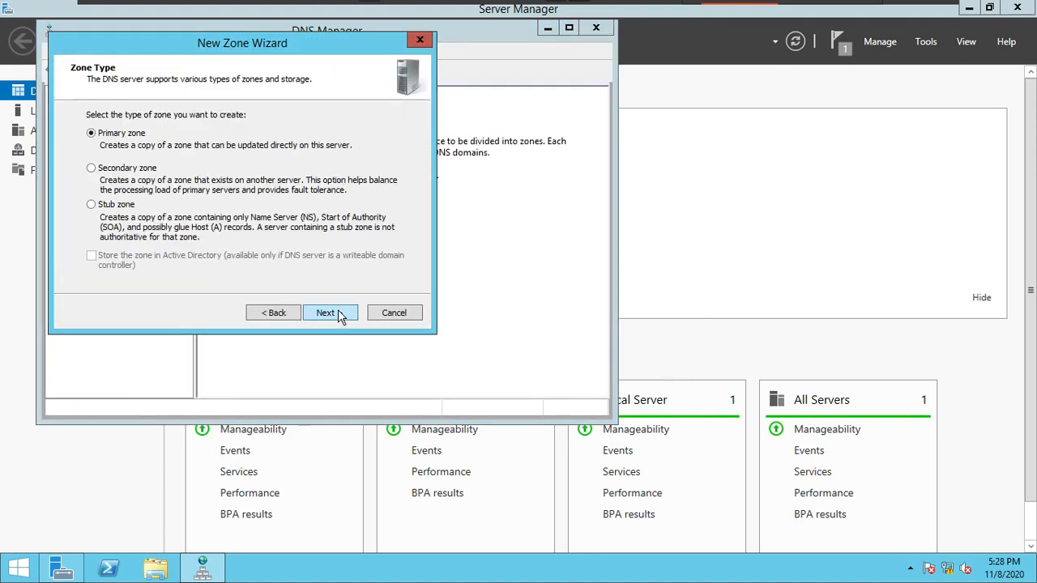
click(338, 315)
text(e)
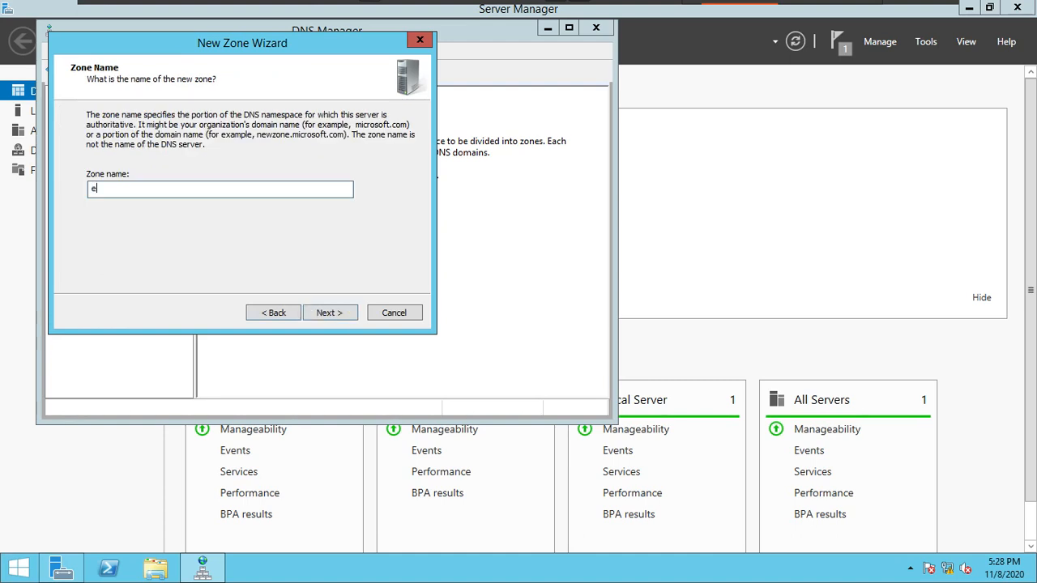
text(kascloud.com)
click(339, 315)
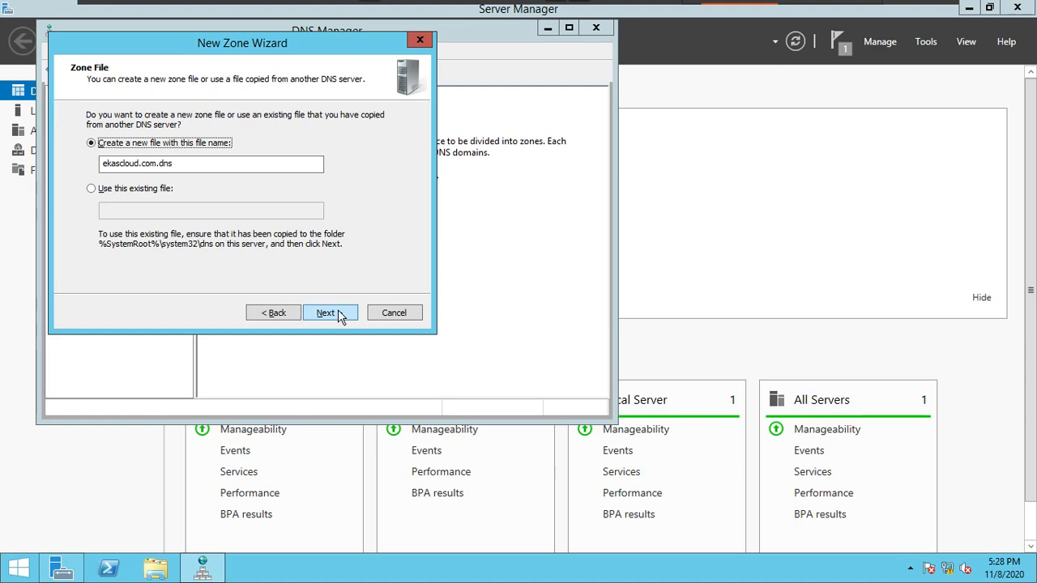
click(338, 315)
click(338, 315)
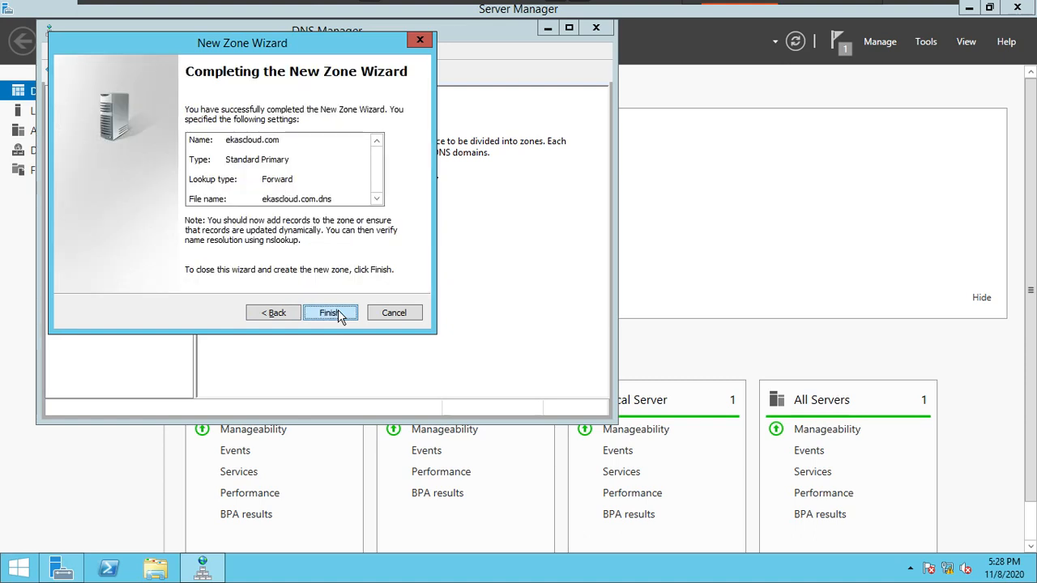
click(339, 315)
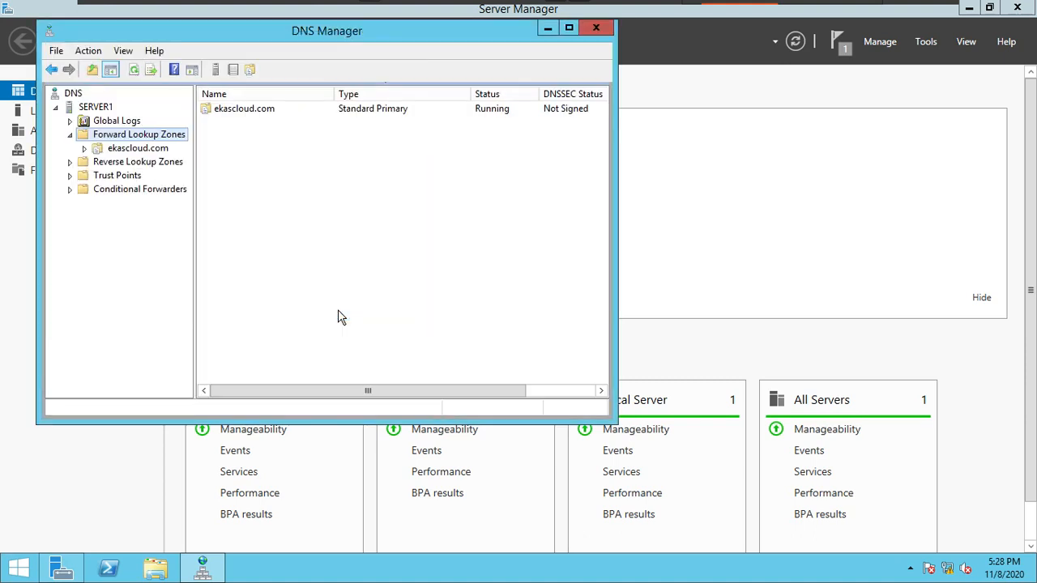
Step: Add a host (A) record named www with IP address 172.30.0.10 to the ekascloud.com zone
click(158, 148)
right_click(269, 244)
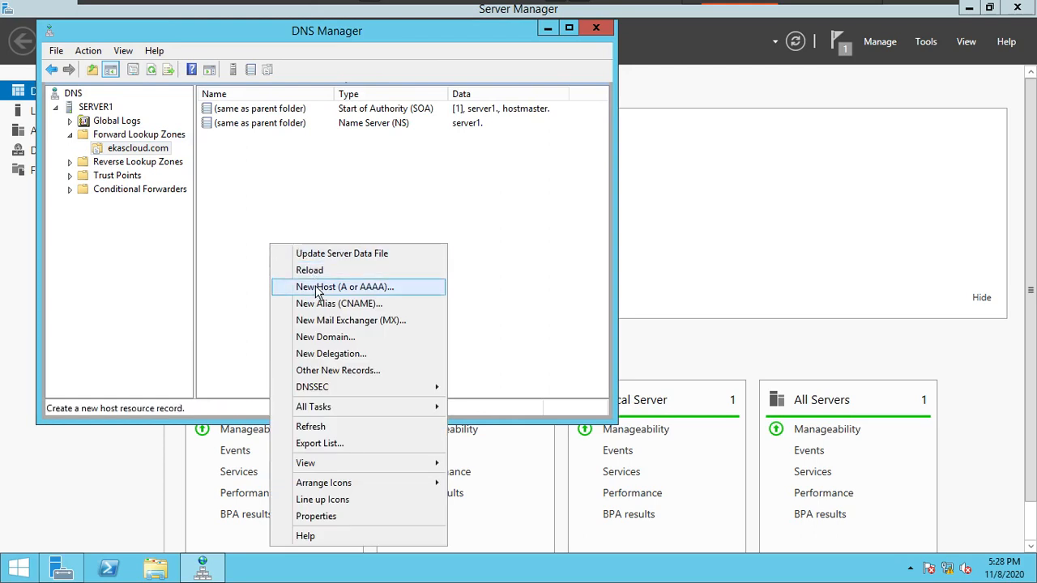
click(288, 287)
text(www)
click(305, 215)
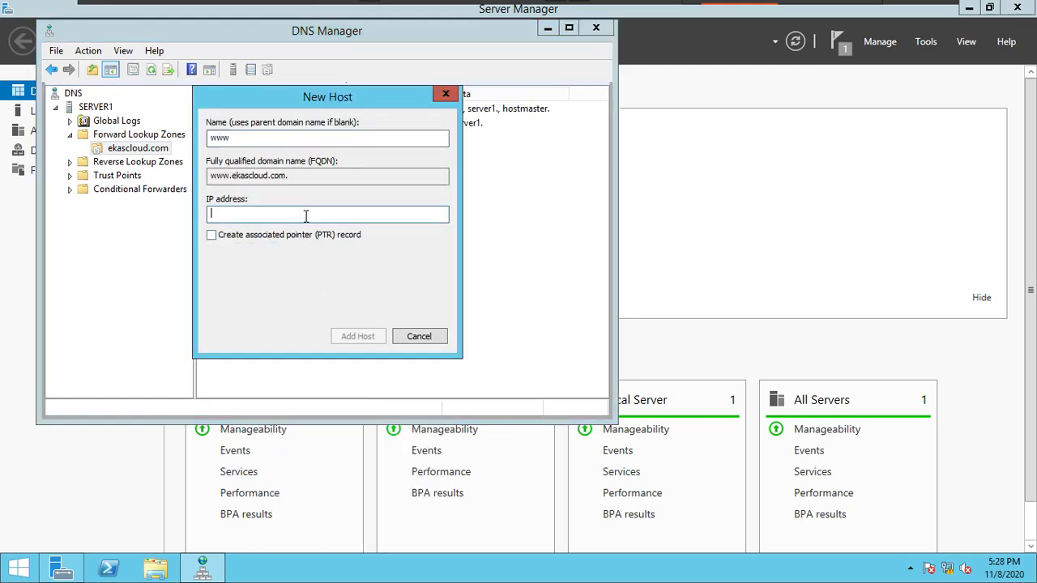
text(172.30.0.10)
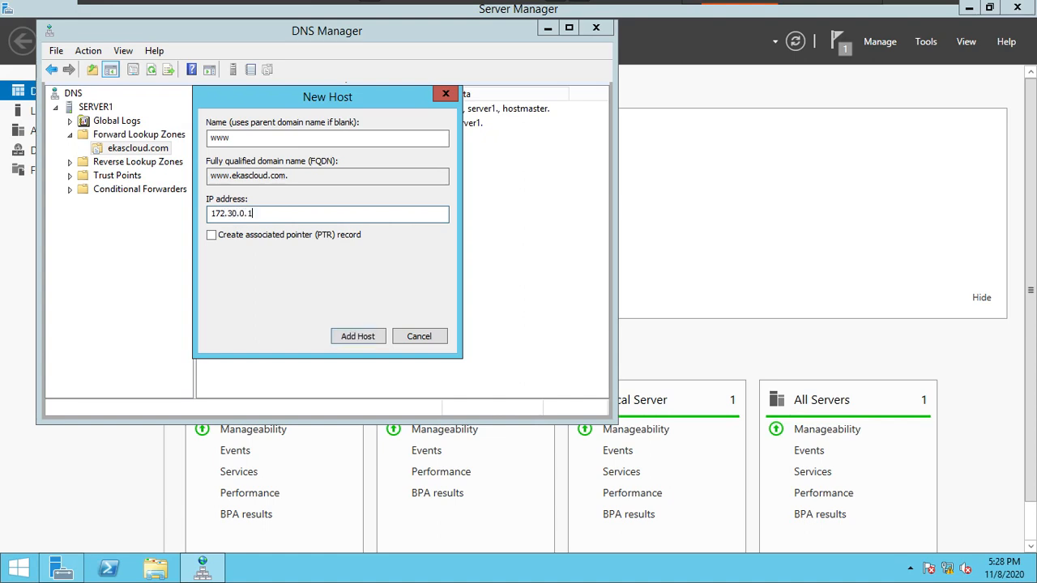
click(369, 332)
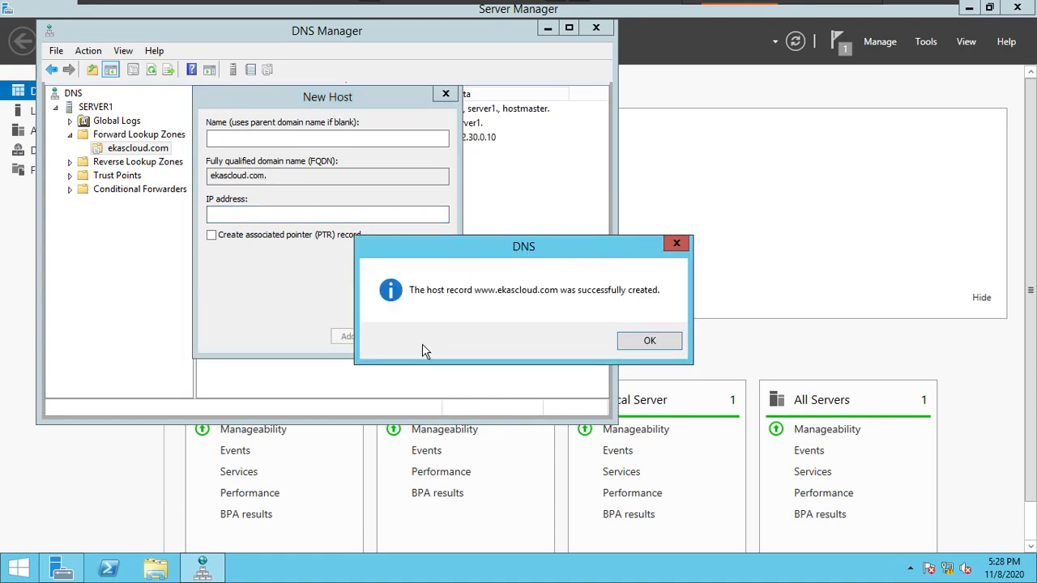
click(649, 341)
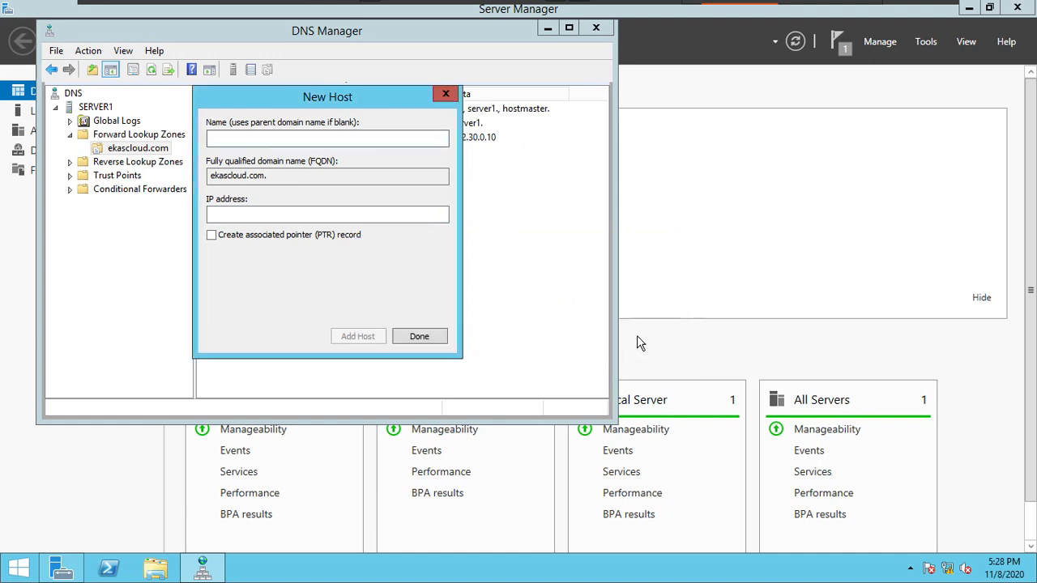
click(420, 336)
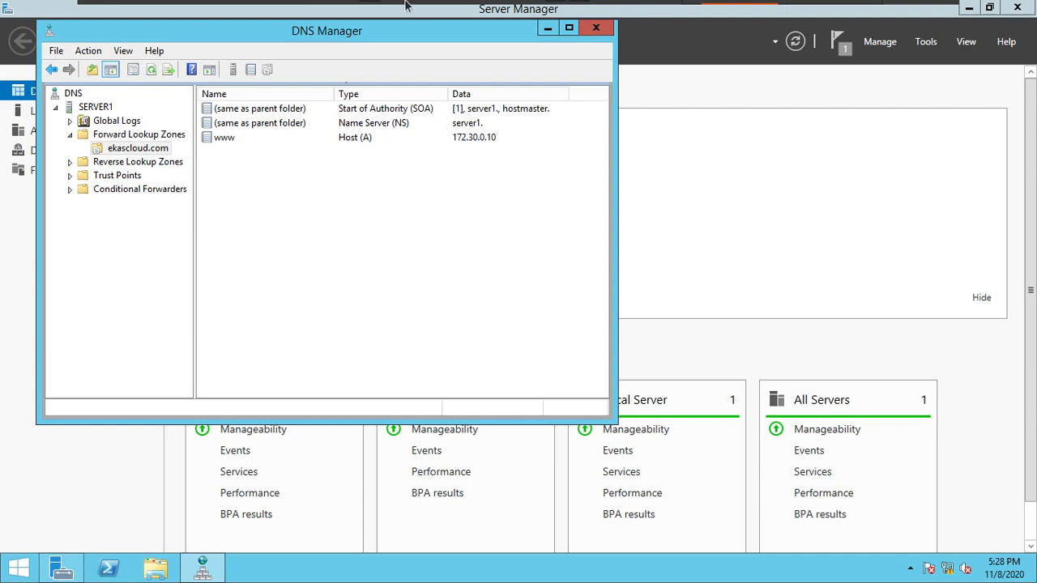
Step: Switch to the C3 virtual machine, log on as Administrator with the account password, and postpone Windows activation
mouse_move(405, 6)
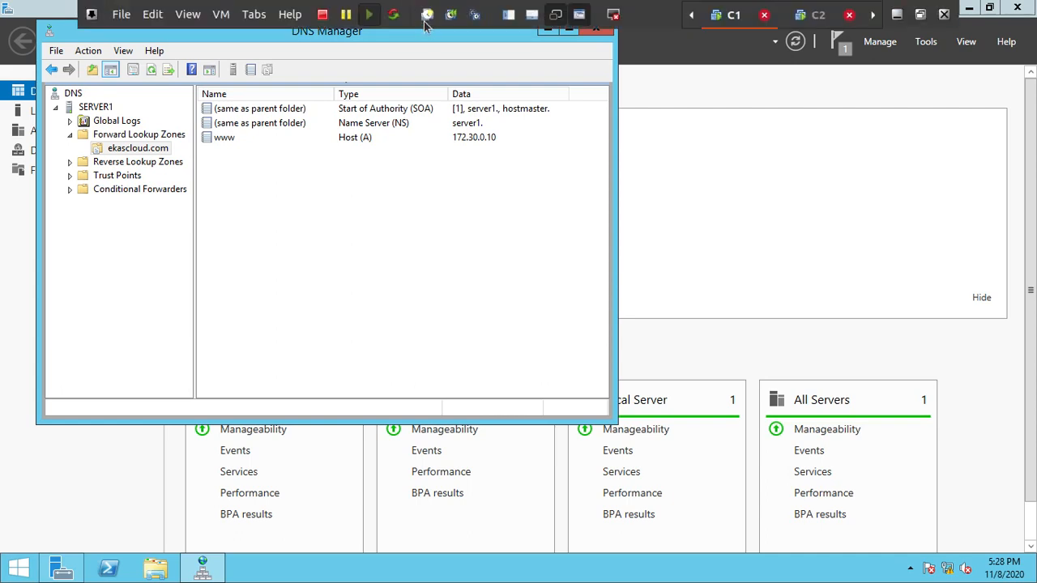
click(253, 14)
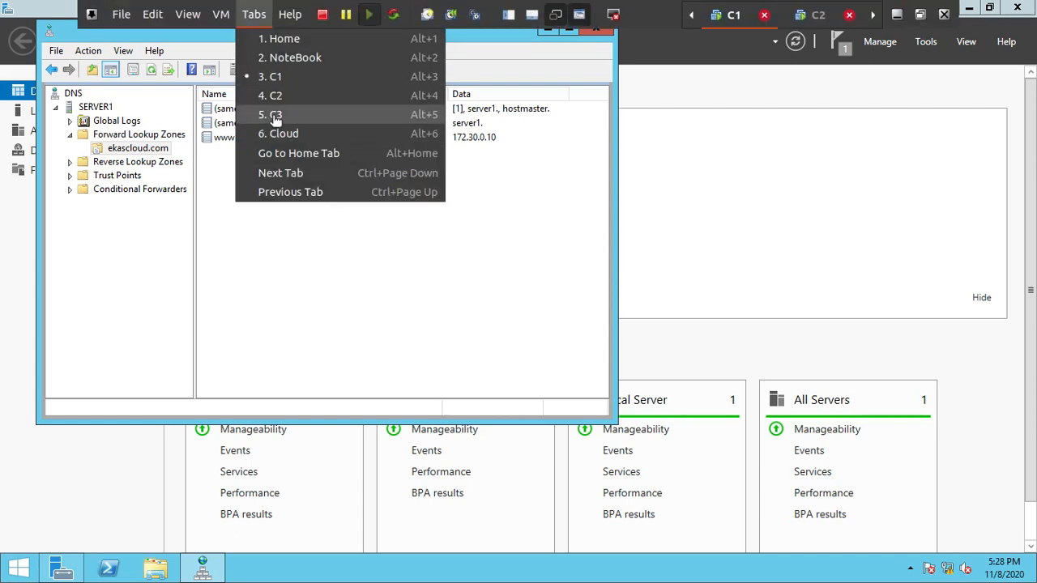
click(274, 115)
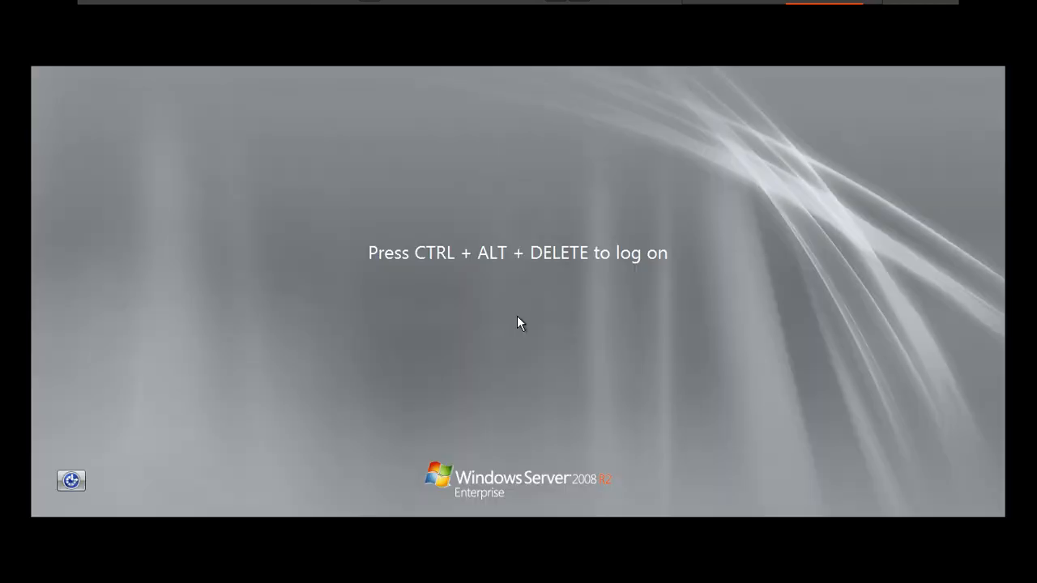
key(ctrl+alt+Delete)
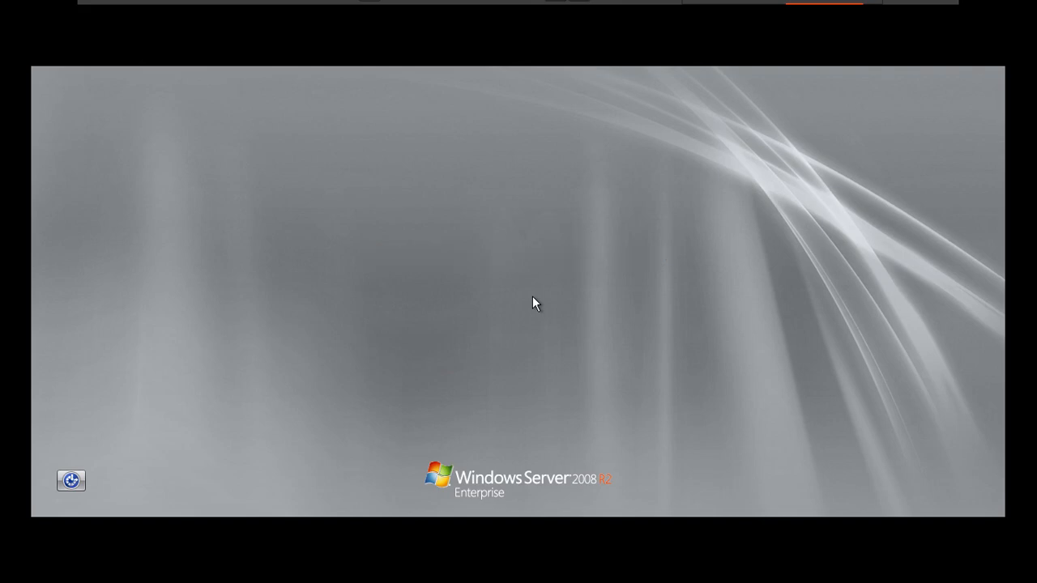
text(P@ssw0rd)
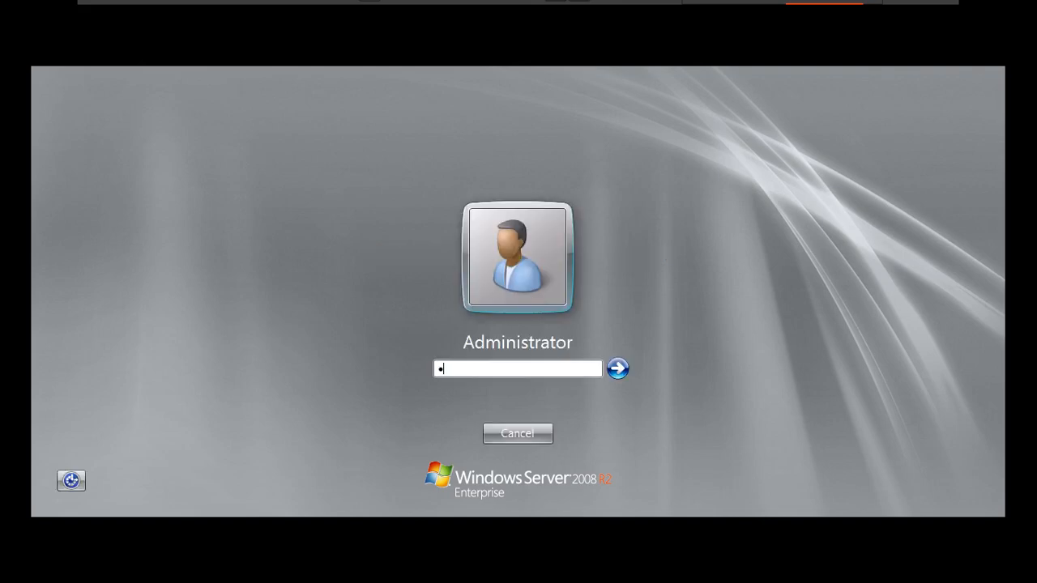
key(Return)
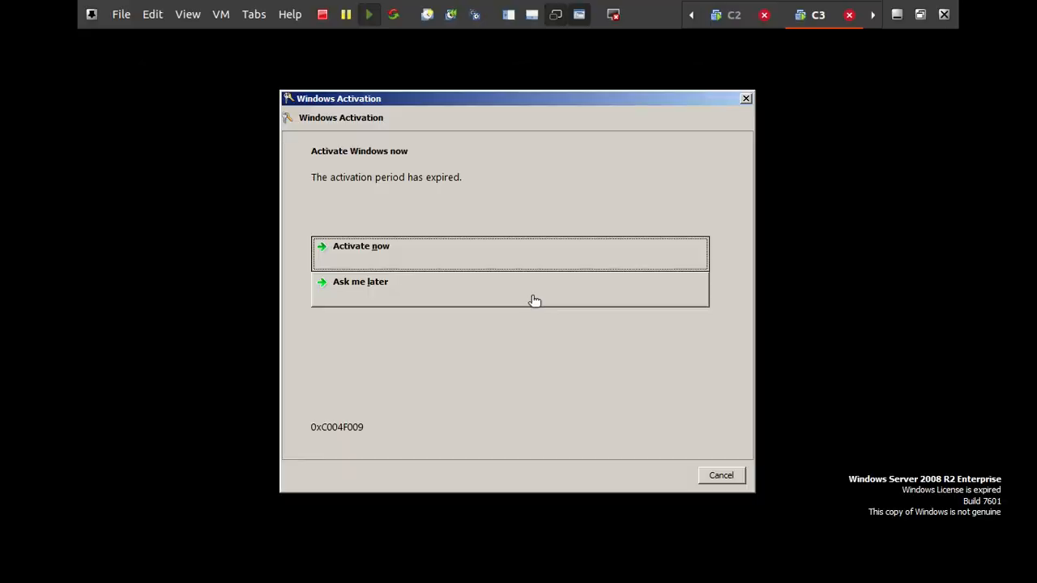
click(535, 301)
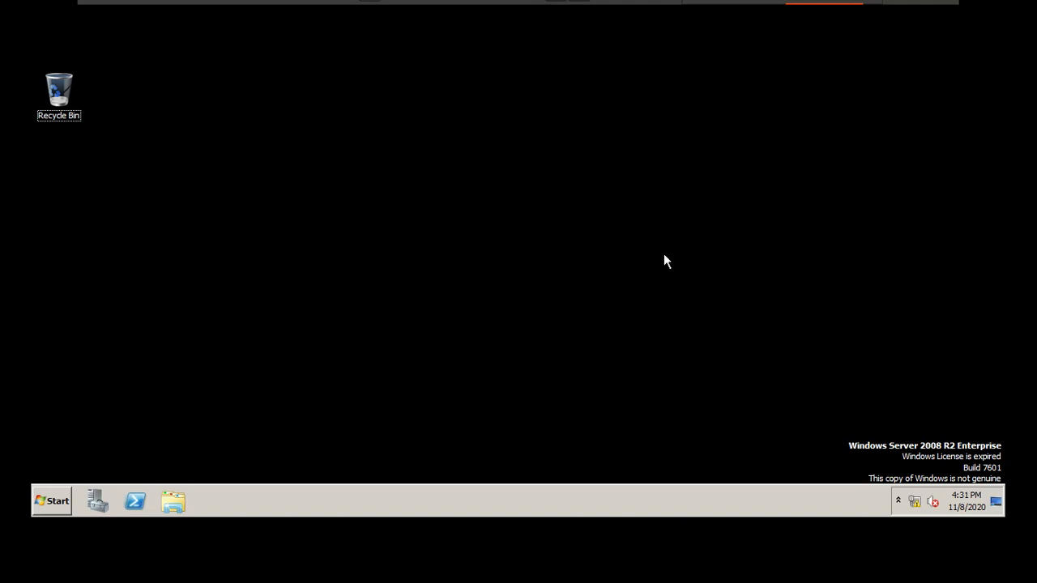
Step: Open a command prompt and change its colour scheme with the color f1 command
key(super+r)
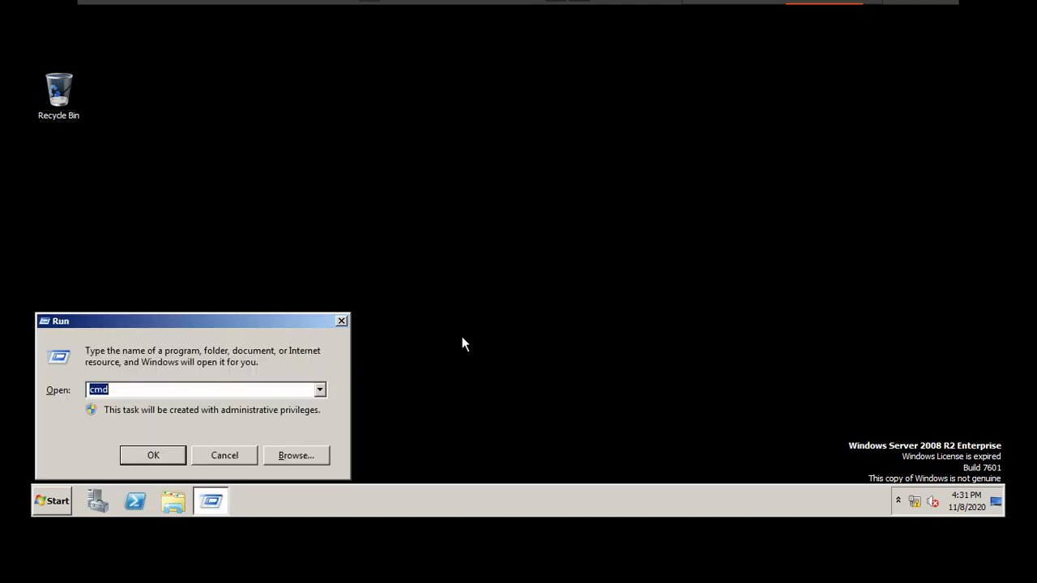
key(Return)
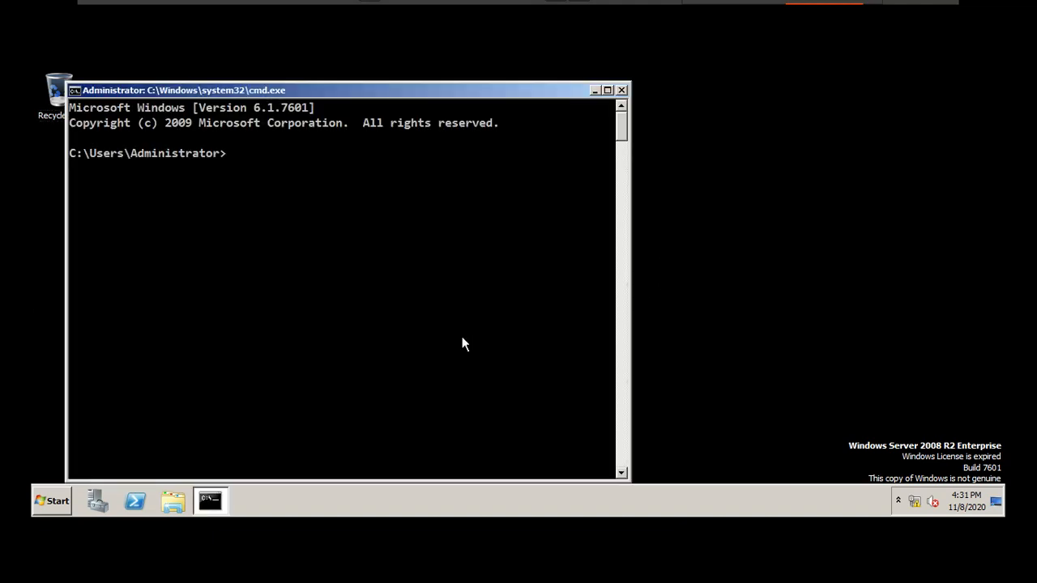
text(ipc)
key(BackSpace)
key(BackSpace)
key(BackSpace)
text(color f1)
key(Return)
Step: Display the client's IP configuration with ipconfig
text(p)
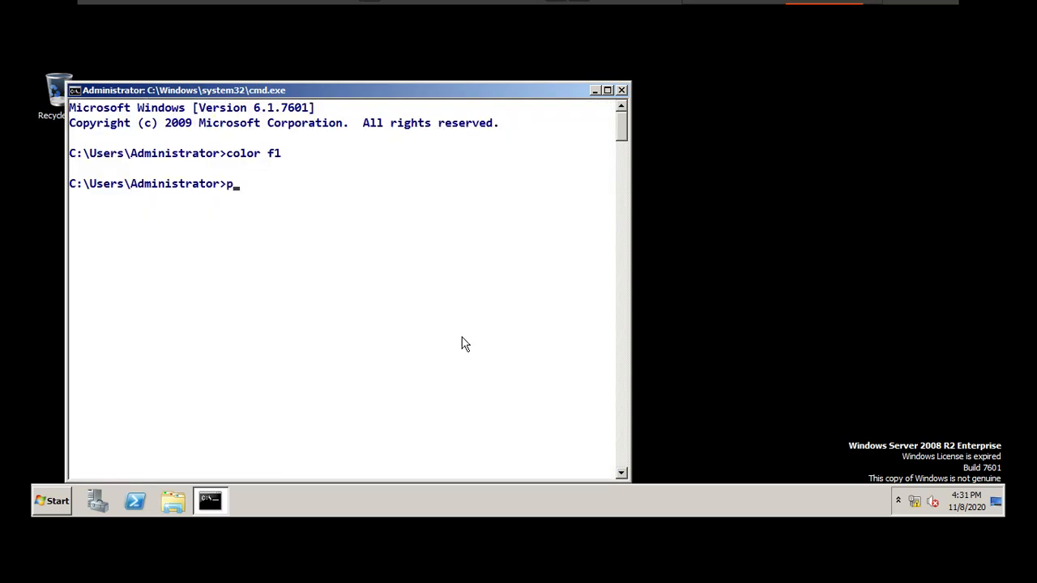
key(BackSpace)
text(ipconfig)
key(Return)
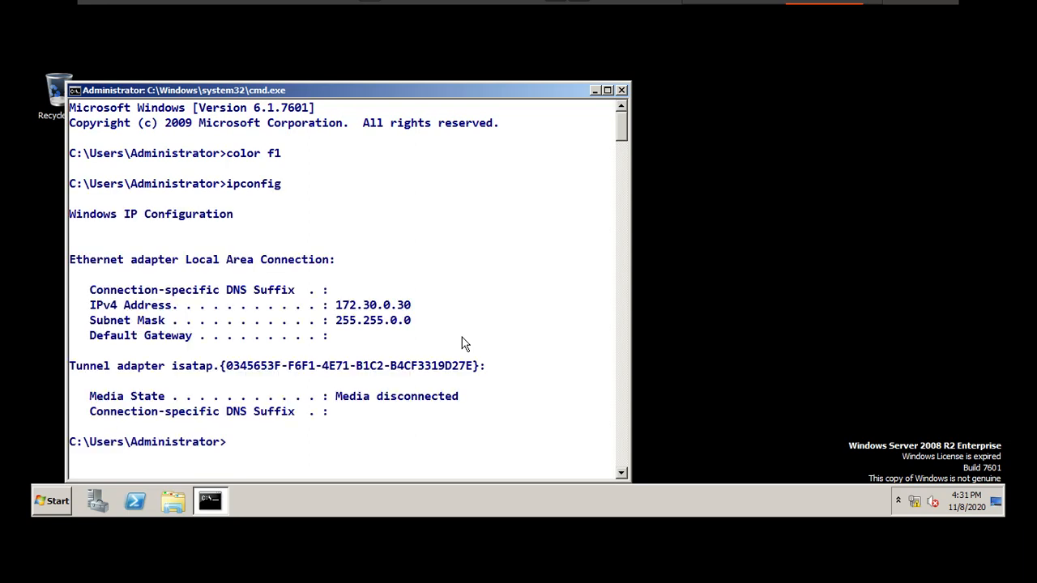
Step: Ping the first DNS server at 172.30.0.10 to test connectivity from the client
text(ping 172.30.0.10)
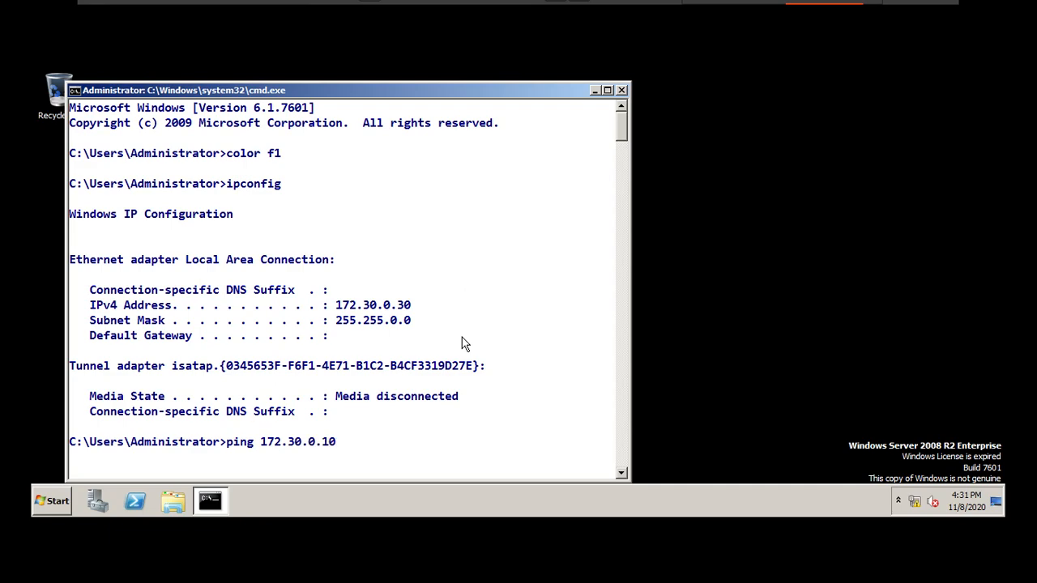
key(Return)
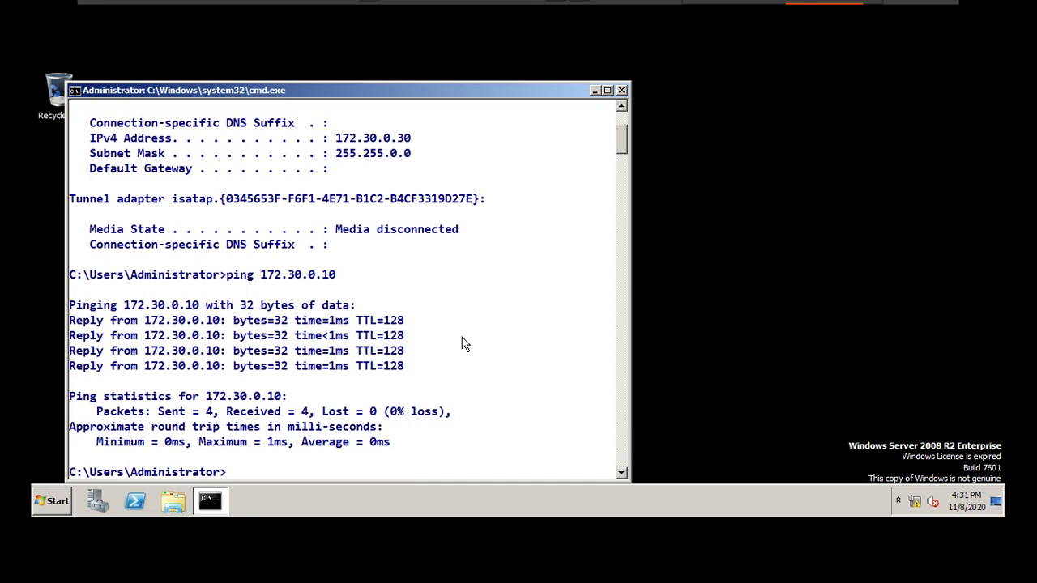
Step: Clear the console and ping the second DNS server at 172.30.0.20
text(cls)
key(Return)
text(ping )
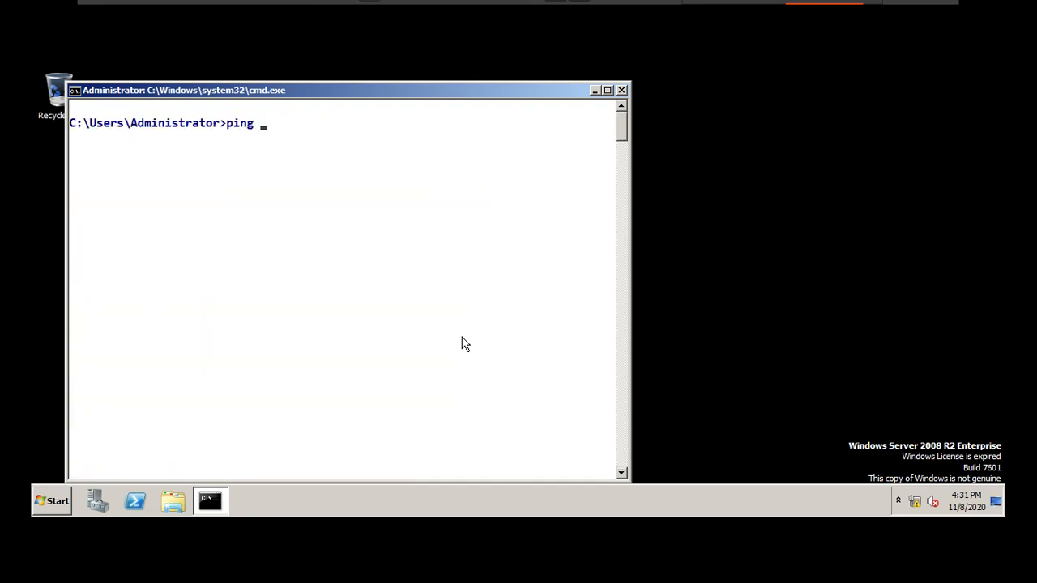
text(172.30.0.20)
key(Return)
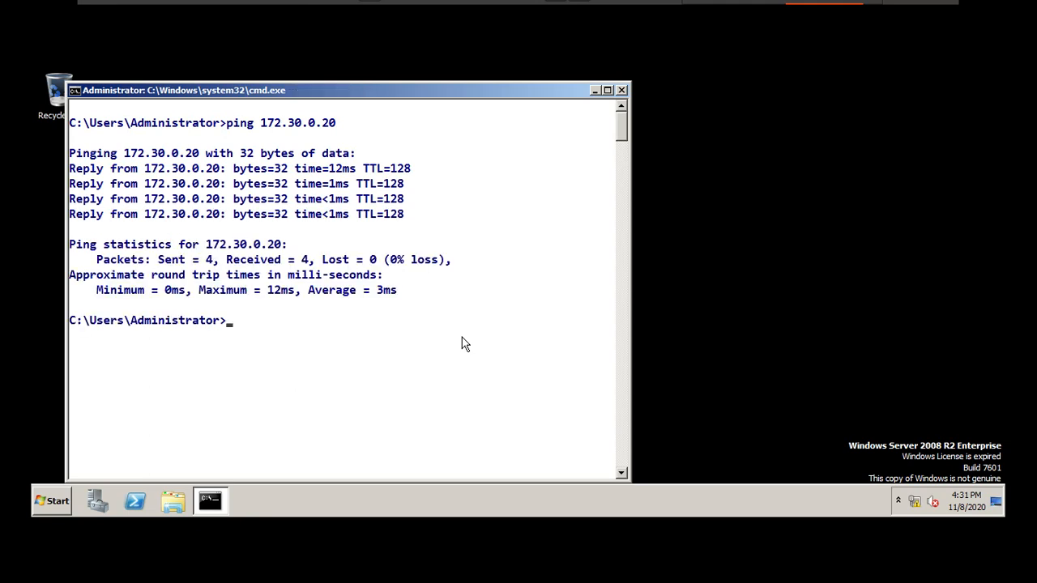
text(cls)
key(Return)
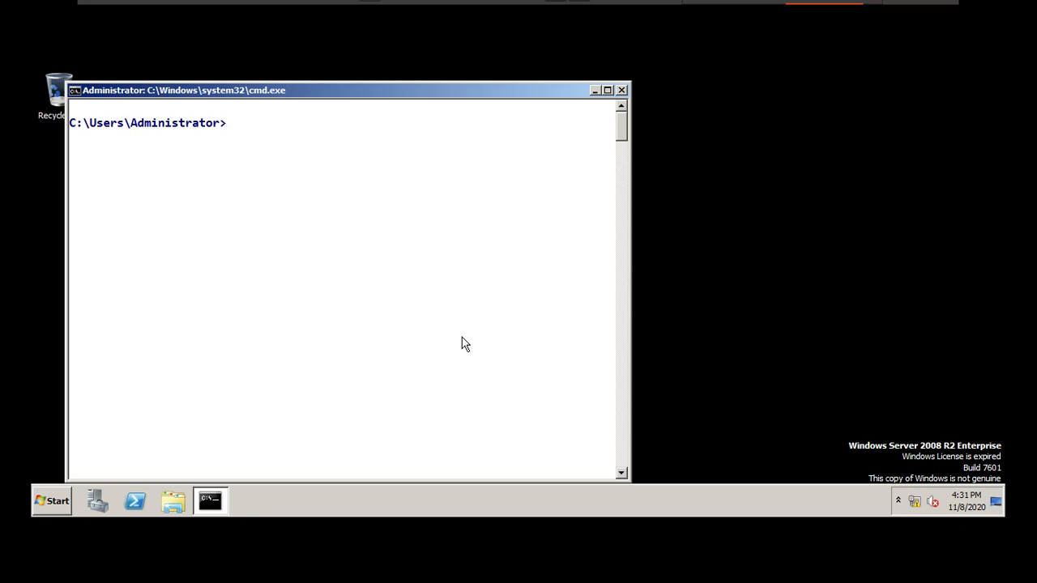
text(p)
key(BackSpace)
text(pp)
key(BackSpace)
text(ing www.ekascloud.com)
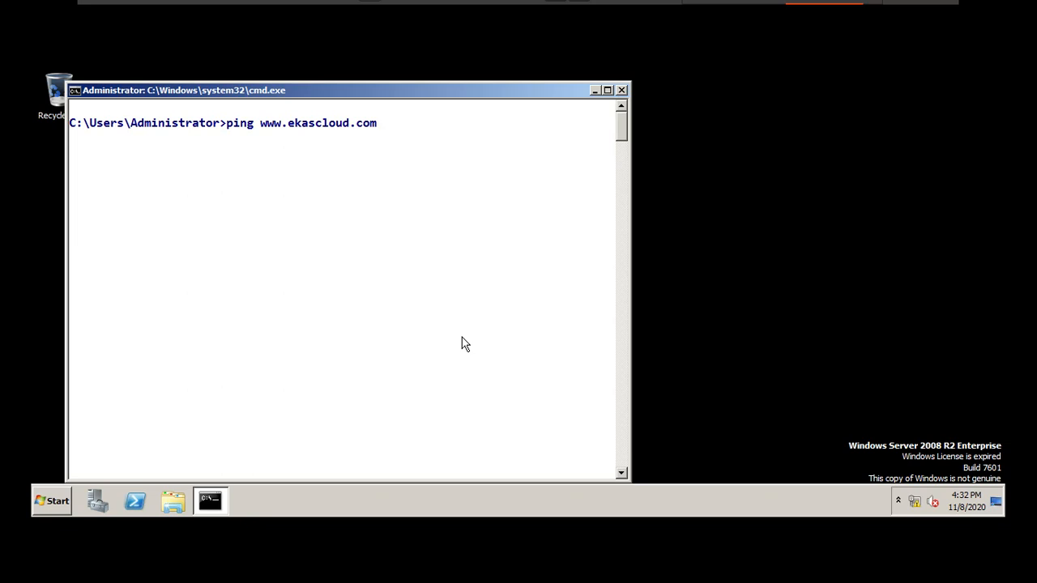
key(Return)
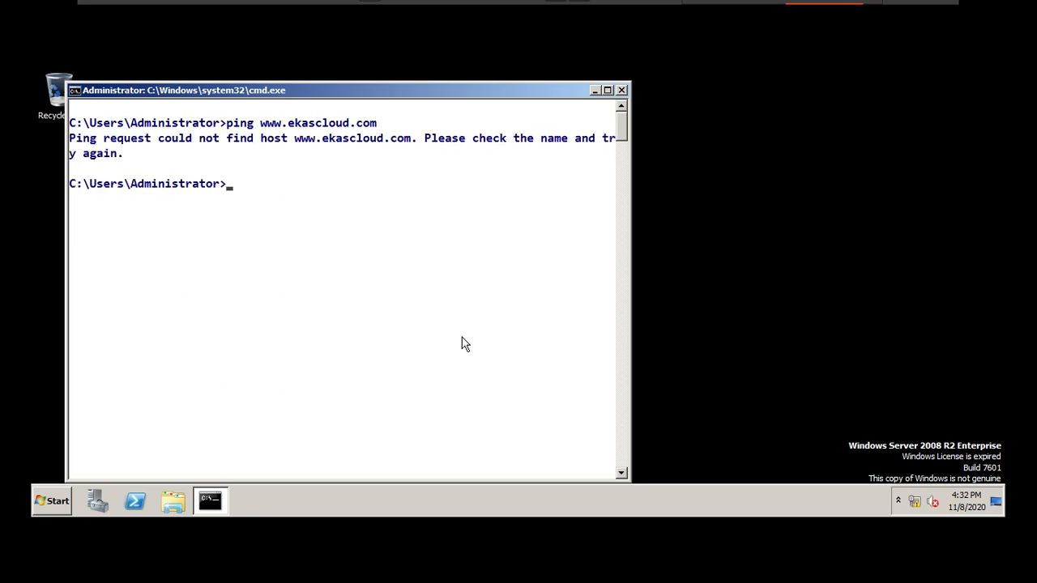
Step: Launch ncpa.cpl and open the Internet Protocol Version 4 properties of the Local Area Connection
text(ncpa.cpl)
key(Return)
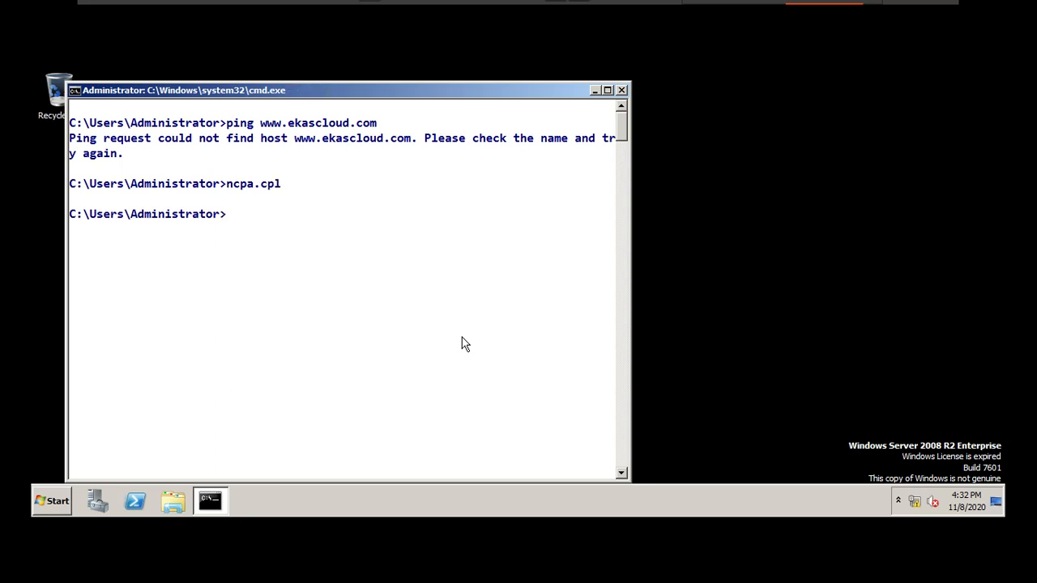
key(Down)
key(alt+Return)
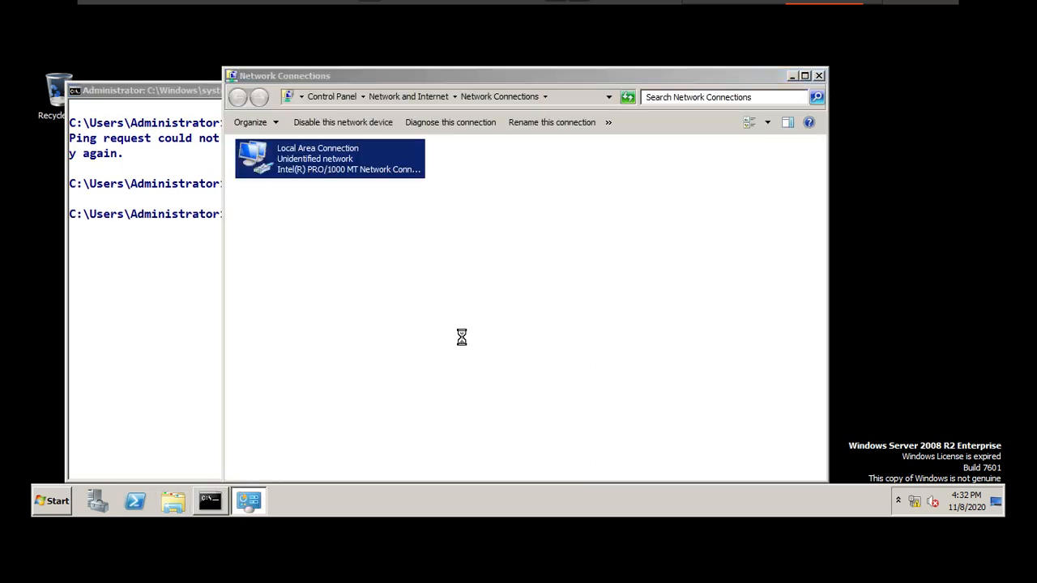
key(Tab)
key(End)
key(Up)
key(Up)
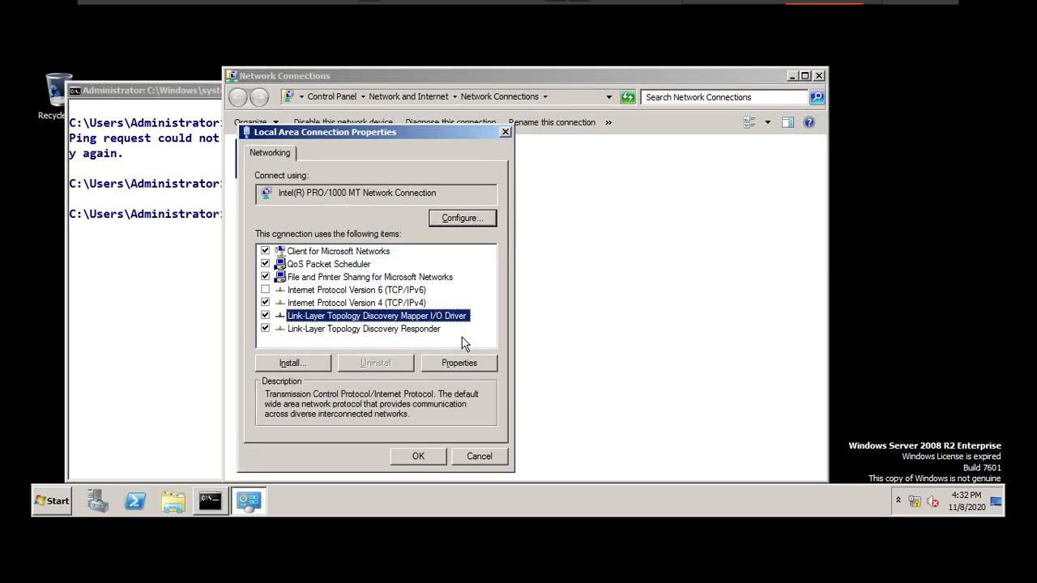
key(alt+r)
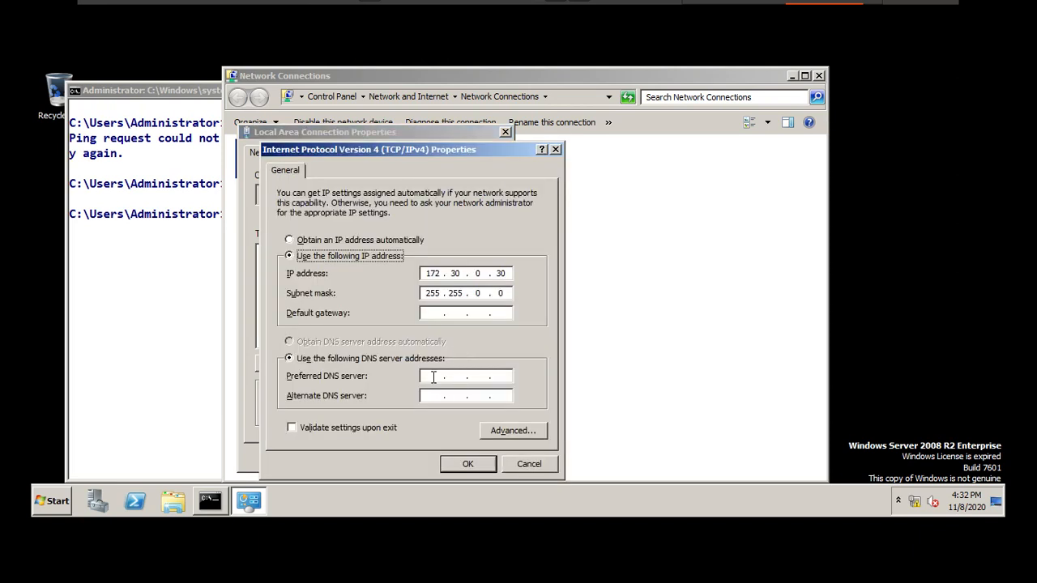
Step: Set the preferred DNS server to 172.30.0.10, apply the settings and close the network connection windows
click(434, 376)
text(172 . 30)
key(BackSpace)
text(.0)
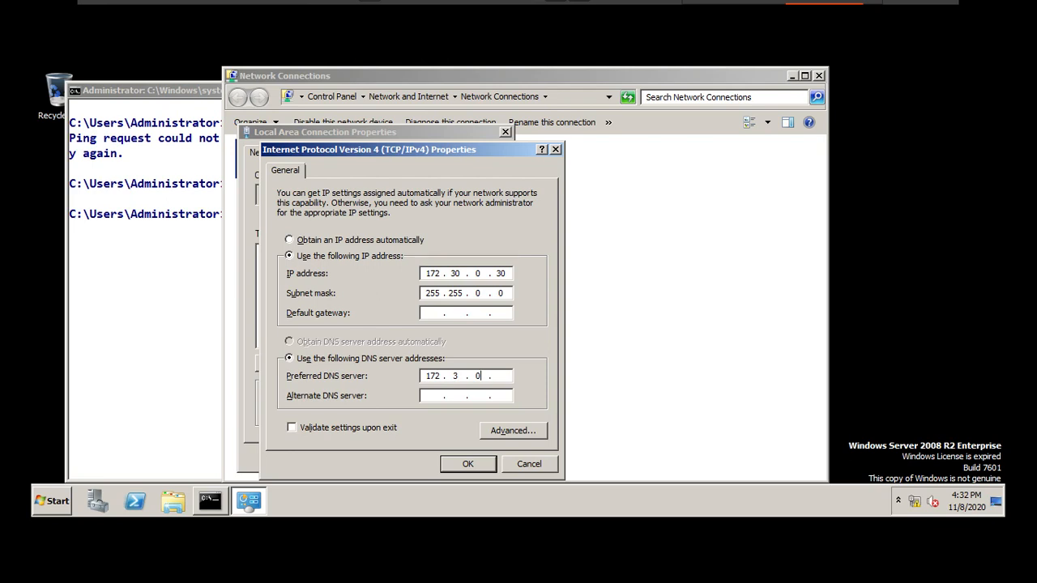
key(Left)
key(Left)
click(459, 465)
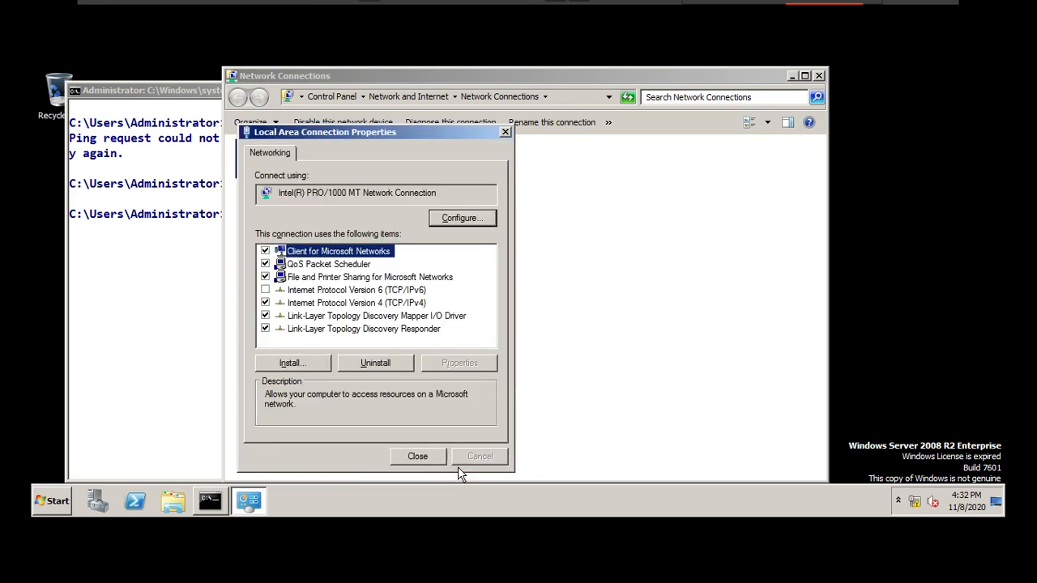
click(419, 456)
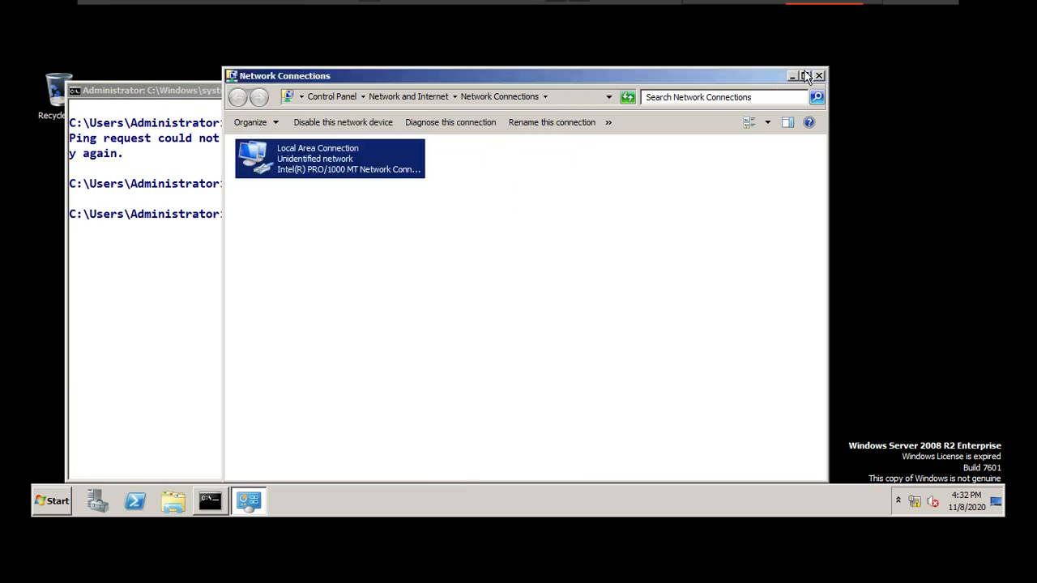
click(819, 76)
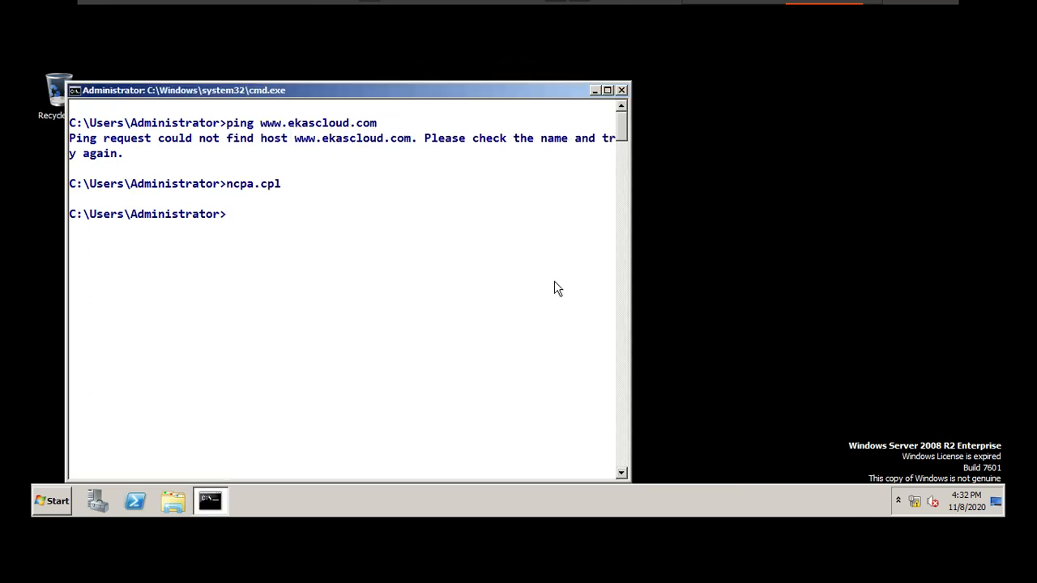
key(Up)
key(Up)
key(Return)
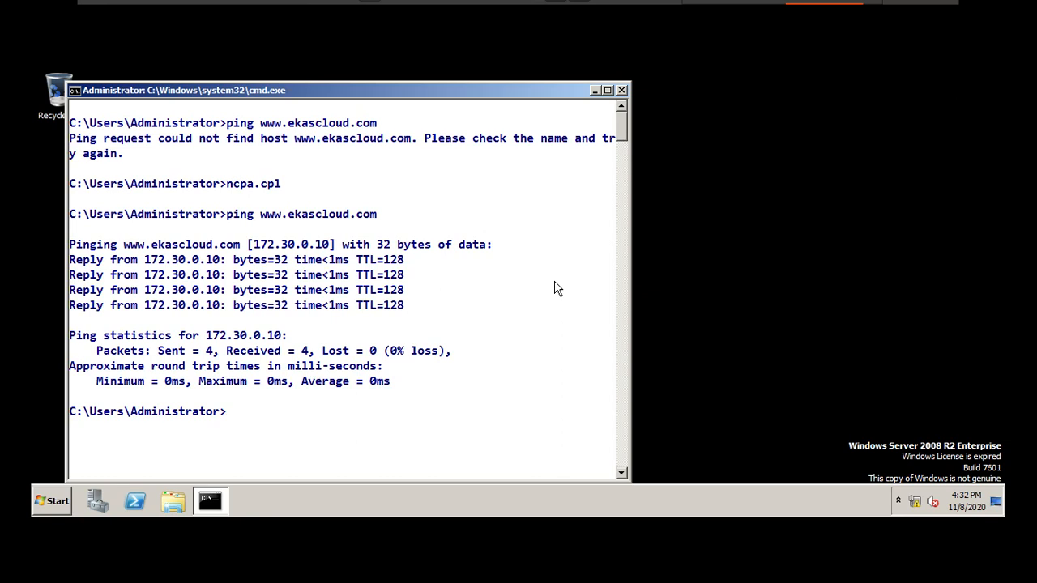
Step: Switch to the virtual machine running SMART Notebook and shift the client's IP and DNS label slightly left under the computer picture
mouse_move(721, 4)
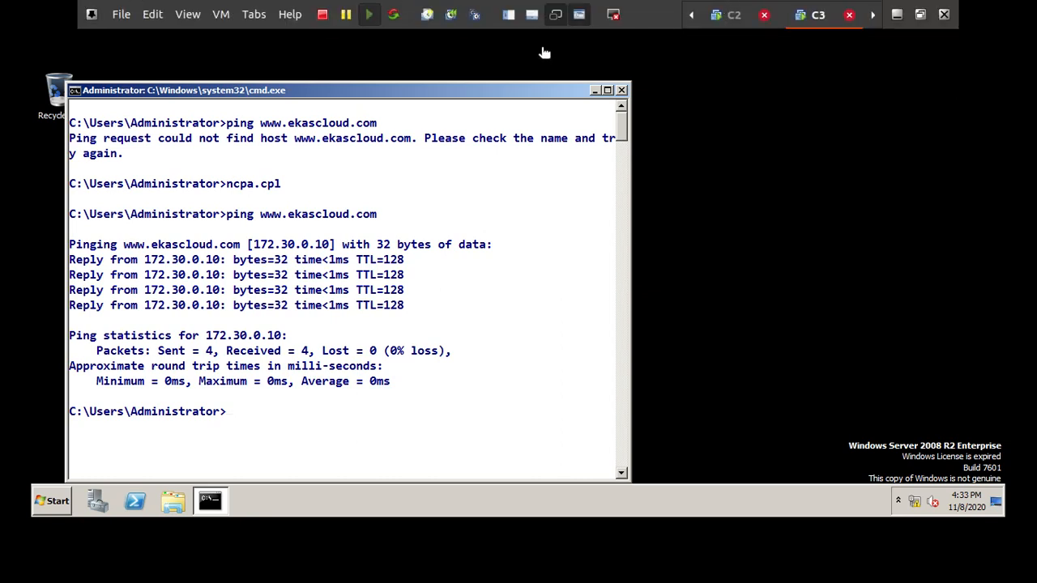
click(253, 14)
click(278, 55)
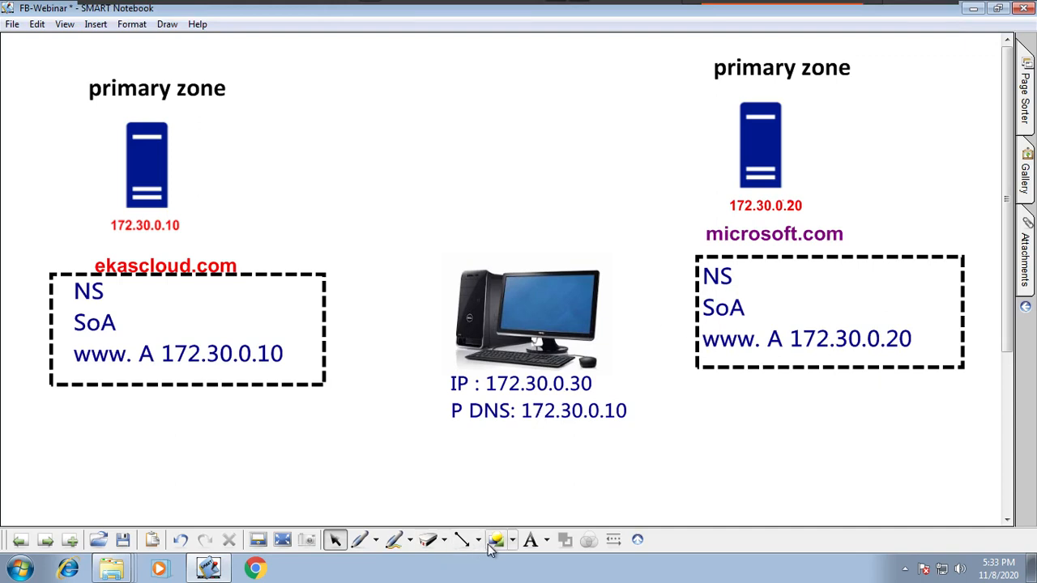
drag(537, 413, 530, 411)
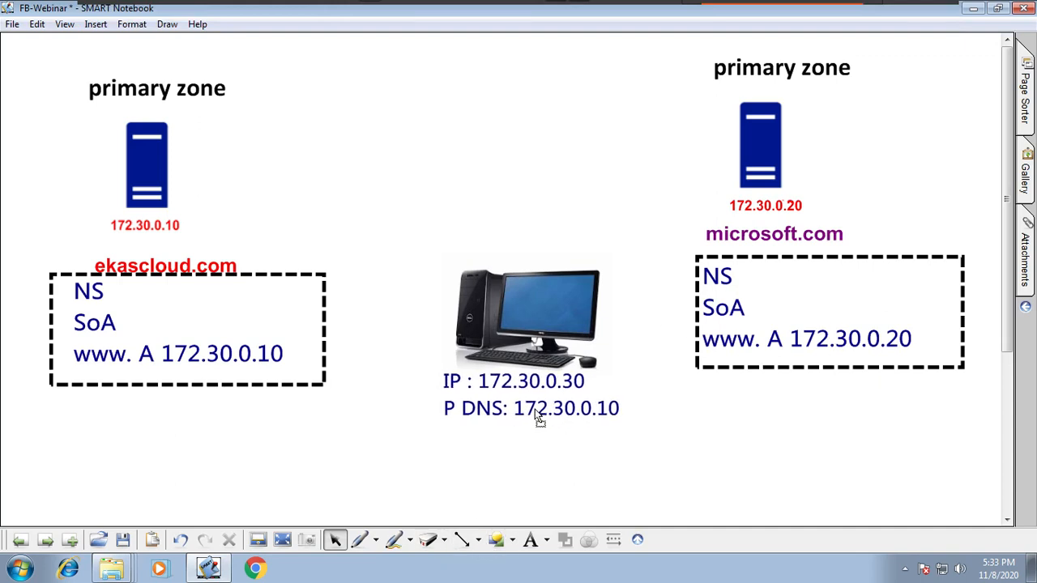
Step: Draw dashed arrows from the client to the 172.30.0.10 server and back, and undo both arrows
click(462, 540)
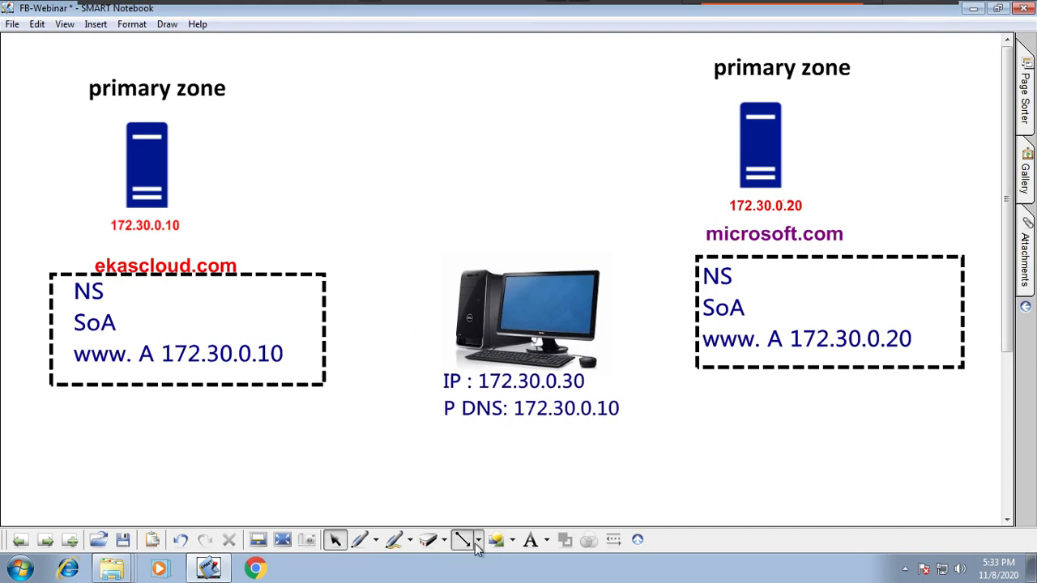
click(486, 388)
drag(459, 257, 173, 168)
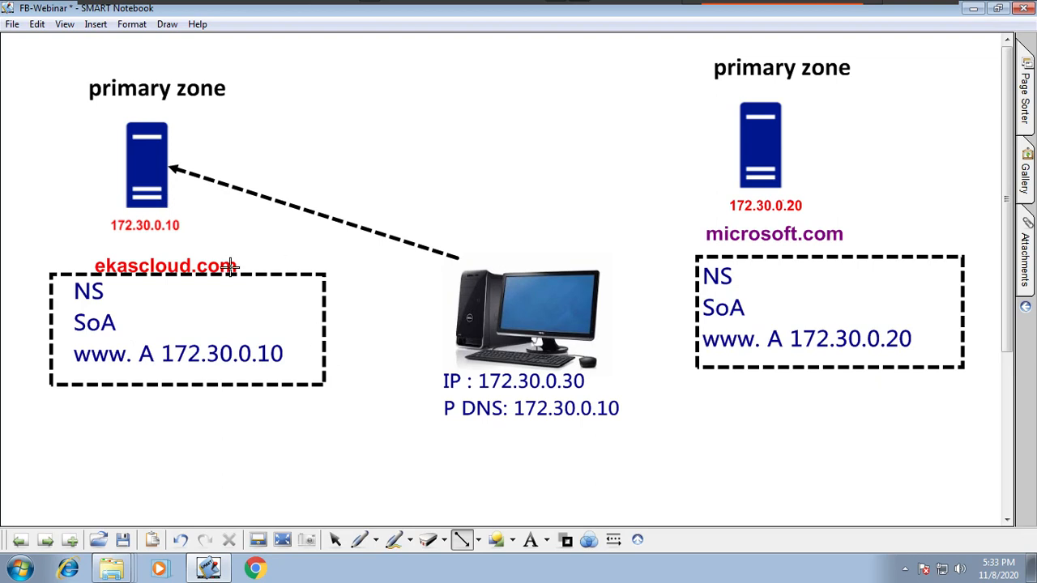
drag(179, 194, 435, 275)
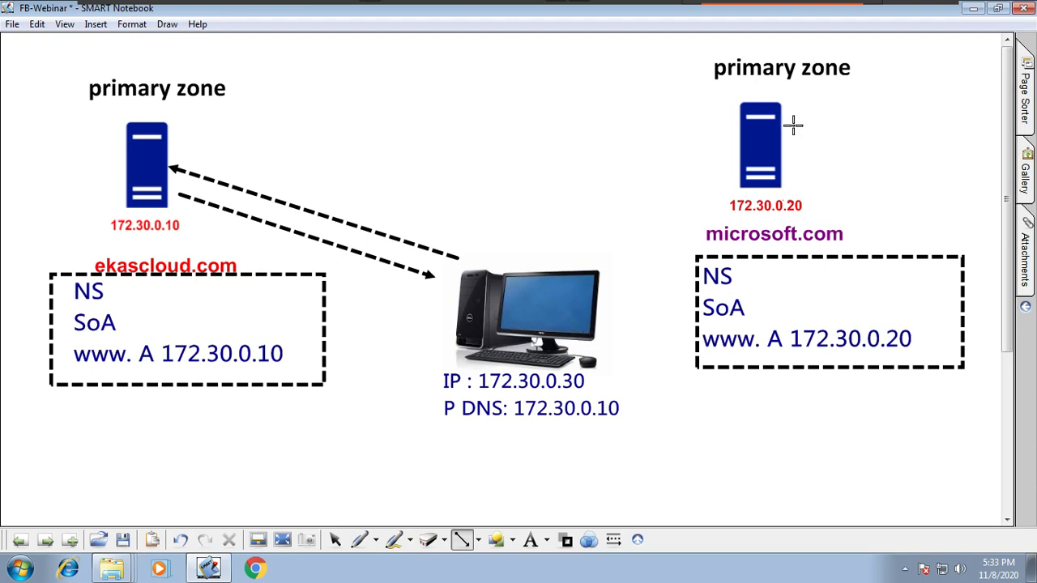
click(180, 540)
click(180, 540)
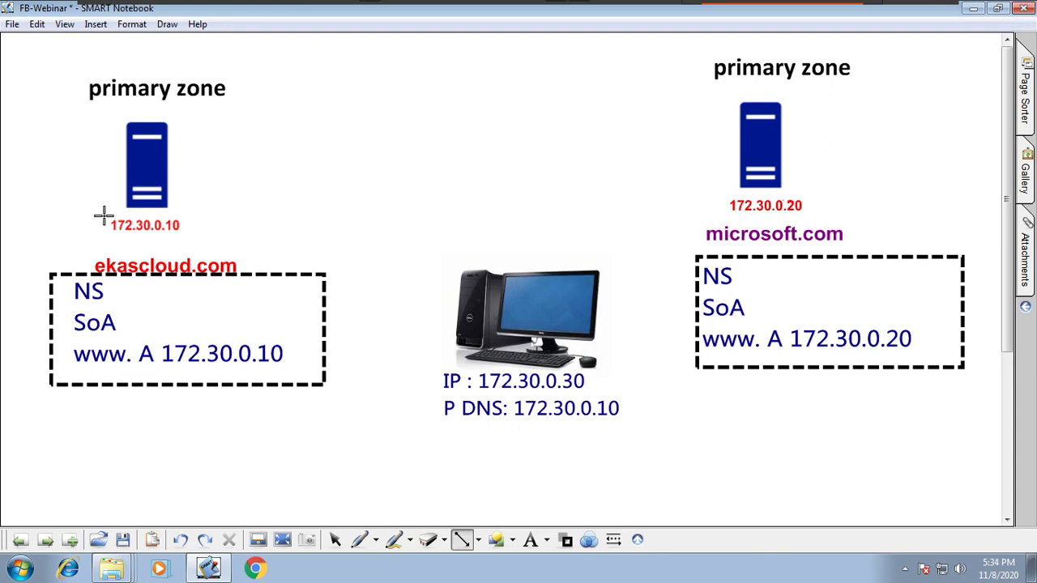
Step: Go to the next whiteboard page and delete the Forwarders heading
click(45, 540)
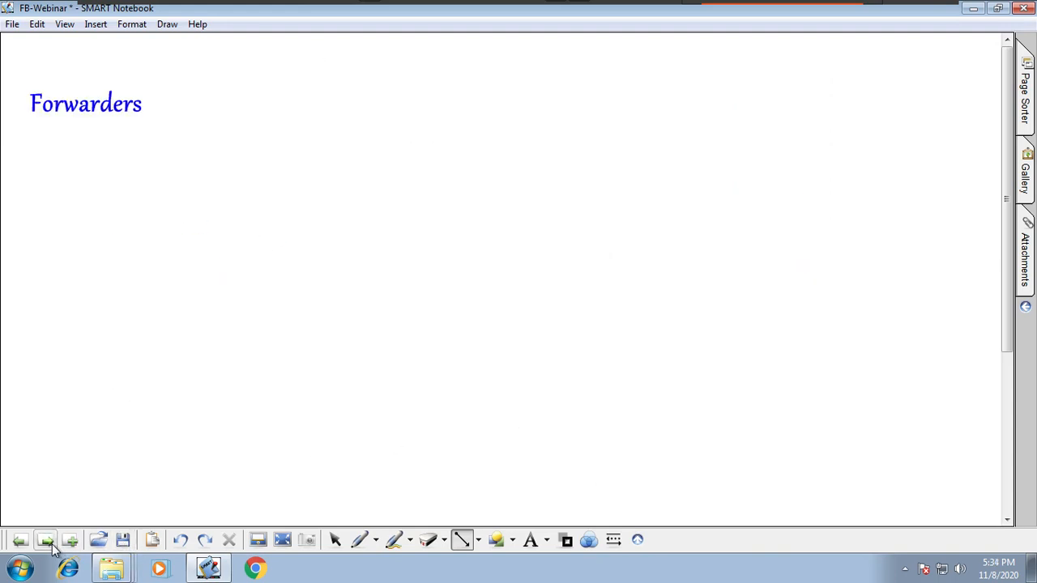
click(334, 540)
click(126, 113)
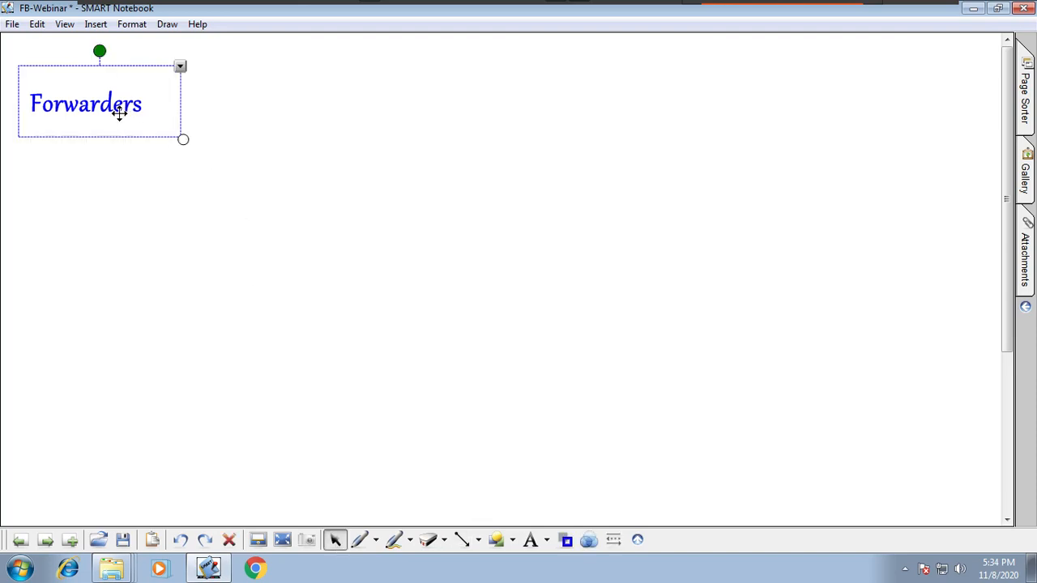
key(Delete)
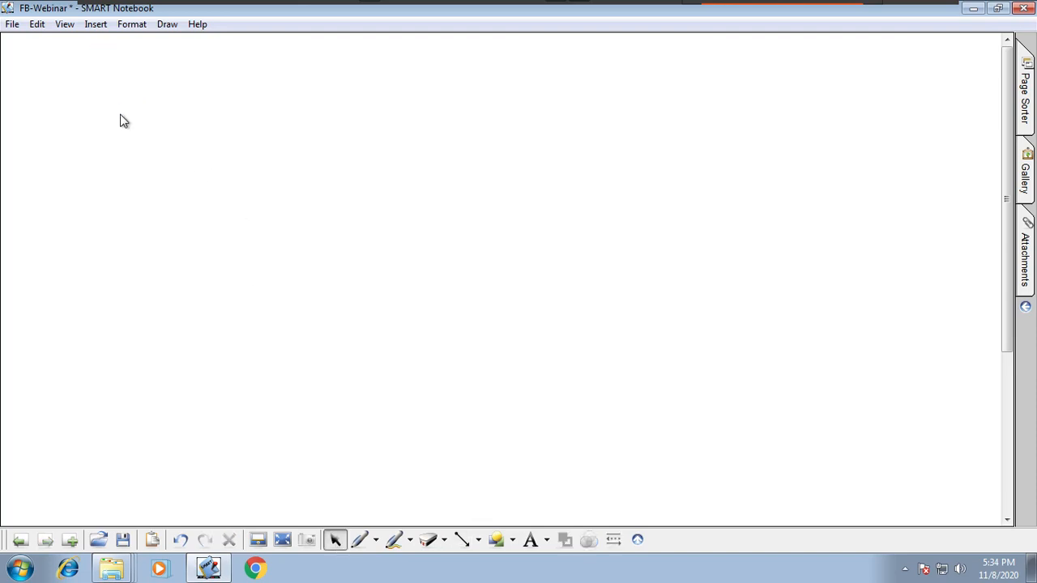
Step: Add the blue heading "DNS Server Response" in 24-point Gabriola near the page's upper-left corner
click(546, 539)
click(562, 462)
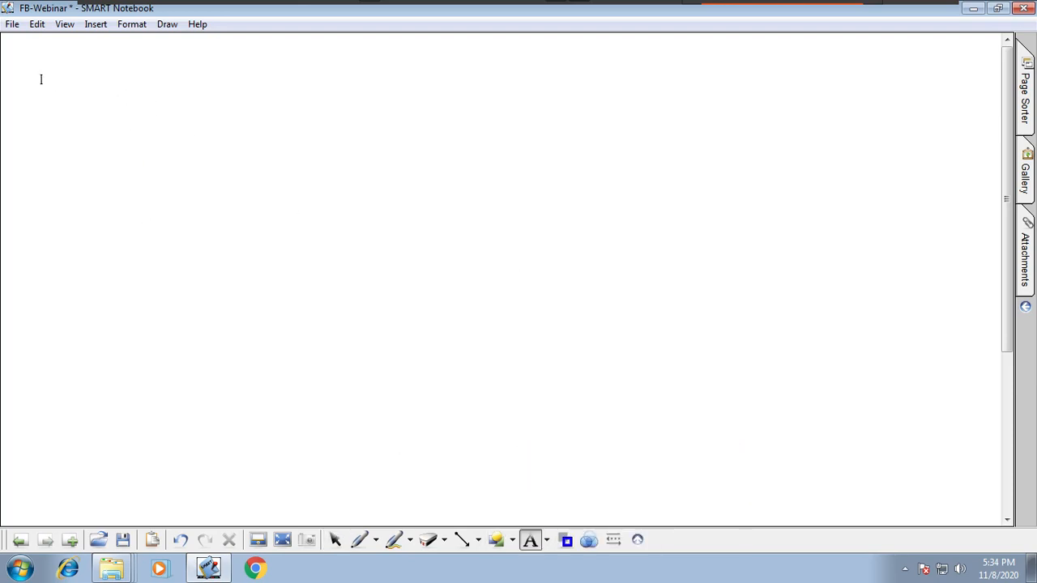
click(40, 79)
text(DN)
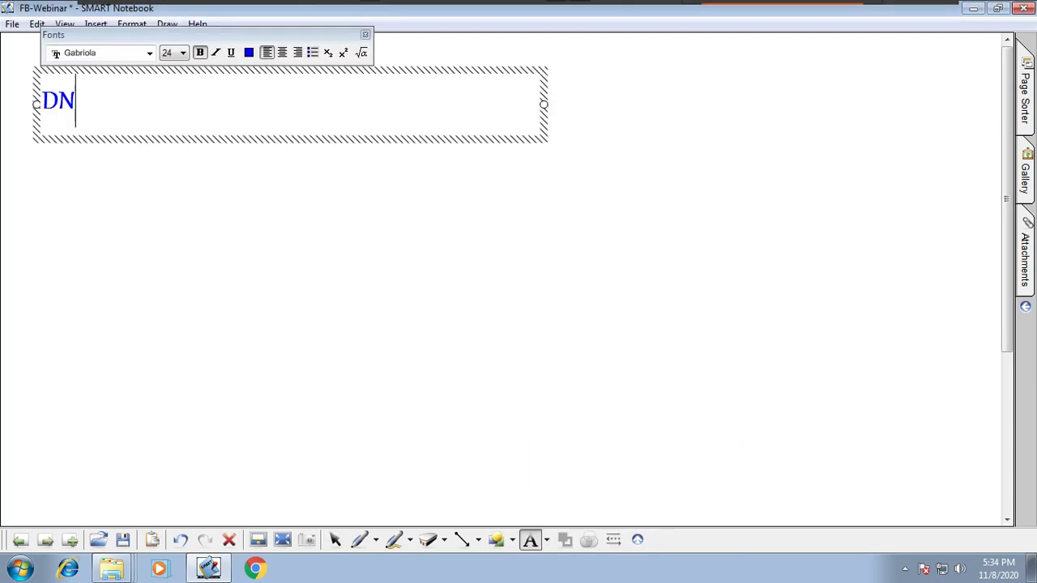
text(S Server )
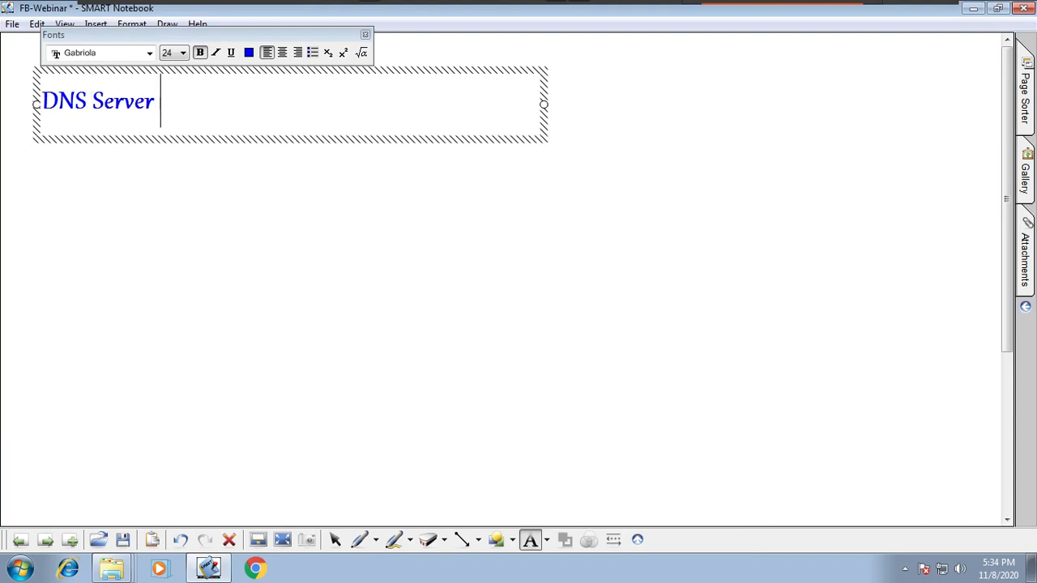
text(S)
key(BackSpace)
text(Response)
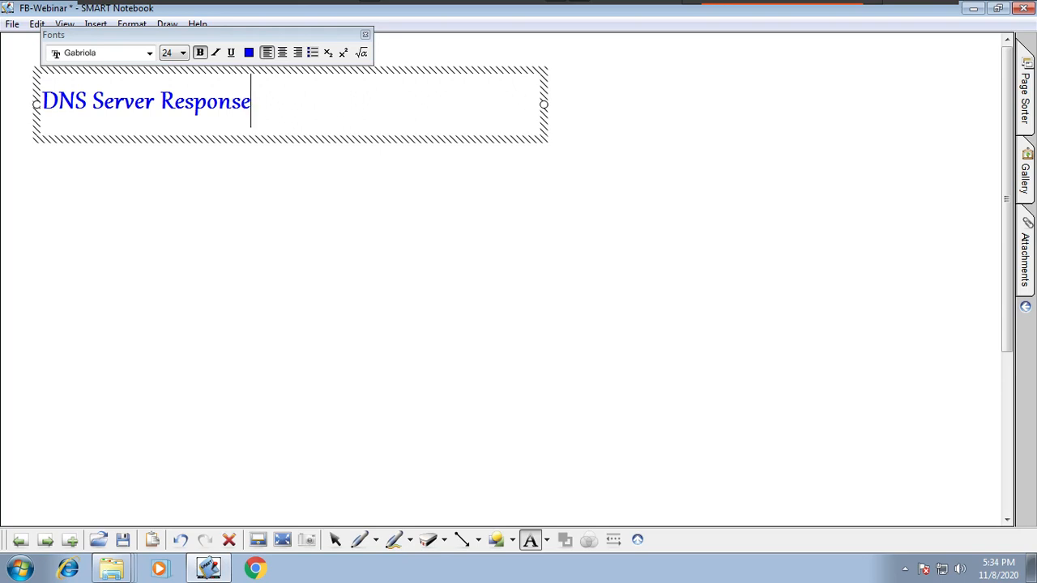
click(112, 171)
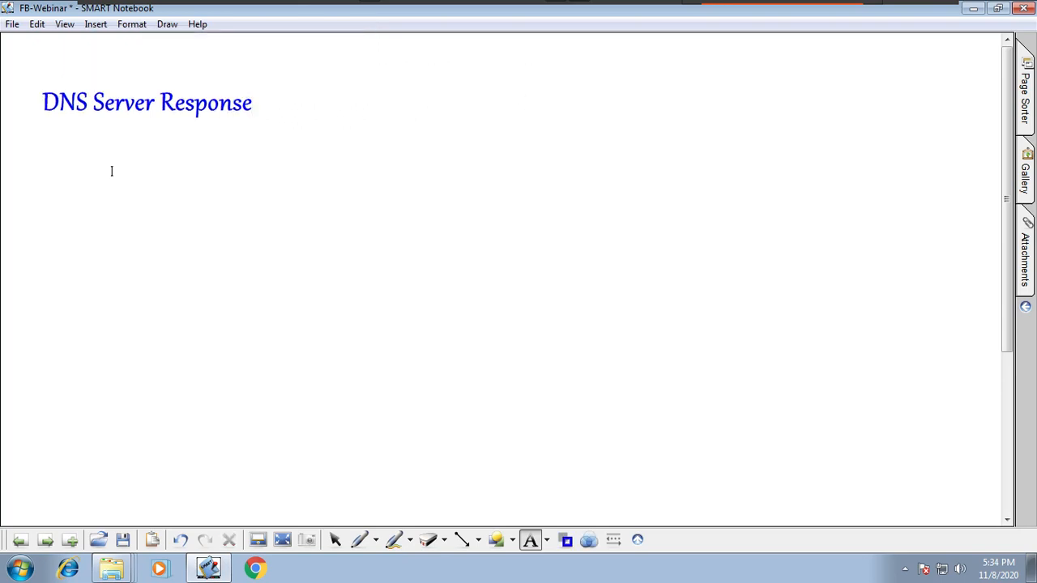
Step: Add the red text "Positive Response" in 16-point Arial below the DNS Server Response heading
click(547, 540)
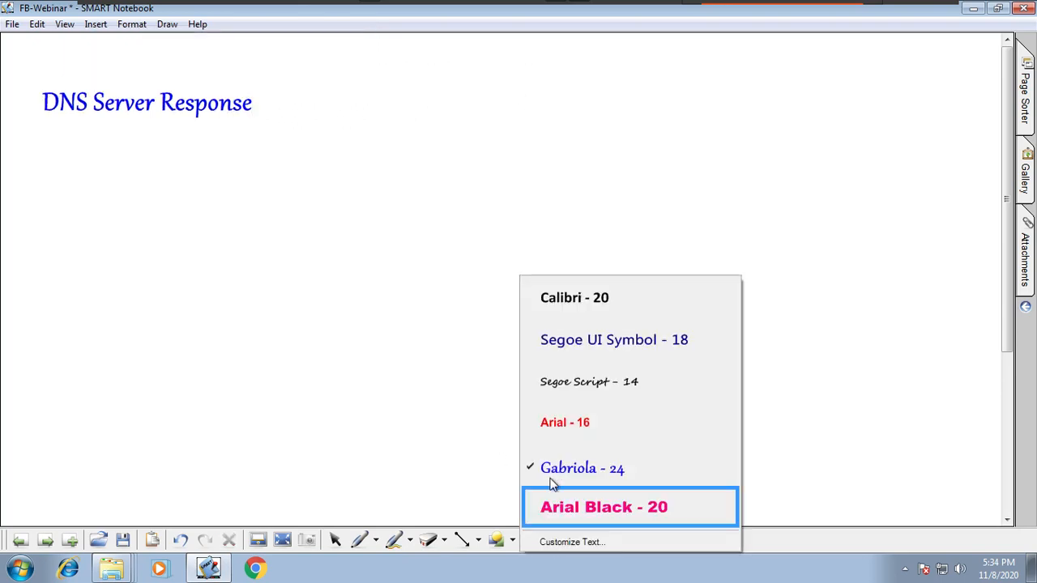
click(580, 424)
mouse_move(62, 140)
mouse_down()
mouse_move(278, 427)
mouse_move(363, 480)
mouse_up()
text(P)
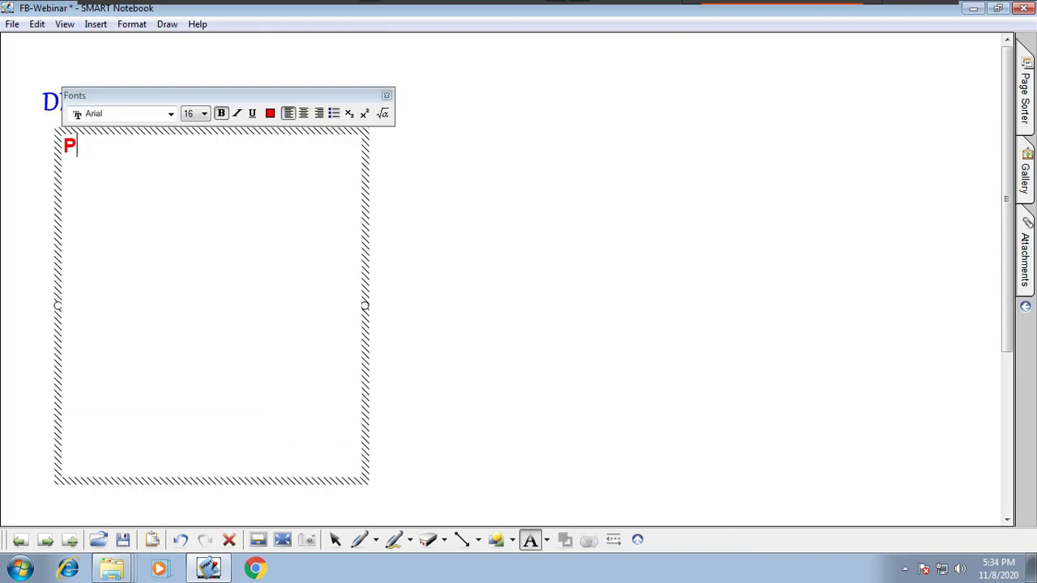
text(ositive Resp)
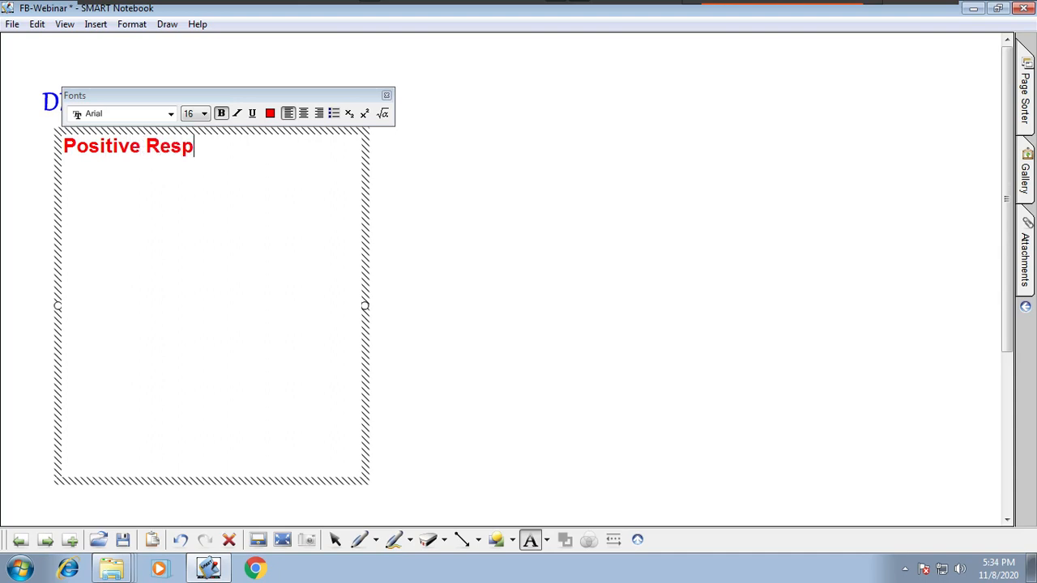
text(onse)
Step: Add the line "Authoritative Response" a few lines below Positive Response in the same text box, correcting its spelling
key(Return)
key(Return)
key(Return)
text(Au)
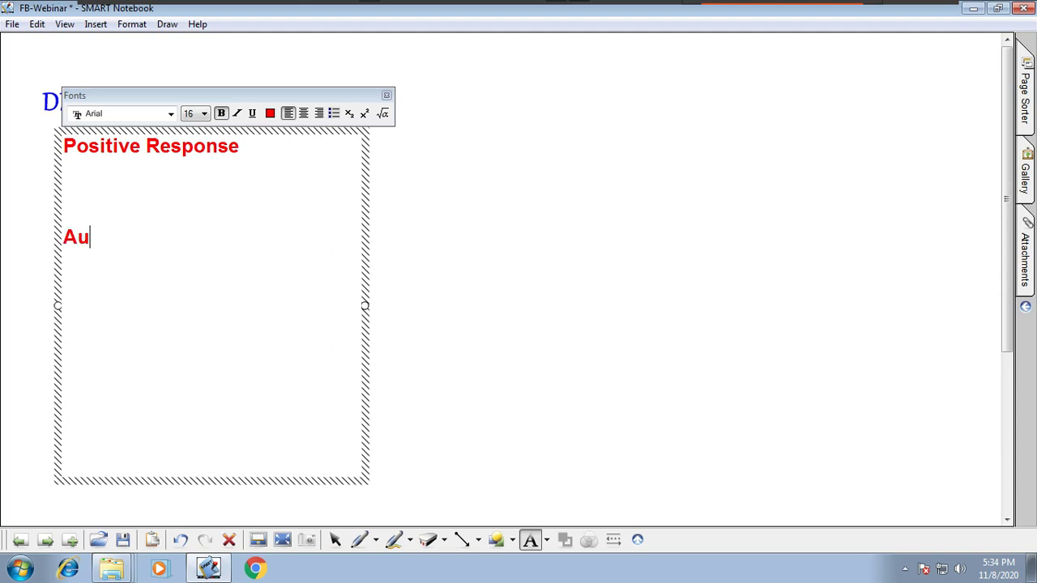
text(thorita)
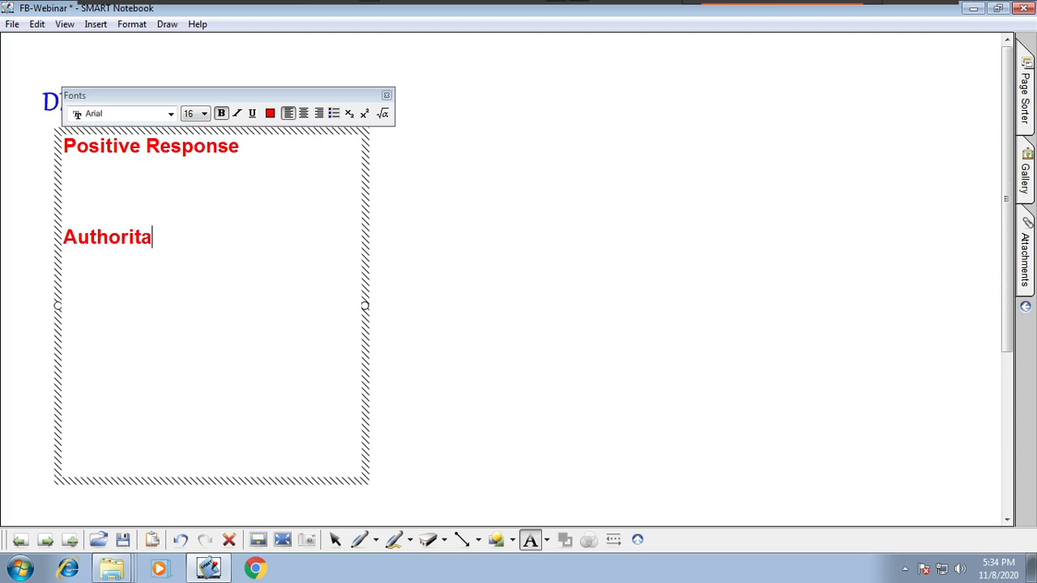
text(tive Resopnse)
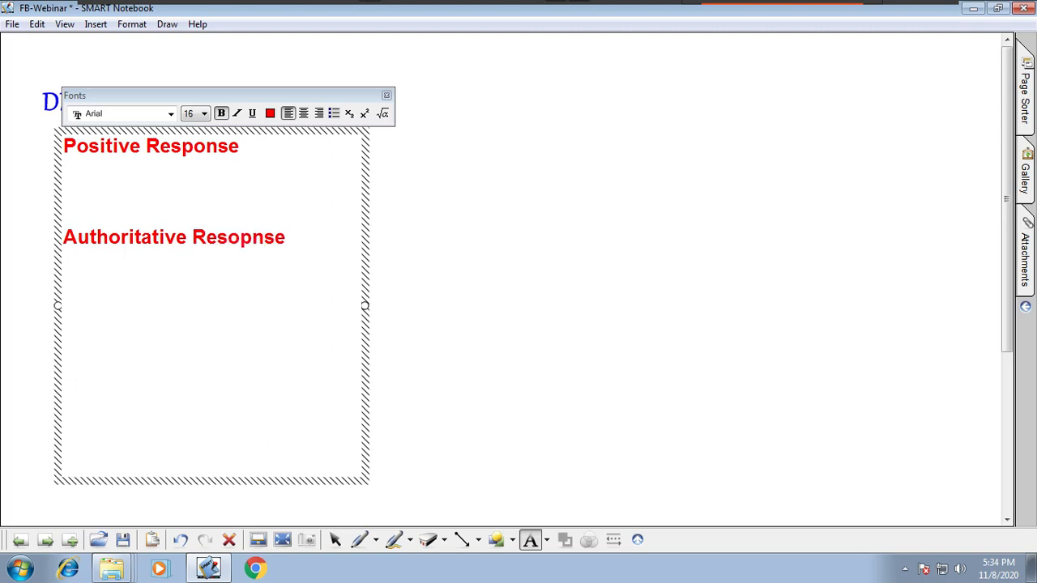
key(Return)
key(Up)
key(Right)
key(BackSpace)
text(oNeg)
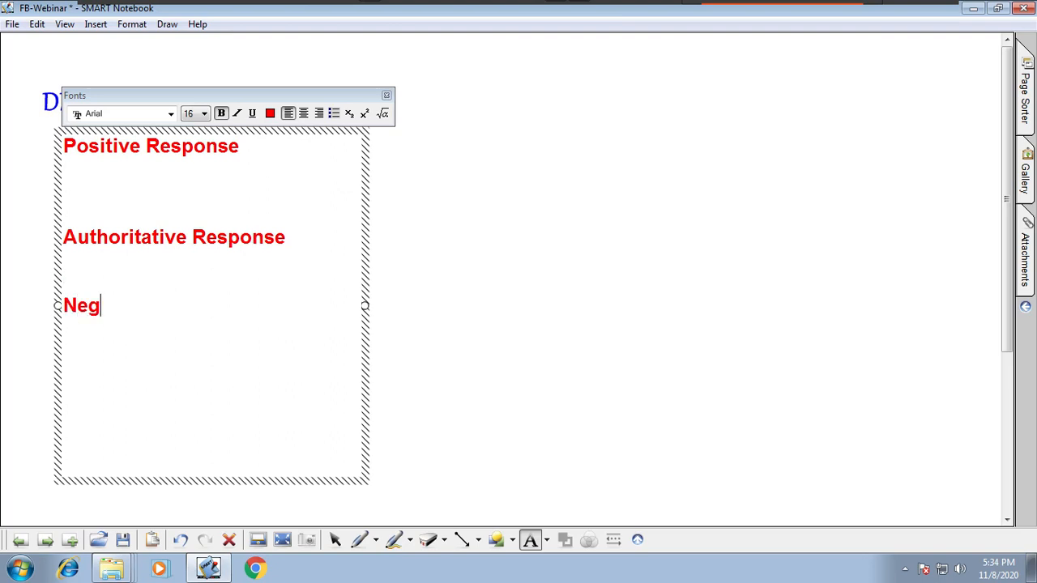
text(ative Resp)
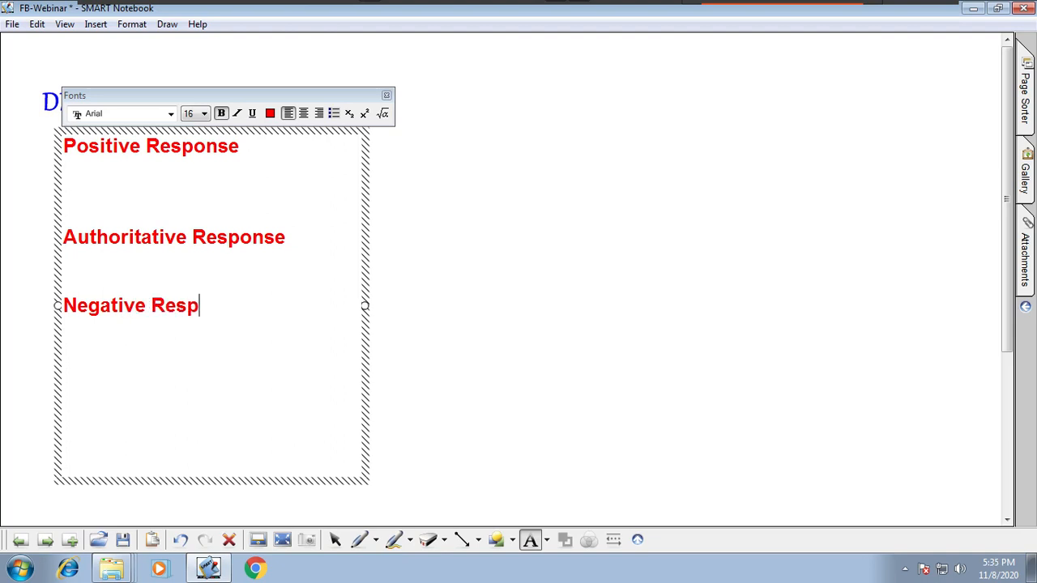
text(onse)
Step: Add the line "Negative Response" below Authoritative Response and finish the text box
click(471, 383)
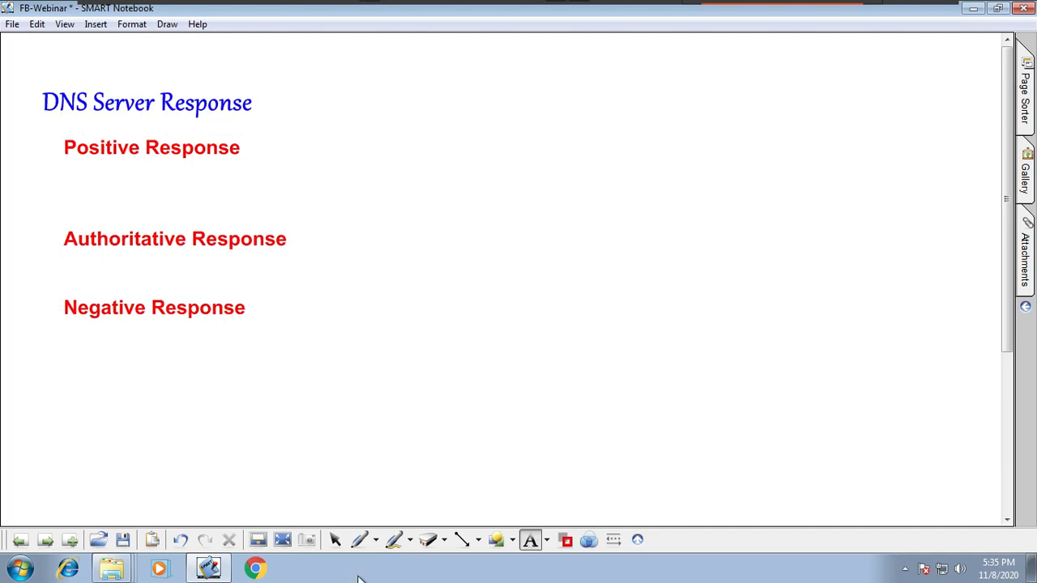
Step: Add the note "zone and records are exists." in 18-point Segoe UI Symbol beside Positive Response
click(547, 540)
click(599, 350)
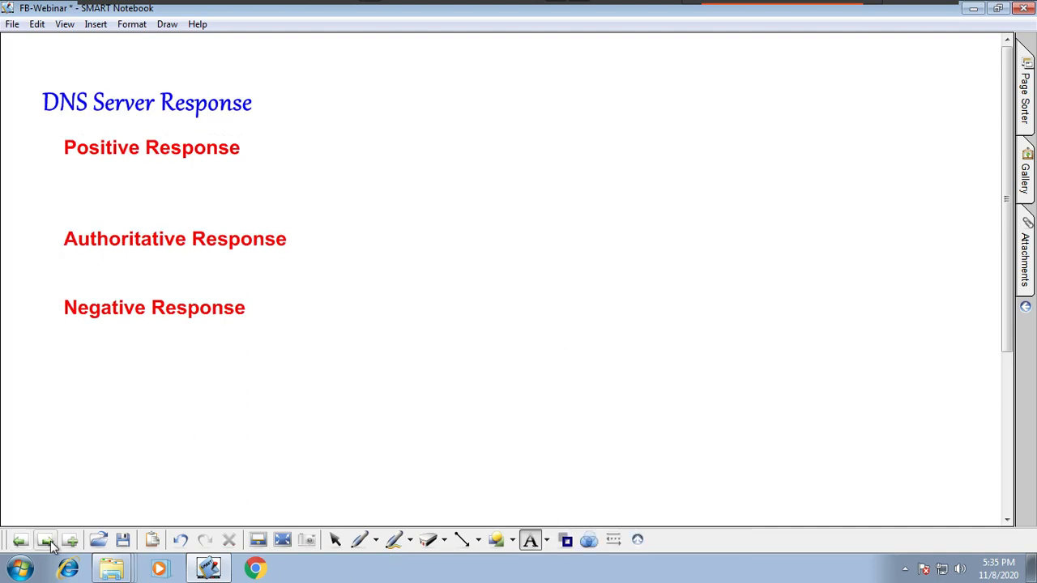
click(273, 140)
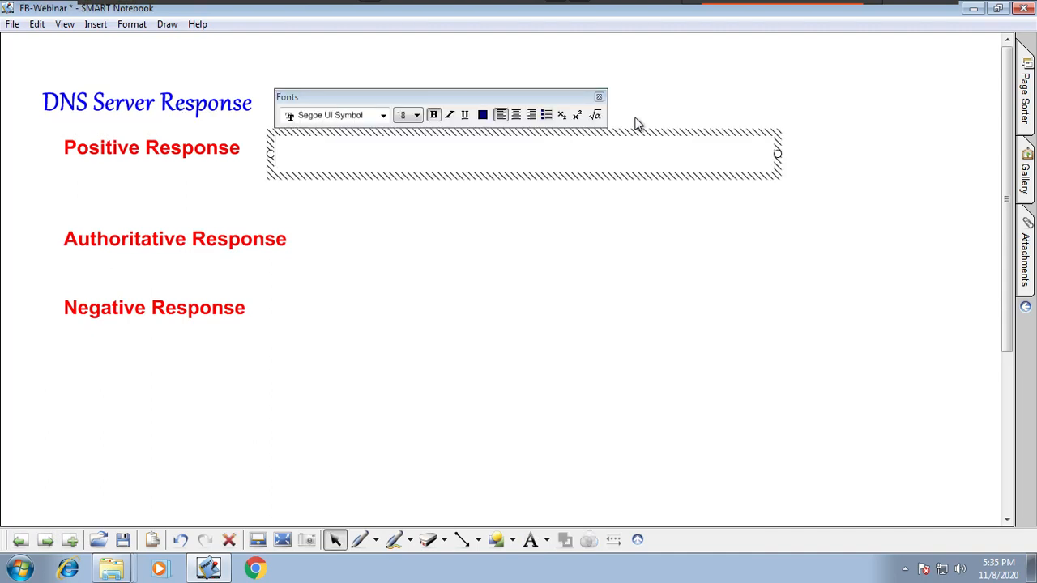
text(zone and re)
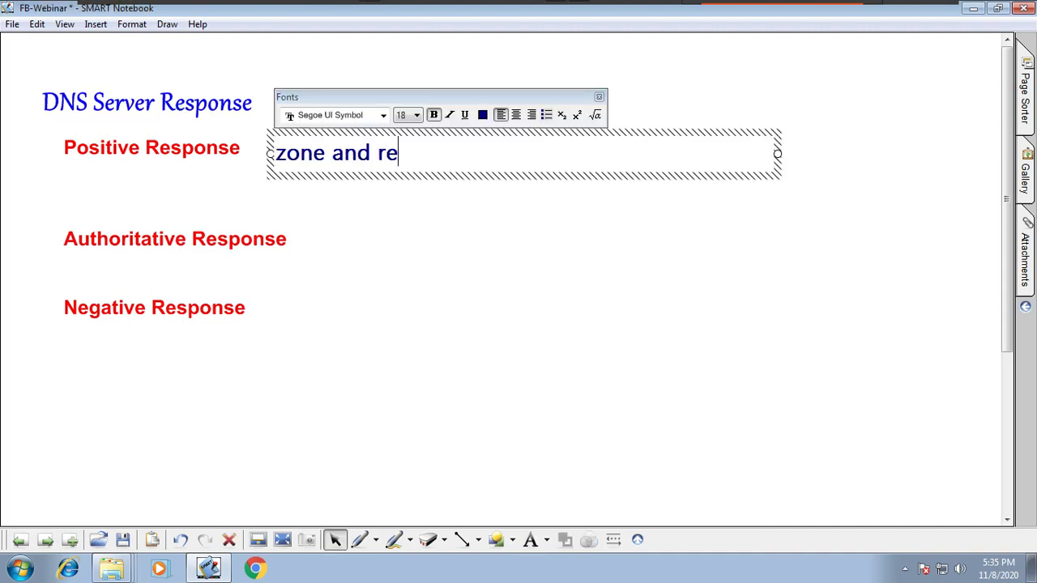
text(corda)
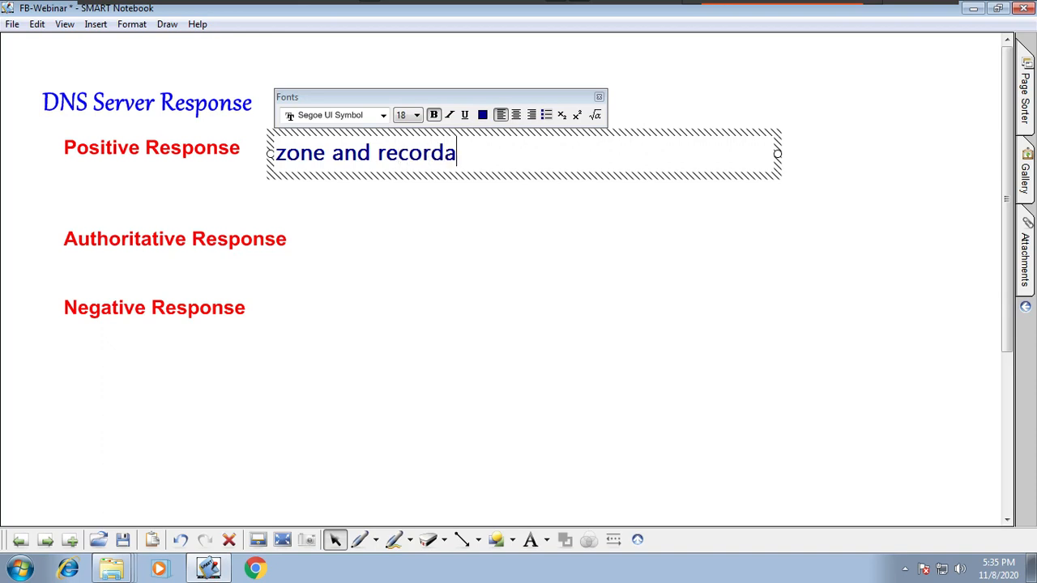
key(BackSpace)
text(s are ex)
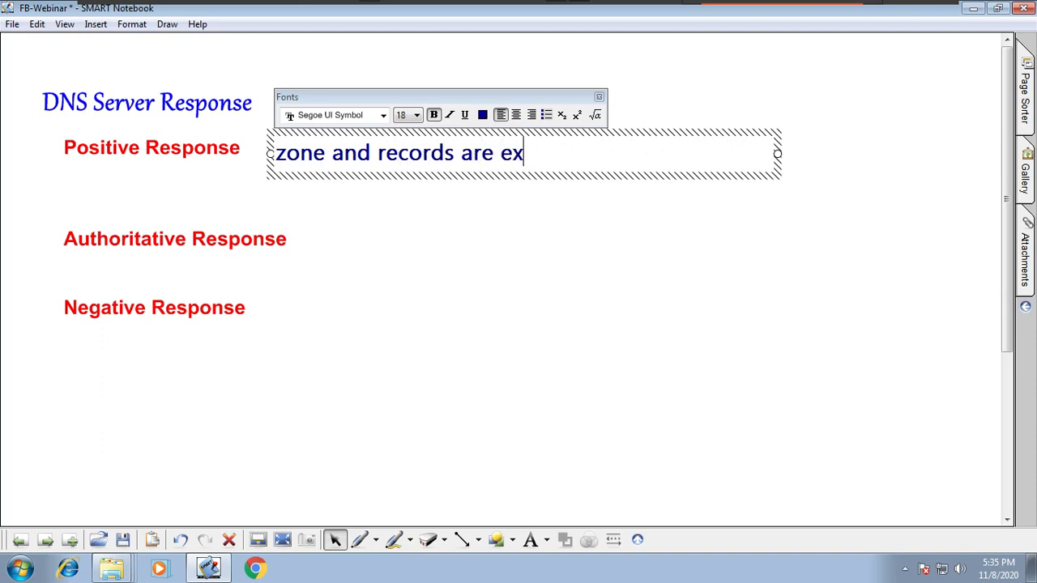
text(s)
key(BackSpace)
text(ists.)
click(746, 270)
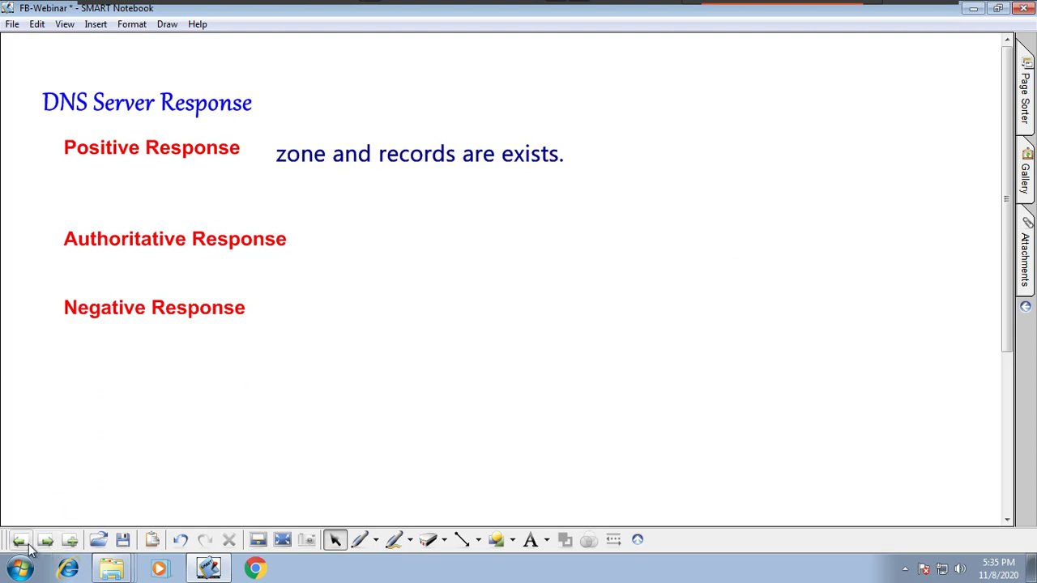
mouse_move(597, 4)
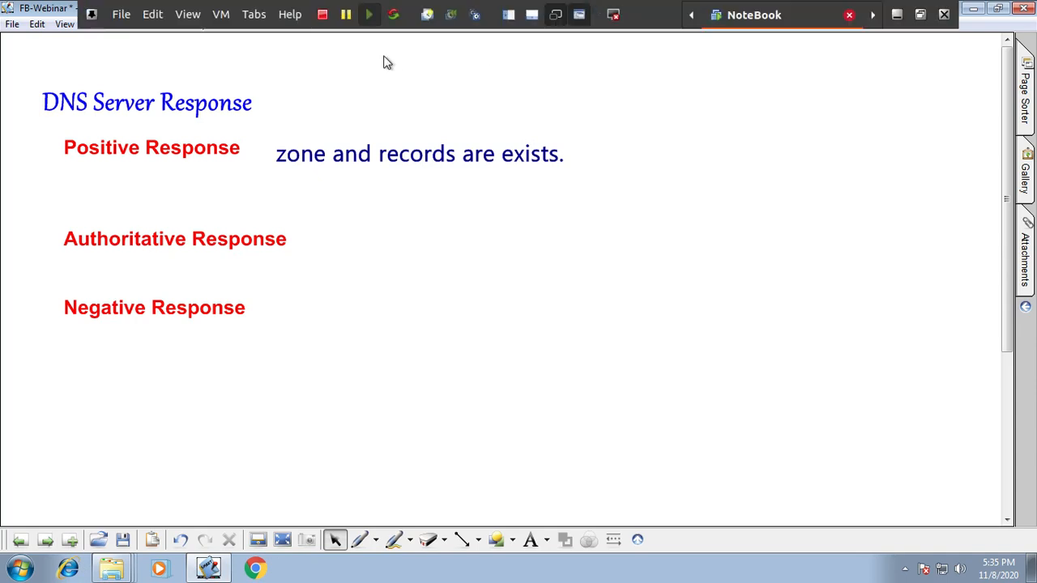
click(251, 22)
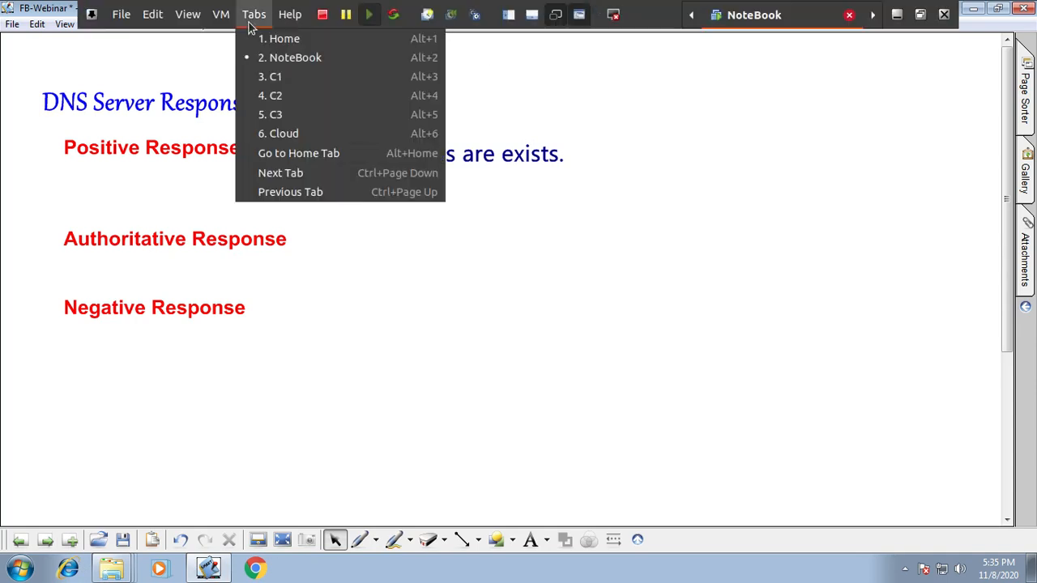
click(269, 65)
click(20, 539)
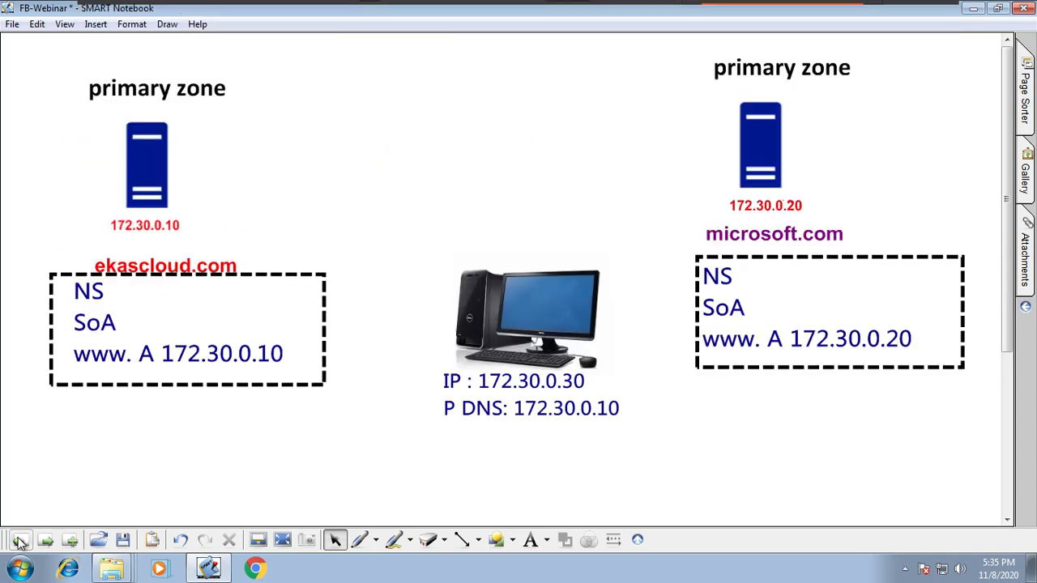
click(546, 540)
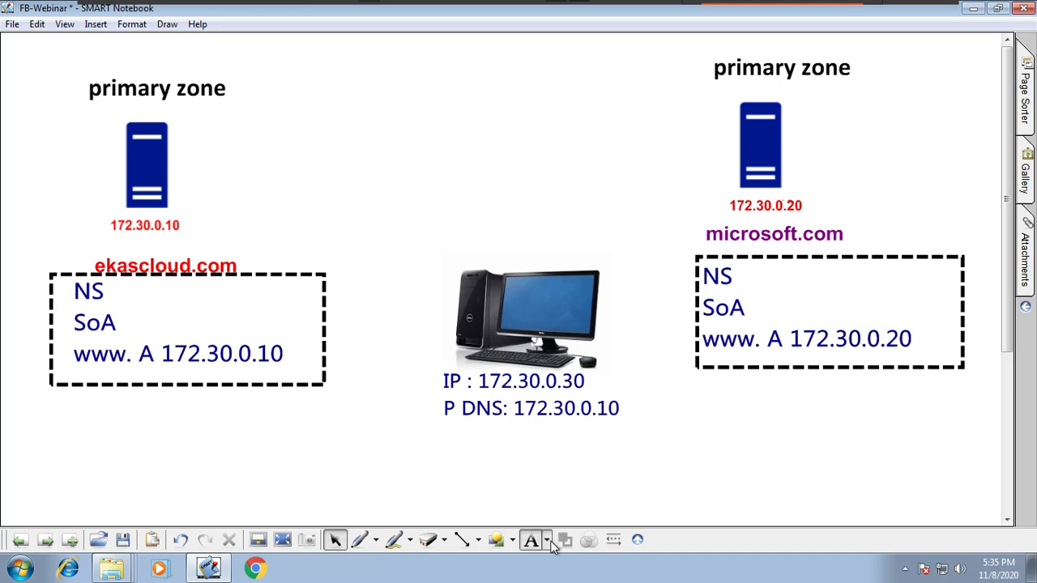
click(559, 382)
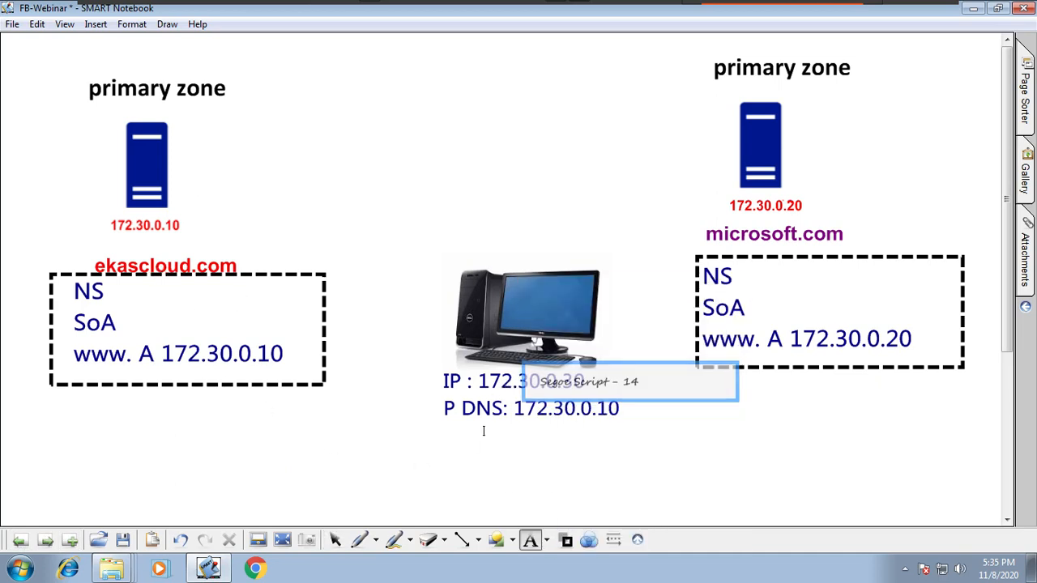
click(427, 470)
text(www)
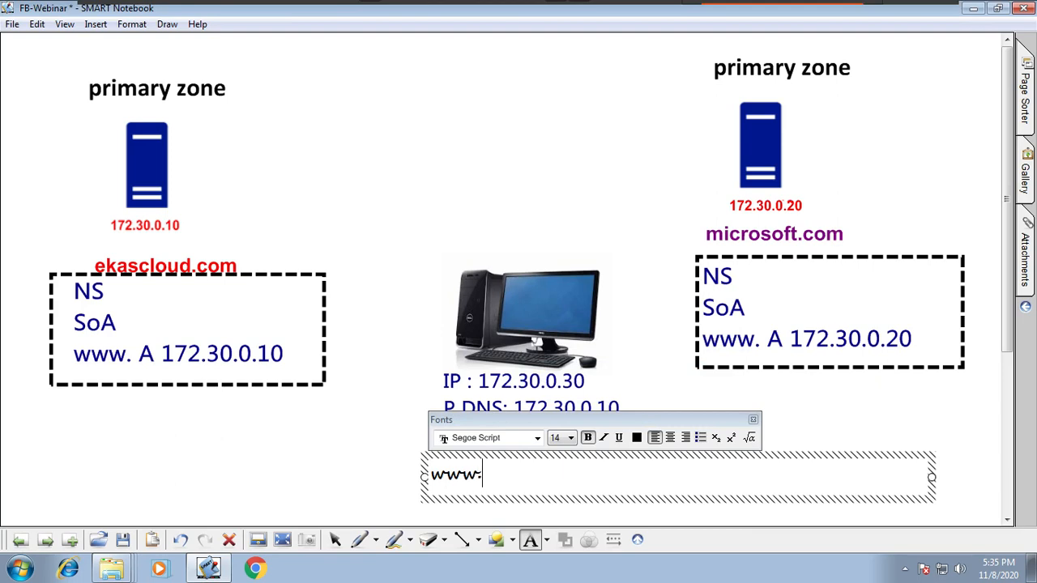
text(.ekascloud.com)
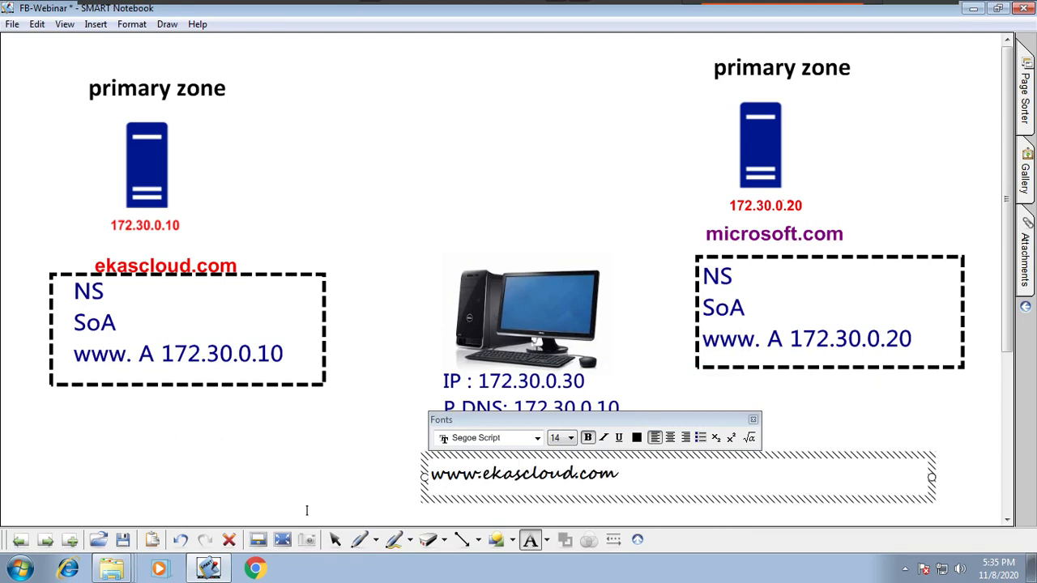
click(306, 510)
click(335, 539)
drag(549, 472, 576, 253)
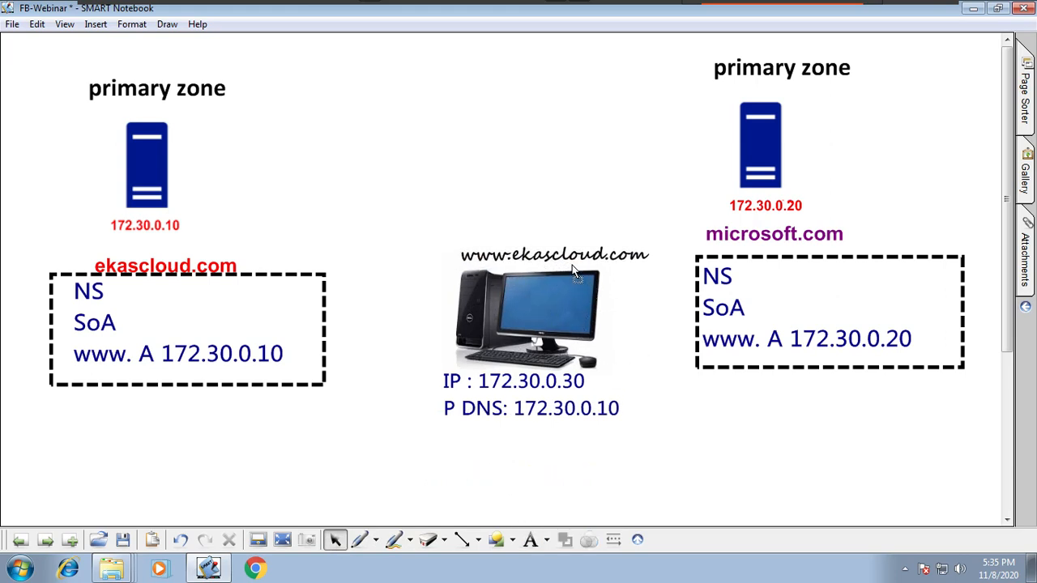
click(478, 541)
click(502, 386)
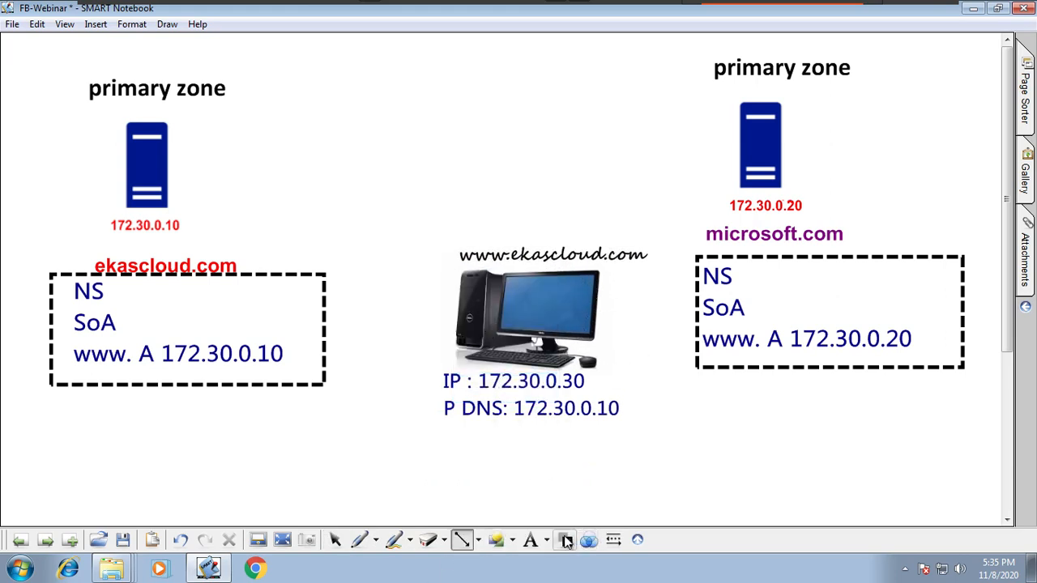
click(567, 541)
click(607, 471)
mouse_move(530, 242)
mouse_down()
mouse_move(394, 192)
mouse_move(193, 159)
mouse_up()
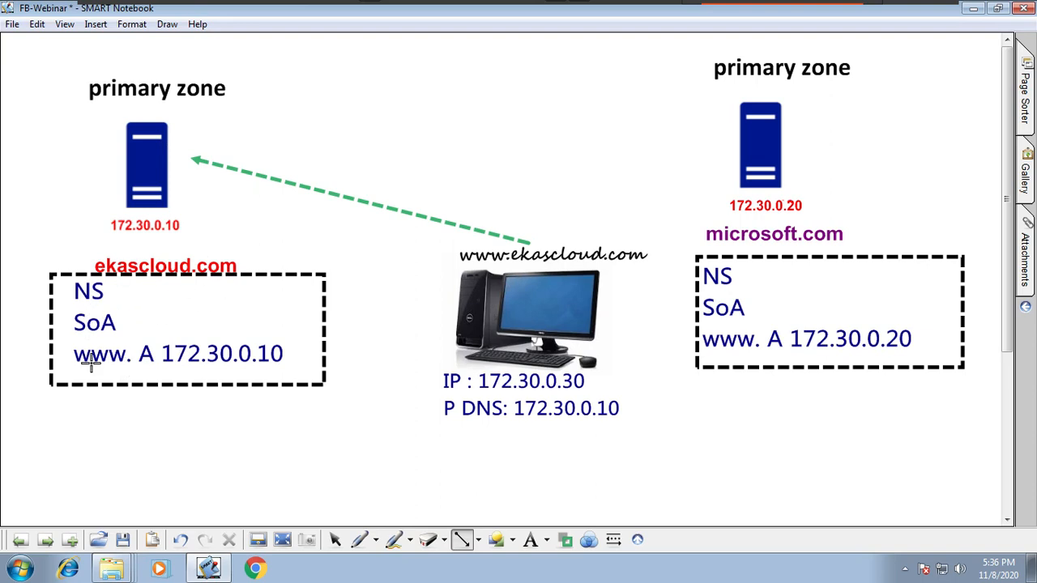
Step: Draw a dark green dashed arrow from the 172.30.0.10 server back to the client computer
click(587, 539)
click(563, 472)
click(566, 539)
click(605, 471)
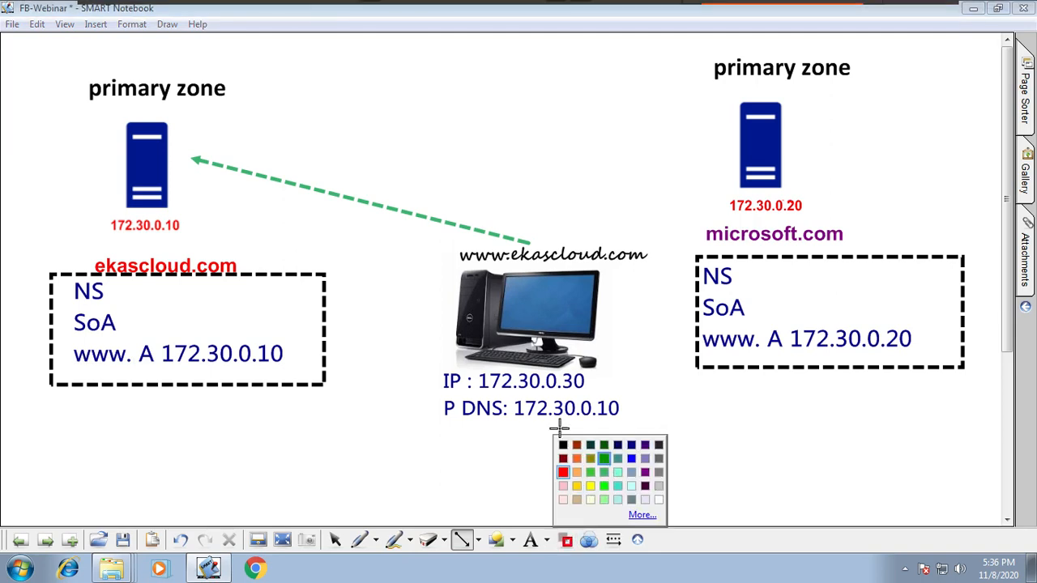
mouse_move(188, 201)
mouse_down()
mouse_move(340, 250)
mouse_move(430, 266)
mouse_up()
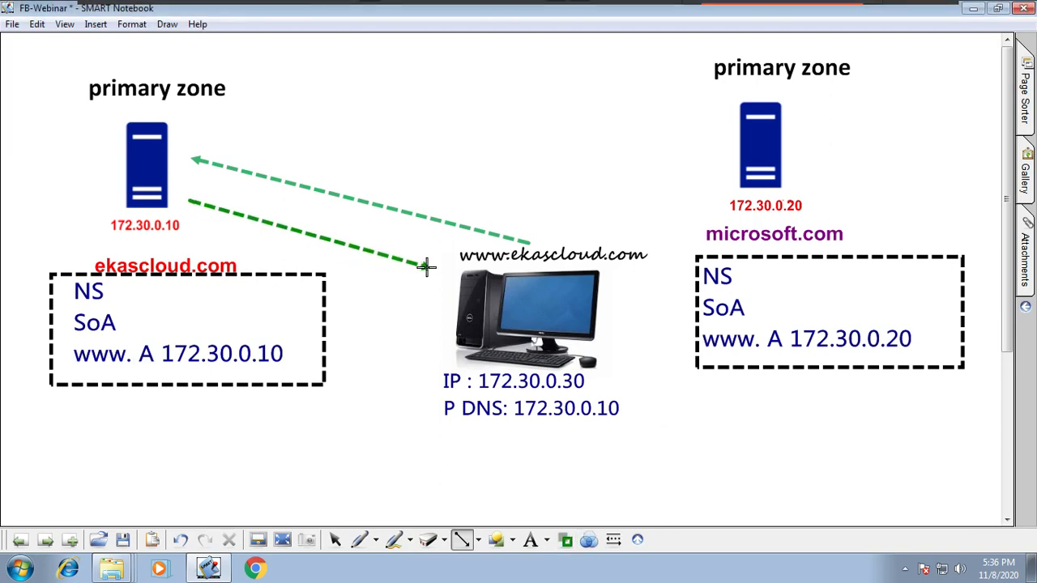
click(334, 539)
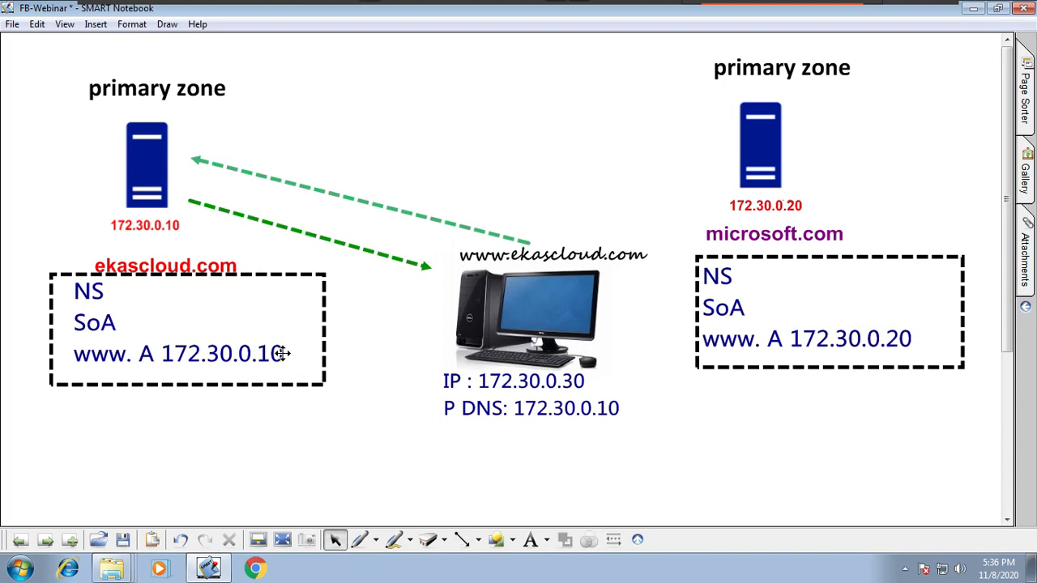
click(292, 352)
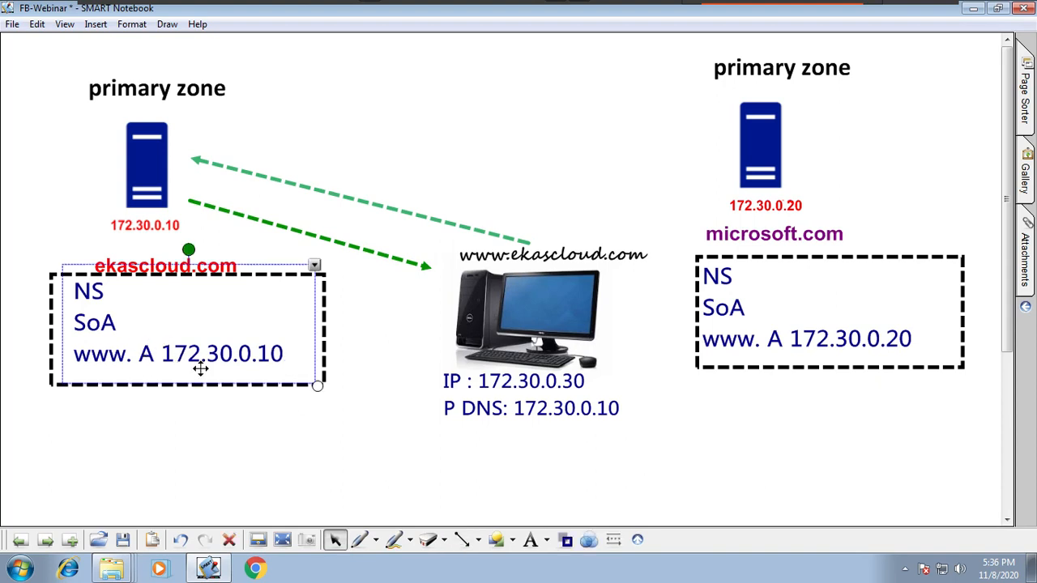
click(424, 339)
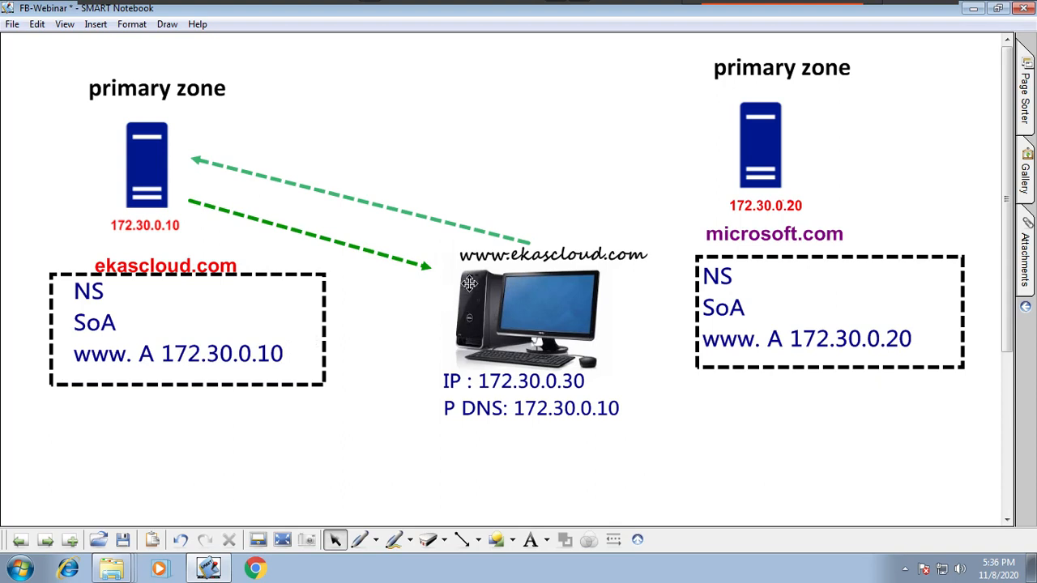
drag(525, 260, 542, 262)
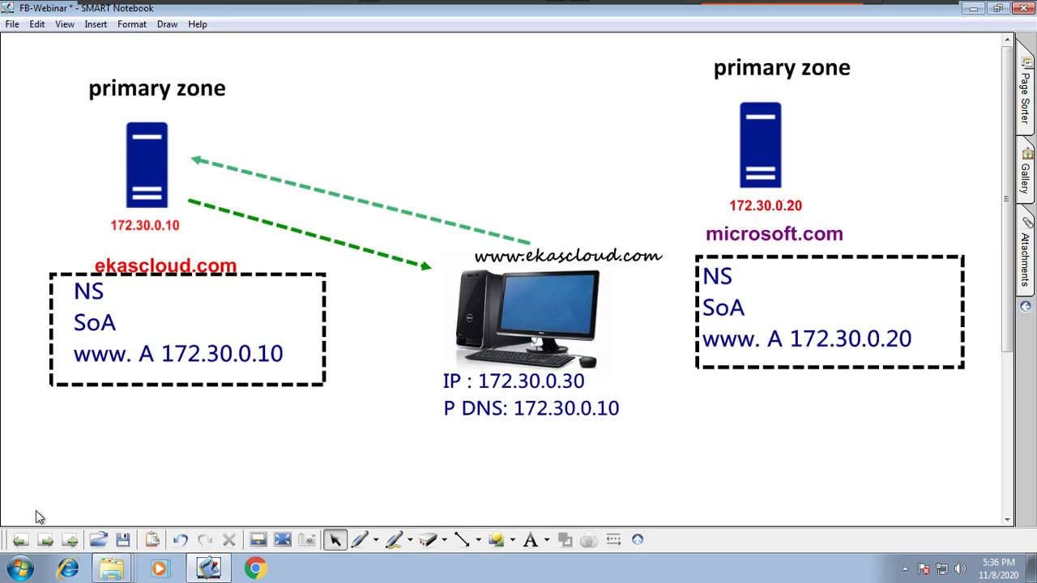
Step: Go to the DNS Server Response page, and switch to the C3 virtual machine with the command prompt
click(48, 542)
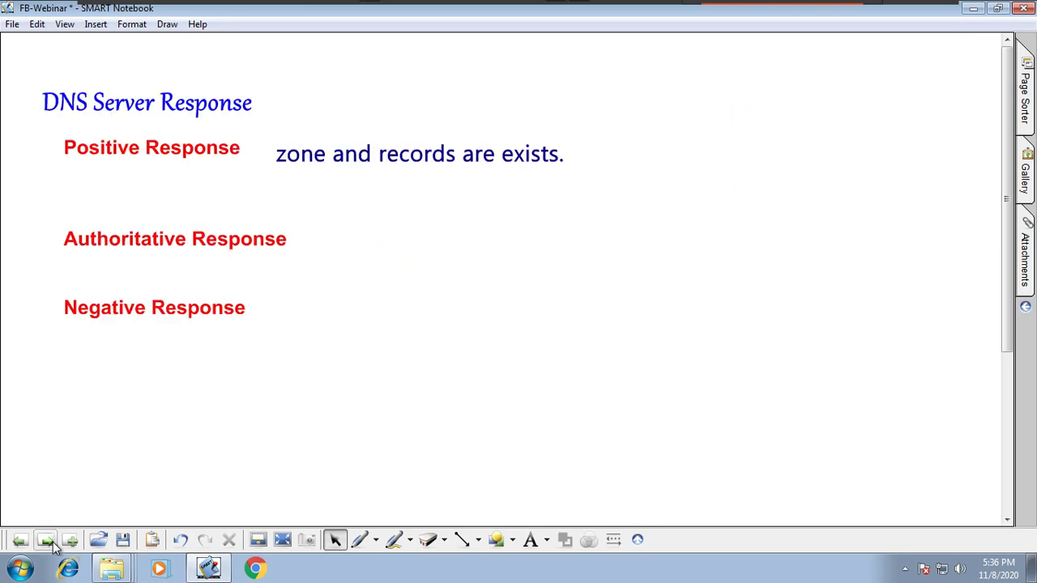
mouse_move(559, 4)
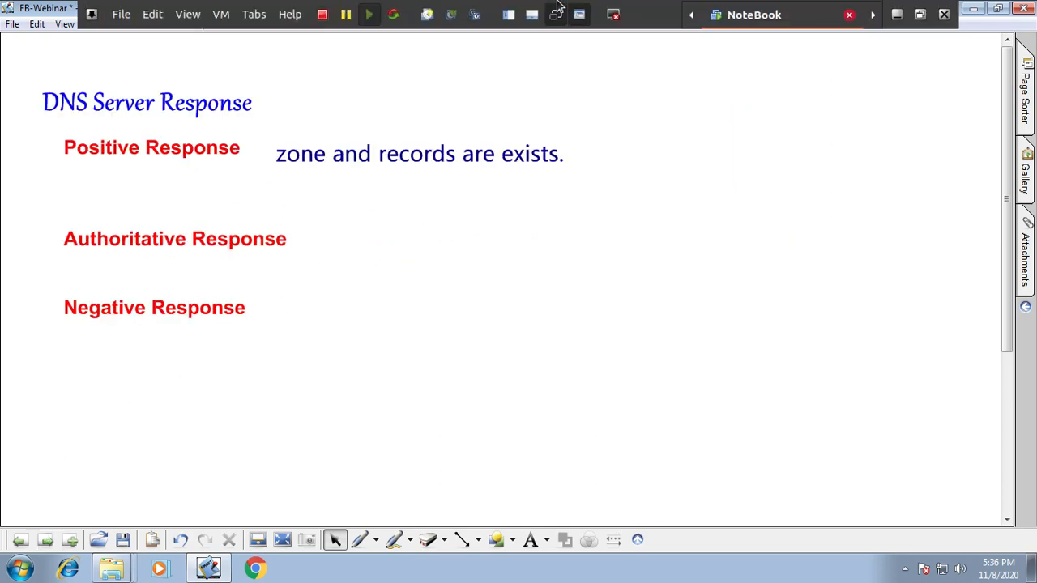
click(253, 15)
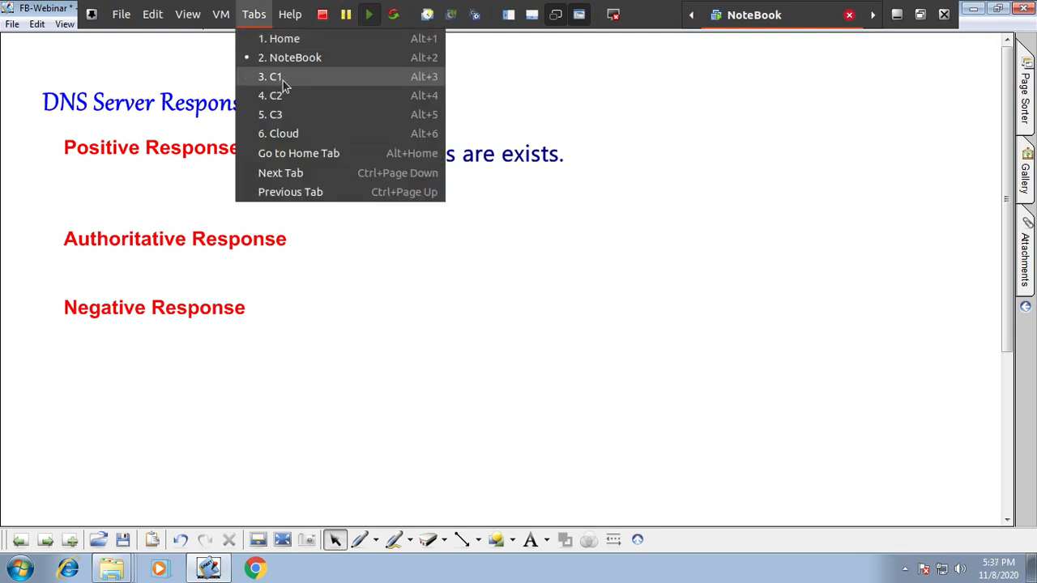
click(287, 115)
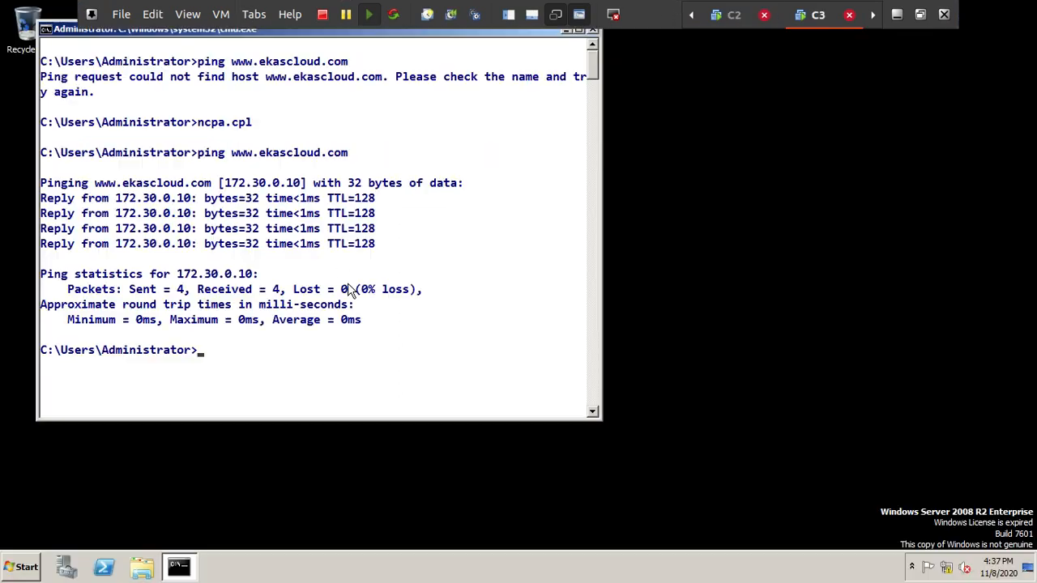
right_click(240, 152)
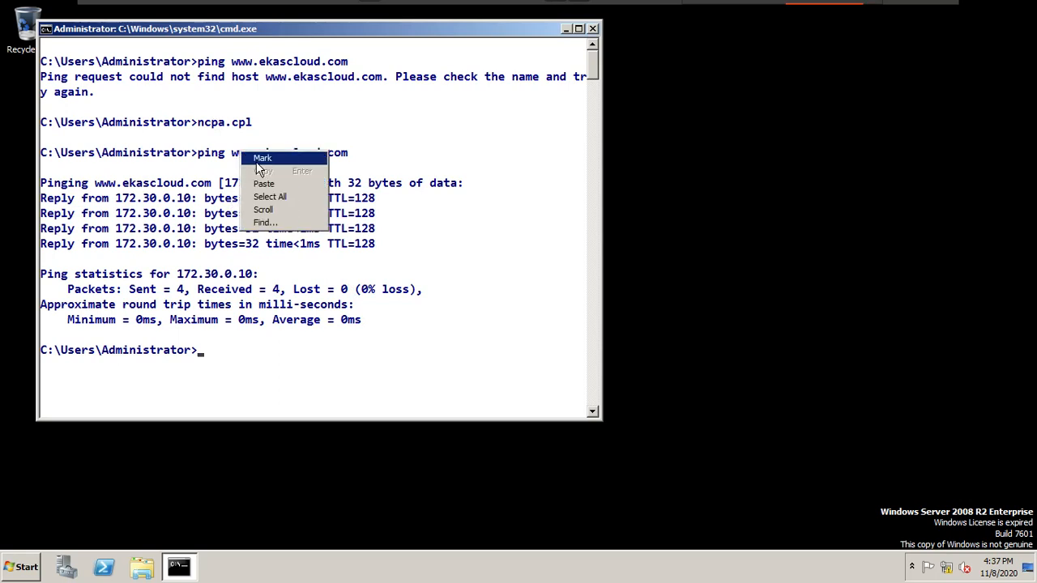
click(257, 162)
drag(234, 154, 361, 155)
click(262, 154)
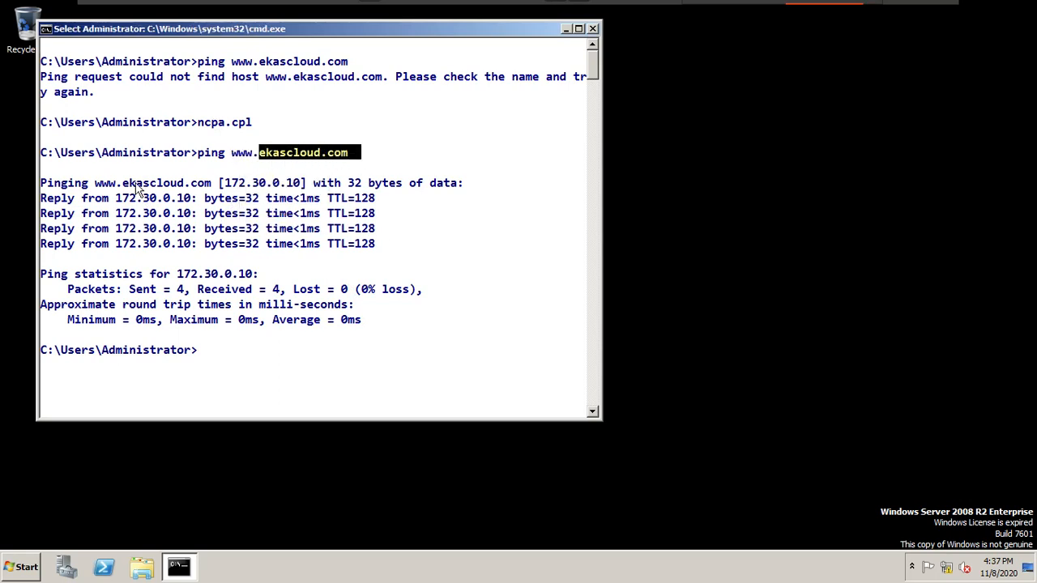
drag(123, 186, 215, 188)
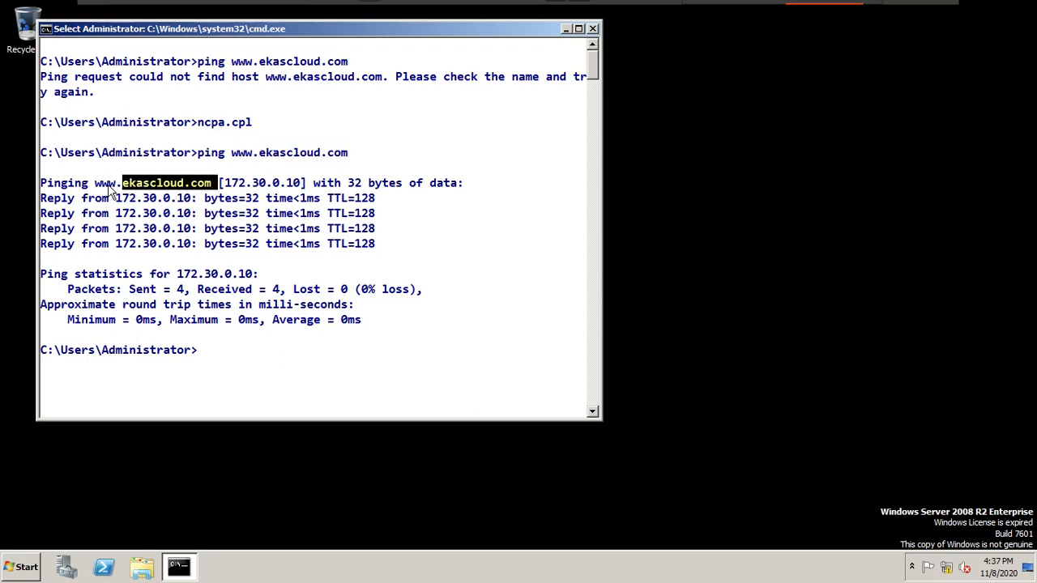
drag(92, 188, 121, 191)
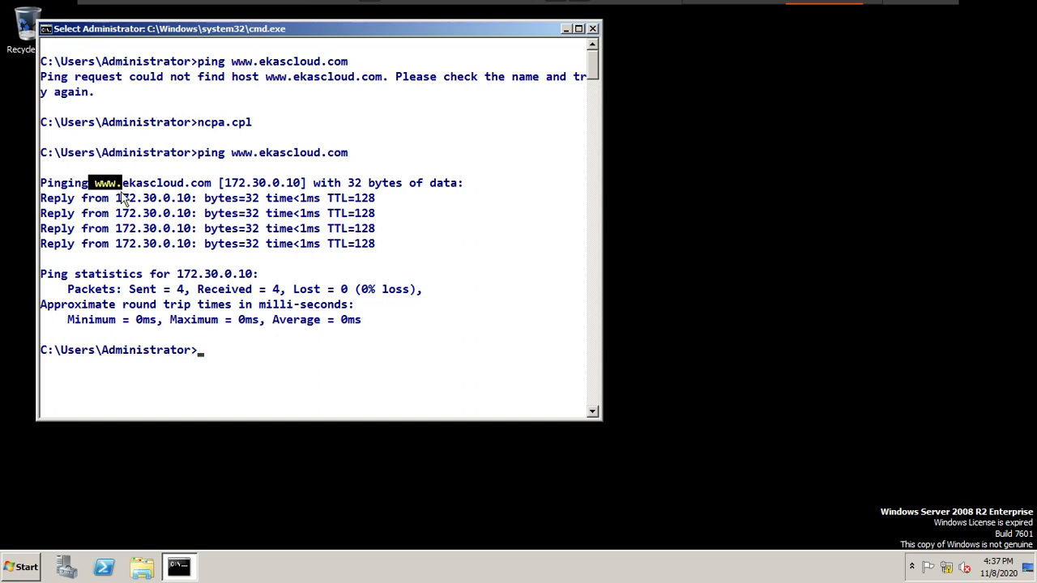
drag(219, 187, 306, 188)
drag(47, 194, 395, 229)
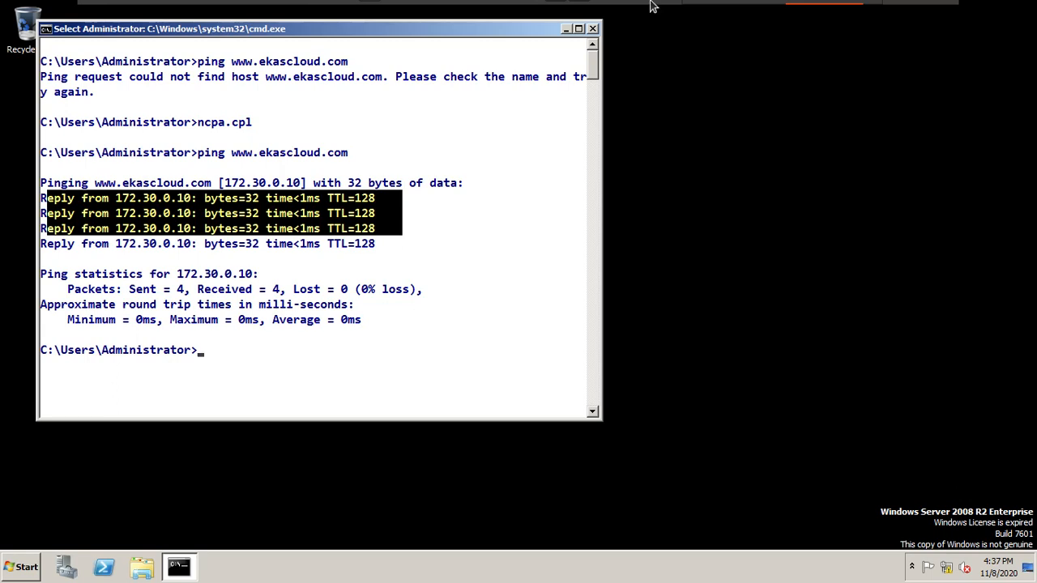
mouse_move(653, 4)
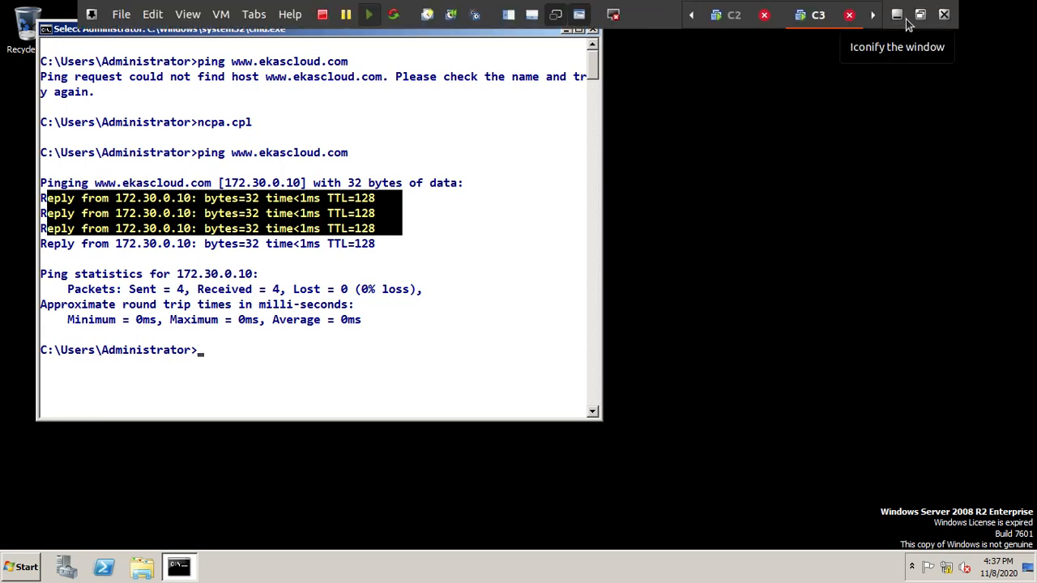
click(534, 233)
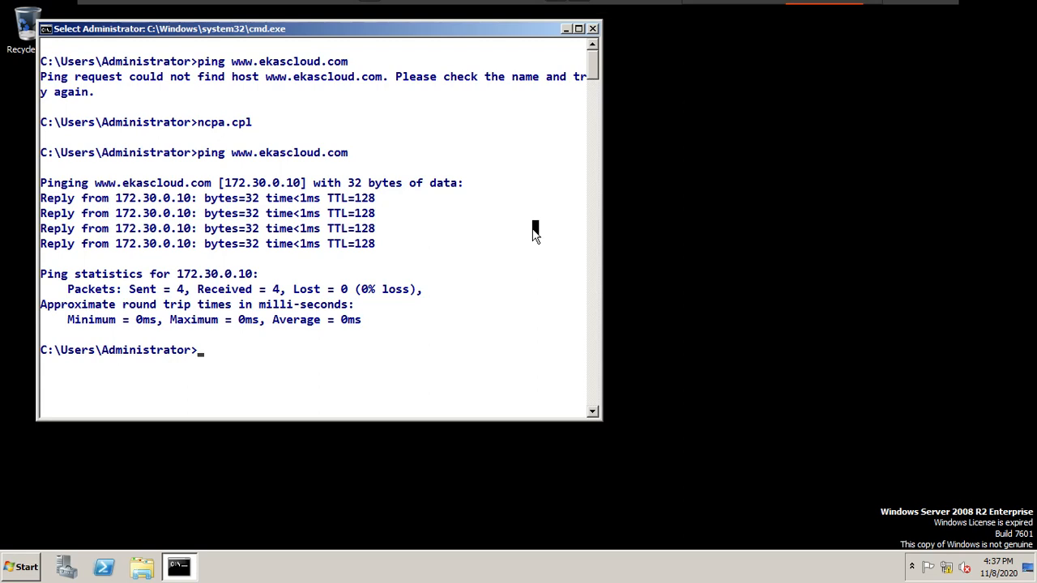
Step: Enter the command ping mail.ekascloud.com at the prompt without running it
text(ping)
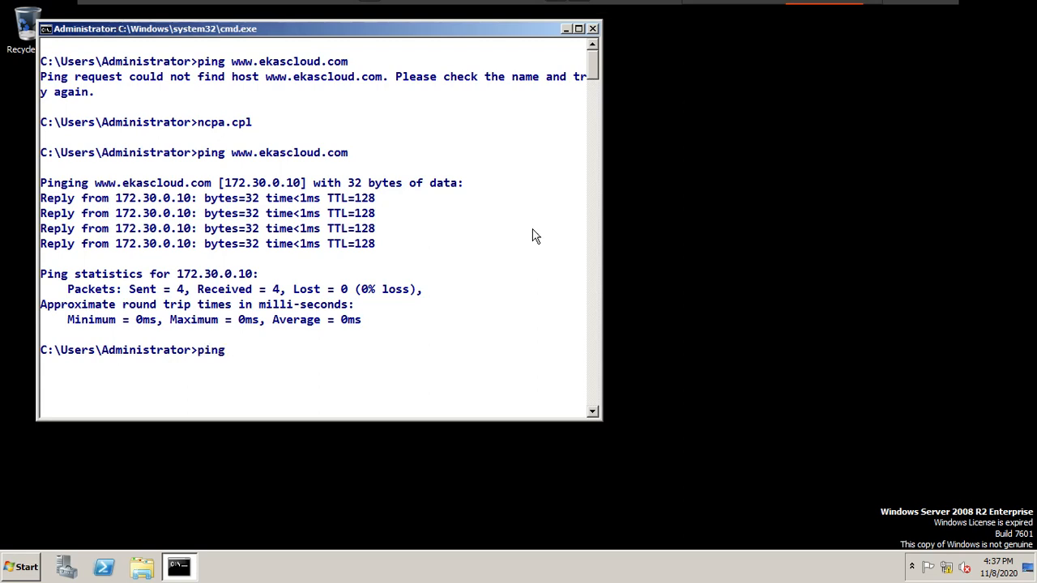
text( mail.ekascloud.com)
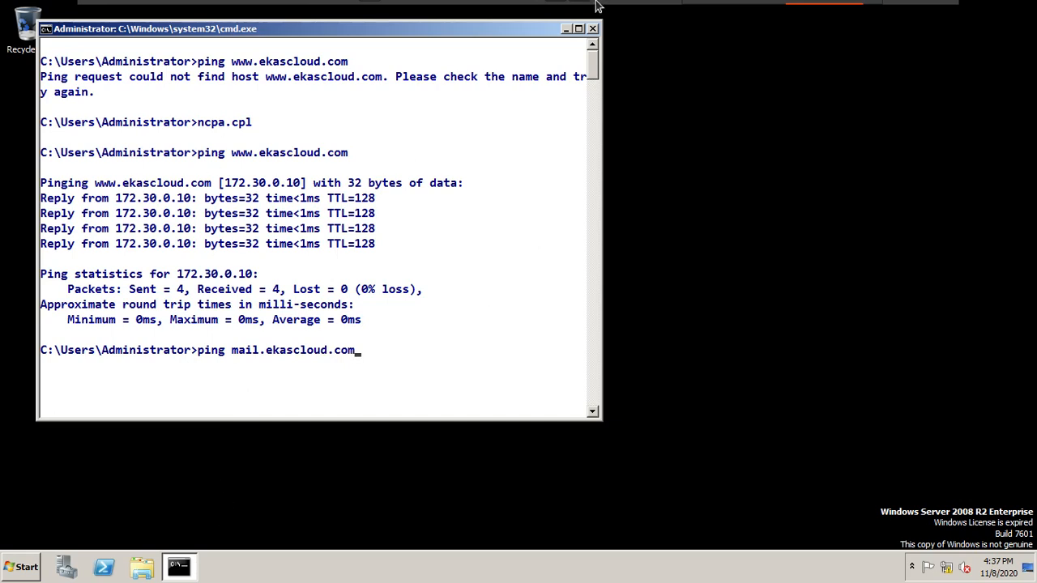
Step: Switch to the NoteBook virtual machine and return to the page with the two primary zone servers and the client
mouse_move(411, 5)
click(253, 14)
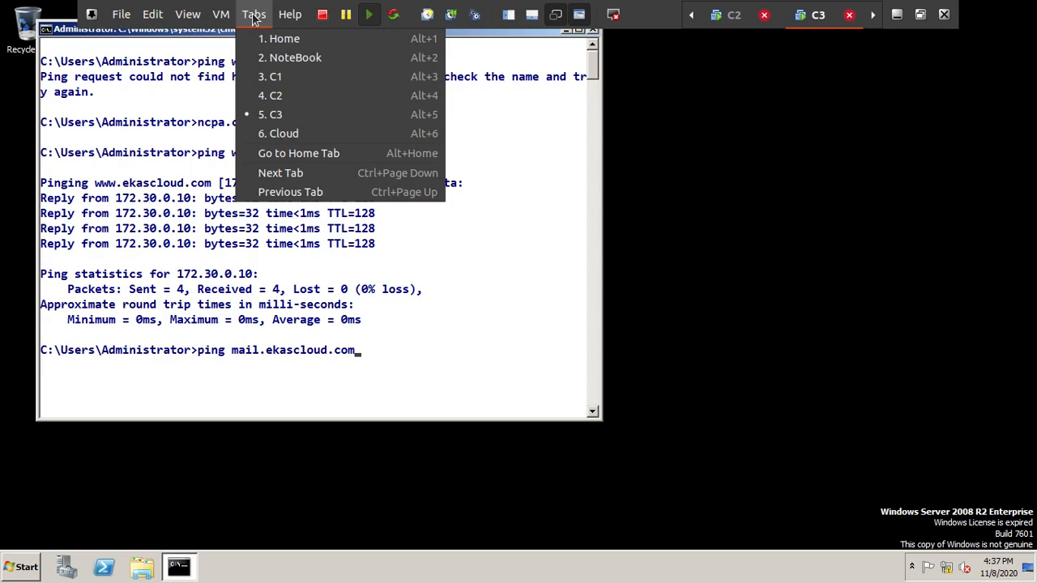
click(275, 59)
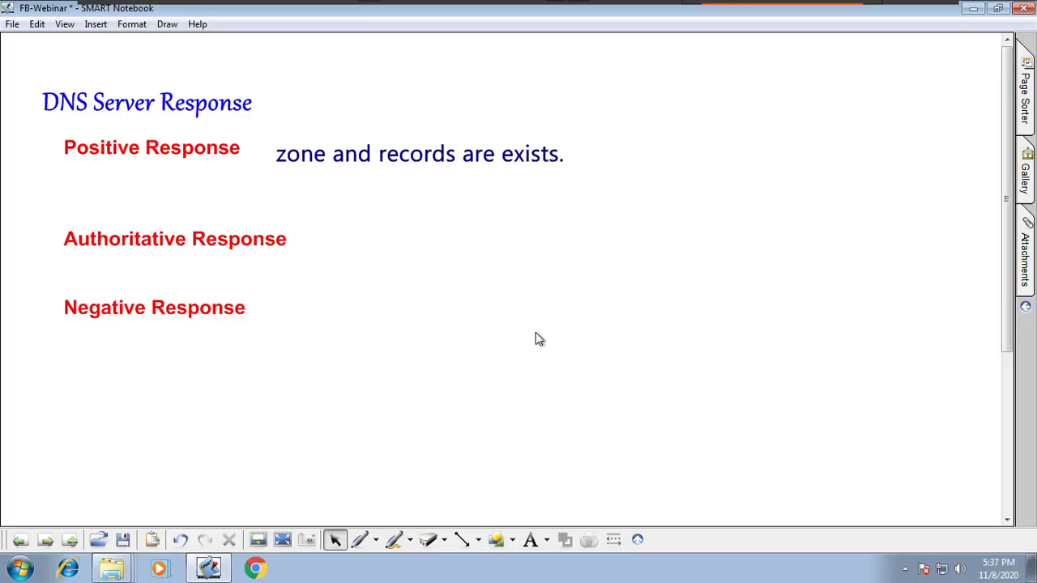
click(21, 540)
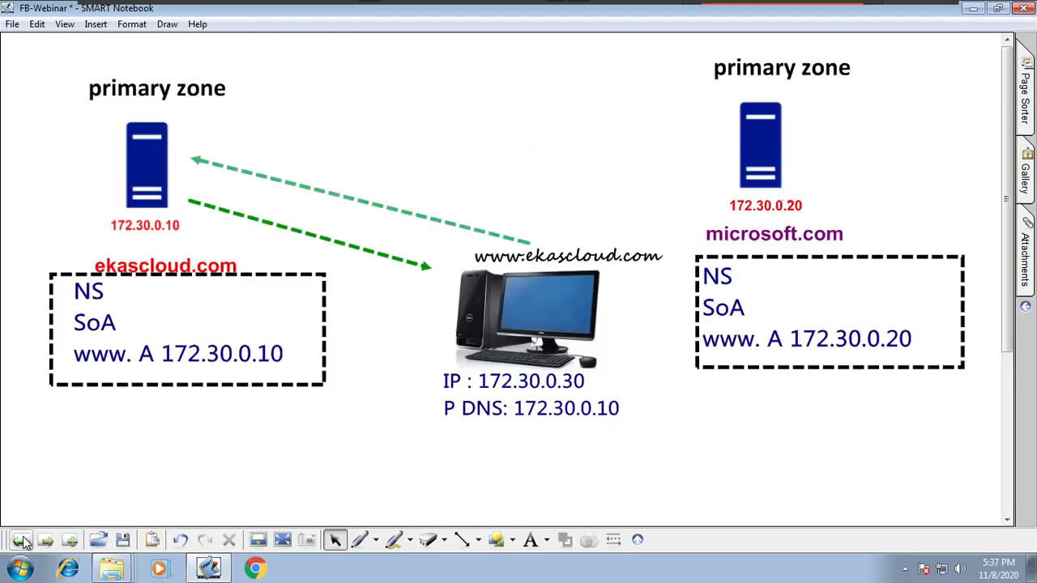
click(655, 257)
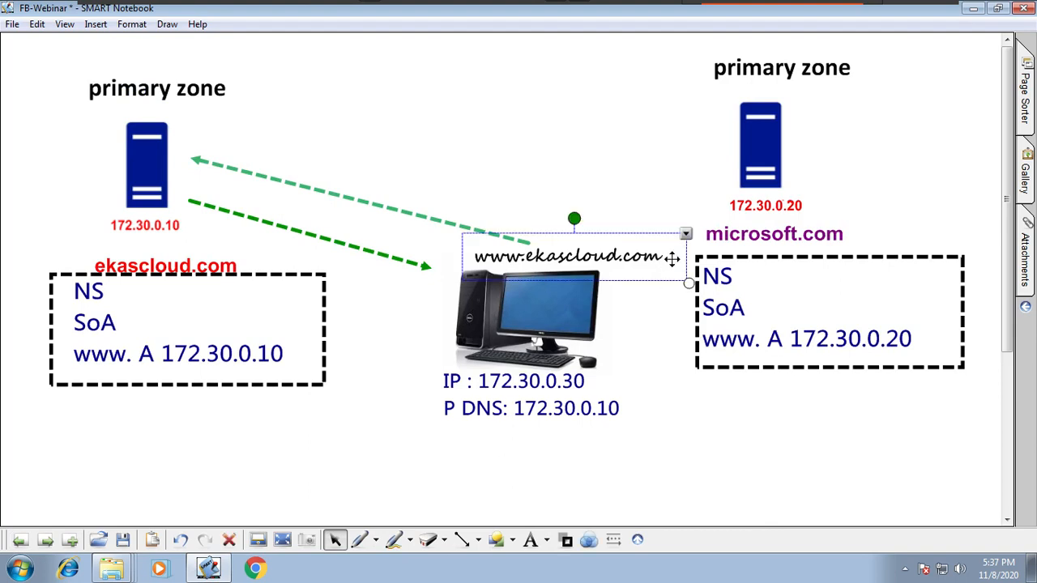
click(685, 234)
click(713, 245)
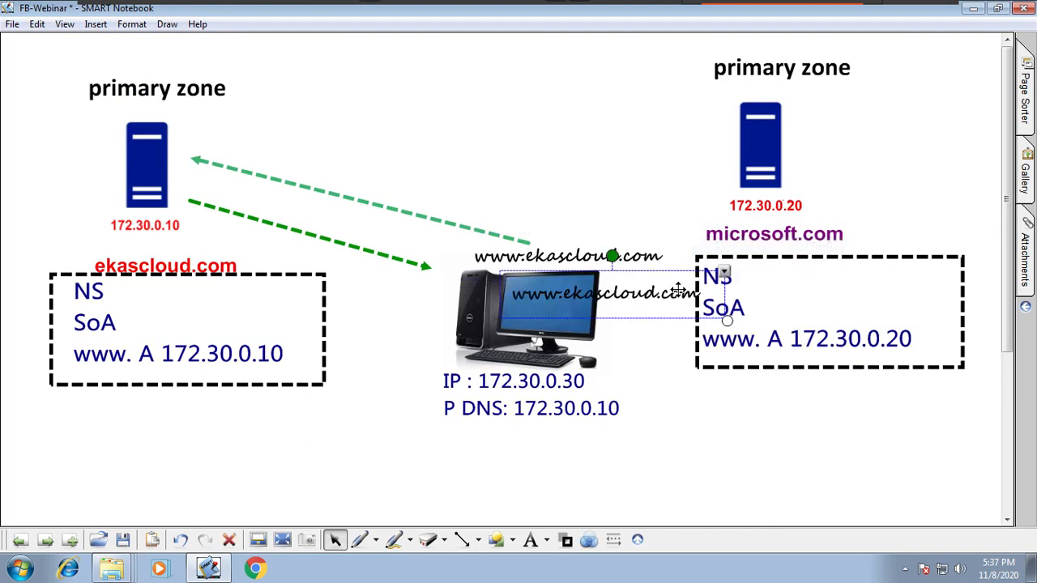
mouse_move(660, 281)
mouse_down()
mouse_move(650, 225)
mouse_move(639, 230)
mouse_up()
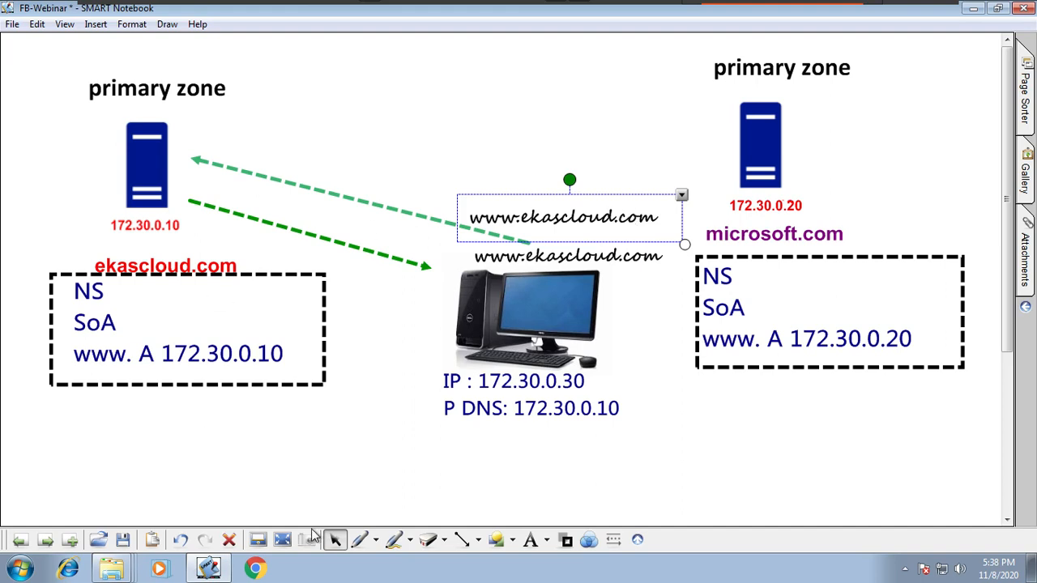
Step: Leave the virtual machine for the host's Chrome browser and open YouTube in a new incognito window
mouse_move(565, 6)
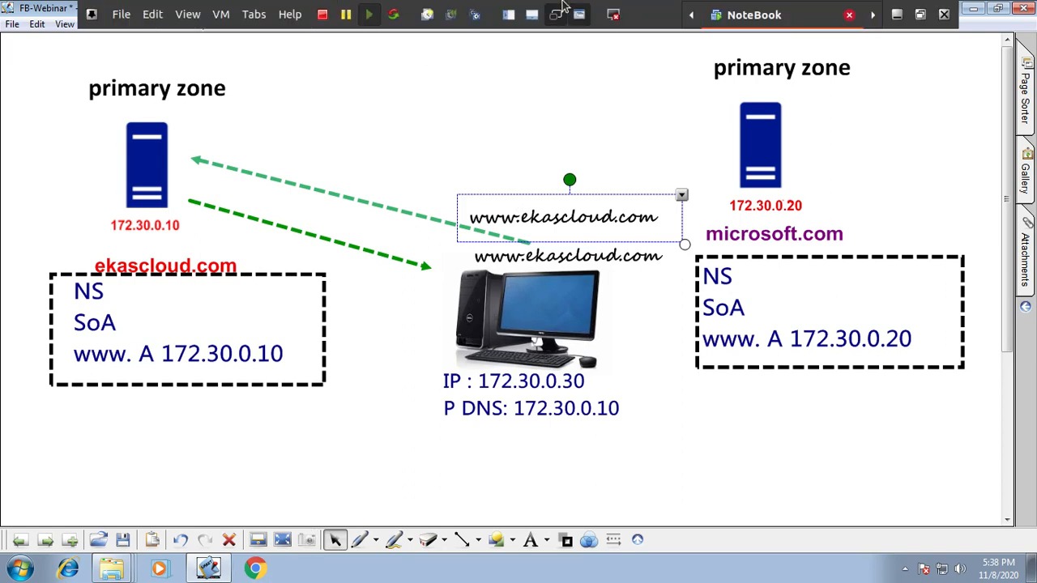
click(897, 14)
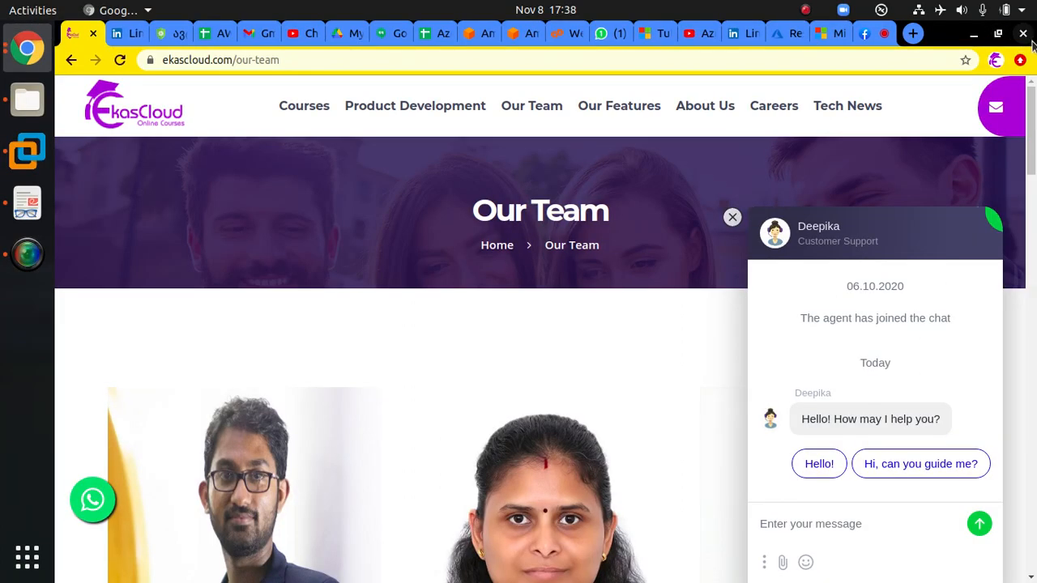
click(1019, 61)
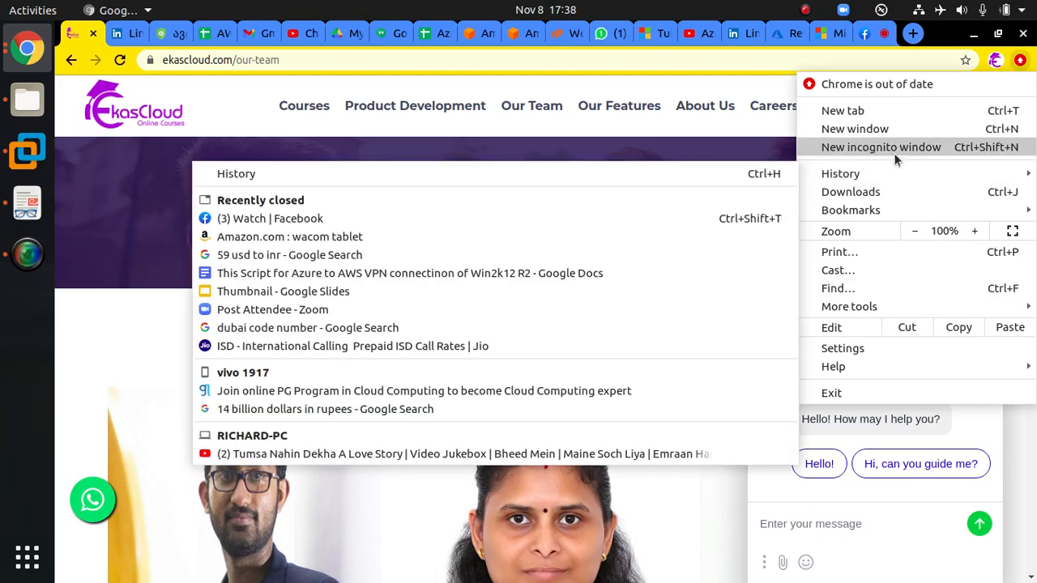
click(892, 149)
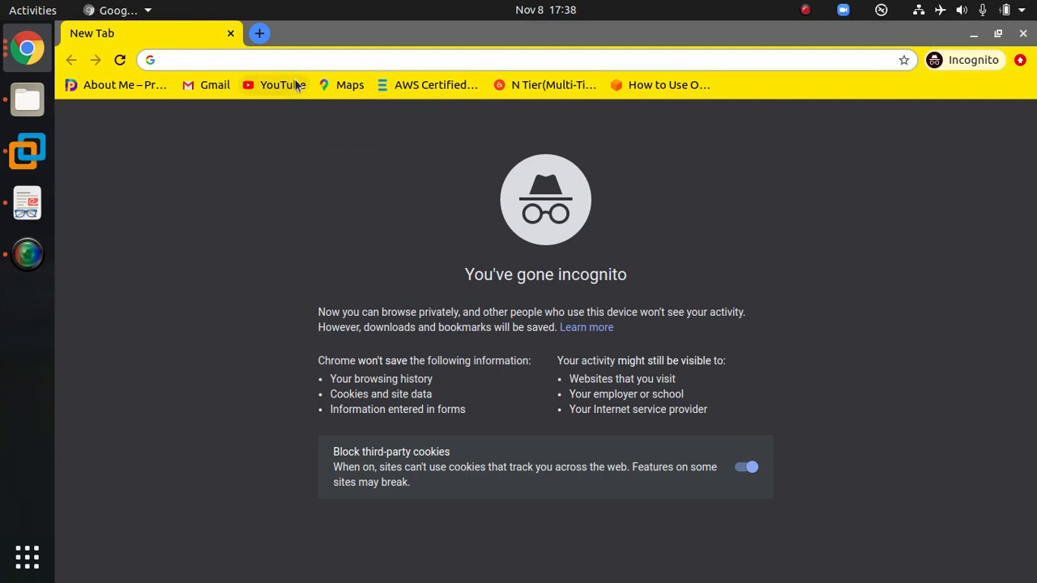
click(295, 81)
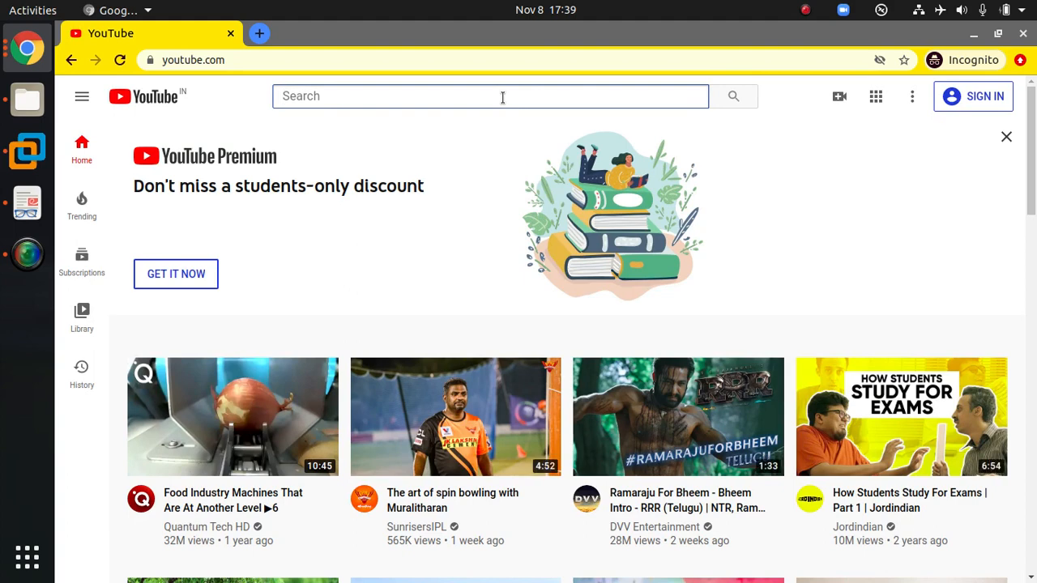
Step: Search YouTube for "ekascloud" and open the video list of the EkasCloud LLC channel
click(502, 95)
text(ekascloud)
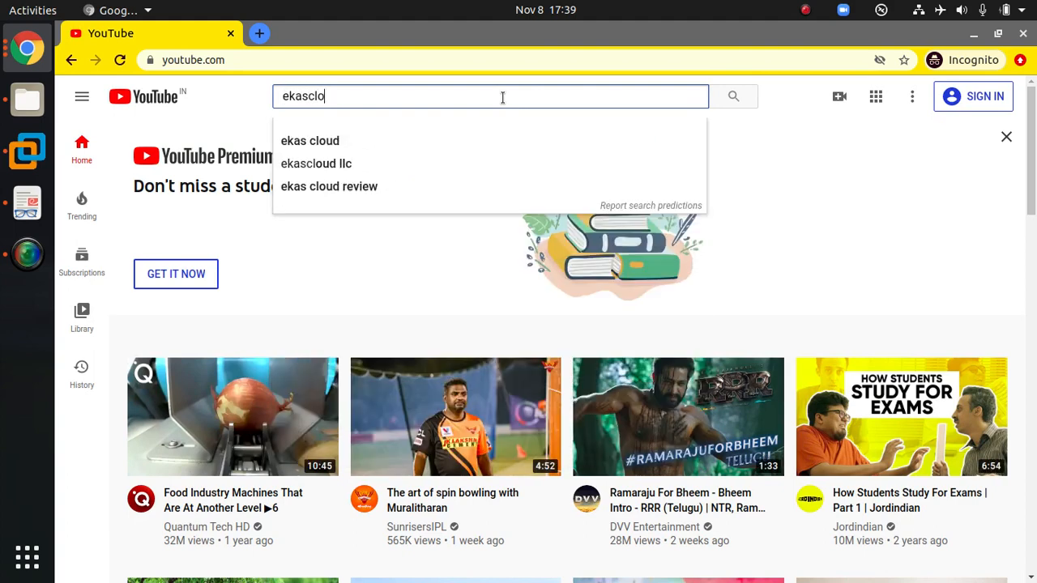
key(Return)
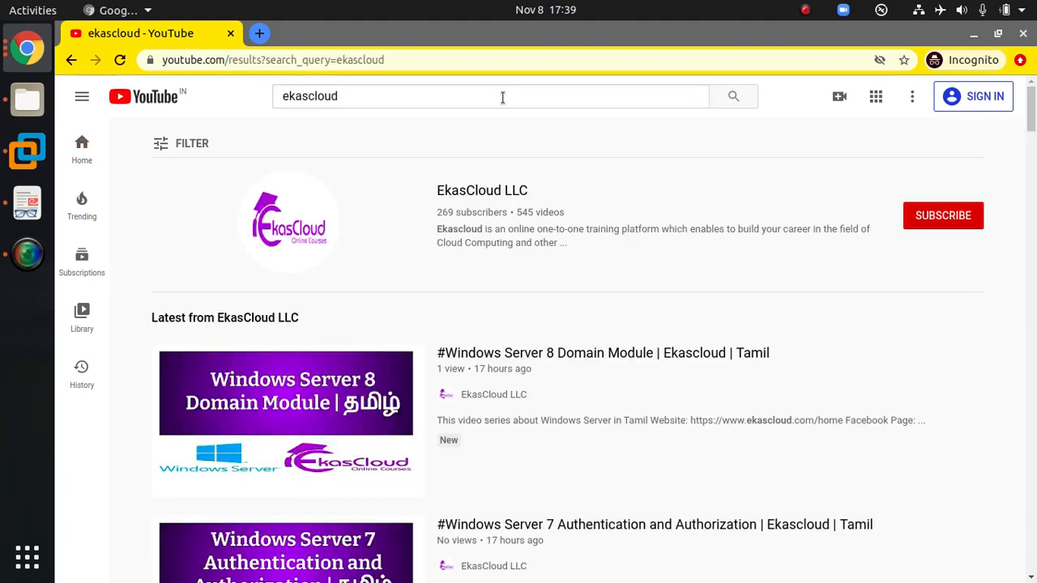
click(478, 193)
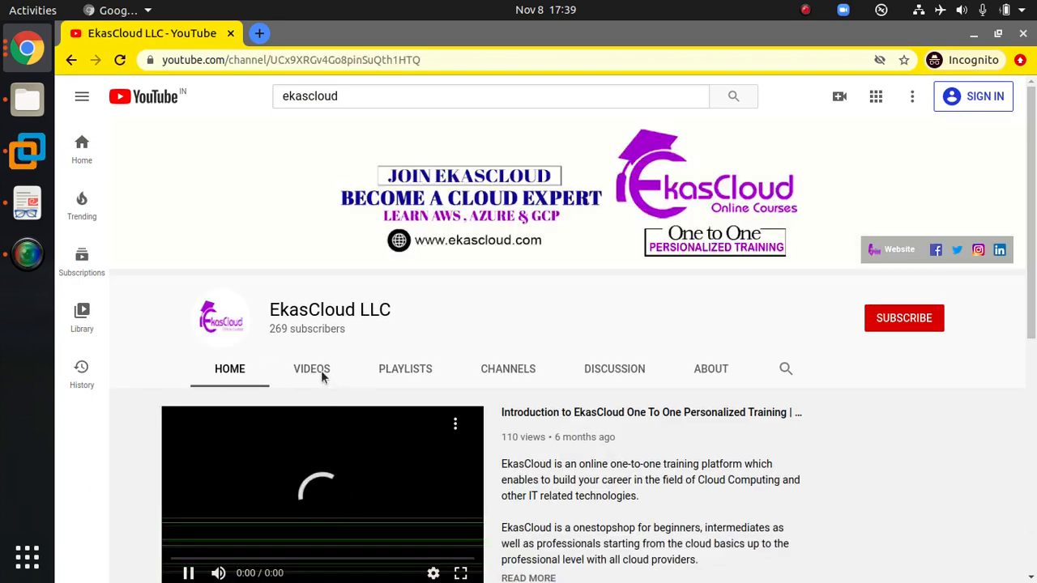
click(322, 374)
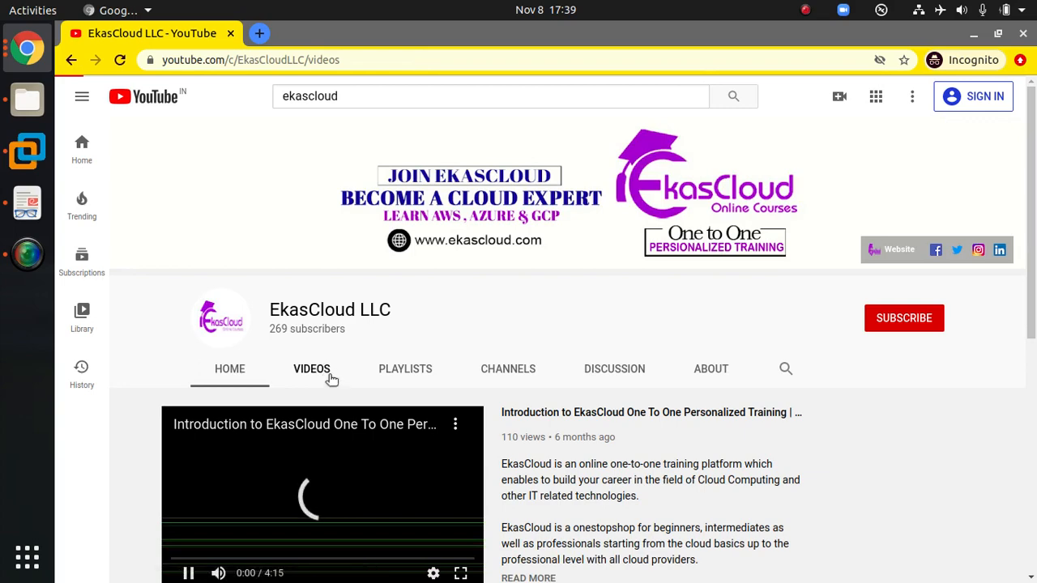
Step: Look through the EkasCloud LLC channel's uploaded videos on Windows Server, Linux, networking and cloud topics
scroll(768, 439, down, 3)
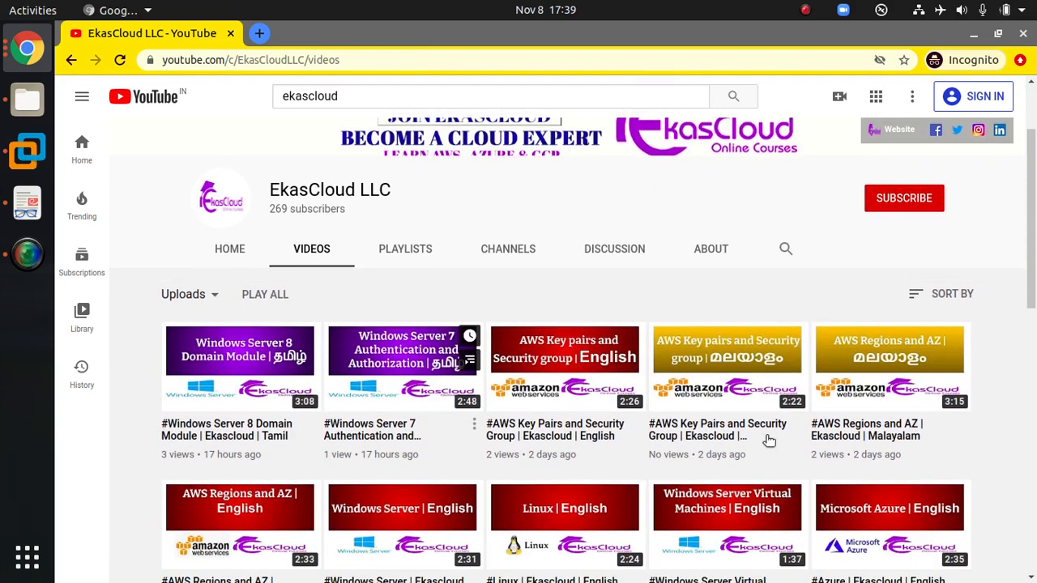
scroll(753, 446, down, 10)
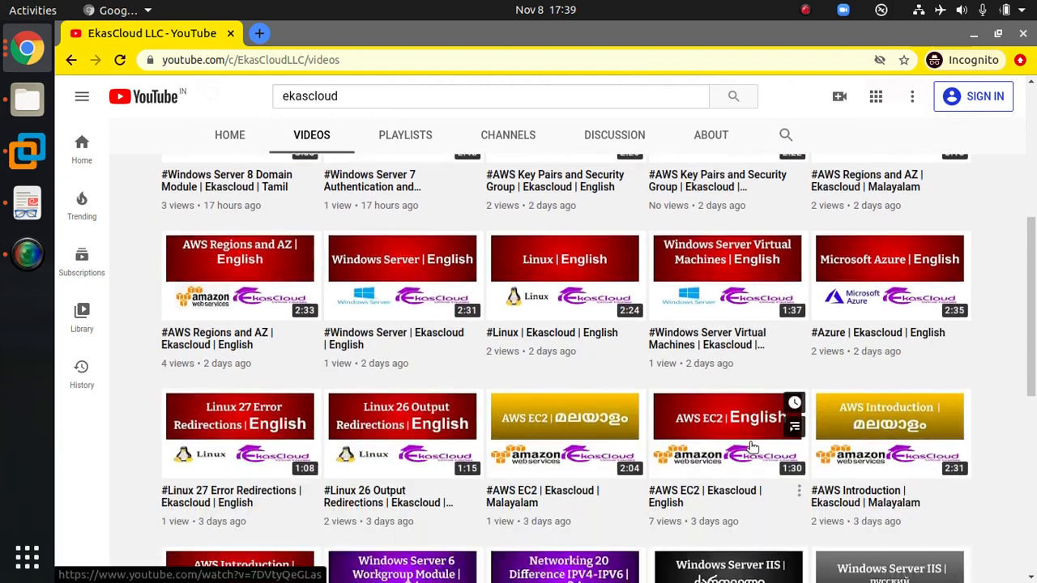
scroll(752, 447, down, 5)
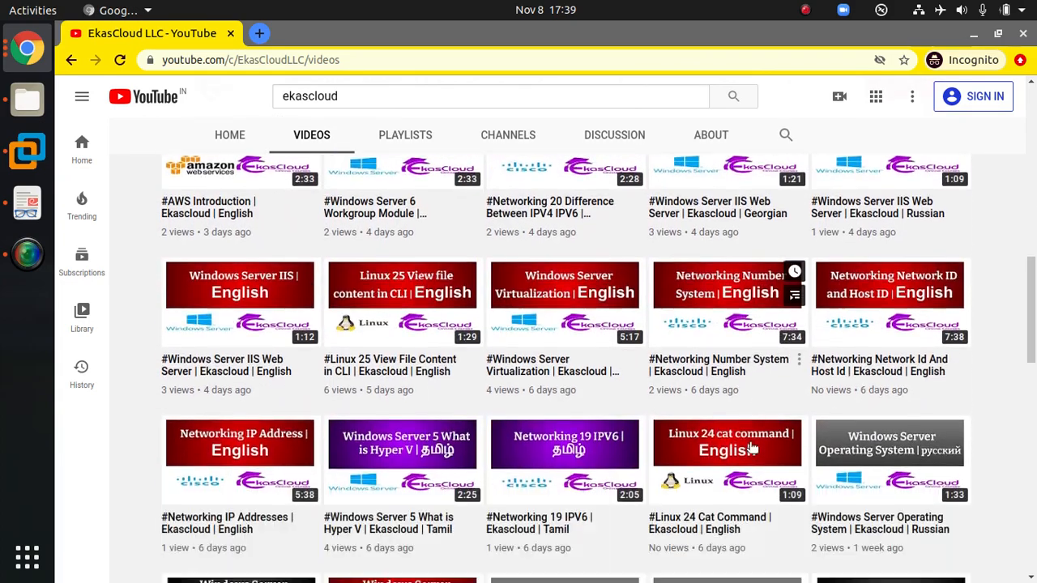
scroll(753, 446, down, 18)
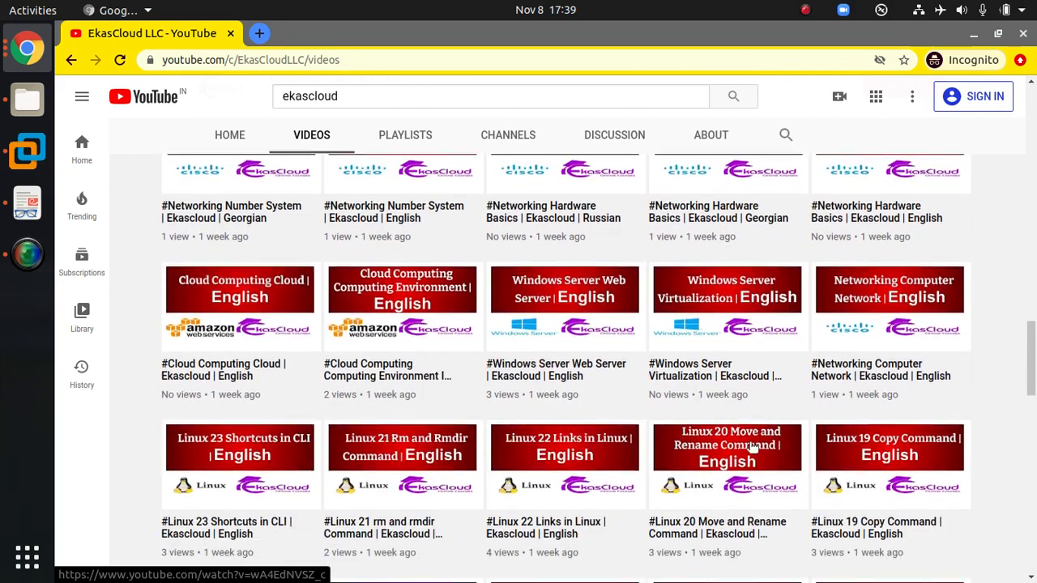
scroll(750, 448, down, 20)
scroll(752, 446, down, 12)
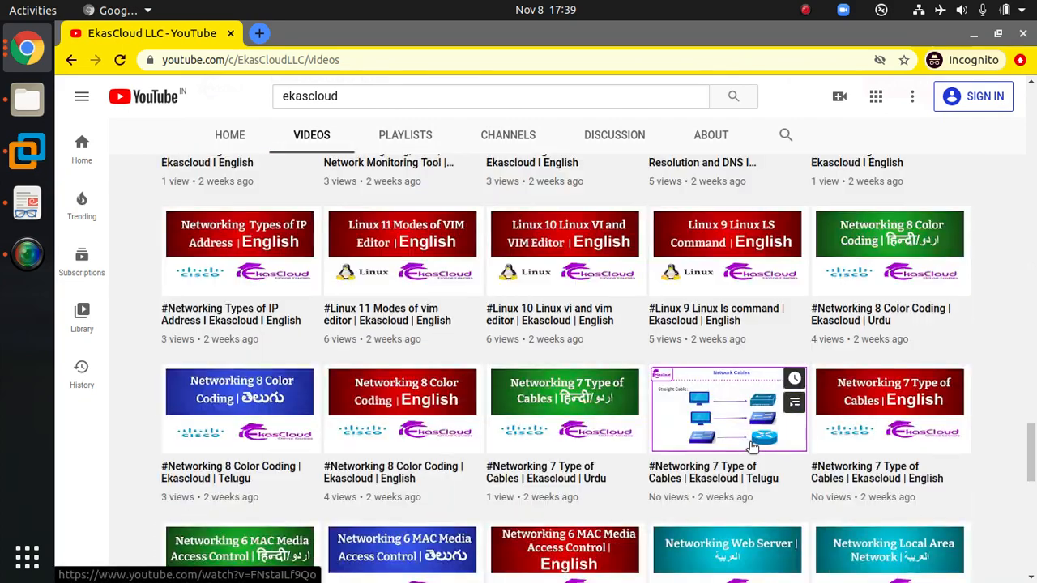
scroll(752, 446, down, 4)
scroll(752, 446, down, 12)
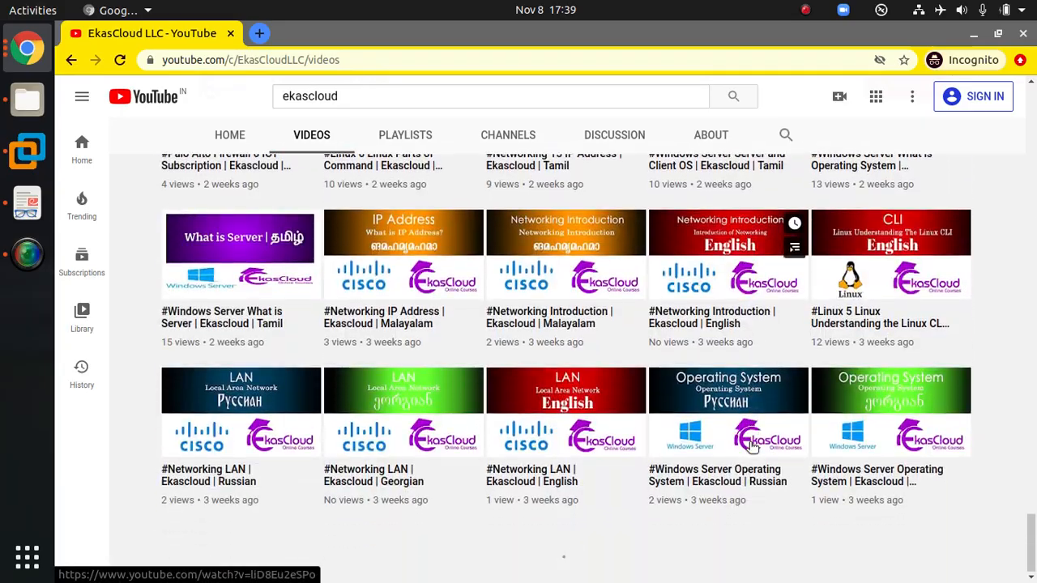
scroll(752, 446, up, 20)
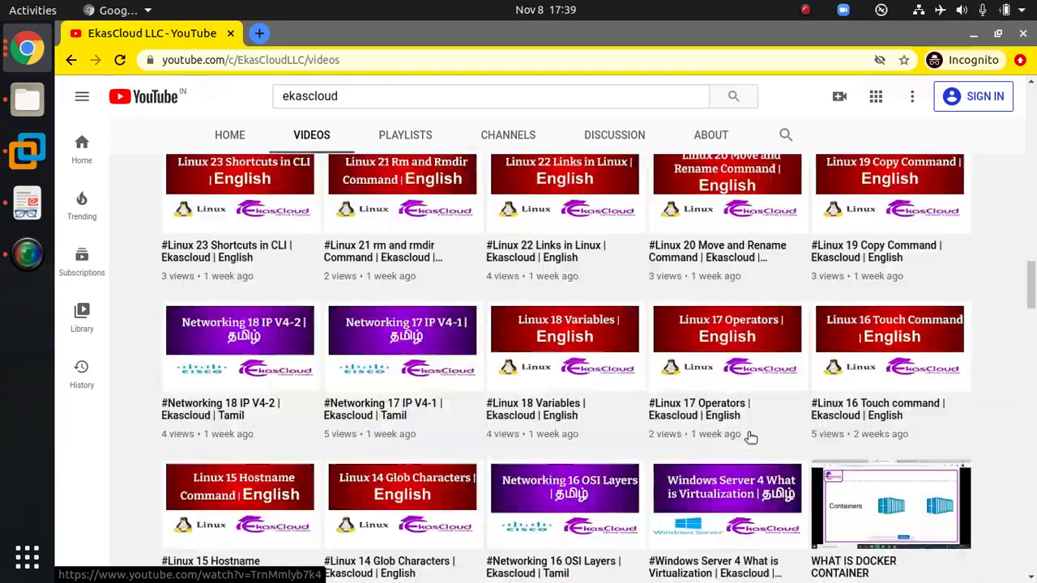
scroll(750, 437, up, 15)
scroll(751, 437, down, 18)
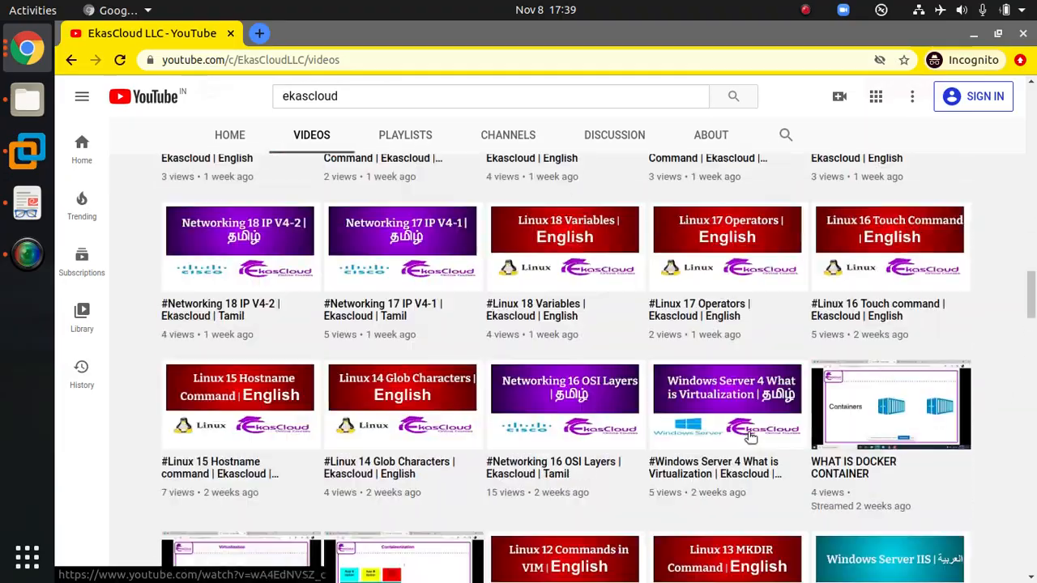
scroll(751, 437, down, 3)
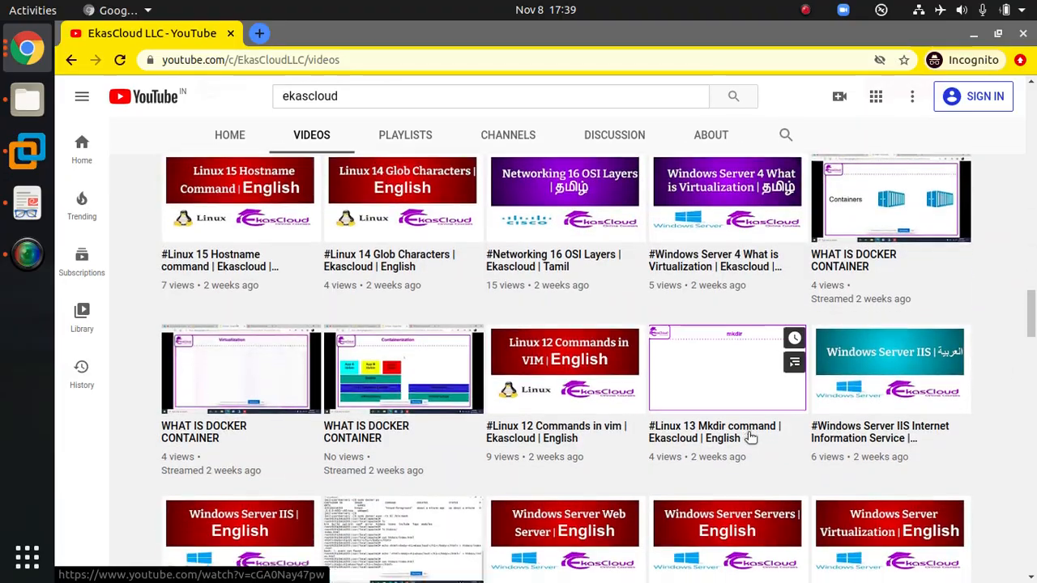
scroll(751, 438, down, 3)
scroll(751, 438, down, 6)
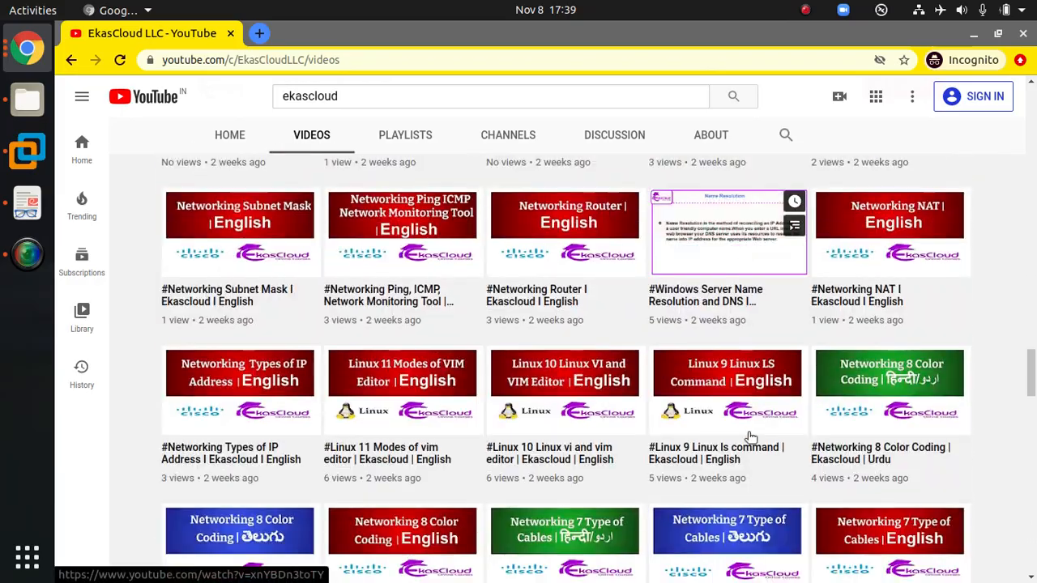
scroll(750, 437, down, 7)
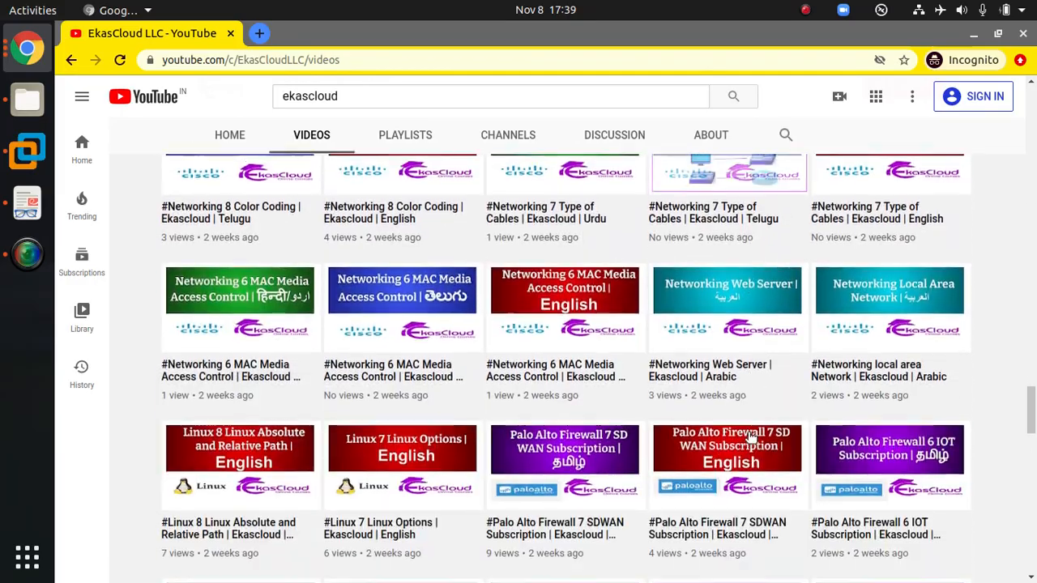
Step: Check the oldest uploads in the EkasCloud LLC video list, then go back up to the newest ones
scroll(751, 438, down, 15)
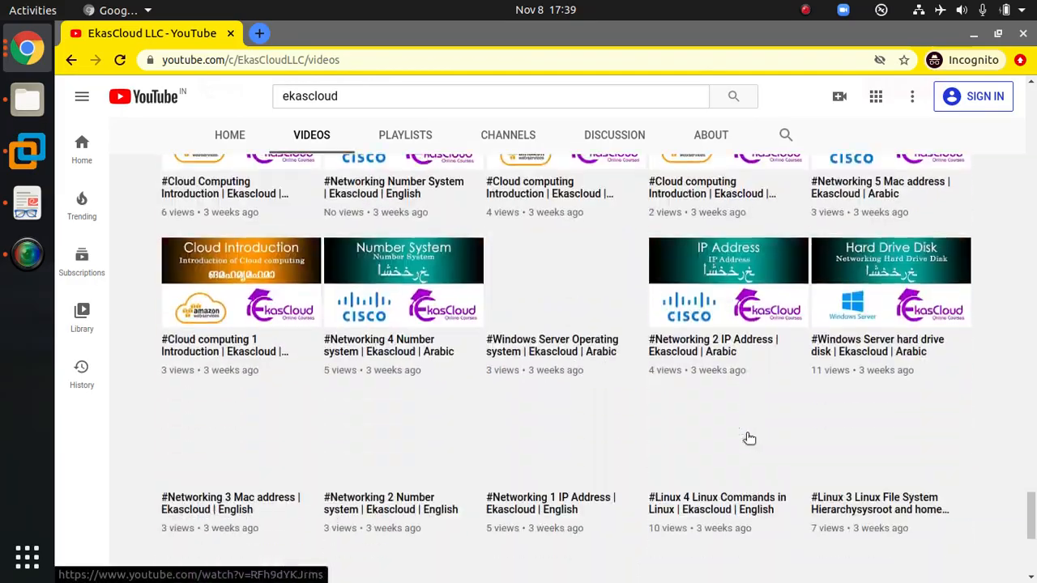
scroll(749, 437, down, 2)
scroll(749, 437, up, 2)
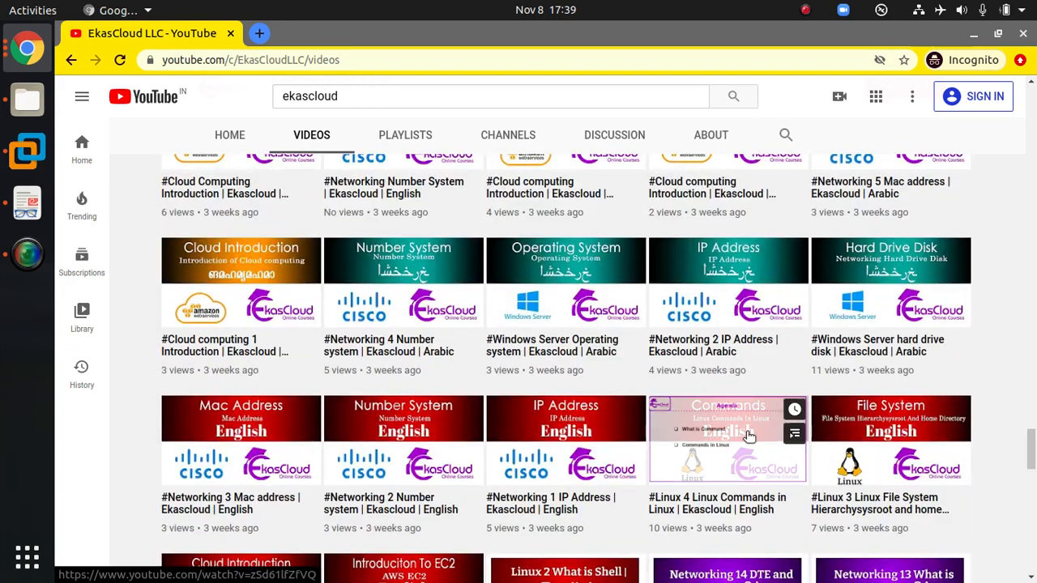
scroll(749, 437, up, 4)
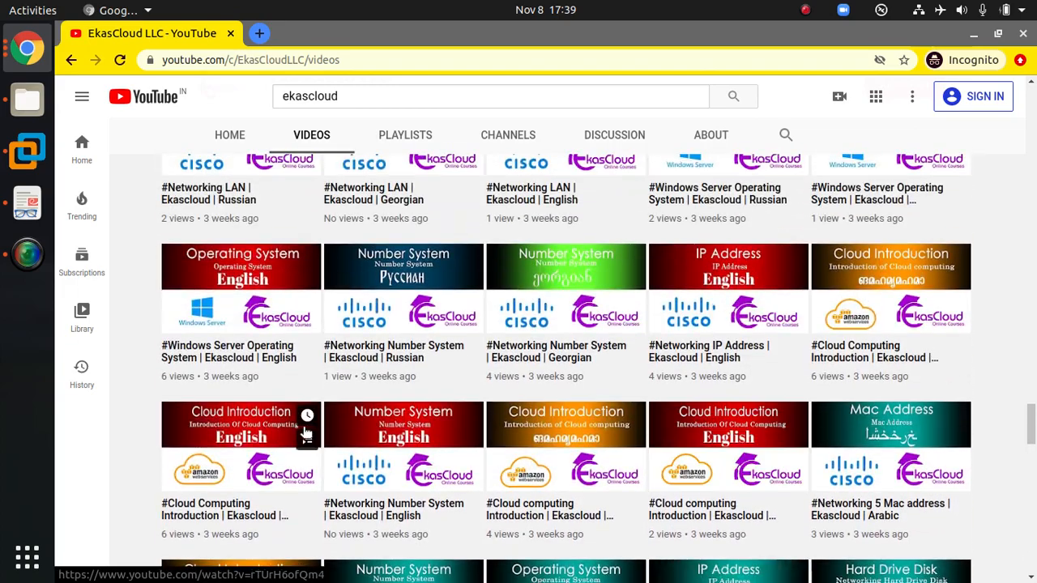
scroll(306, 433, up, 3)
scroll(484, 348, up, 7)
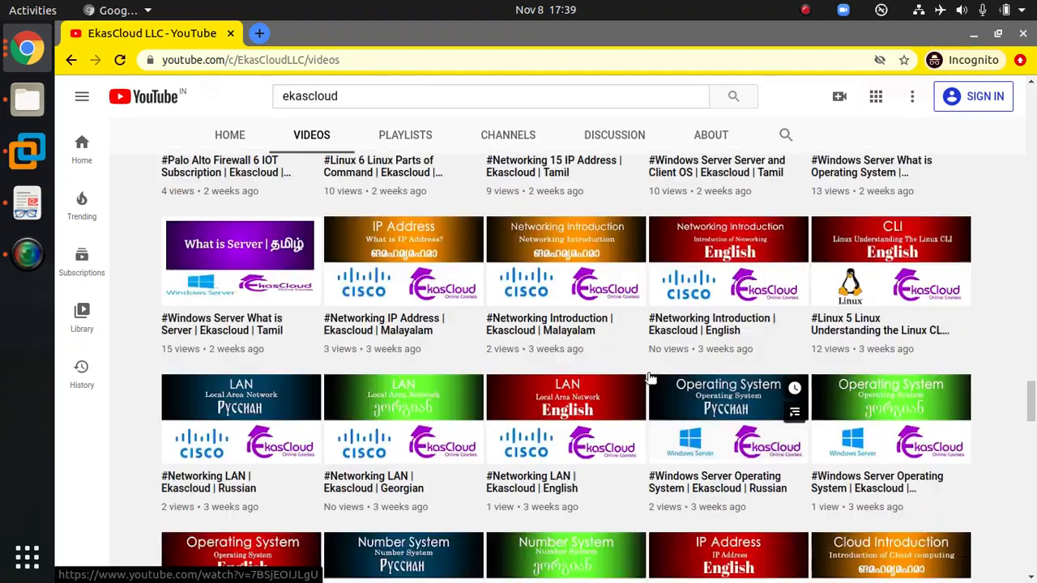
scroll(650, 377, up, 15)
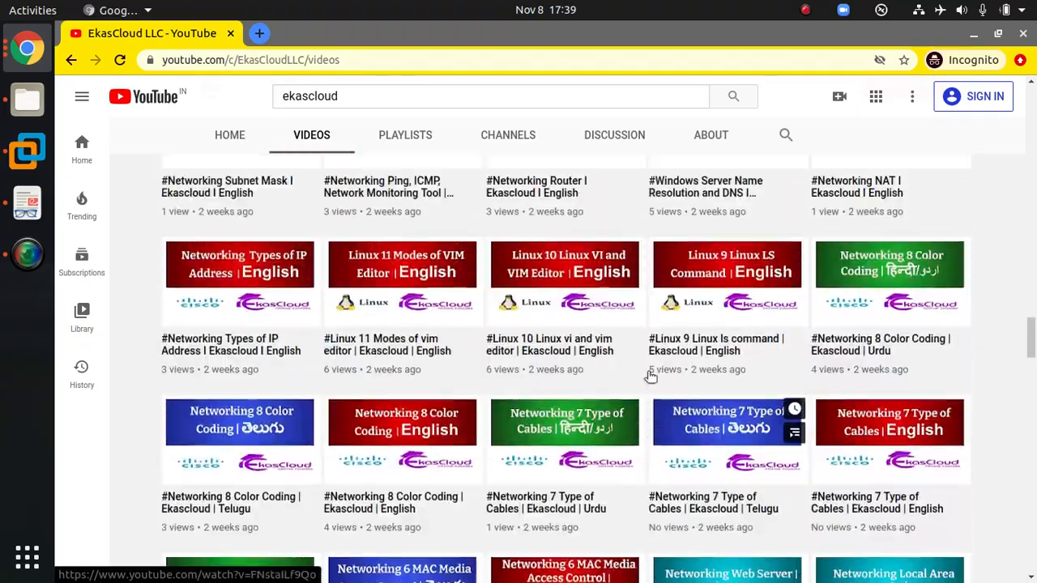
scroll(650, 377, up, 15)
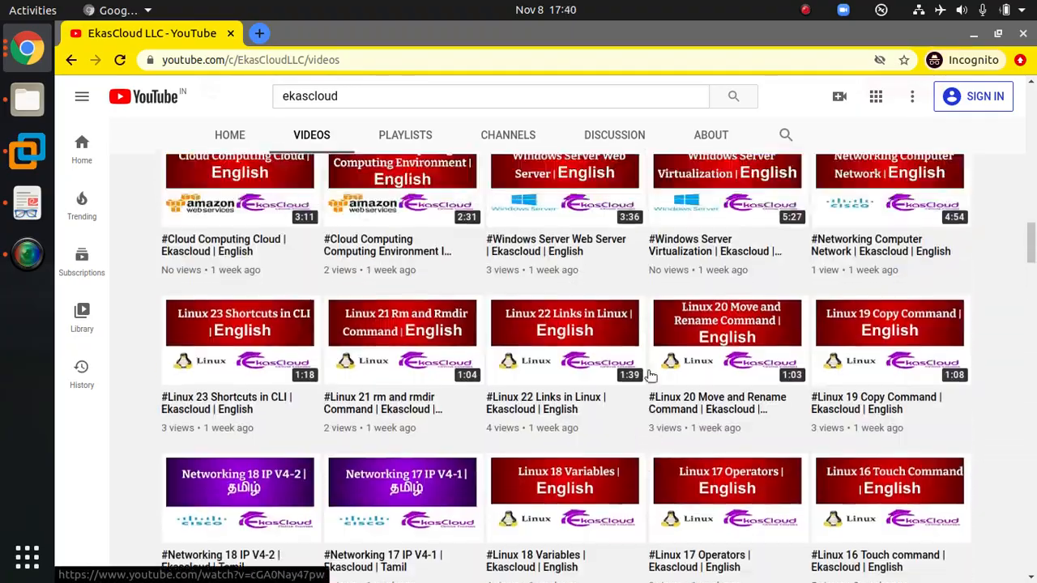
scroll(652, 373, up, 10)
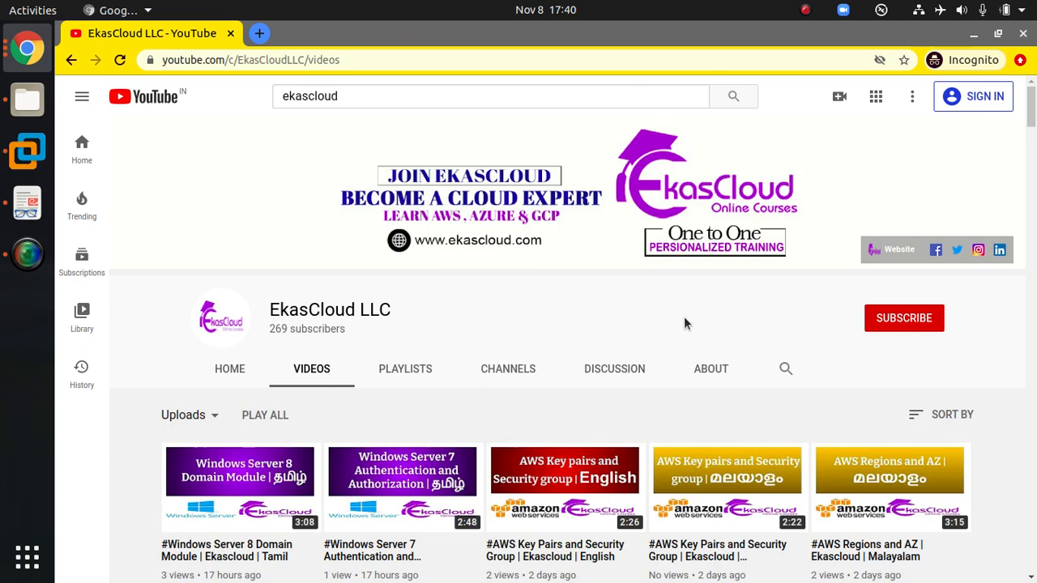
click(27, 47)
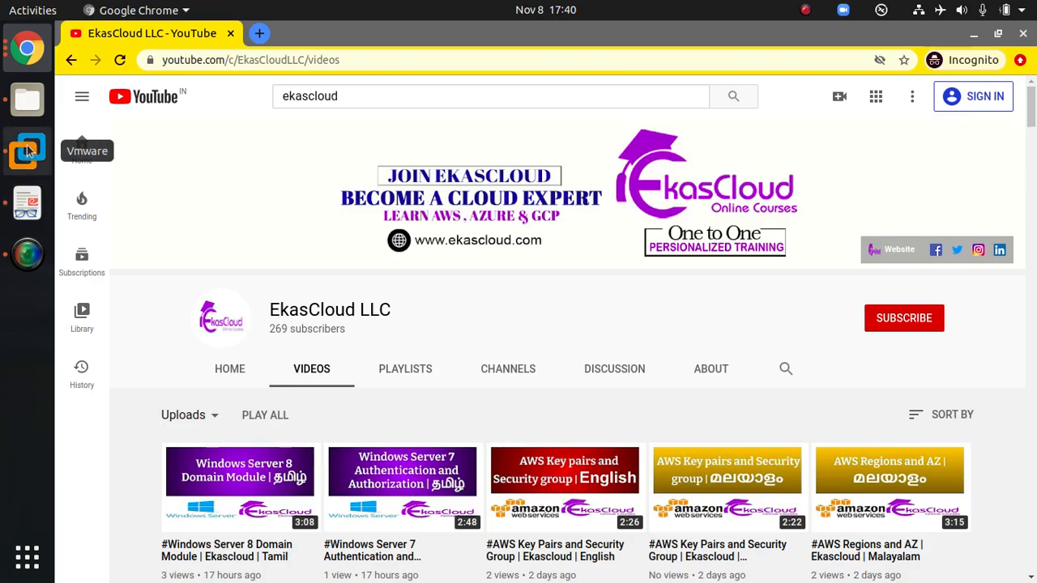
click(31, 155)
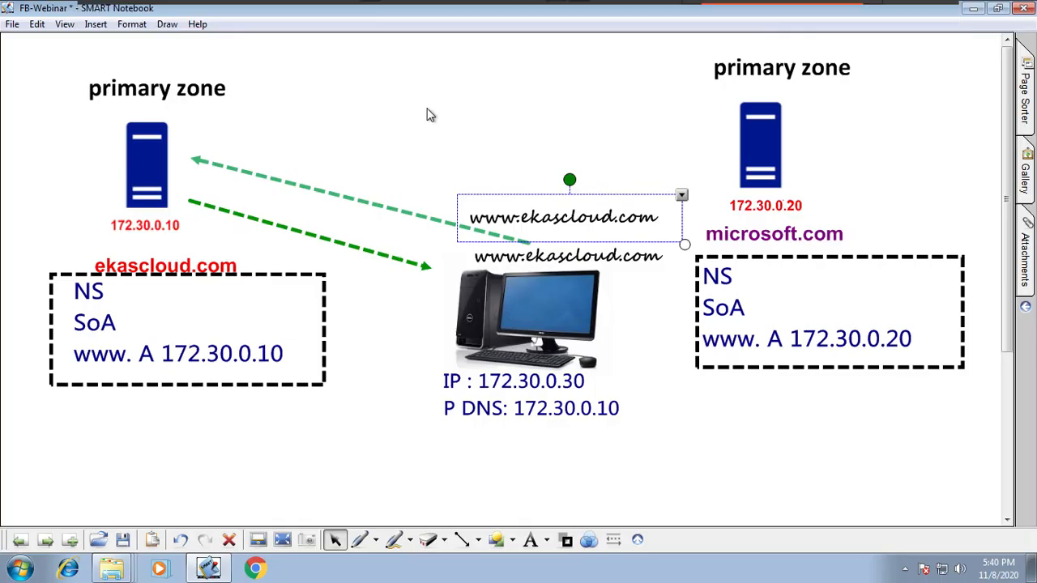
drag(634, 219, 619, 192)
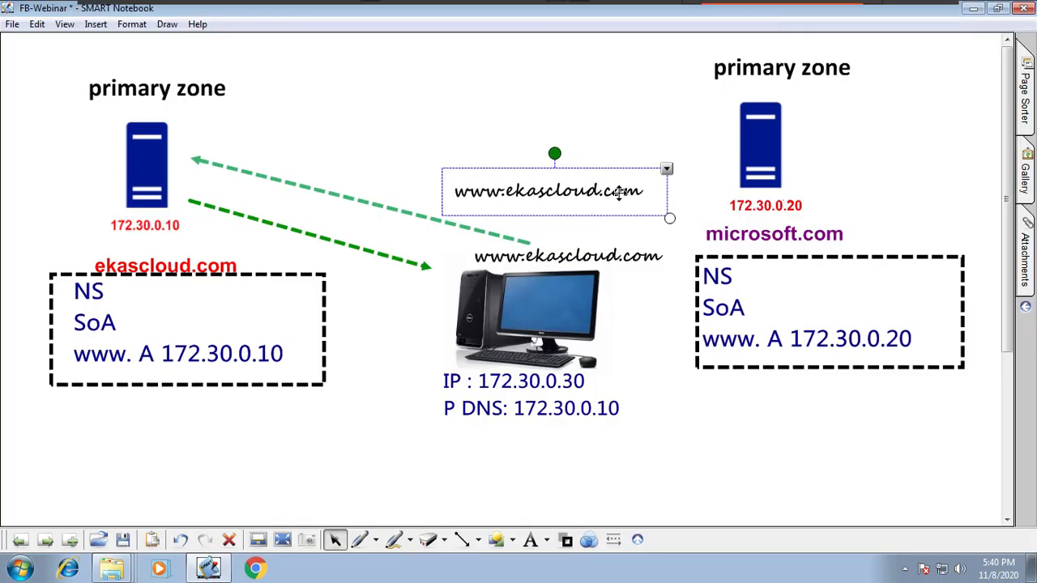
double_click(501, 192)
drag(502, 193, 420, 180)
text(mail)
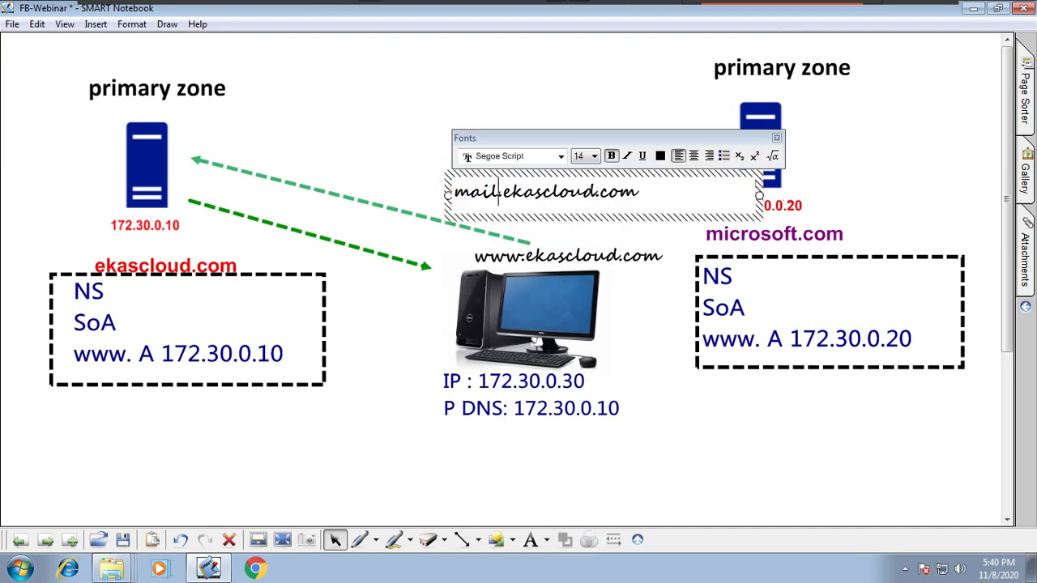
click(425, 149)
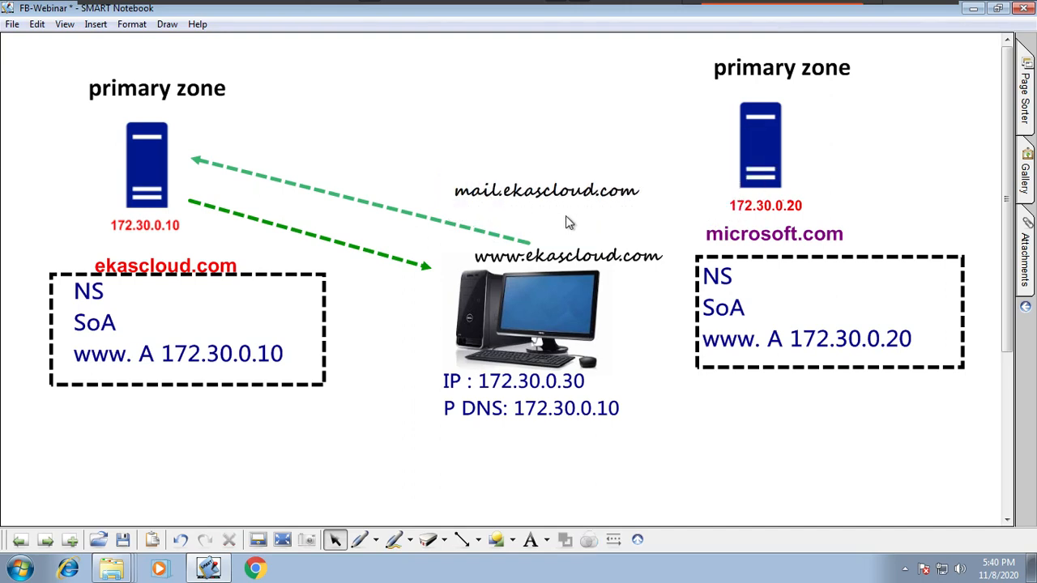
drag(563, 192, 582, 197)
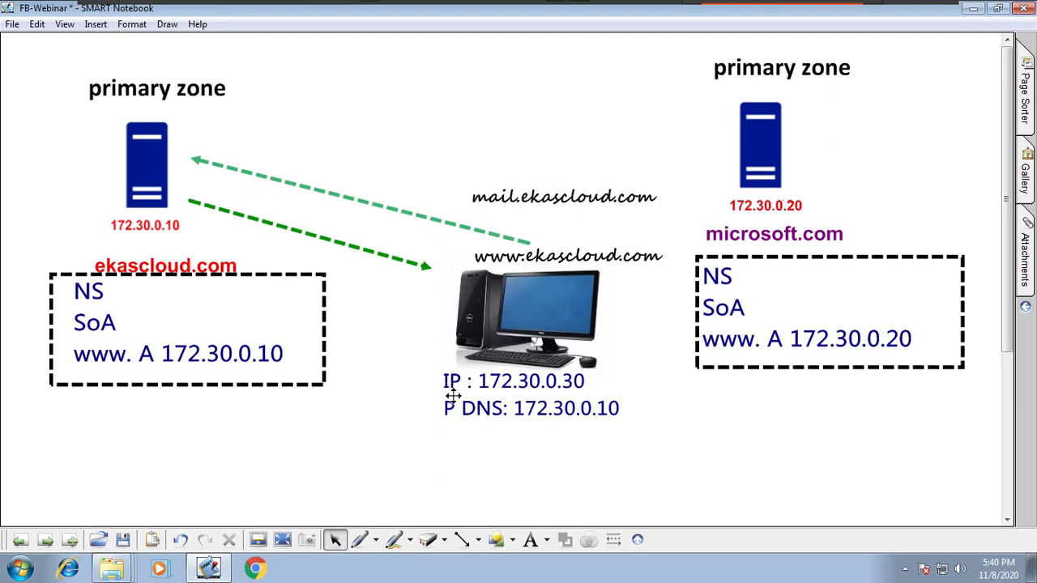
Step: Highlight the host parts "www" and "mail" of the two ekascloud.com labels in yellow
click(377, 540)
click(452, 479)
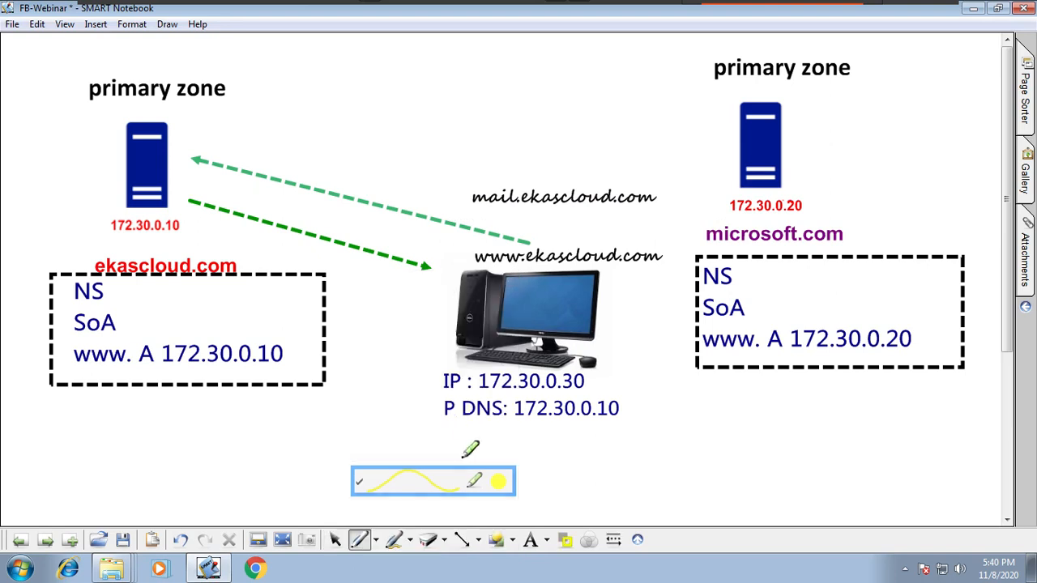
drag(470, 255, 517, 254)
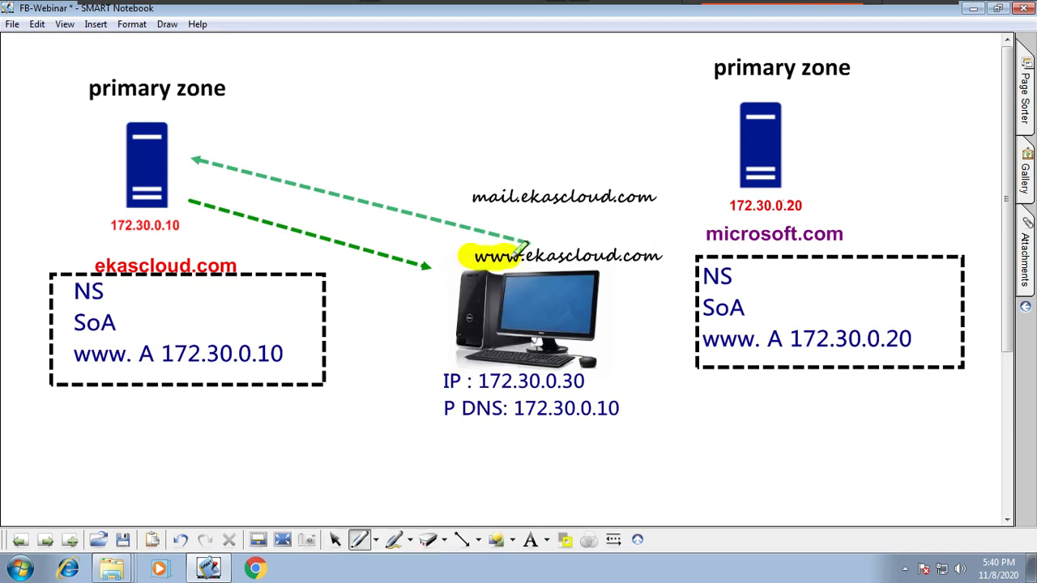
drag(455, 193, 519, 196)
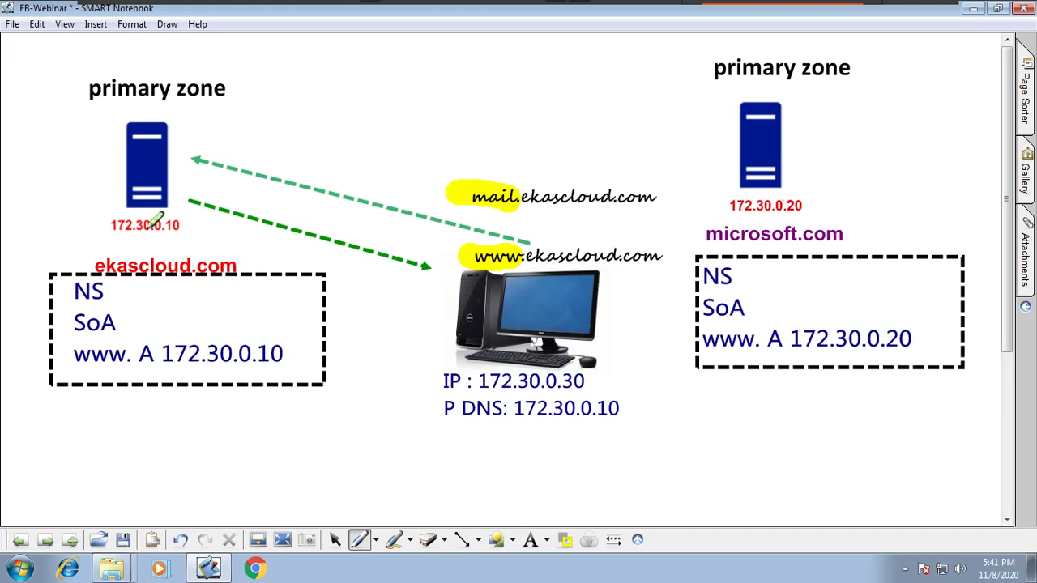
Step: Switch to the C3 virtual machine and ping mail.ekascloud.com from its command prompt
mouse_move(875, 7)
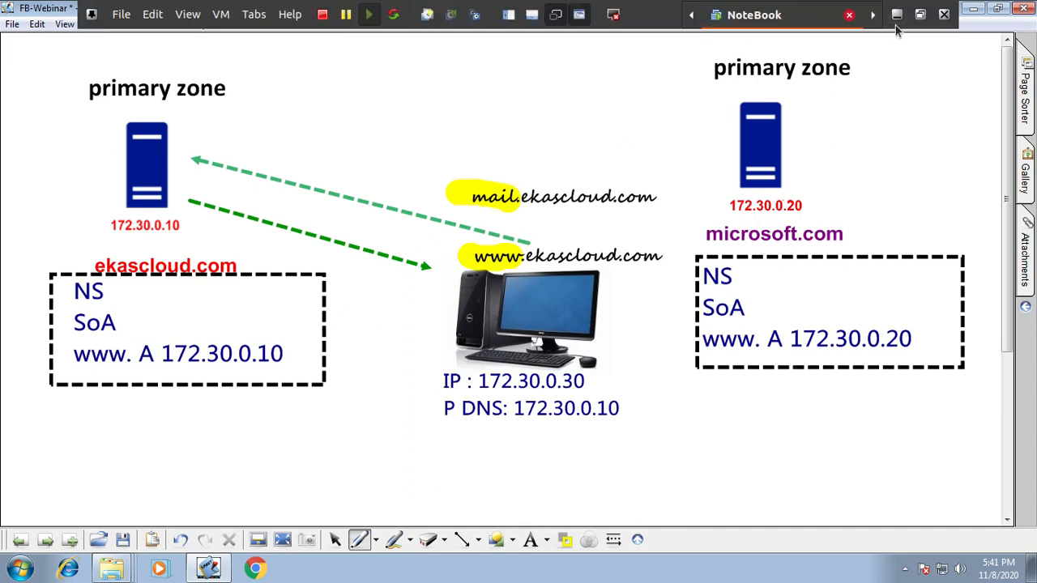
click(256, 17)
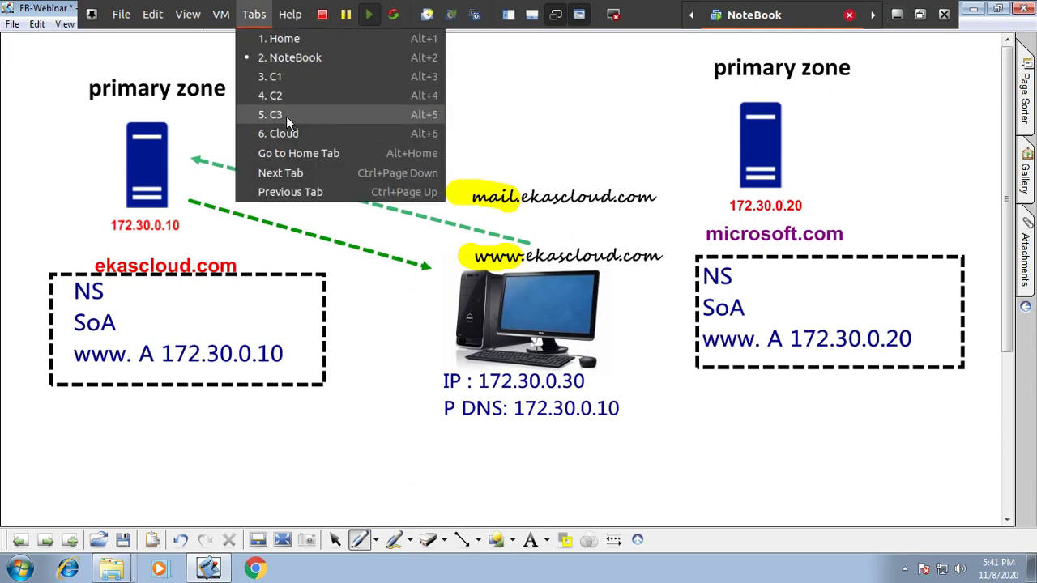
click(286, 118)
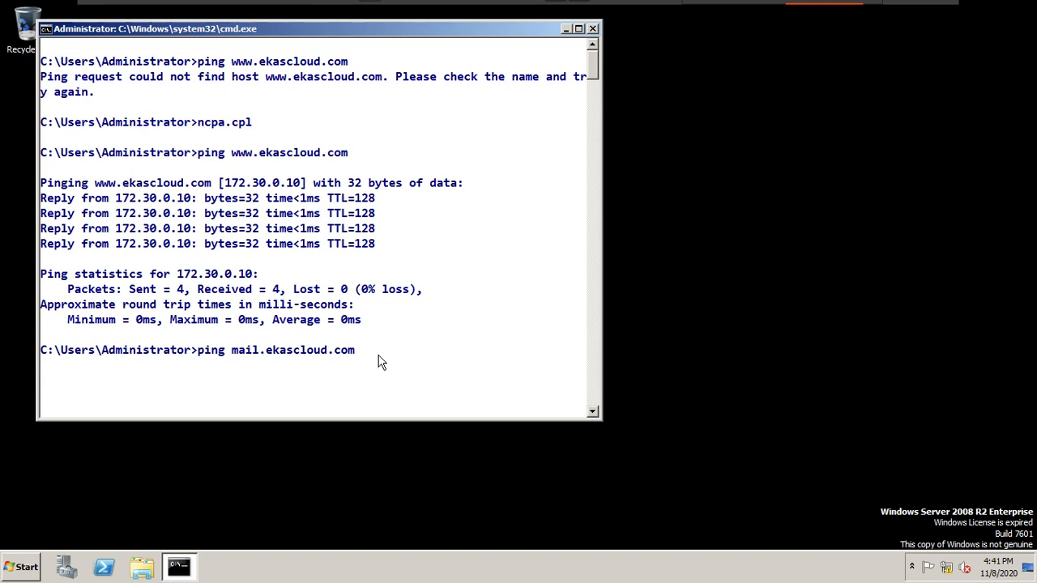
key(Return)
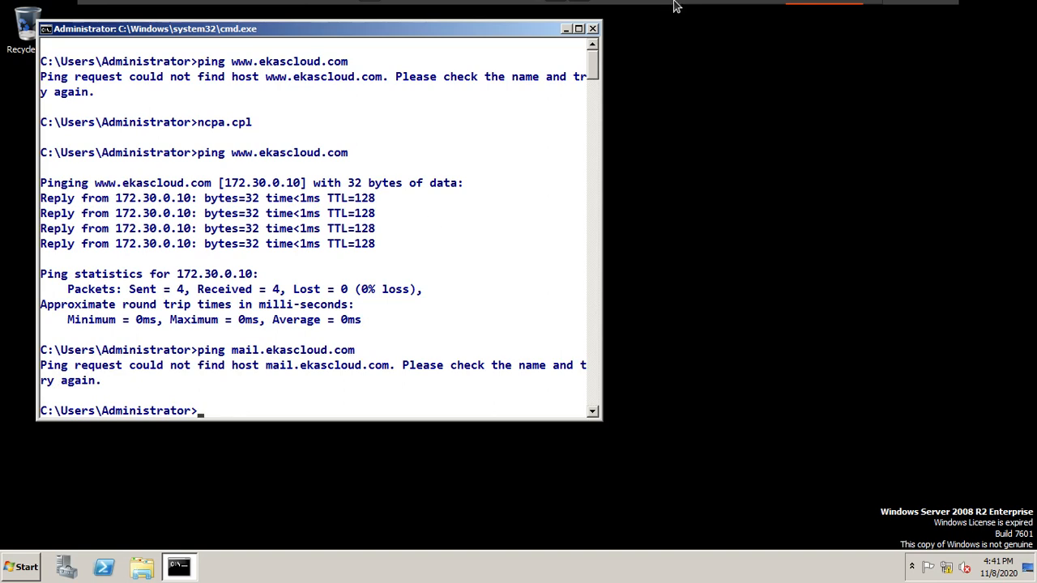
mouse_move(856, 2)
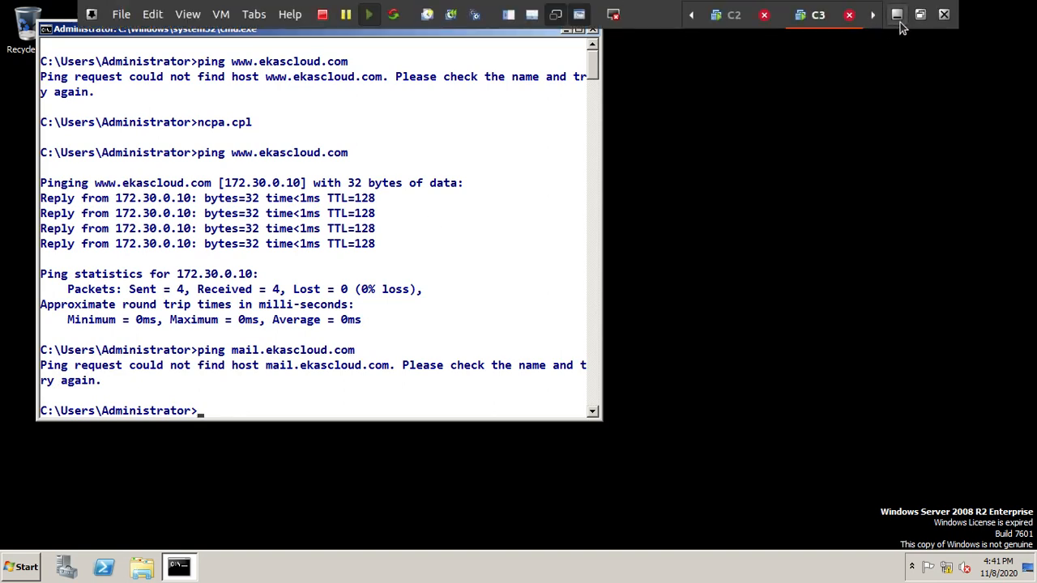
click(899, 22)
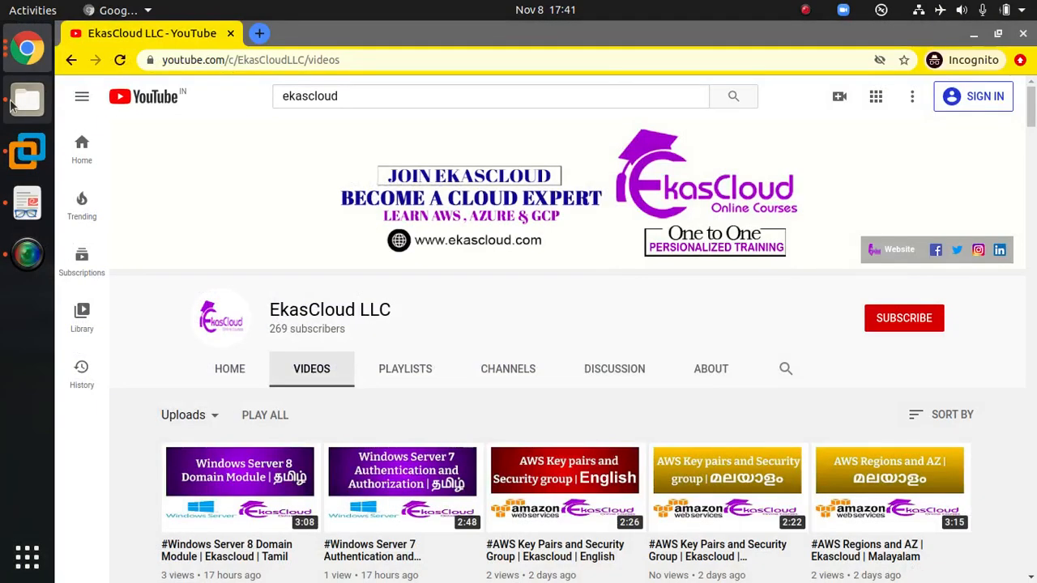
click(27, 151)
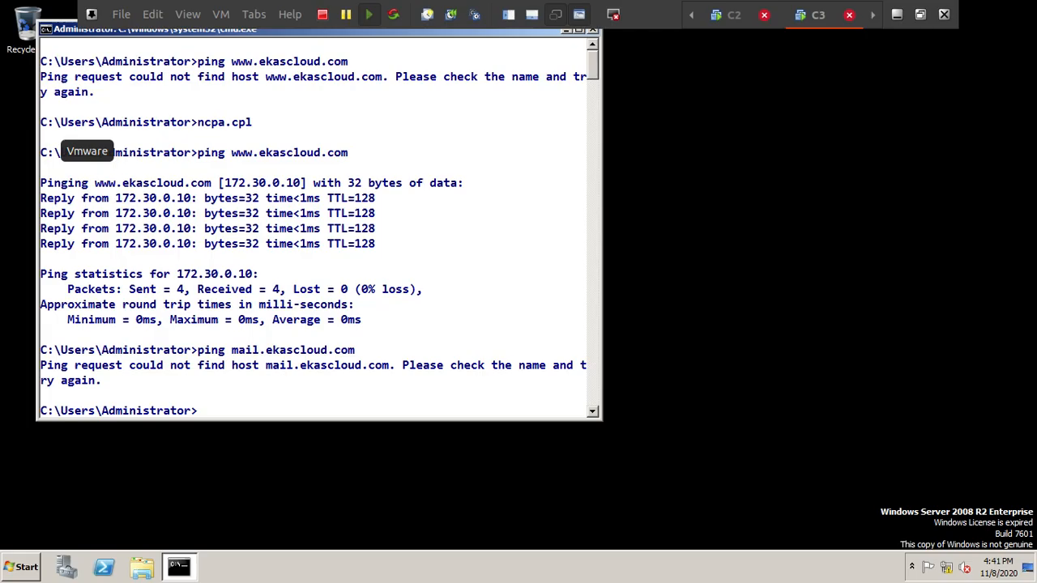
Step: In the NoteBook virtual machine, draw solid black arrows from the mail.ekascloud.com label to the 172.30.0.10 server and from the server back to the client
click(251, 16)
click(282, 61)
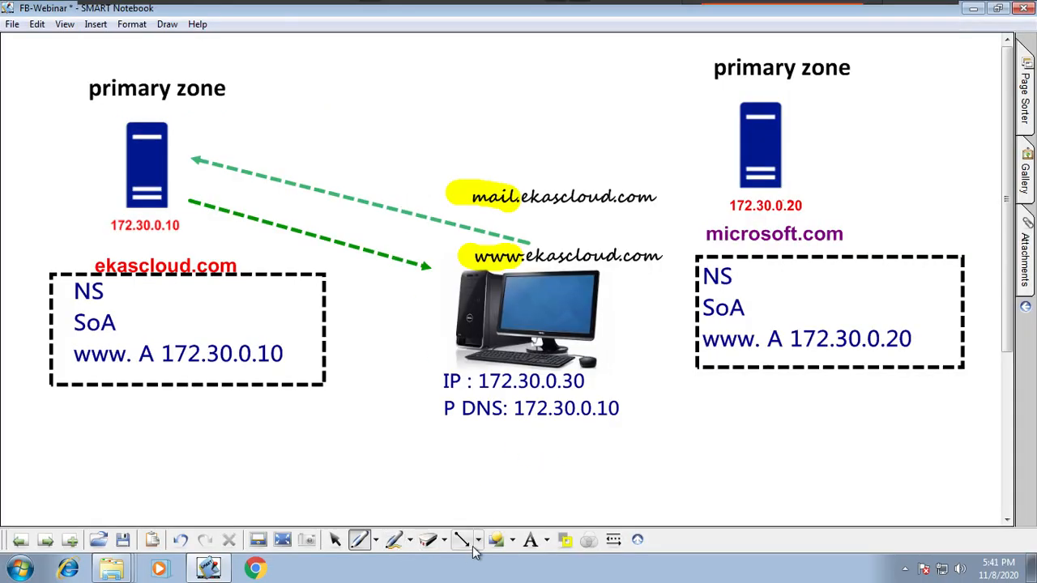
click(477, 539)
click(502, 358)
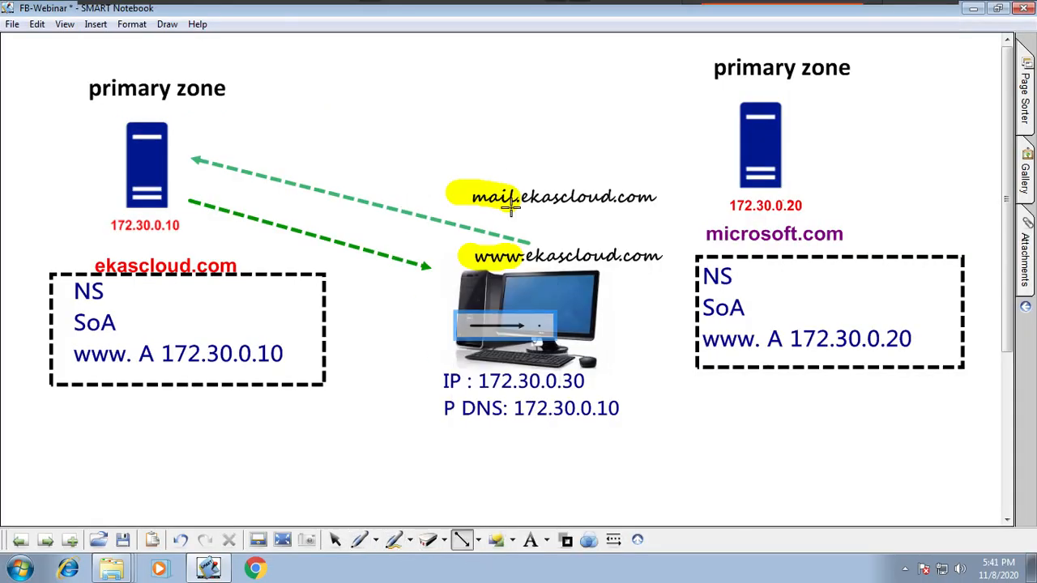
drag(506, 177, 183, 128)
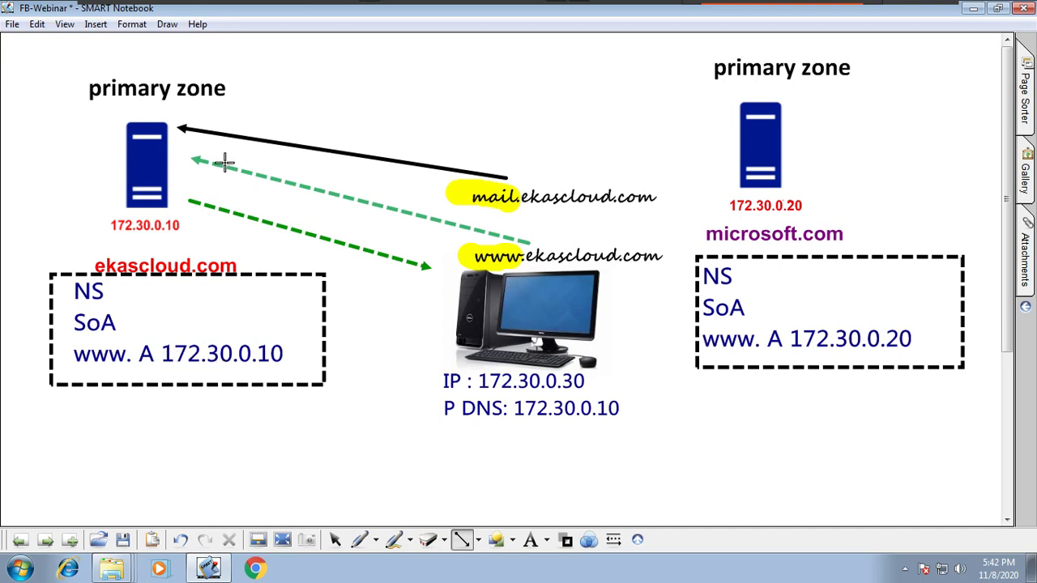
mouse_move(166, 166)
mouse_down()
mouse_move(339, 230)
mouse_move(450, 253)
mouse_up()
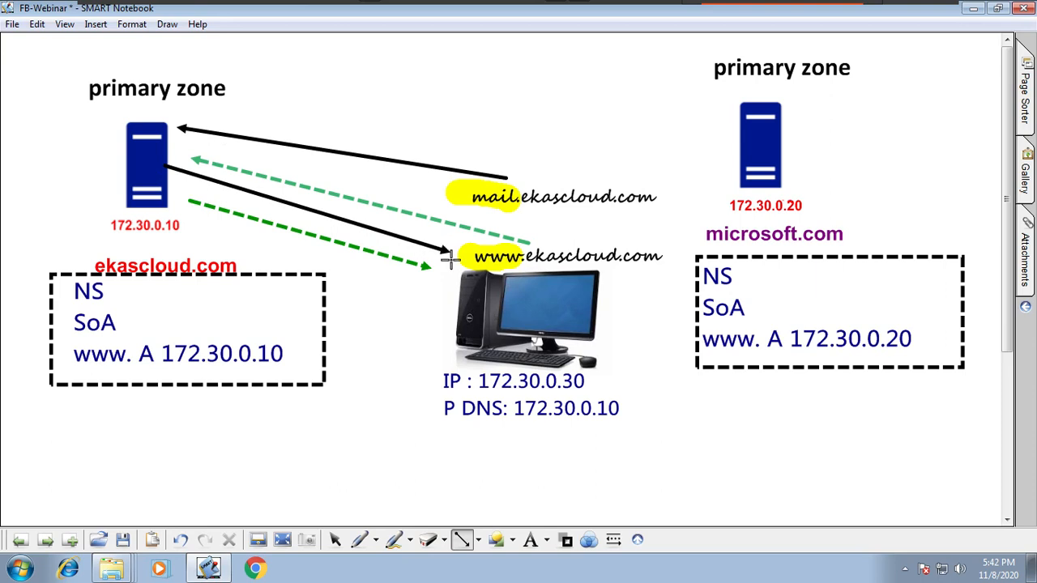
Step: On the DNS Server Response page, add "Name Does Not Exist" in Segoe UI Symbol 18 beside Authoritative Response
click(54, 542)
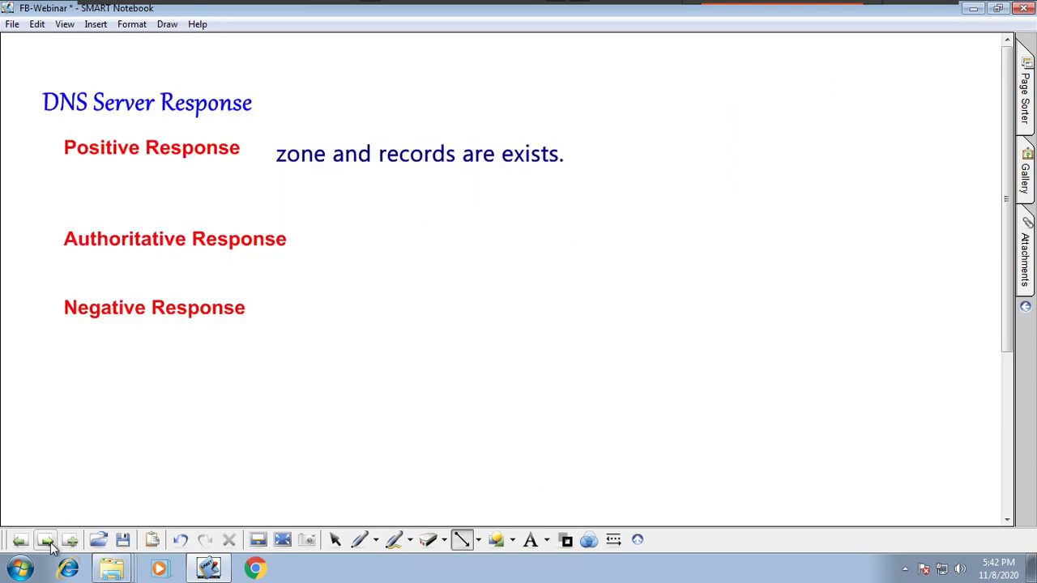
click(533, 540)
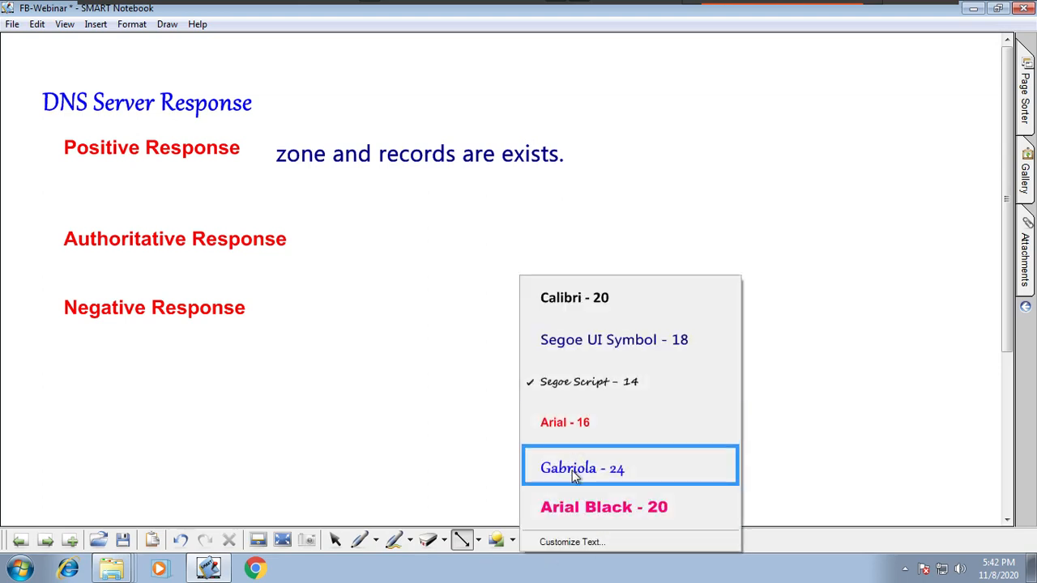
click(597, 340)
click(342, 230)
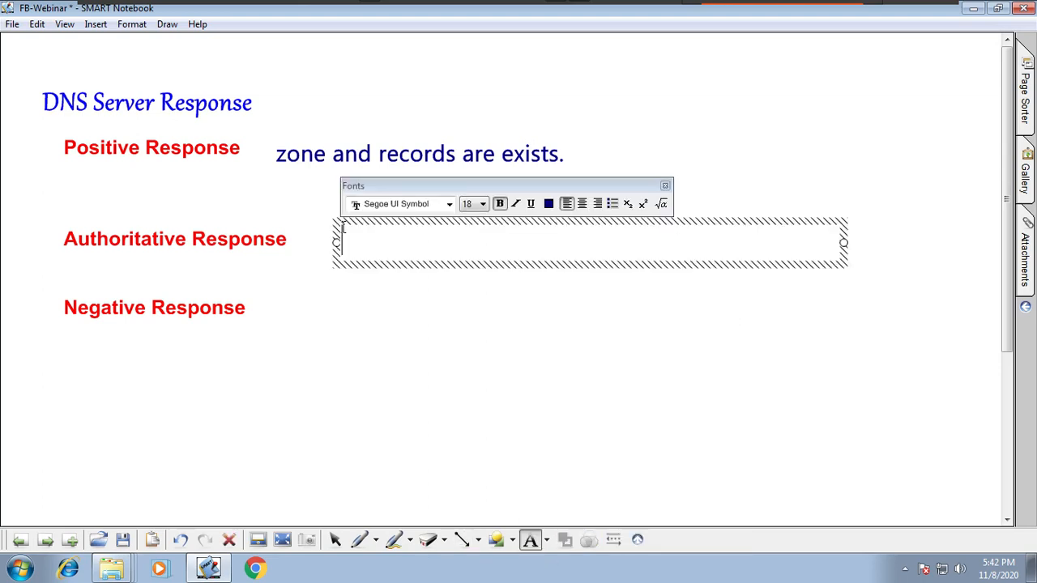
text(Host Doe)
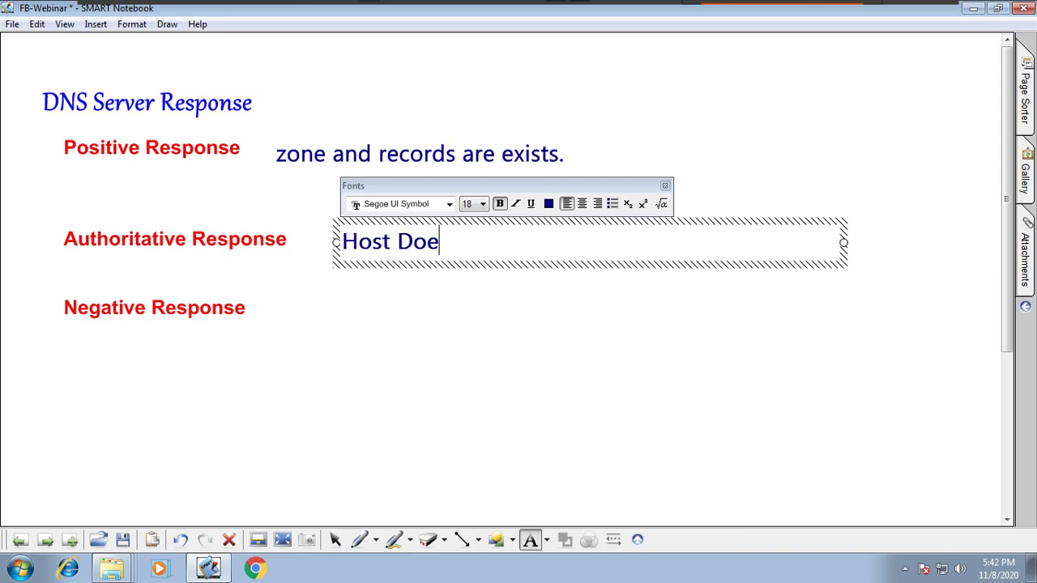
key(BackSpace)
key(BackSpace)
key(BackSpace)
key(BackSpace)
key(BackSpace)
key(BackSpace)
key(BackSpace)
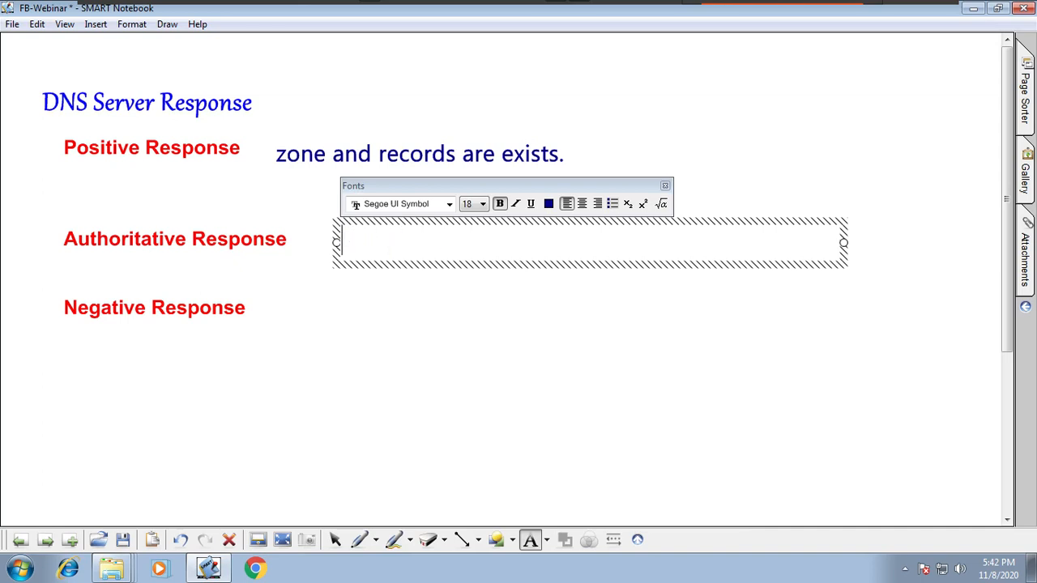
text(Name Dee)
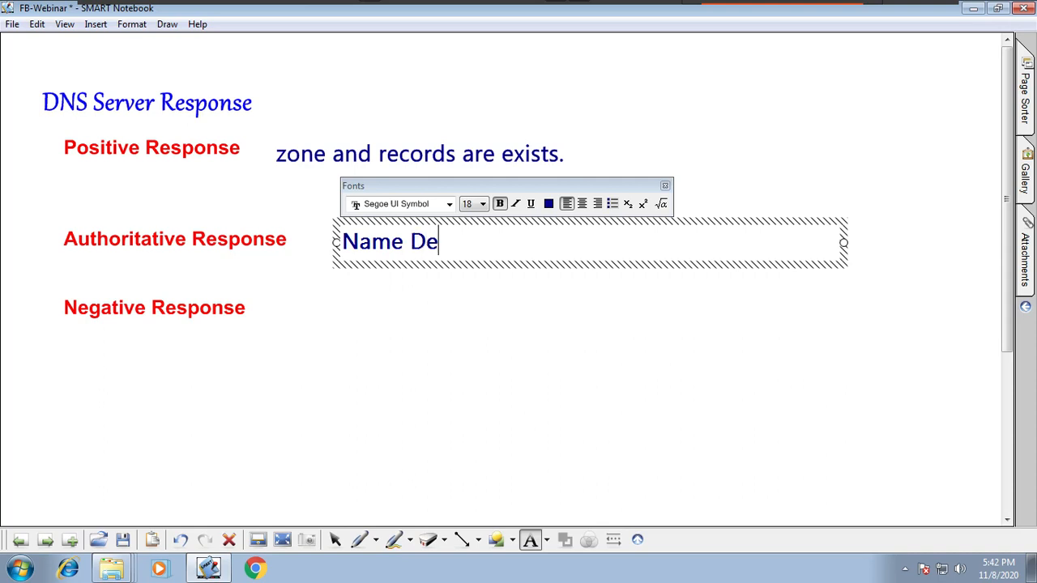
key(BackSpace)
key(BackSpace)
text(oes No)
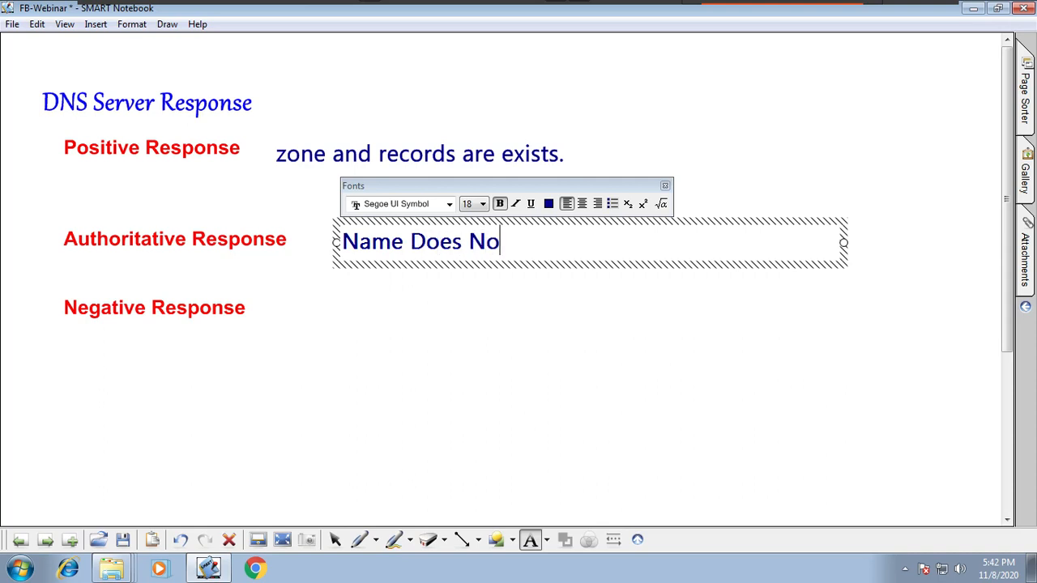
text(t Exist)
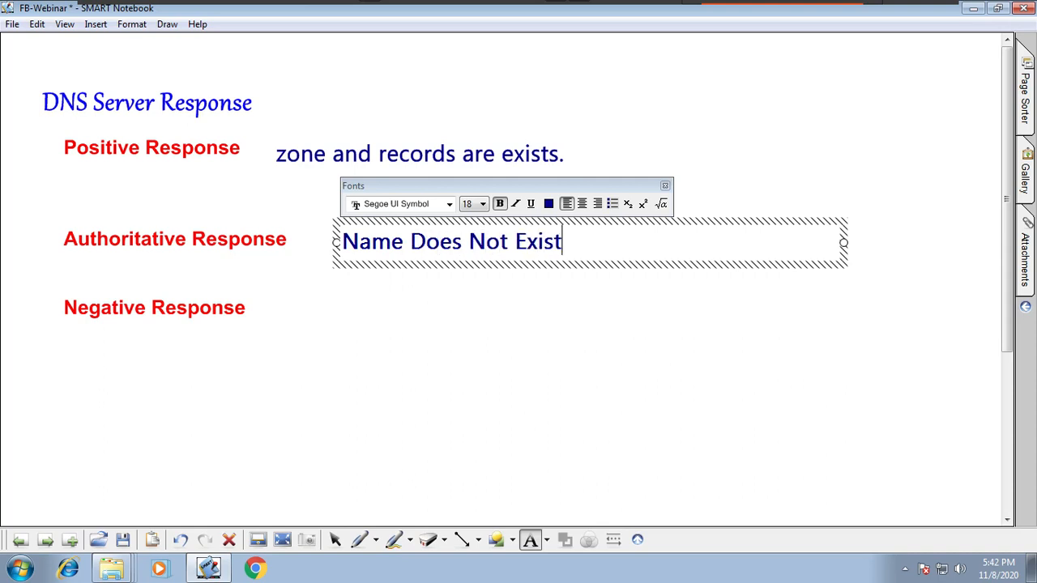
Step: Finish the "Name Does Not Exist" text and move it down, just below the Authoritative Response line
click(317, 372)
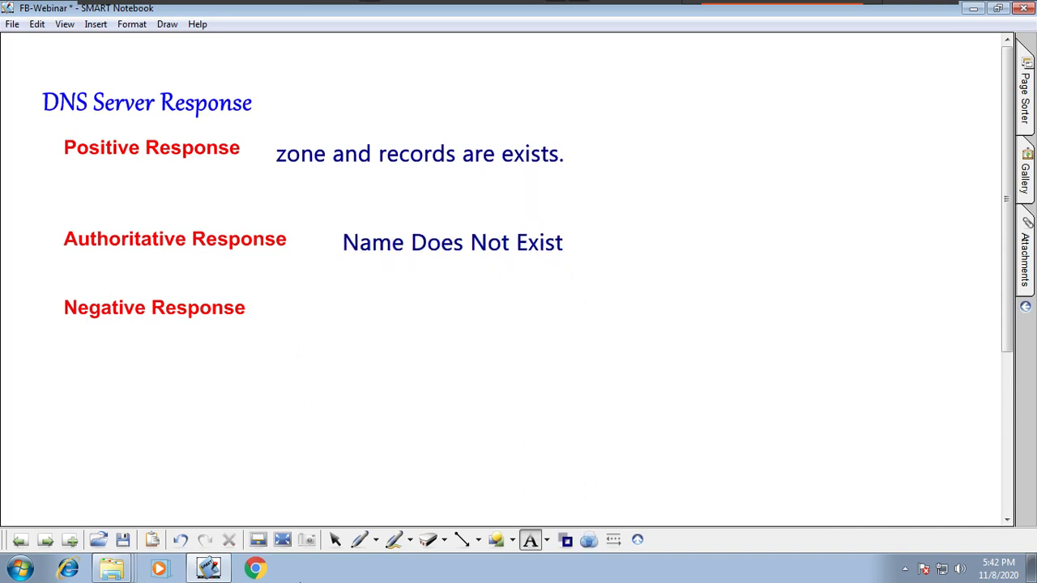
click(334, 538)
drag(458, 255, 450, 286)
Step: Clone the "zone and records are exists." text and place the copy beside the Authoritative Response heading
click(567, 148)
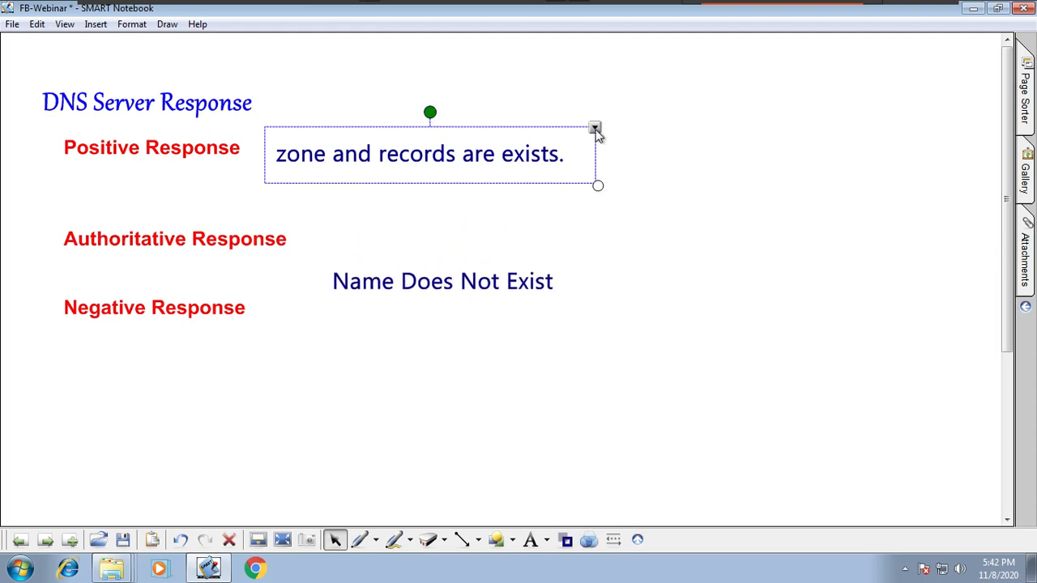
click(595, 128)
click(631, 139)
mouse_move(579, 192)
mouse_down()
mouse_move(593, 243)
mouse_move(387, 235)
mouse_up()
Step: Edit the text copy beside Authoritative Response to read "zone exists but hosts are not exists."
double_click(516, 238)
key(Delete)
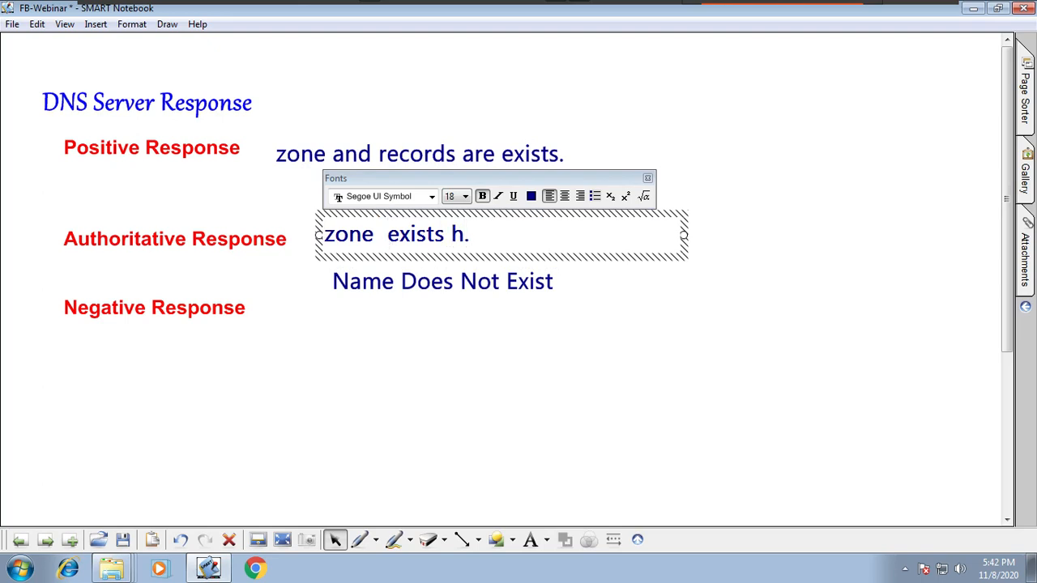
text(but hos)
text(t a)
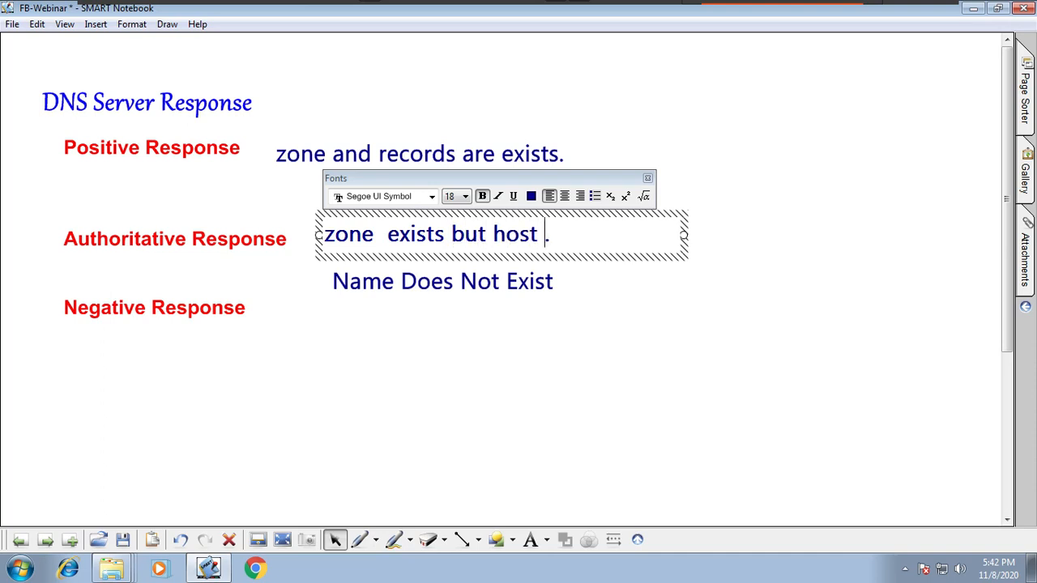
key(BackSpace)
key(BackSpace)
text(s are not )
text(exist)
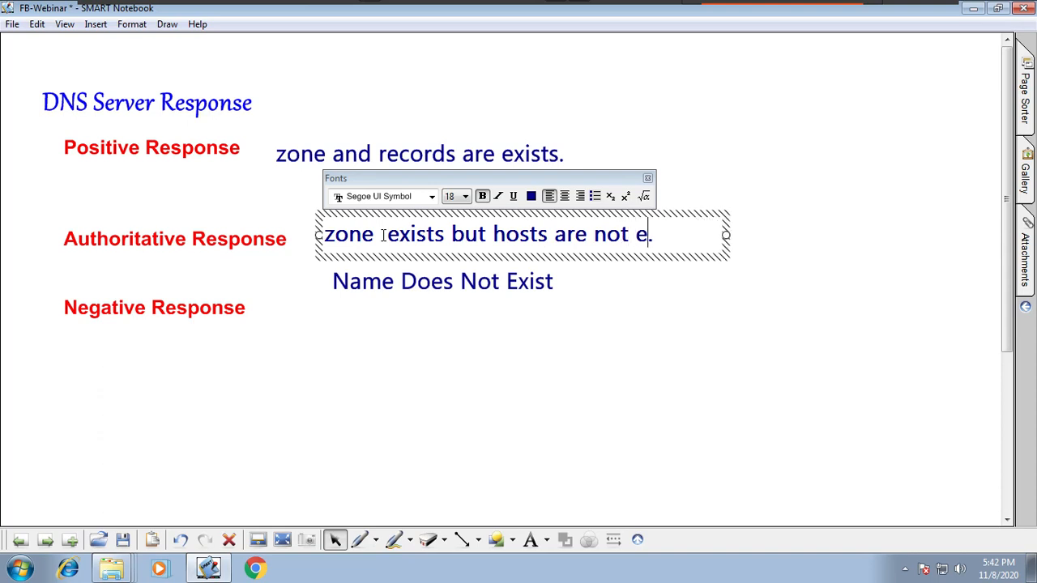
text(.)
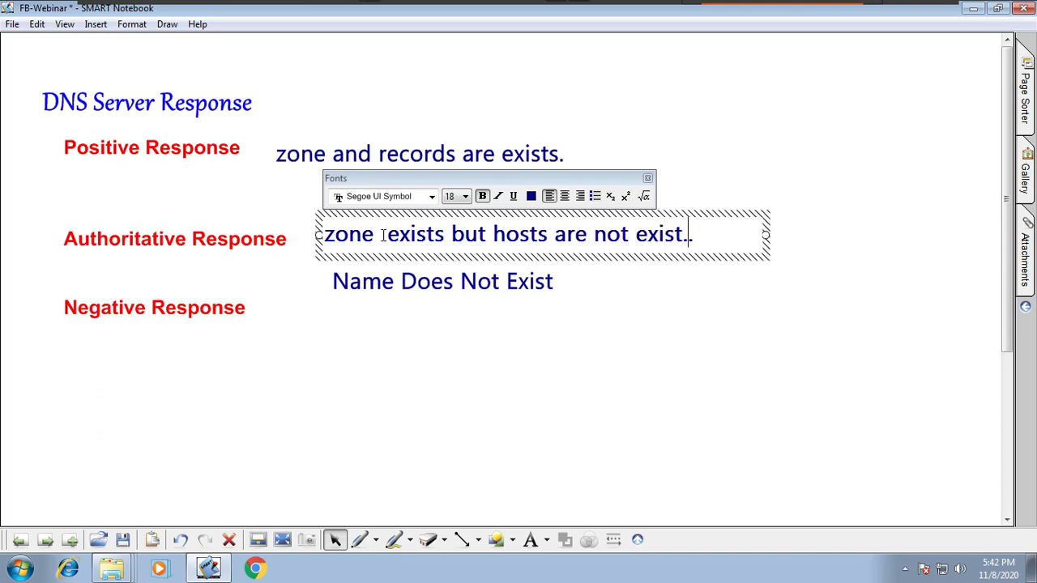
text(s)
click(522, 428)
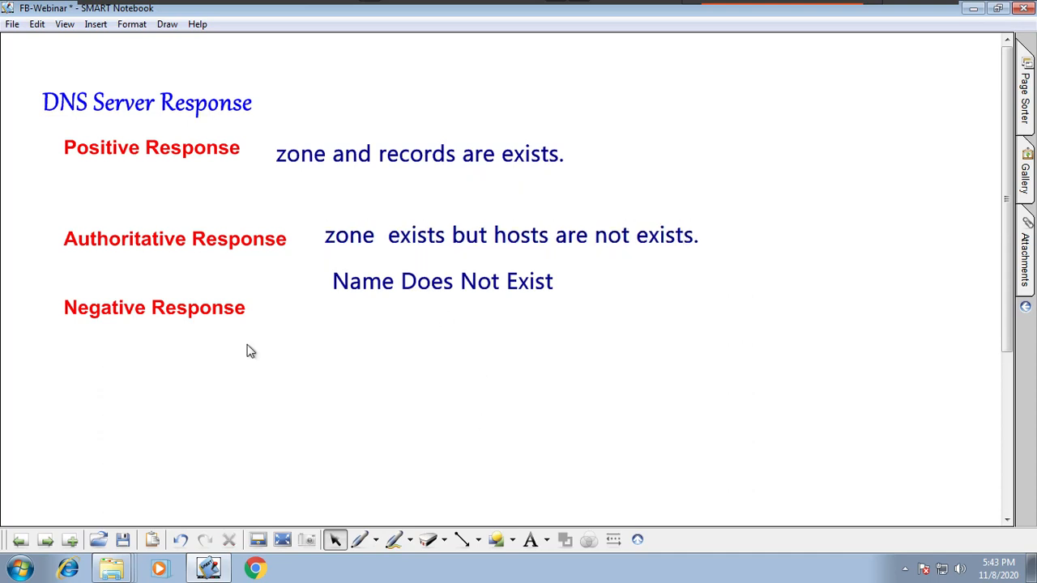
Step: Shift the three red response headings slightly to the right and recolour the "Name Does Not Exist" text red
drag(198, 246, 215, 246)
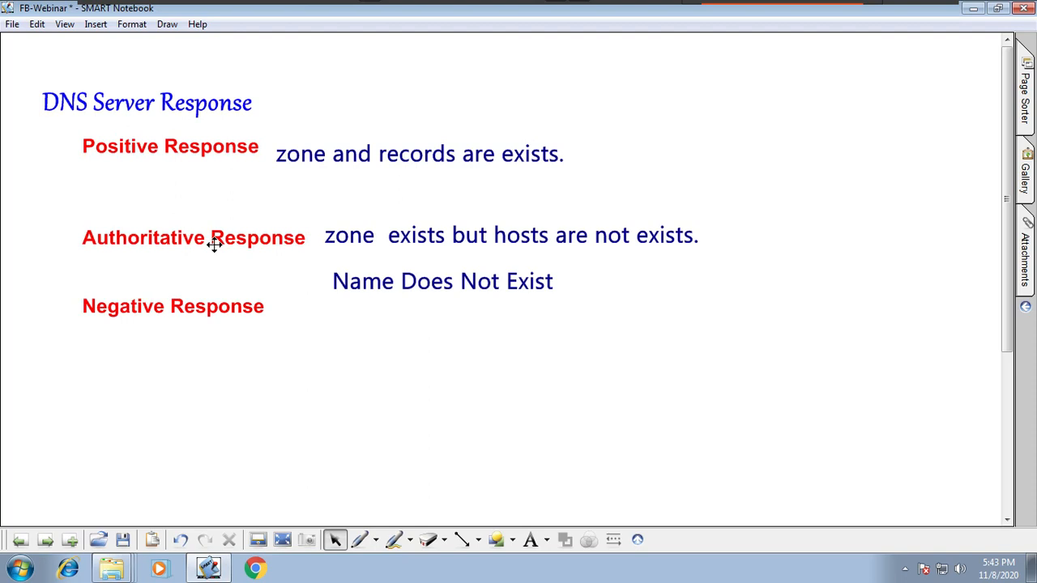
click(484, 281)
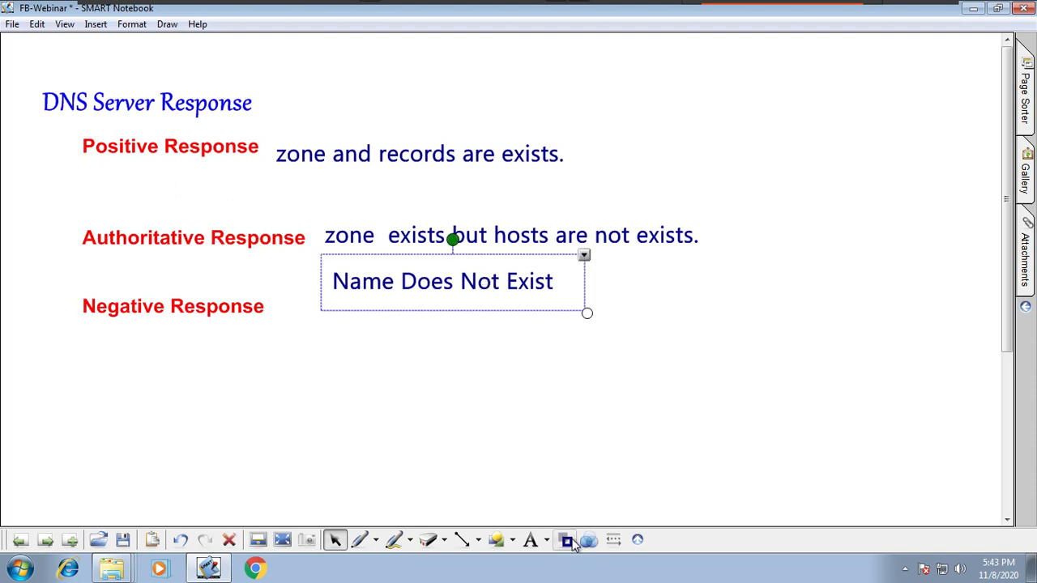
click(565, 539)
click(562, 472)
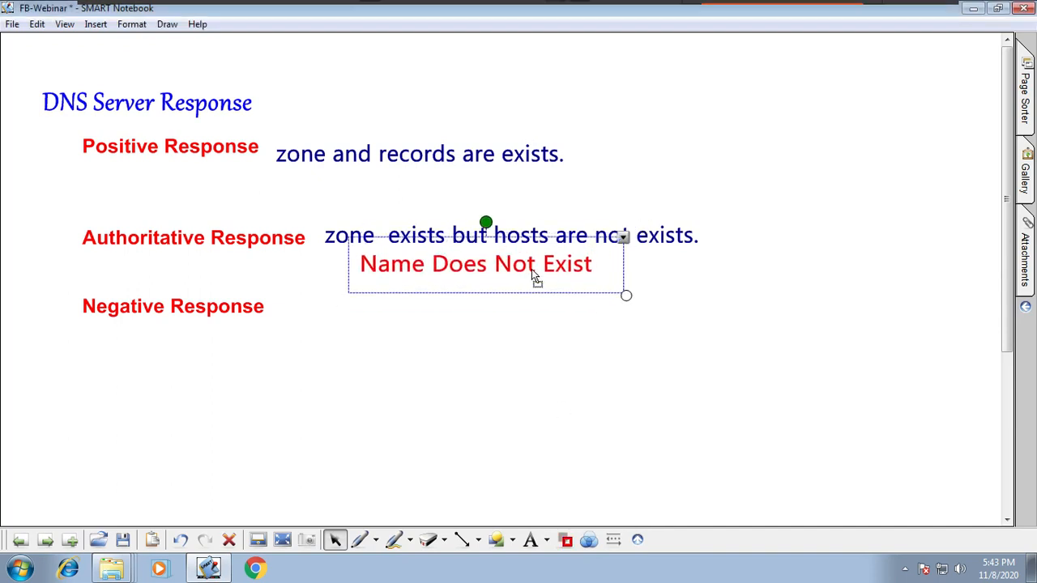
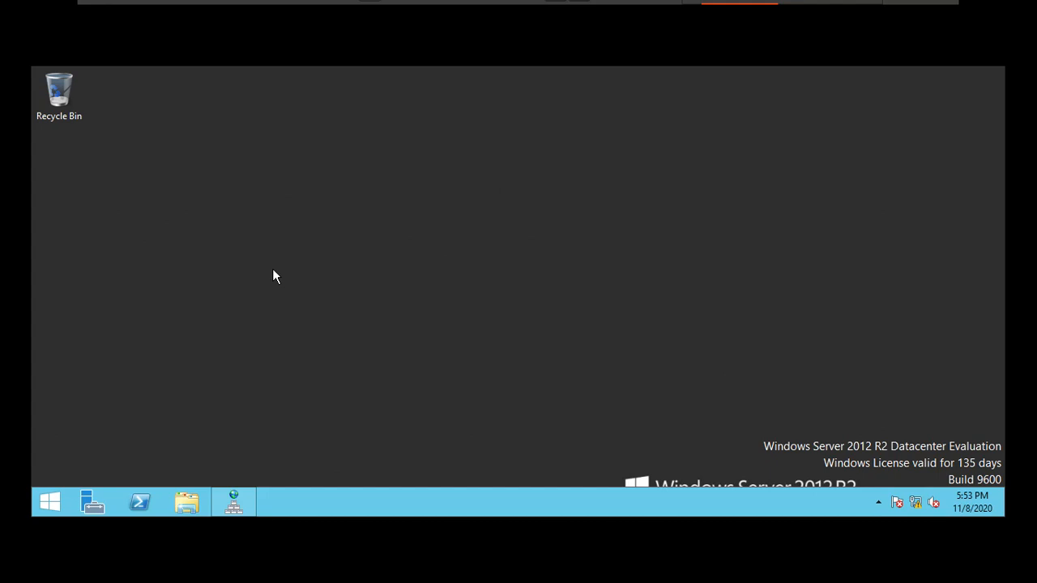
Step: Copy the NM34_x64 installer from the dd folder on shared drive Z: to the desktop and start installing Microsoft Network Monitor
click(186, 502)
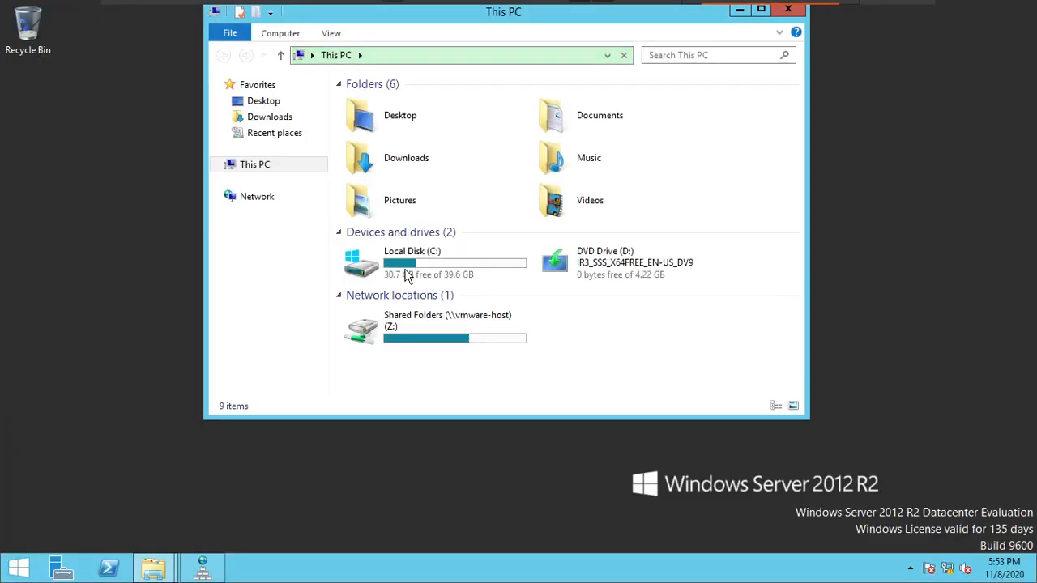
double_click(397, 340)
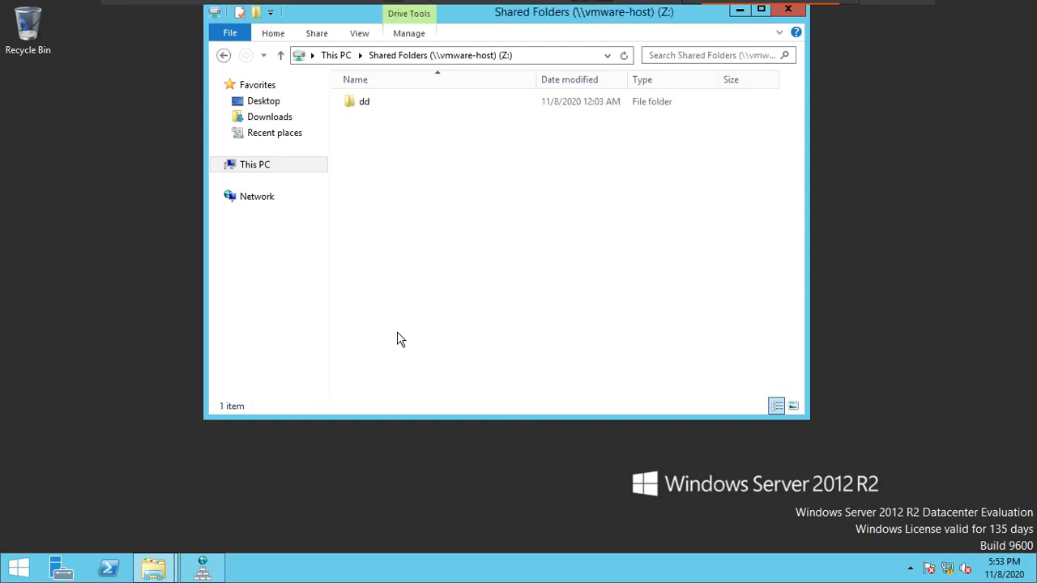
double_click(365, 104)
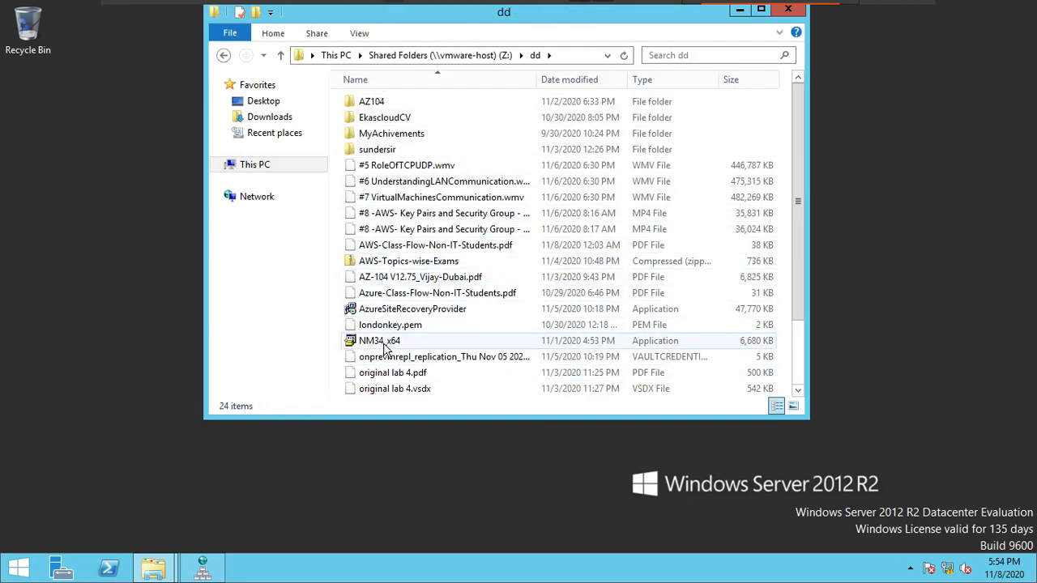
drag(385, 346, 129, 287)
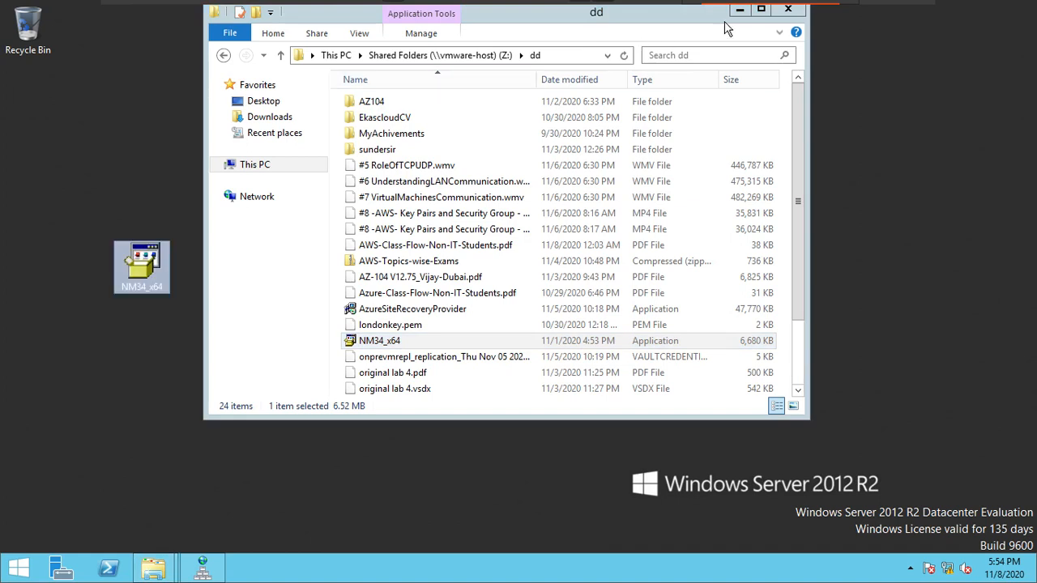
click(787, 10)
click(793, 9)
double_click(156, 270)
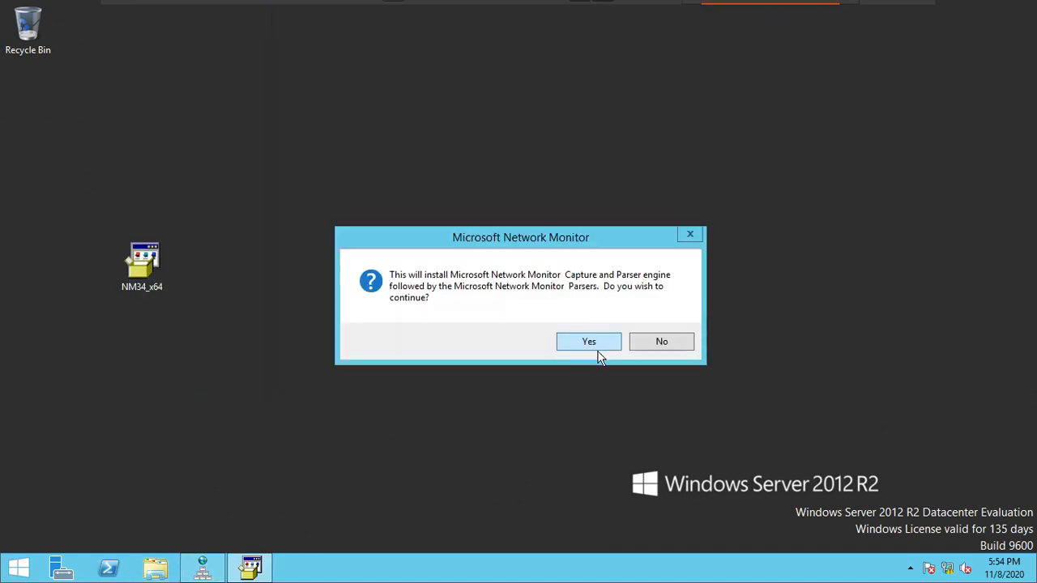
click(597, 348)
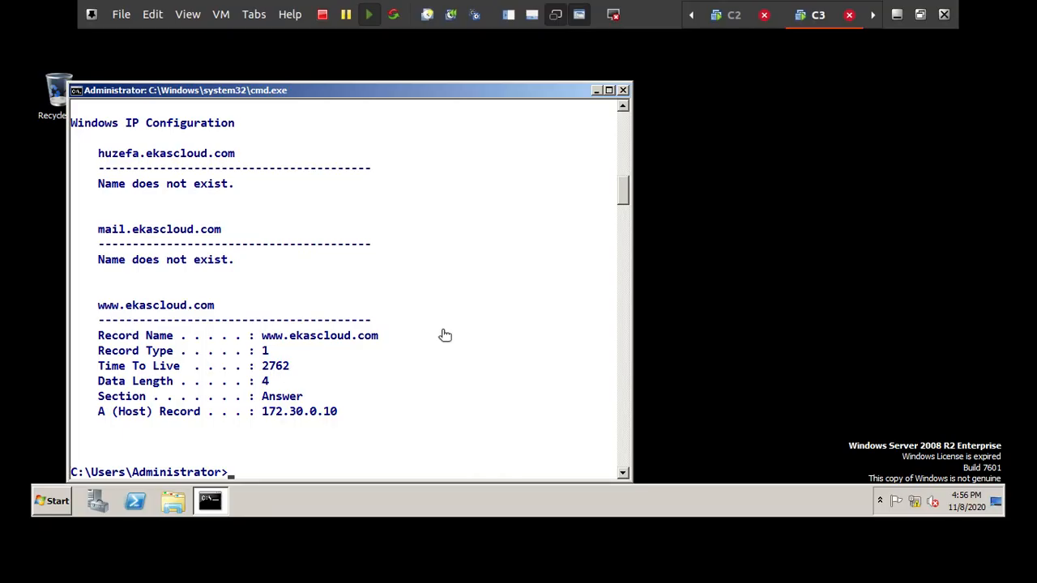
Step: Flush the DNS resolver cache twice on the C3 client with ipconfig /flushdns
text(i)
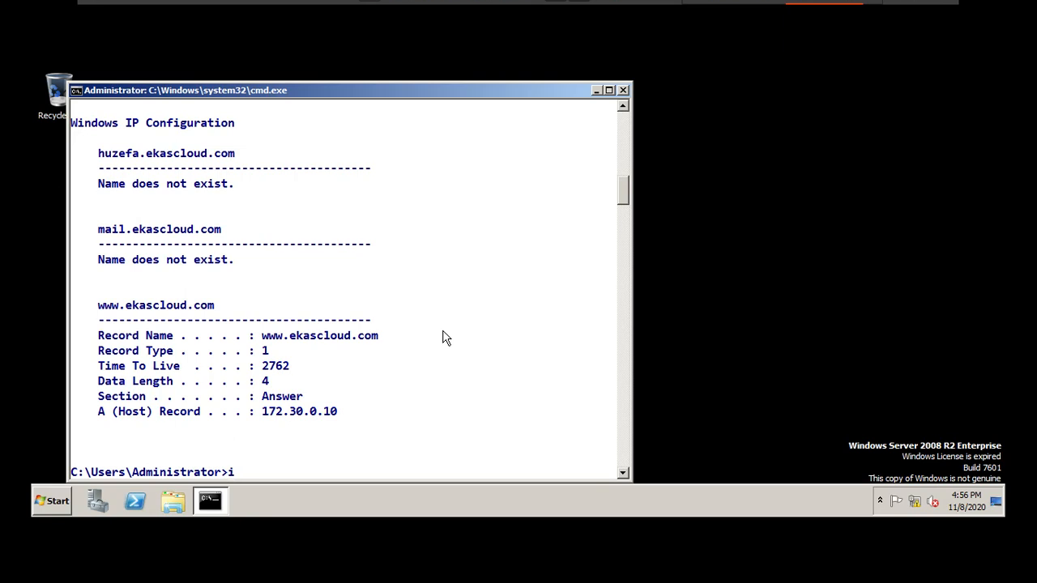
text(pconfig)
text(/flushdns)
key(Return)
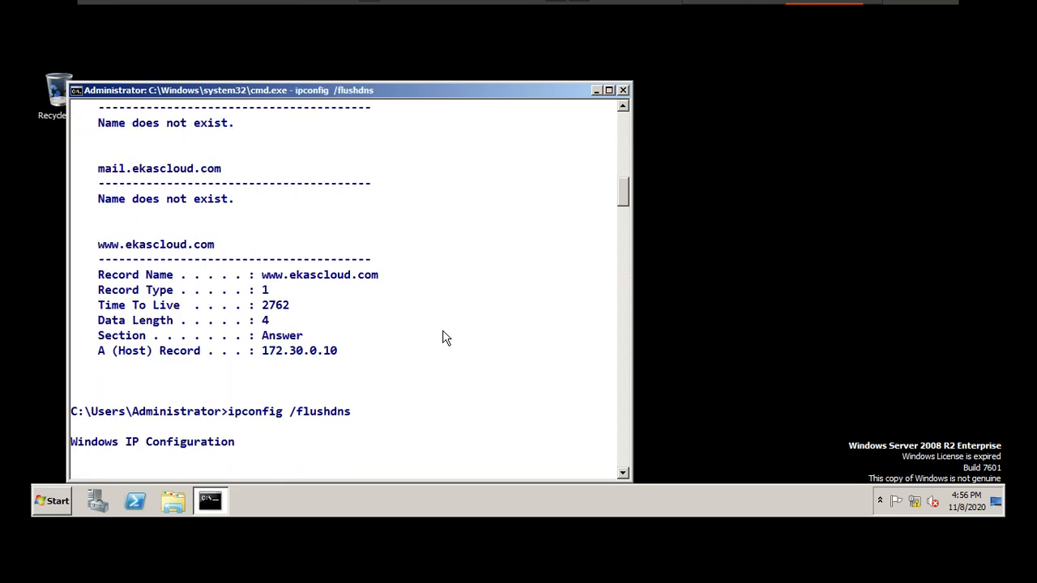
key(Up)
key(Return)
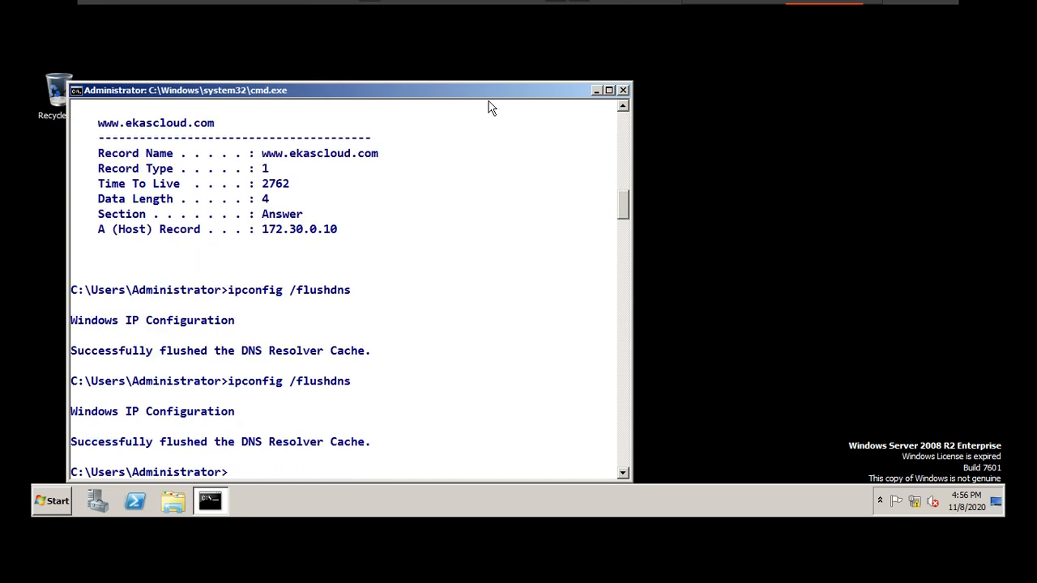
Step: Switch to the C1 virtual machine, open Network Monitor without Microsoft Update, and keep only the Ethernet0 network selected
mouse_move(604, 2)
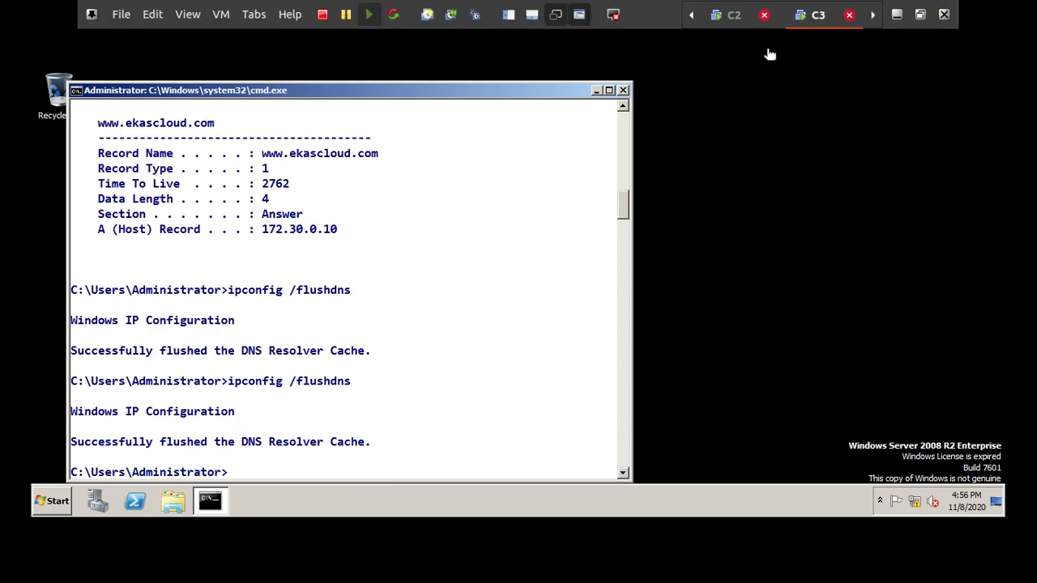
click(258, 17)
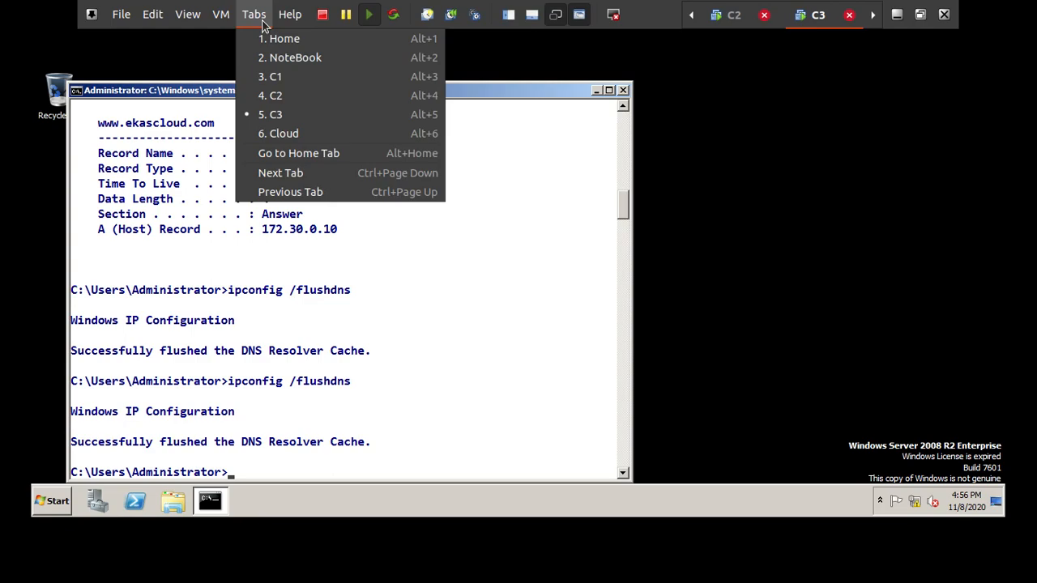
click(276, 77)
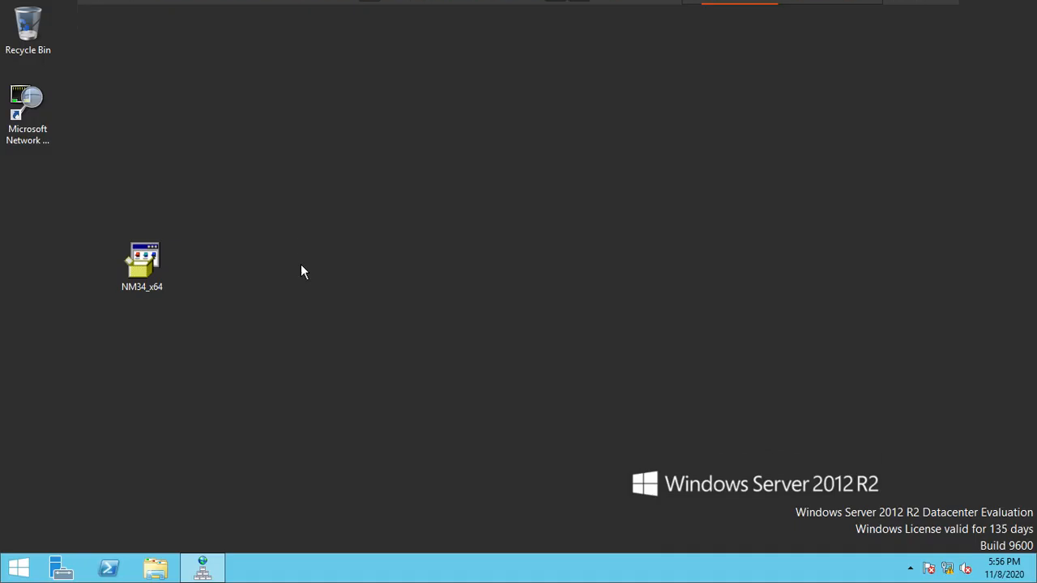
double_click(30, 116)
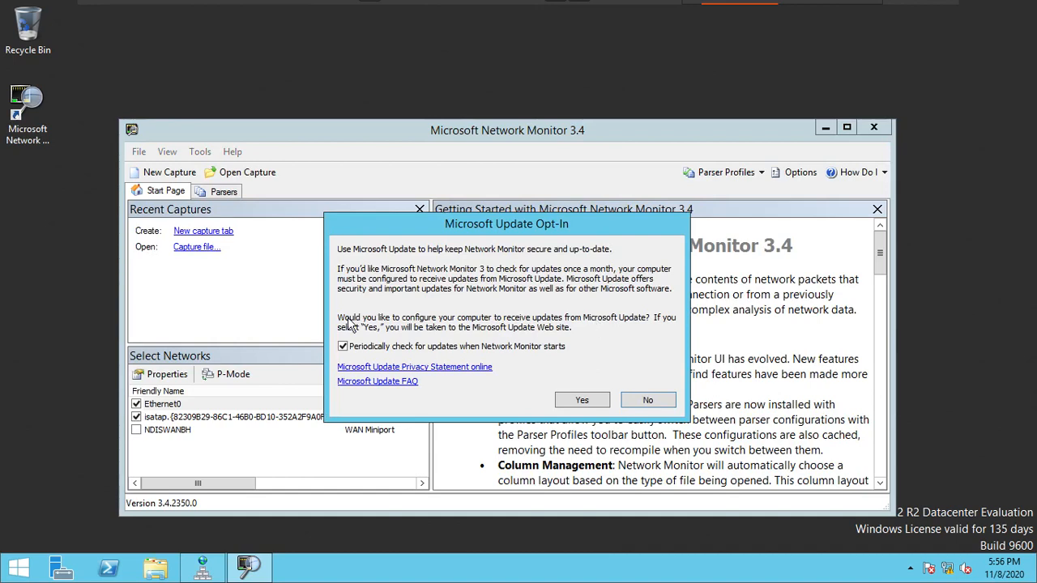
click(647, 402)
click(136, 417)
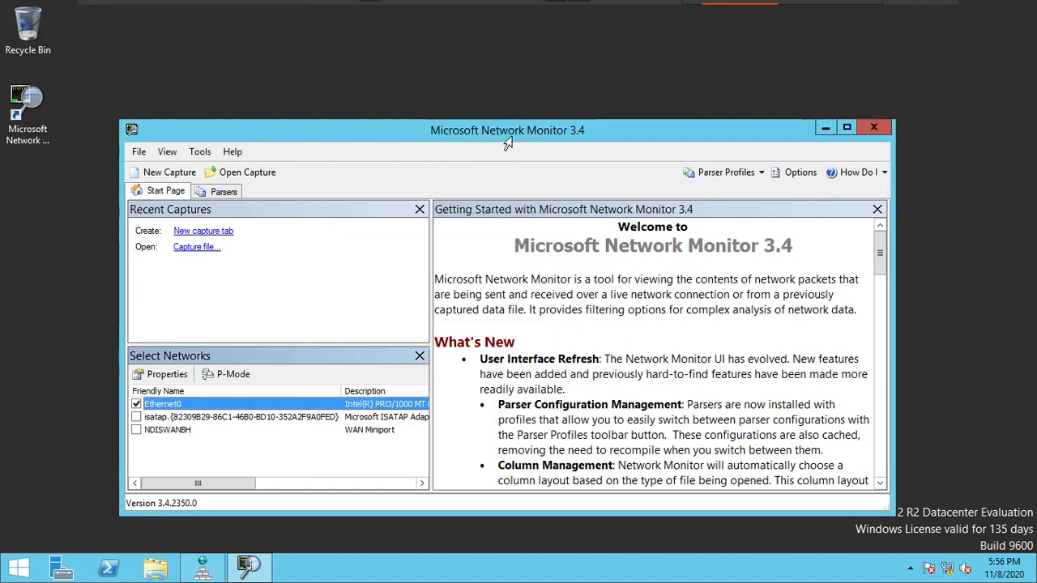
Step: Maximize Network Monitor, create a new capture and start capturing traffic
double_click(507, 139)
click(86, 107)
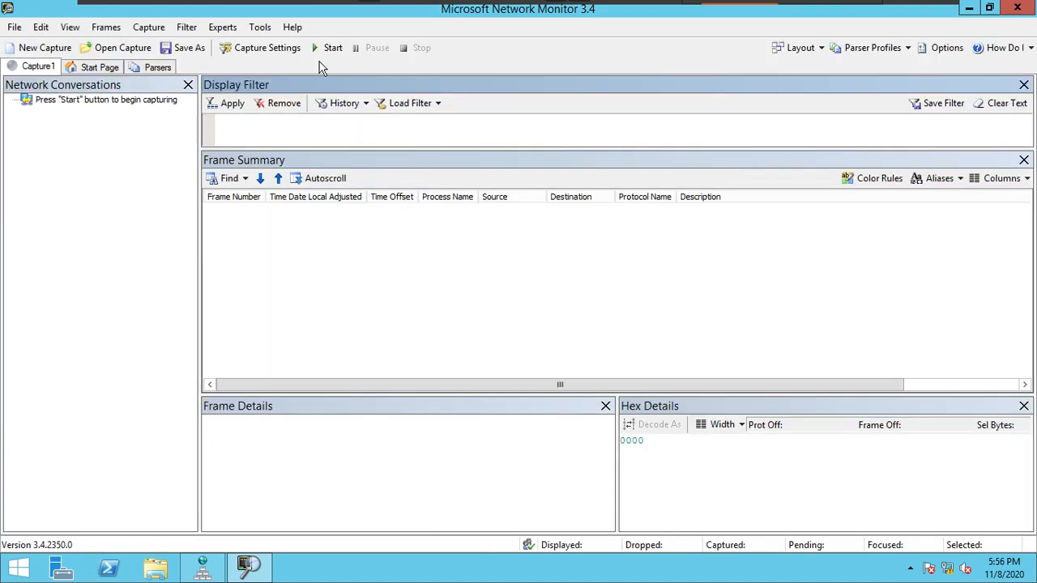
click(321, 48)
Step: Switch to the C3 virtual machine and clear its command prompt output
mouse_move(823, 3)
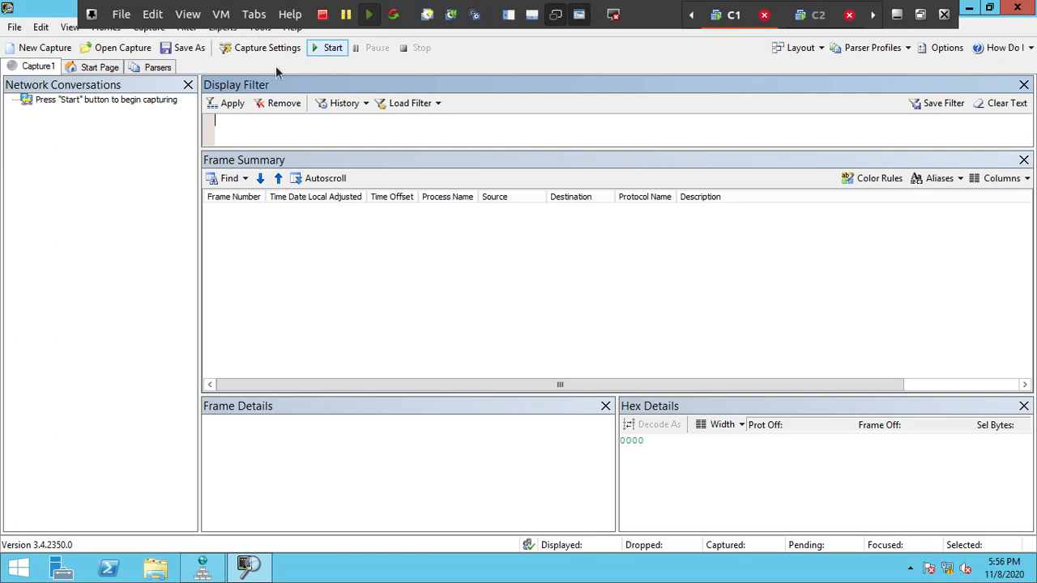
click(253, 14)
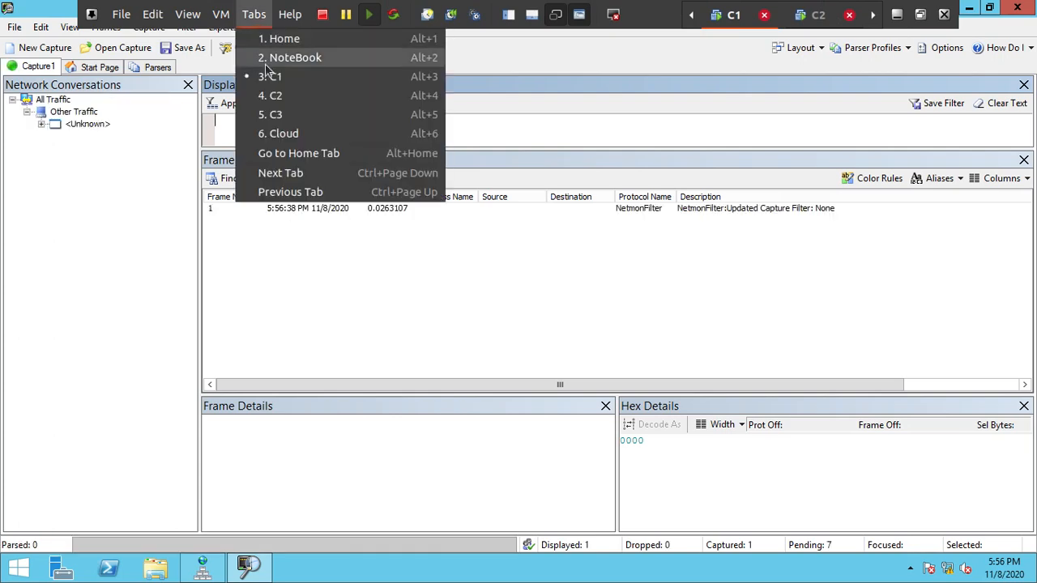
click(290, 116)
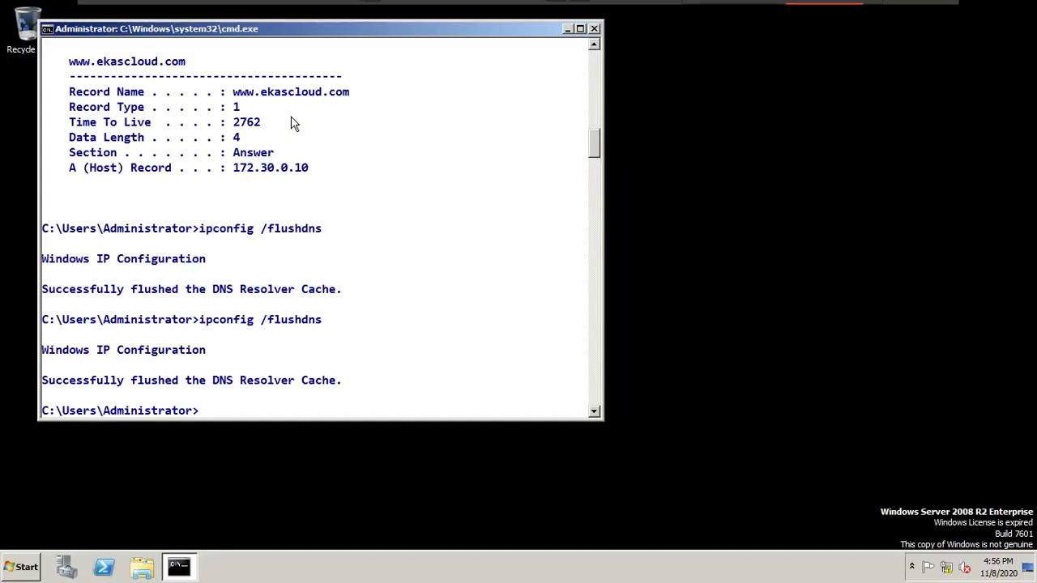
text(cls)
key(Return)
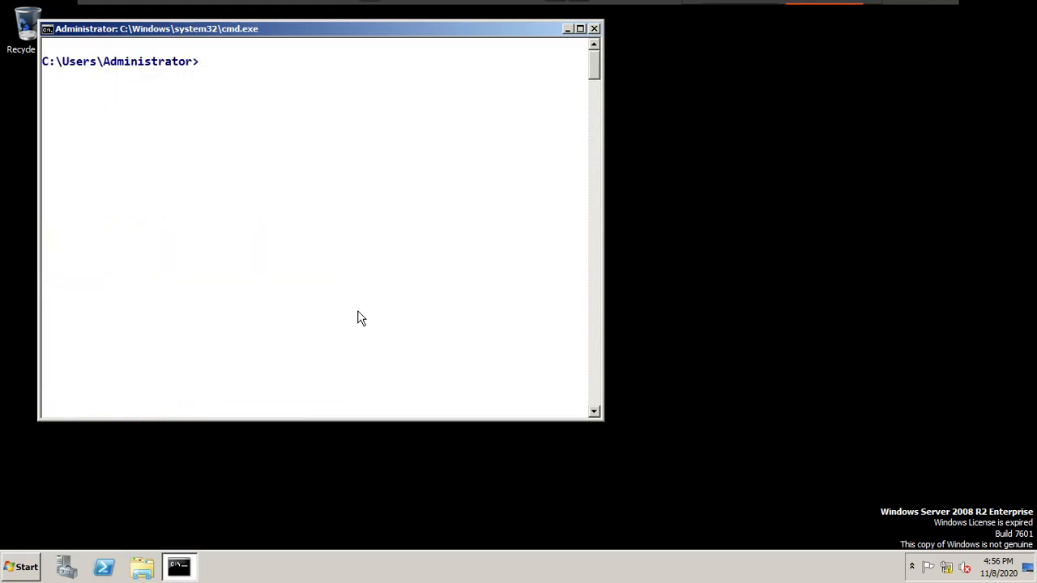
text(ping www.ekasclojd.com)
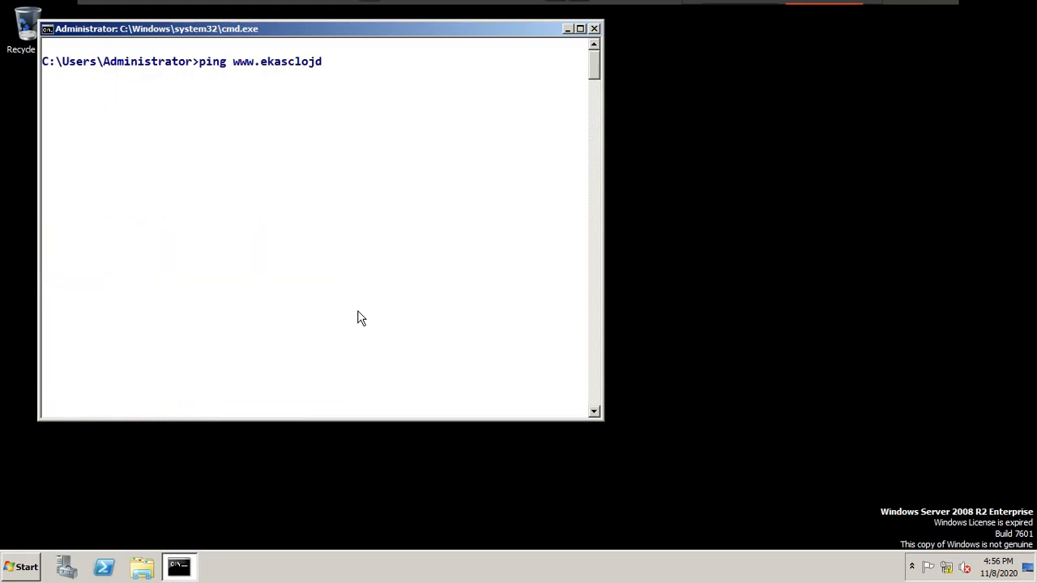
key(BackSpace)
key(BackSpace)
key(BackSpace)
key(BackSpace)
key(BackSpace)
key(BackSpace)
text(ud.c)
key(BackSpace)
text(com)
key(Return)
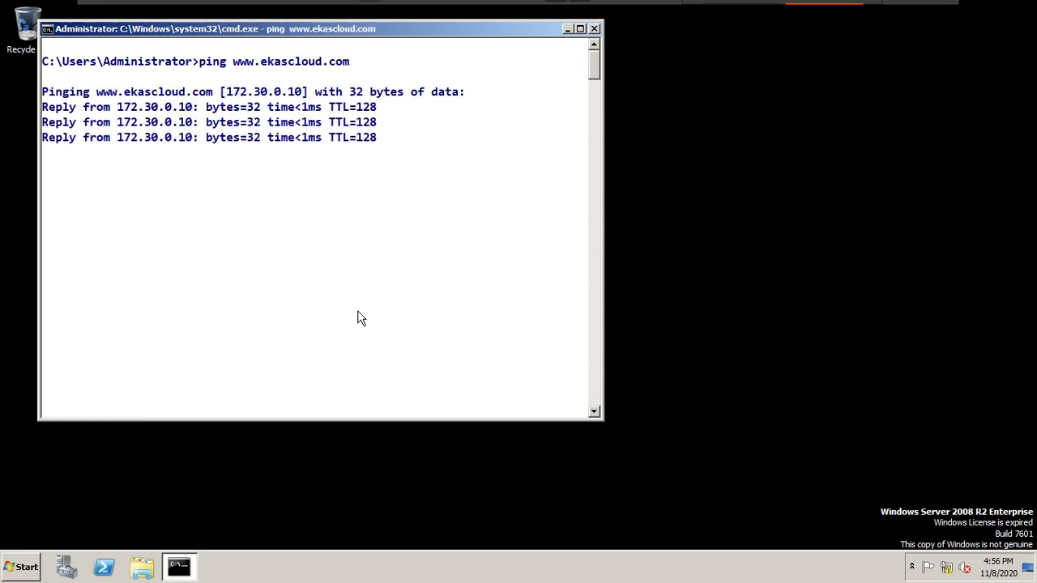
Step: Ping the ekascloud.com host that is named after a person
text(ping)
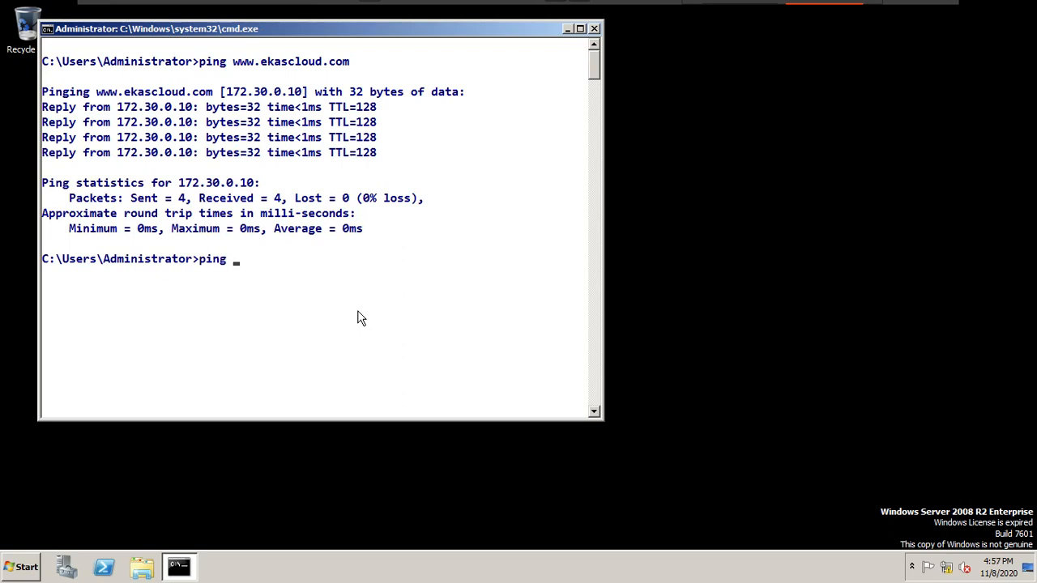
text( w)
key(BackSpace)
text(huzefa.ekasclod)
key(BackSpace)
text(u)
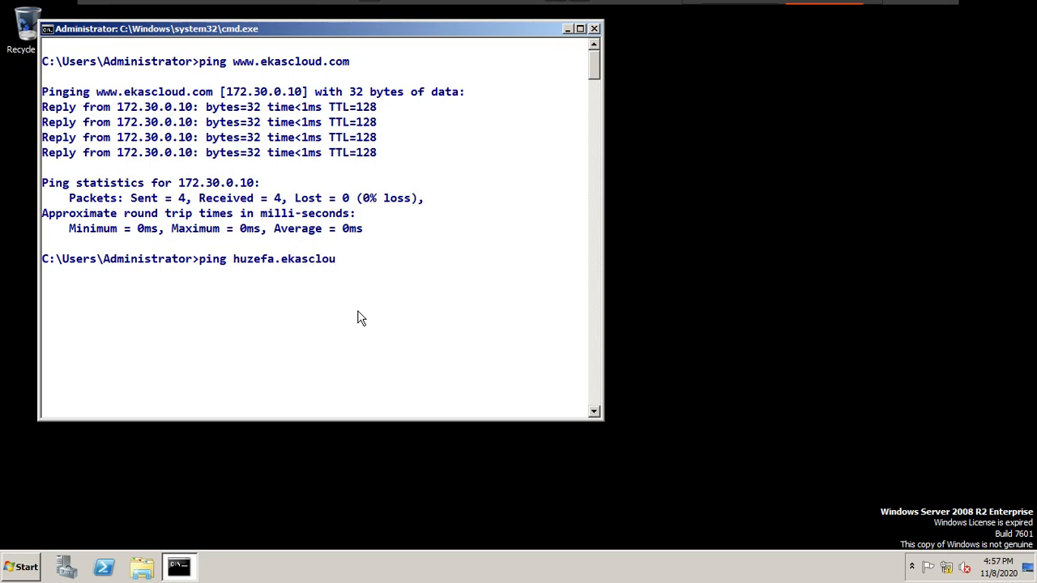
text(d.com)
key(Return)
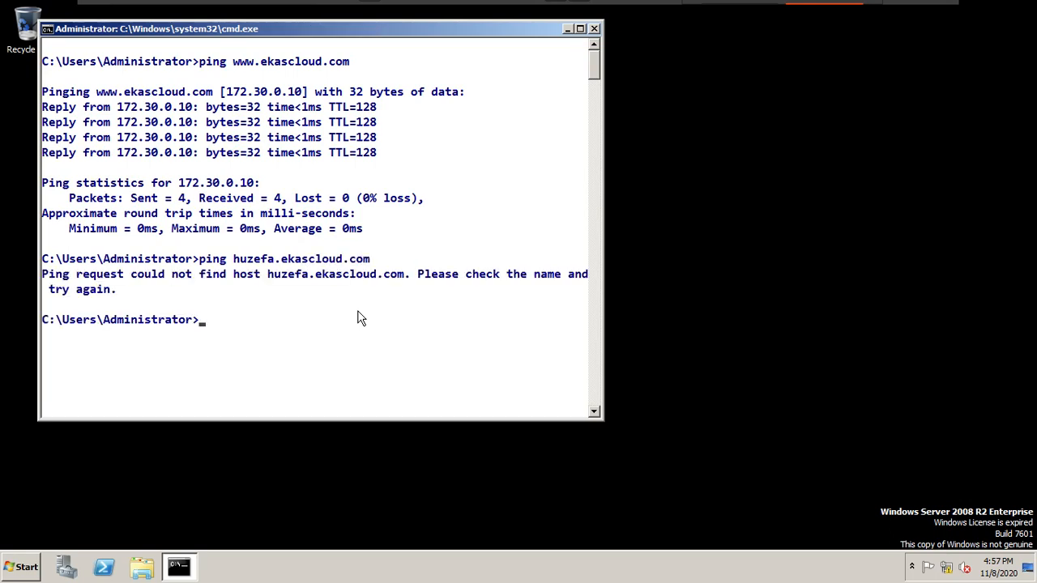
text(ping www.microsoft.com)
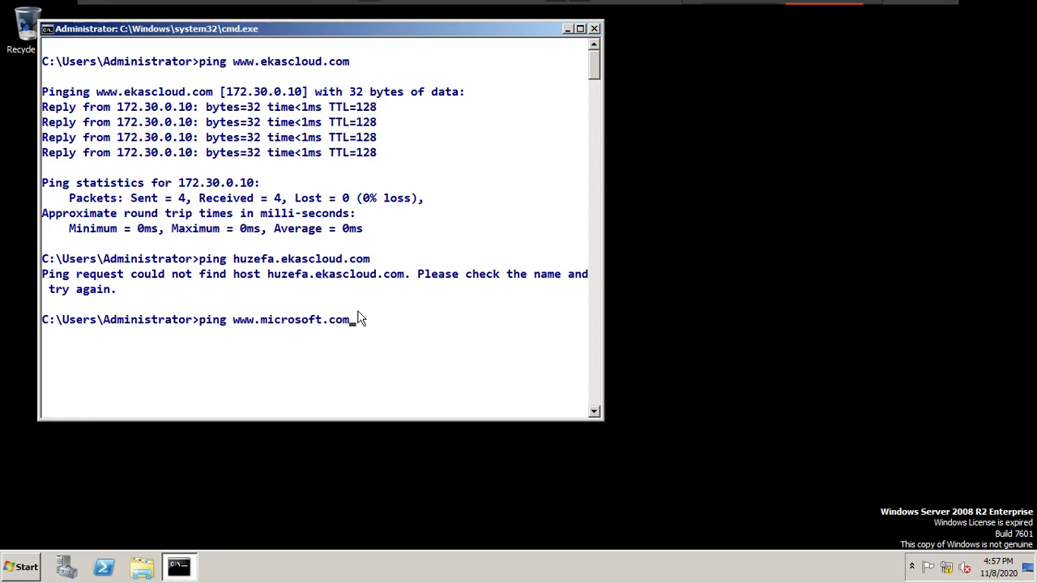
key(Return)
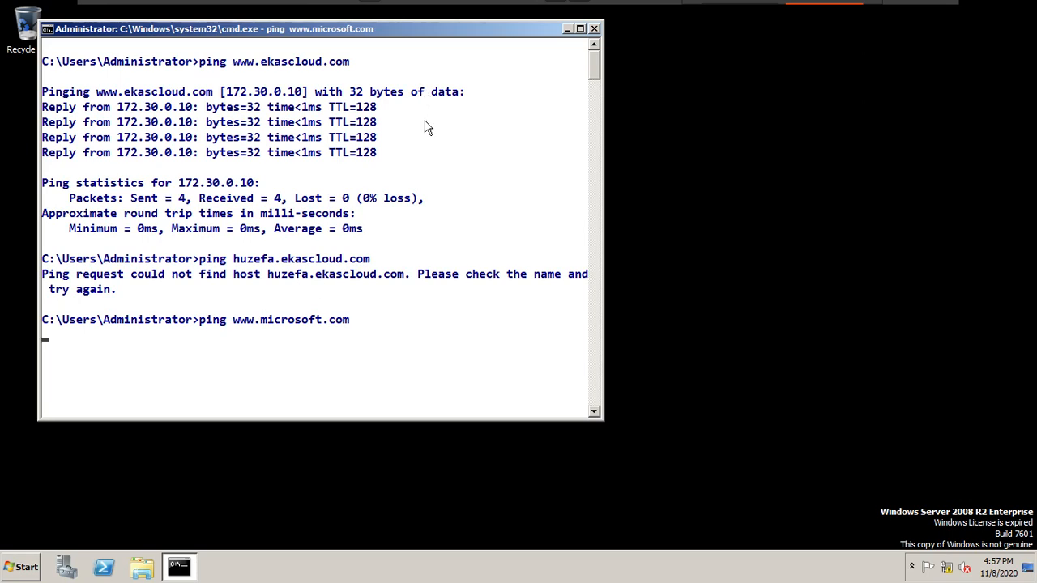
Step: Mark each of the three ping commands in the command prompt to review them, then clear the selection
right_click(270, 71)
click(289, 81)
drag(230, 54, 371, 65)
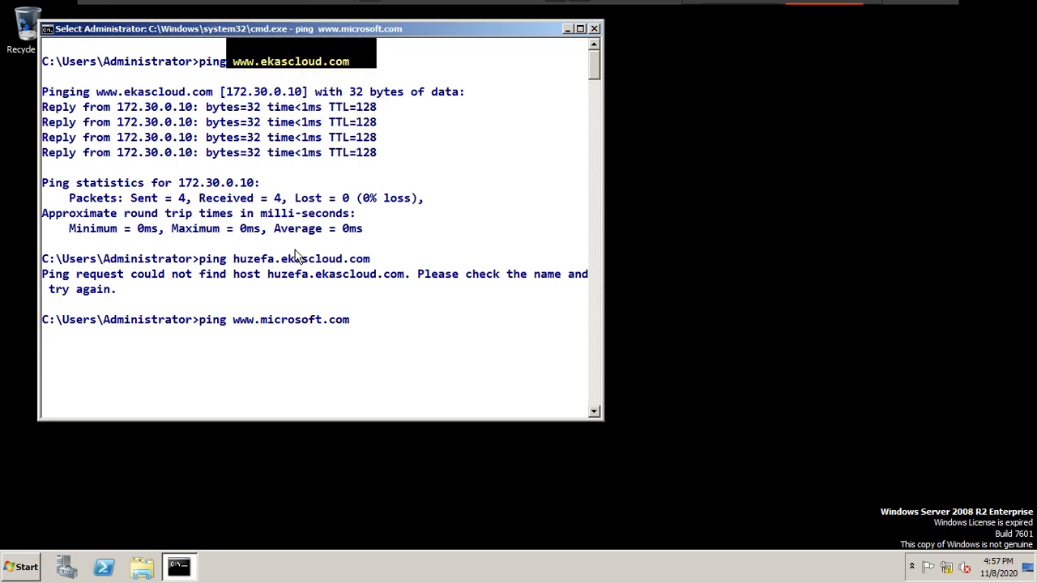
drag(200, 252, 409, 276)
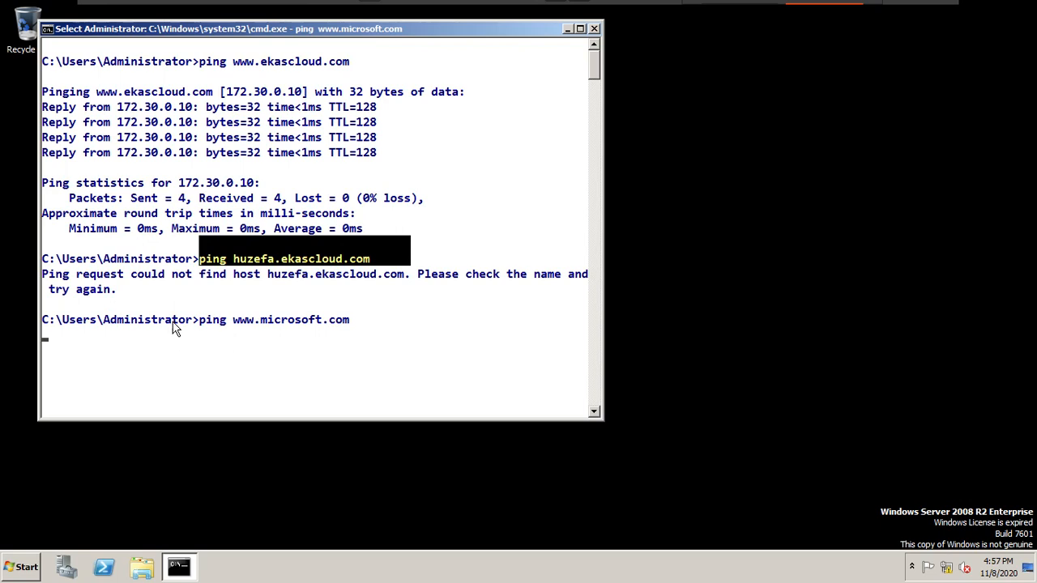
drag(173, 329, 407, 338)
click(387, 381)
key(Escape)
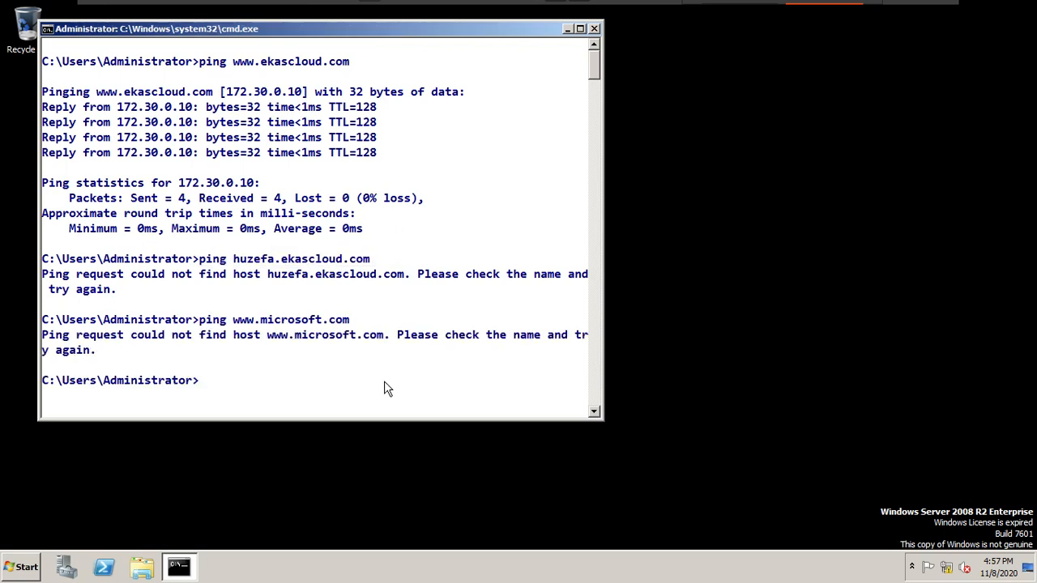
Step: Switch back to the C1 virtual machine and apply the display filter "dns" to the running capture
mouse_move(419, 5)
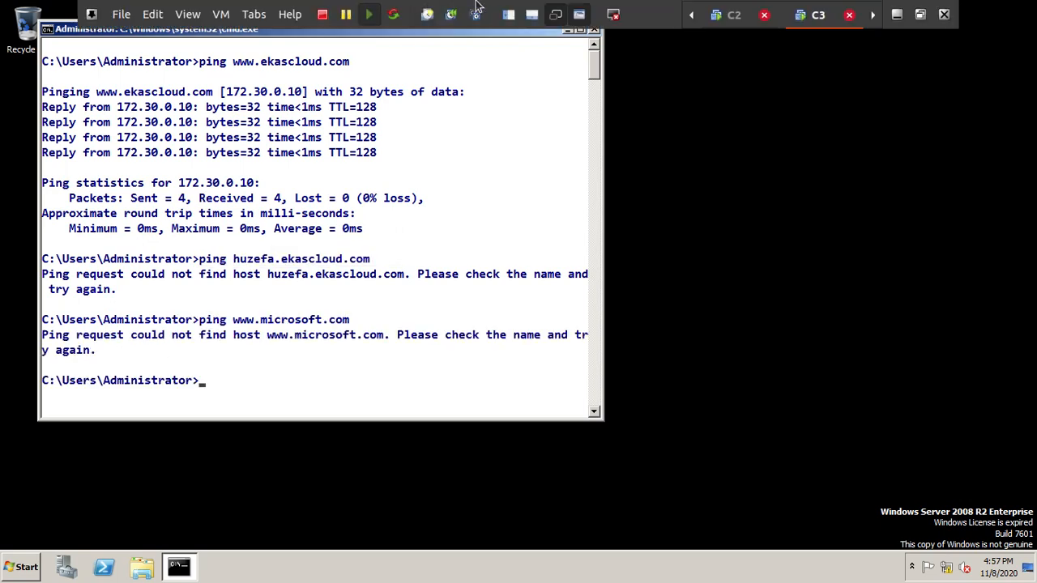
click(253, 18)
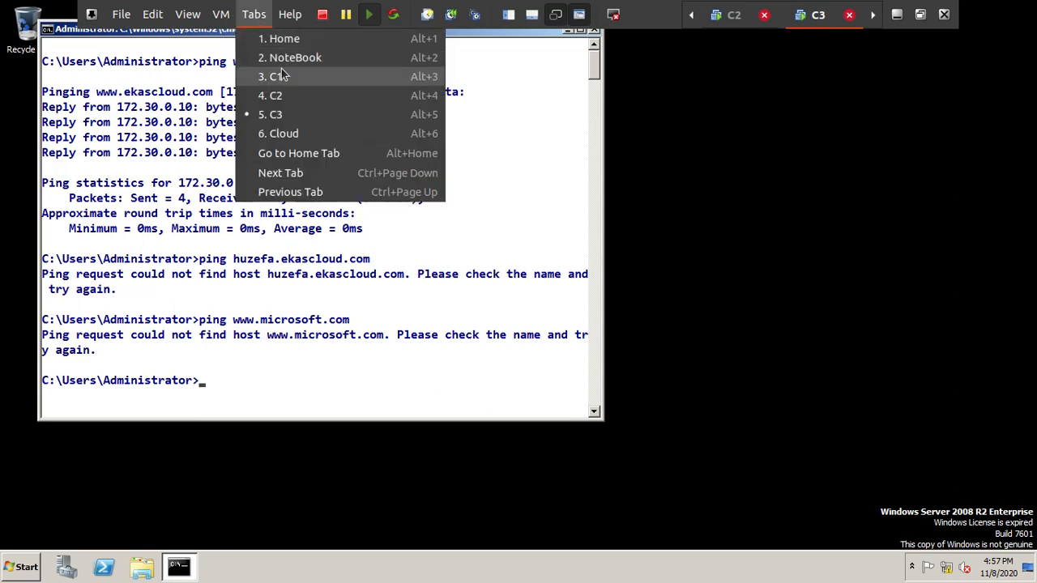
key(Escape)
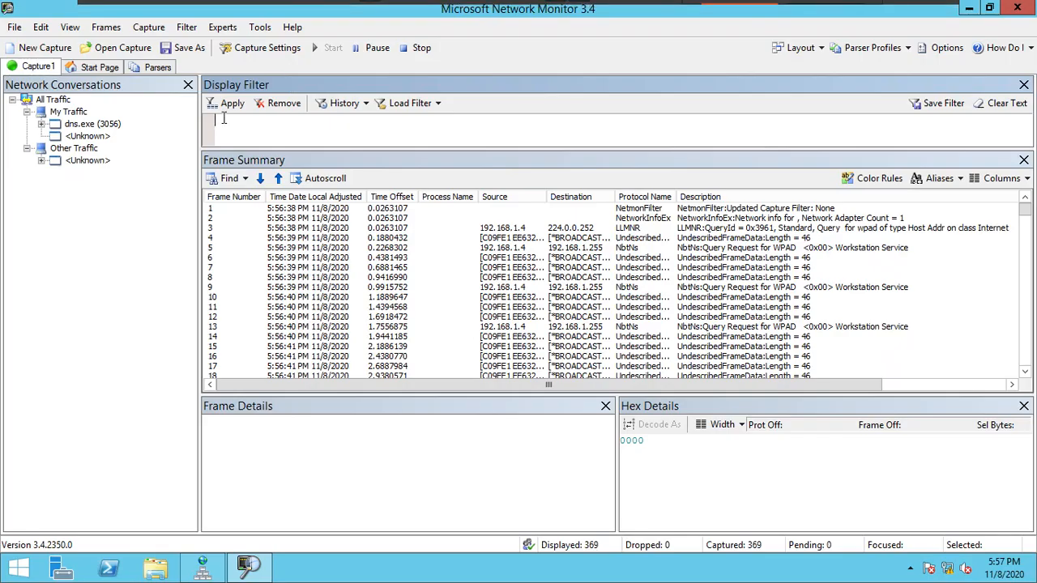
click(275, 126)
text(dns)
click(223, 105)
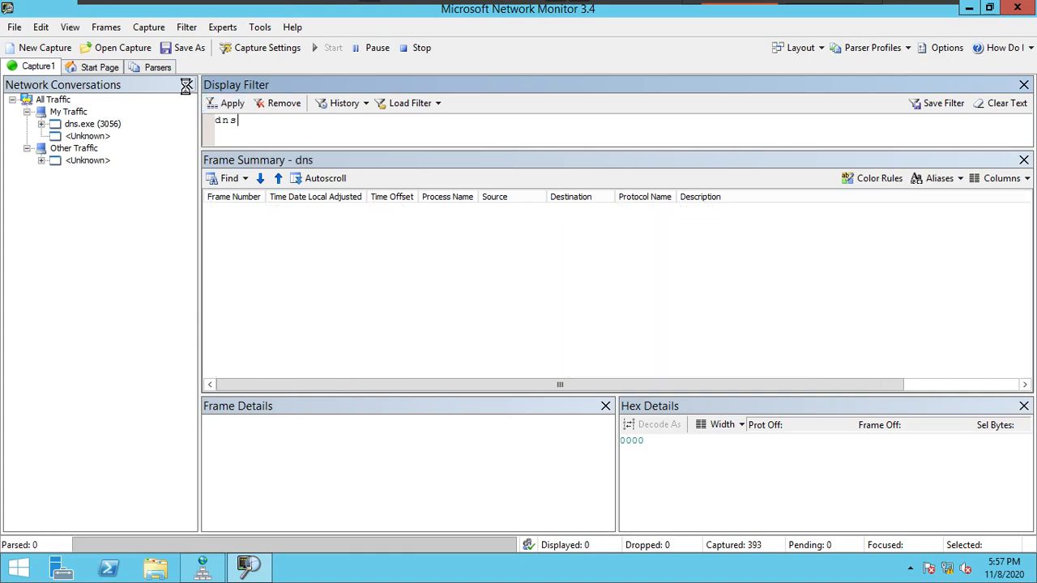
Step: Close the Network Conversations pane and select frame 198 in the filtered frame summary to examine its DNS query
click(186, 86)
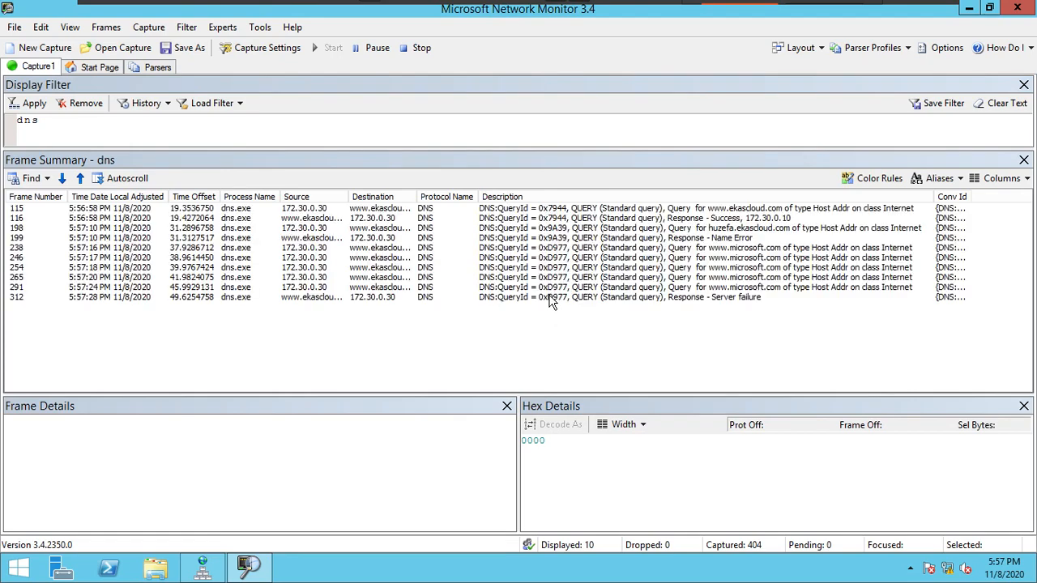
click(655, 229)
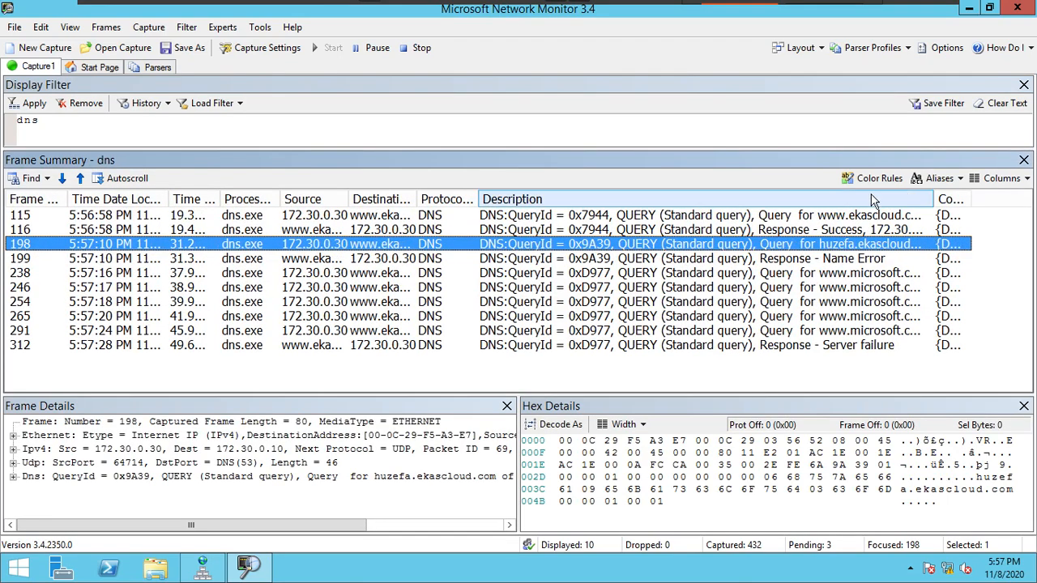
Step: Add a color rule with the filter expression "dns" that shows matching frames in bold purple text
click(860, 182)
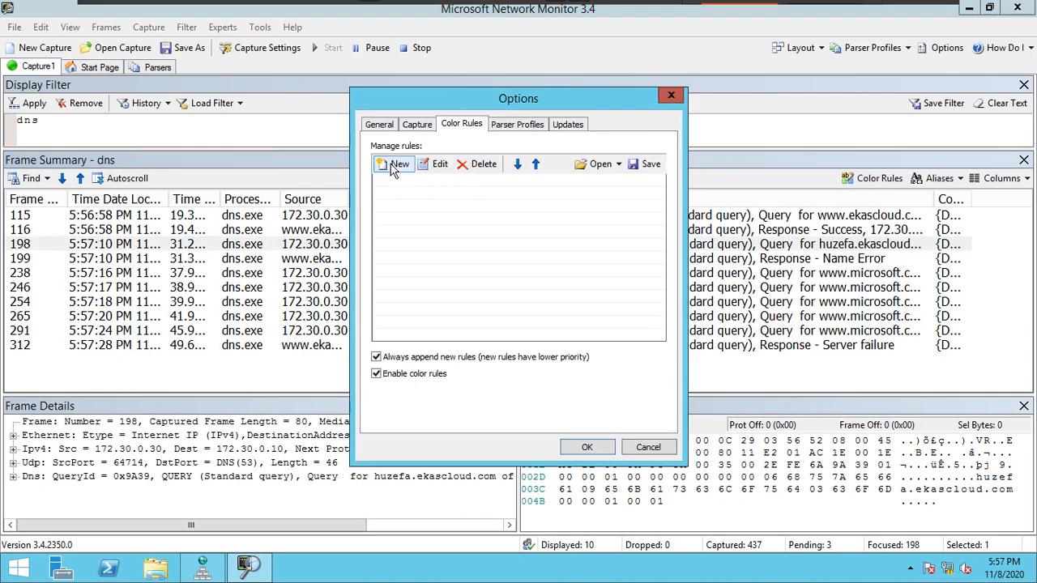
click(394, 168)
text(dns)
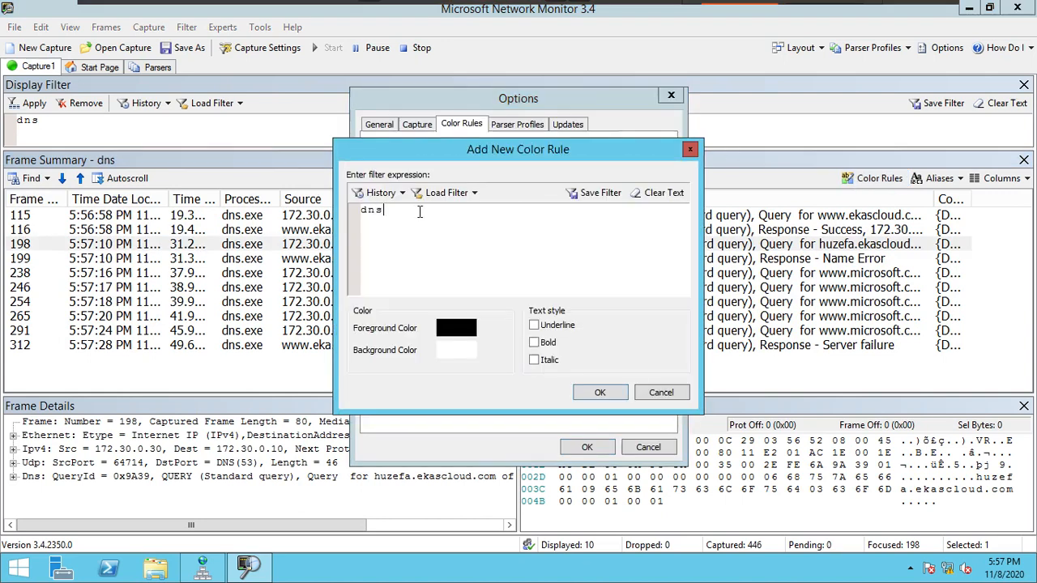
click(458, 328)
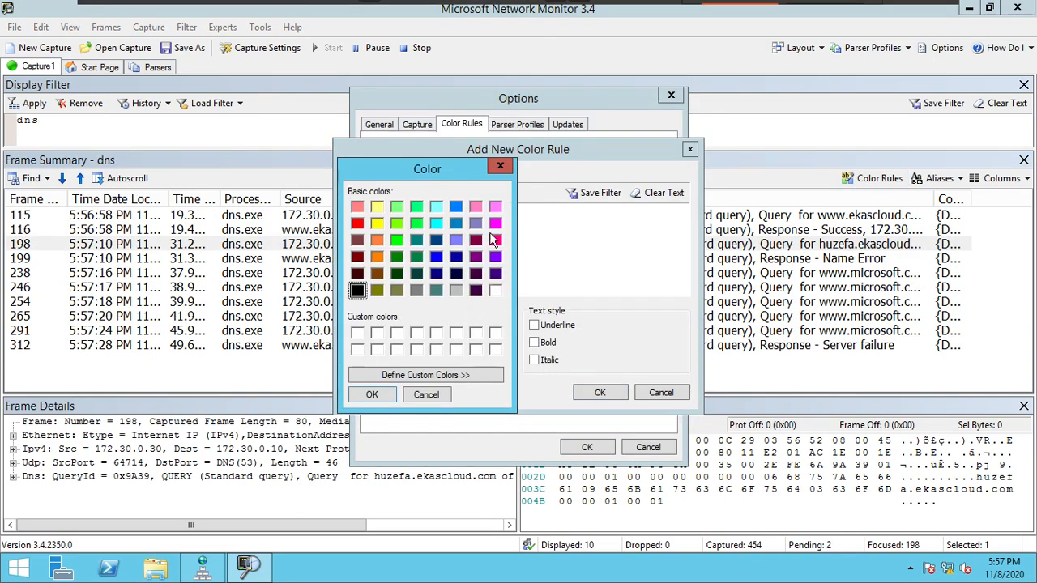
click(495, 239)
click(374, 395)
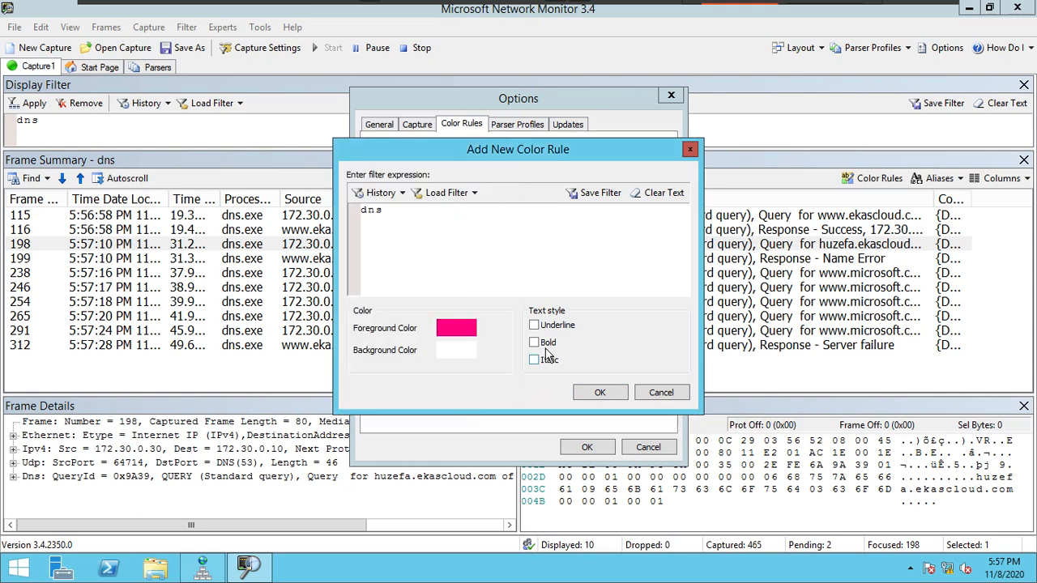
click(536, 342)
click(470, 330)
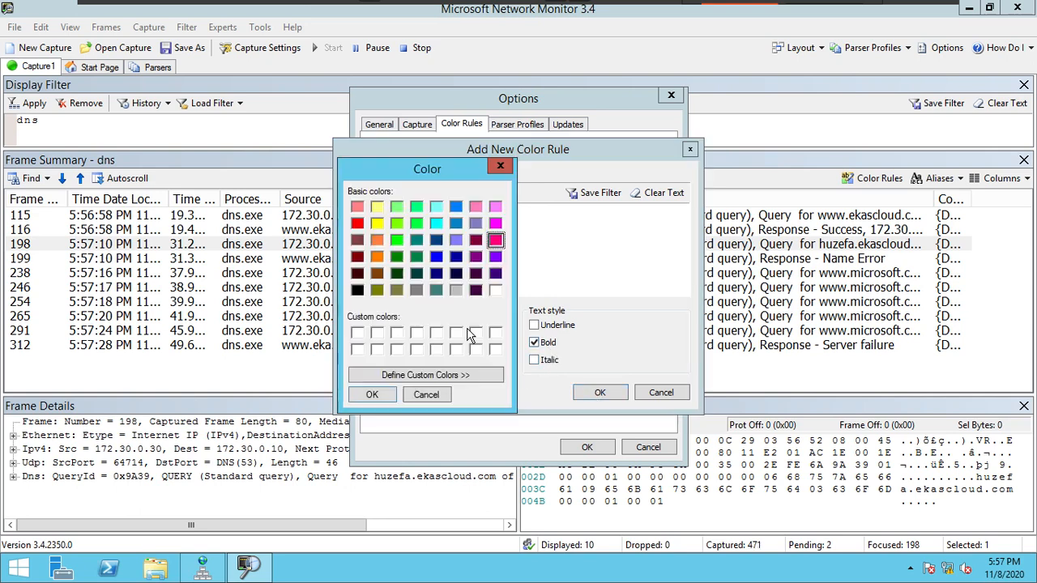
click(495, 257)
click(371, 394)
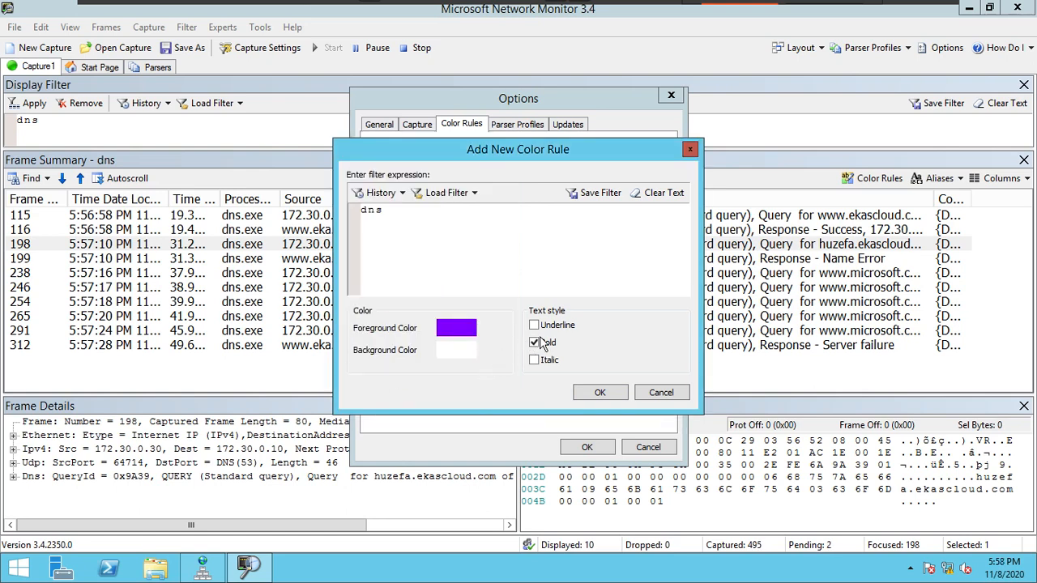
click(599, 393)
click(588, 447)
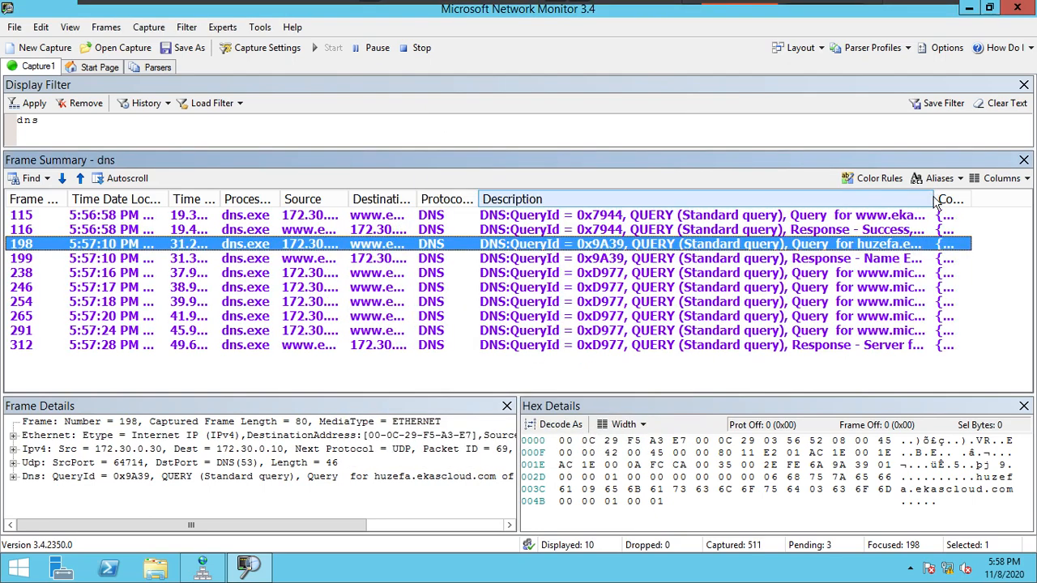
Step: Widen the Description column to fit its text and examine the query and response frames for the two ekascloud.com hosts, frames 115, 116, 198 and 199
double_click(934, 199)
drag(625, 384, 749, 395)
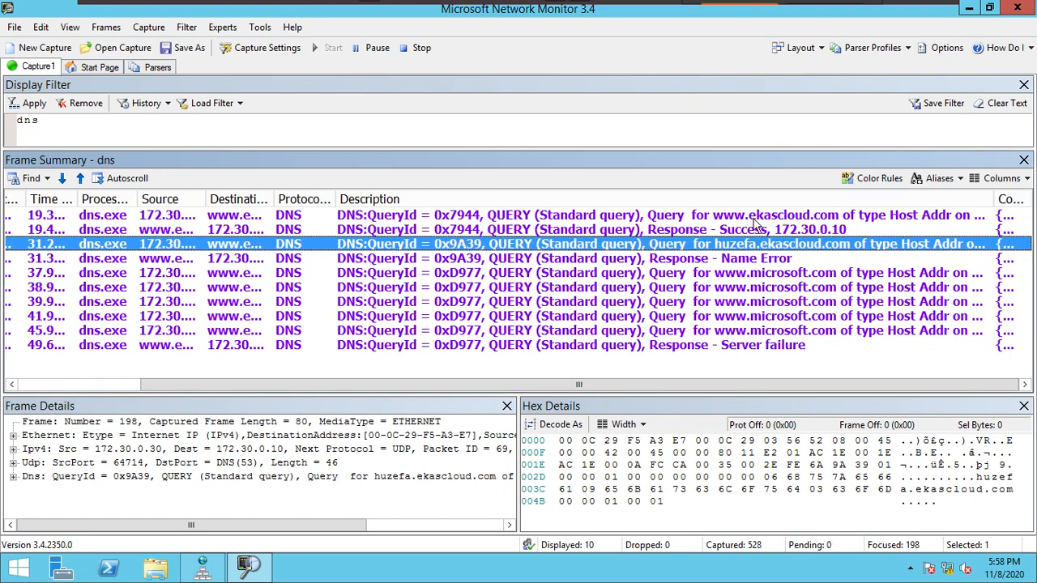
click(709, 219)
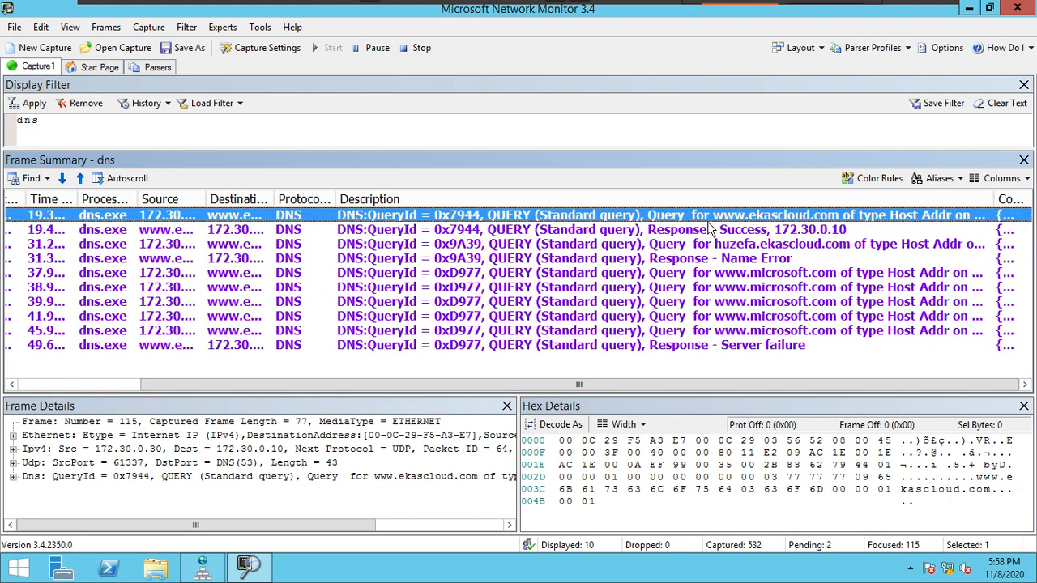
click(787, 231)
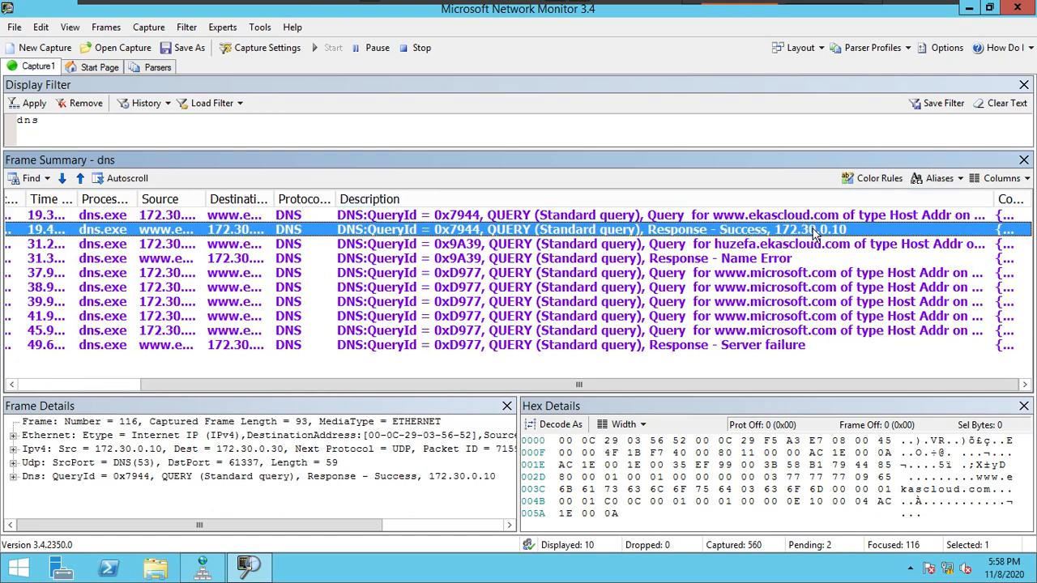
scroll(817, 235, up, 3)
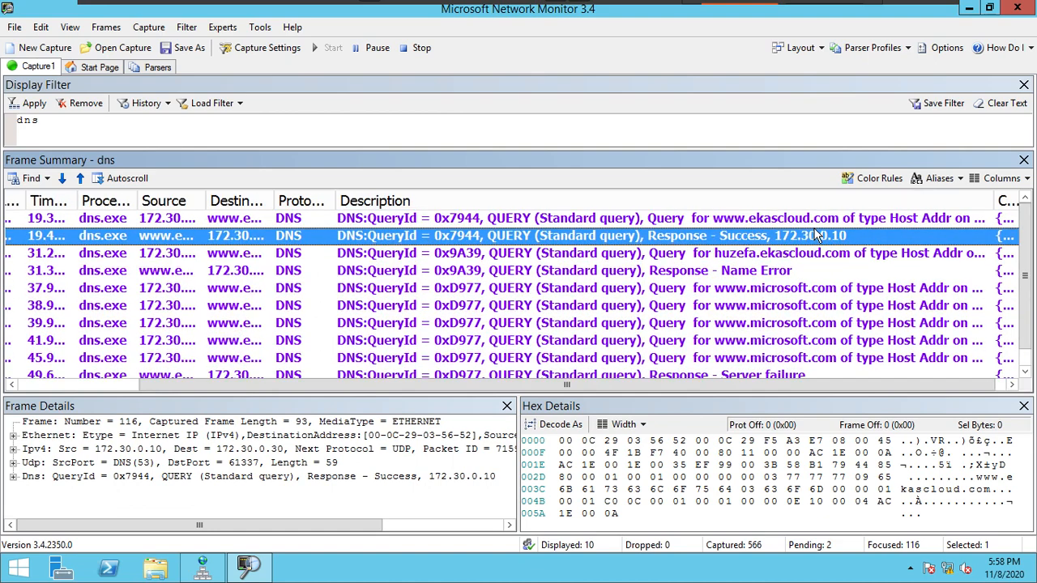
scroll(817, 235, up, 1)
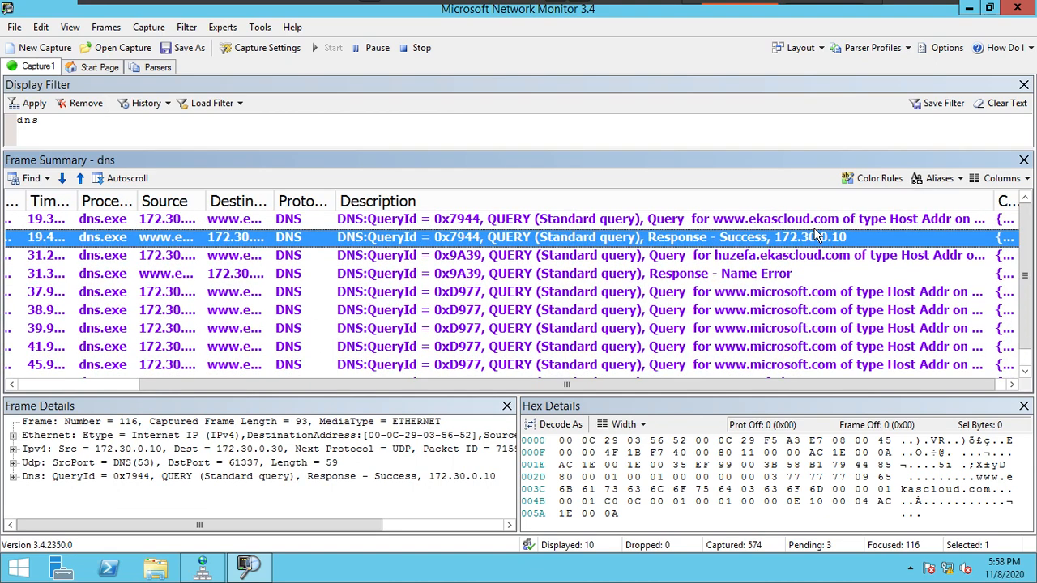
click(800, 258)
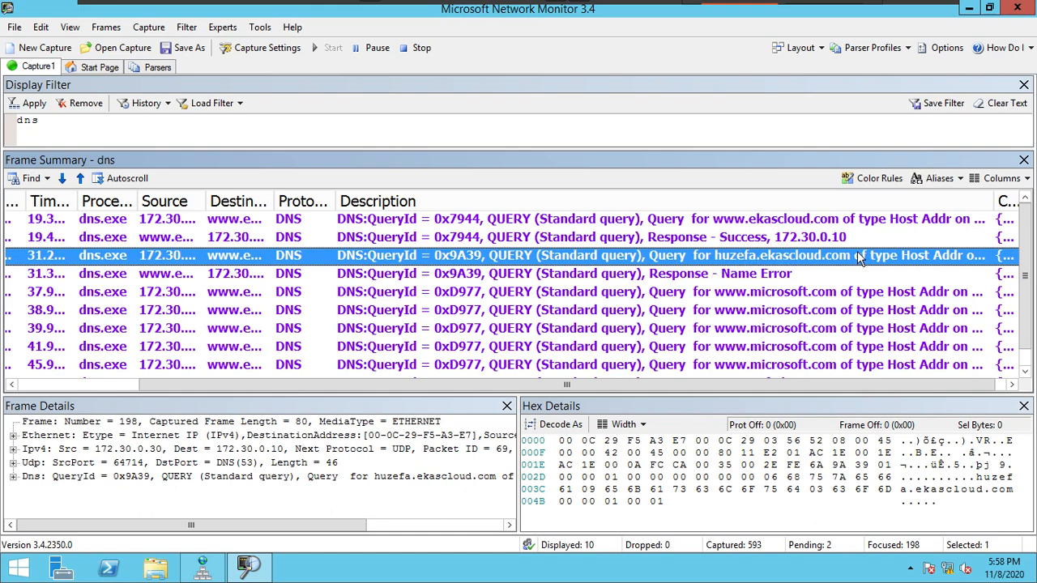
click(723, 276)
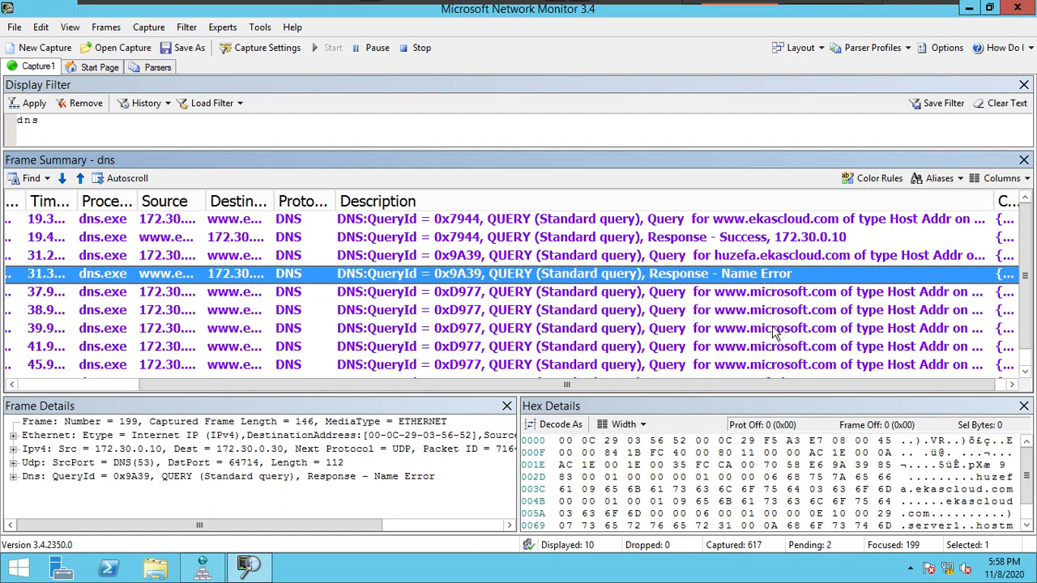
scroll(798, 356, down, 1)
click(770, 276)
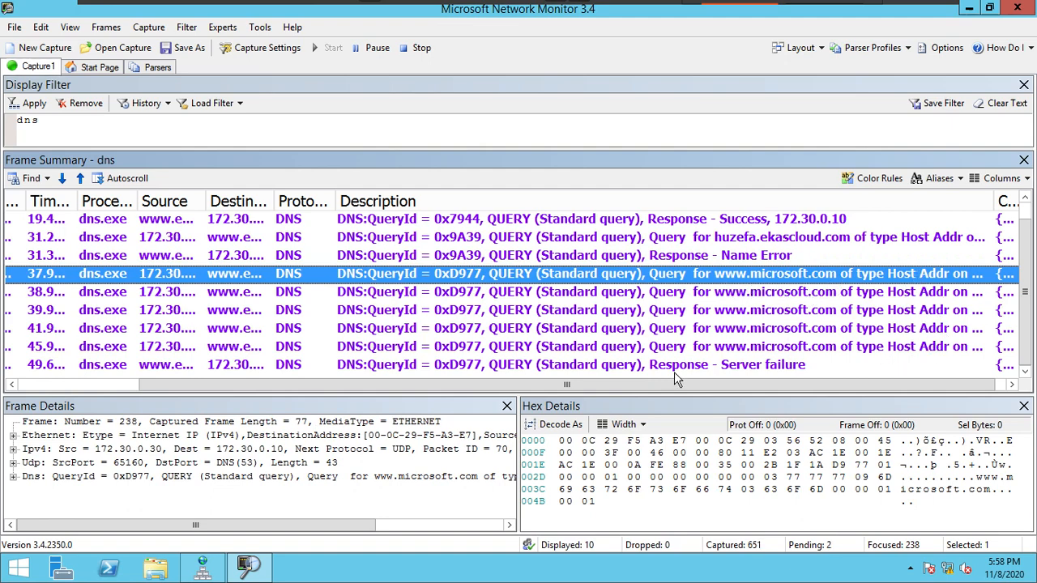
click(306, 364)
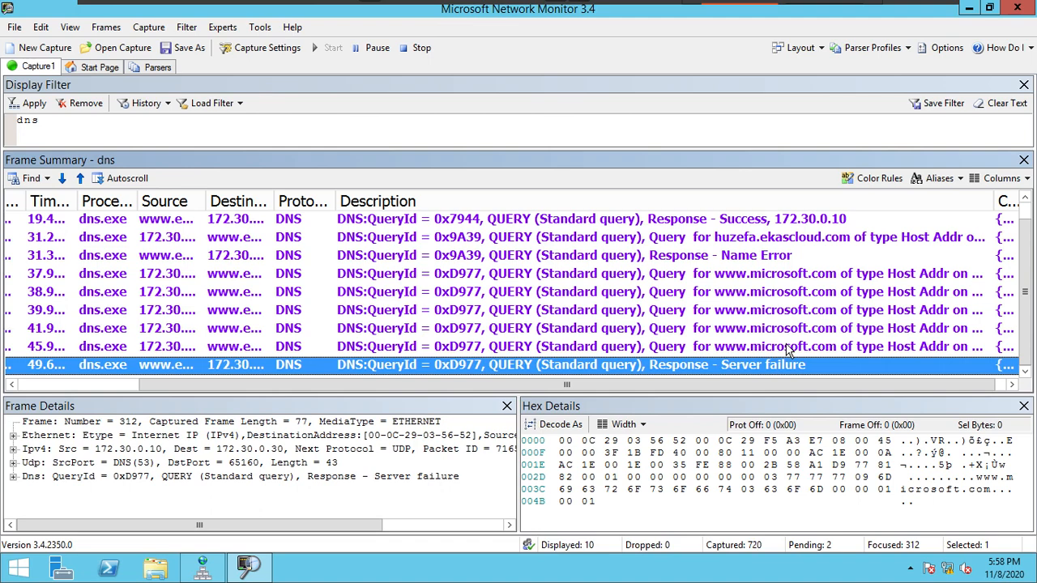
click(788, 348)
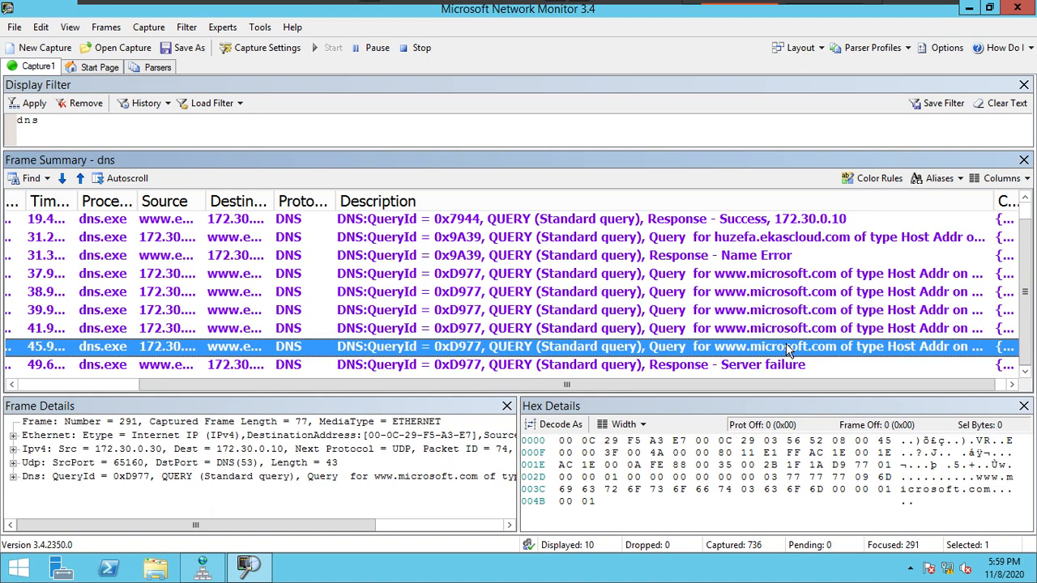
click(797, 367)
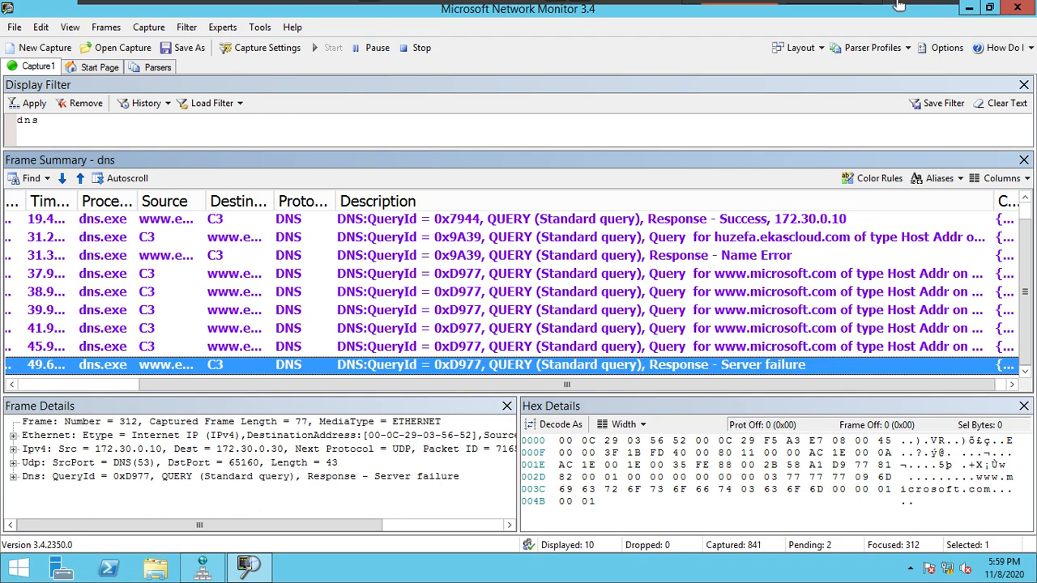
mouse_move(716, 7)
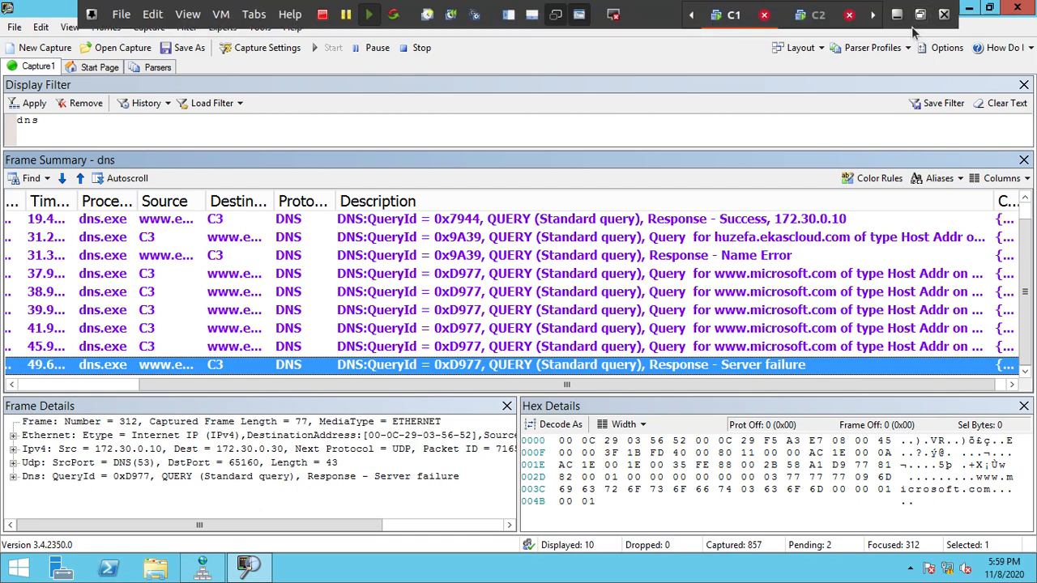
key(Up)
key(Up)
key(Up)
key(Up)
key(Up)
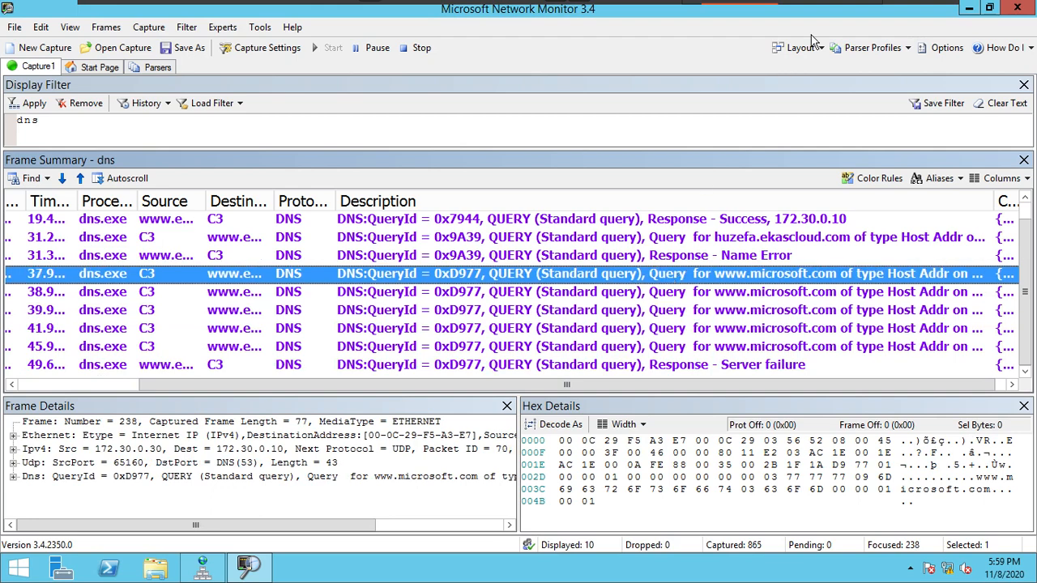
Step: Switch to the NoteBook virtual machine with the DNS Server Response notes and refit its display to full screen
mouse_move(870, 5)
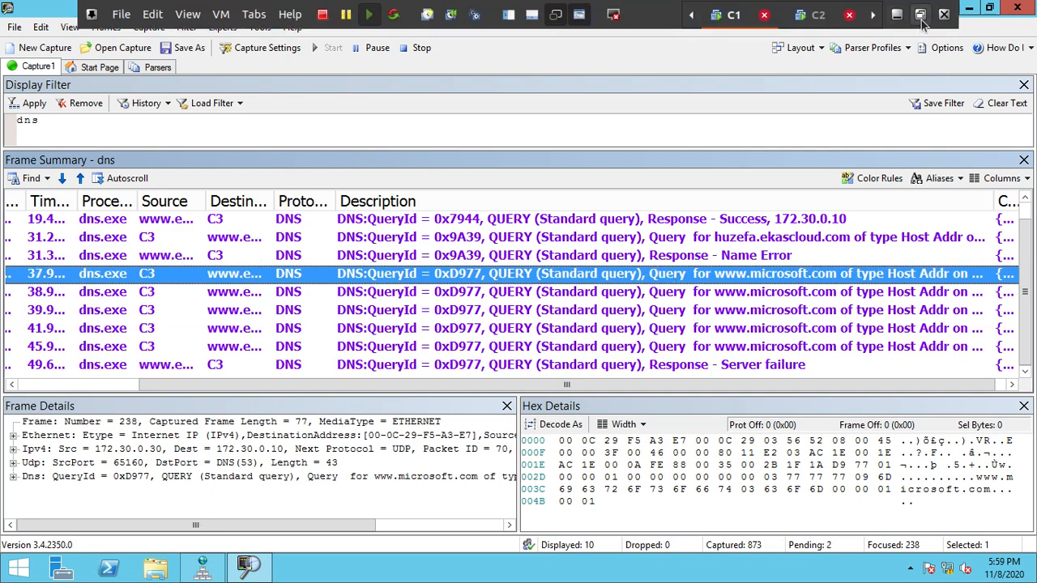
click(257, 23)
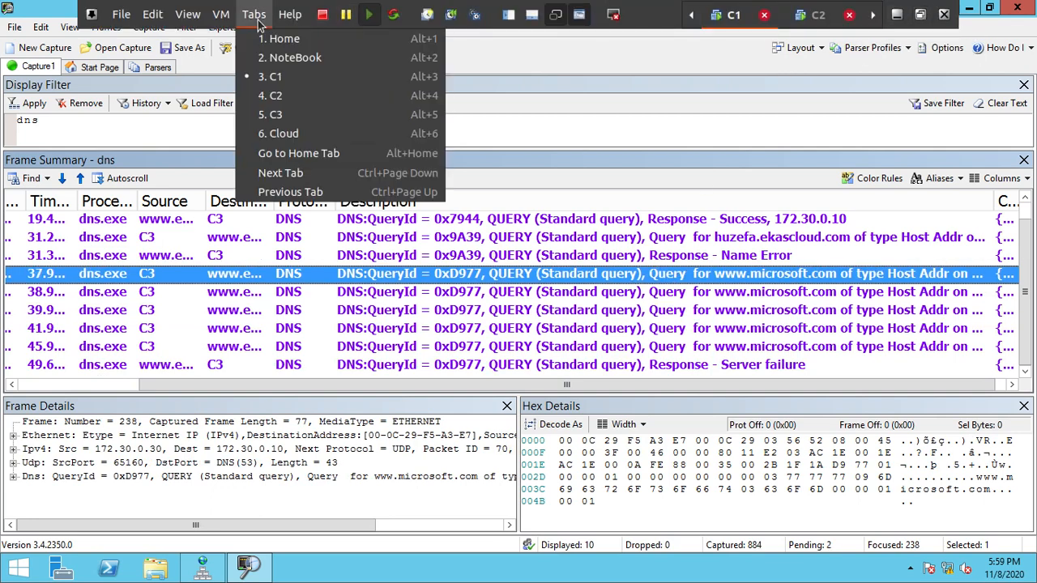
click(280, 64)
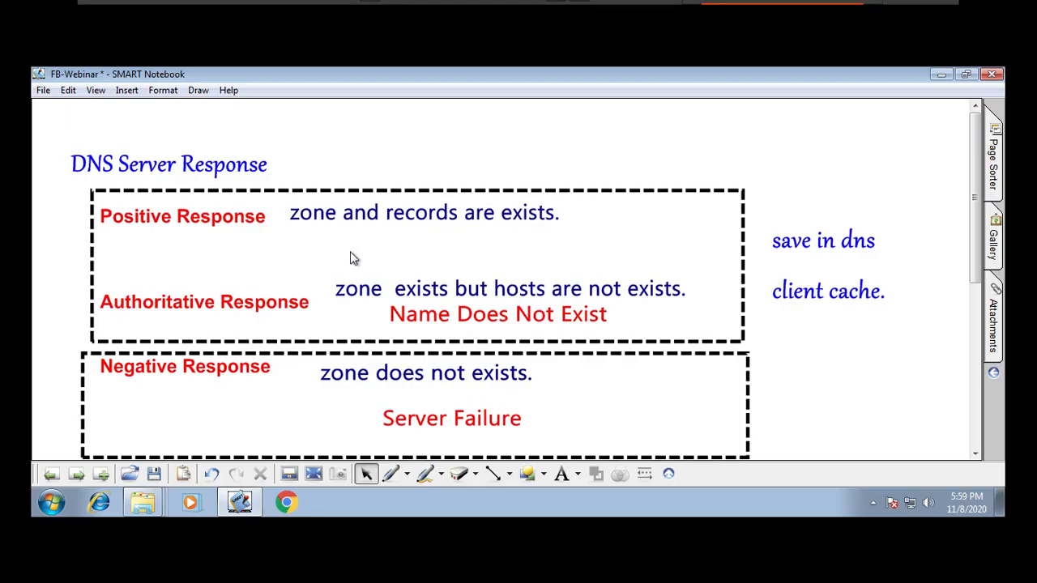
key(ctrl+alt+Return)
key(ctrl+alt+Return)
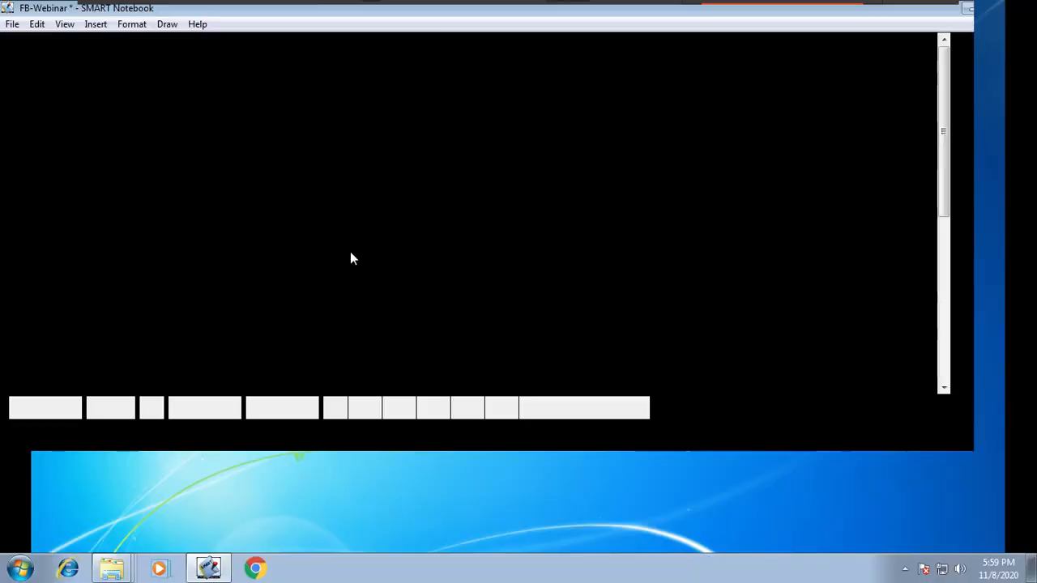